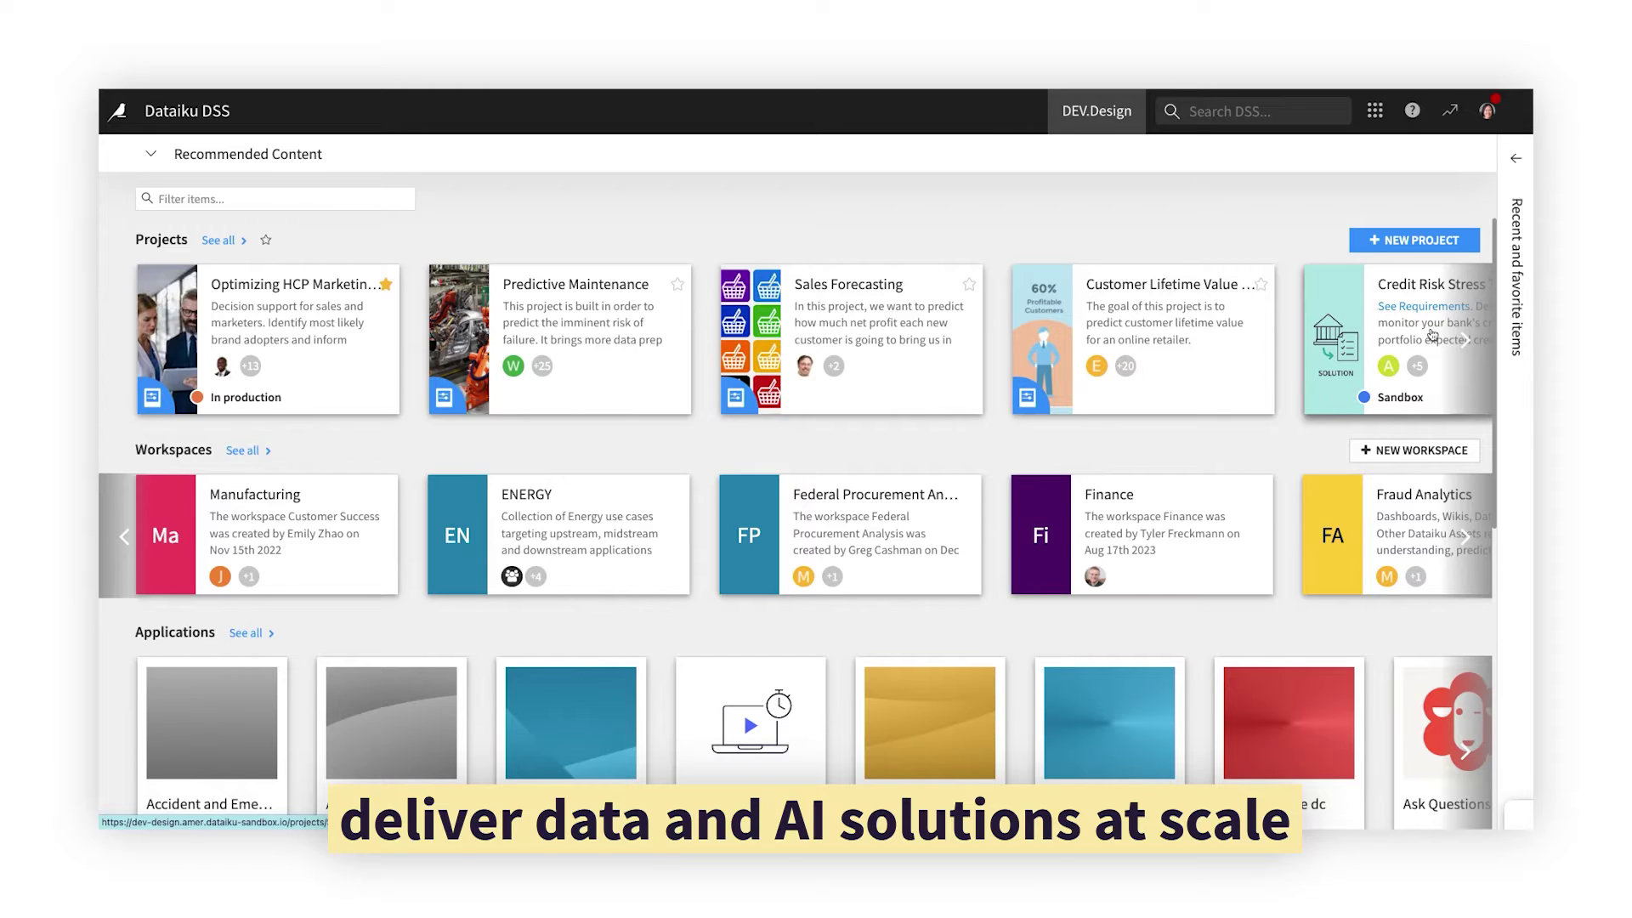
Scroll the recommended Projects carousel right to reveal the Demand Forecast and other project cards
{"action": "scroll", "coordinate": [1433, 335], "scroll_direction": "right", "scroll_amount": 3}
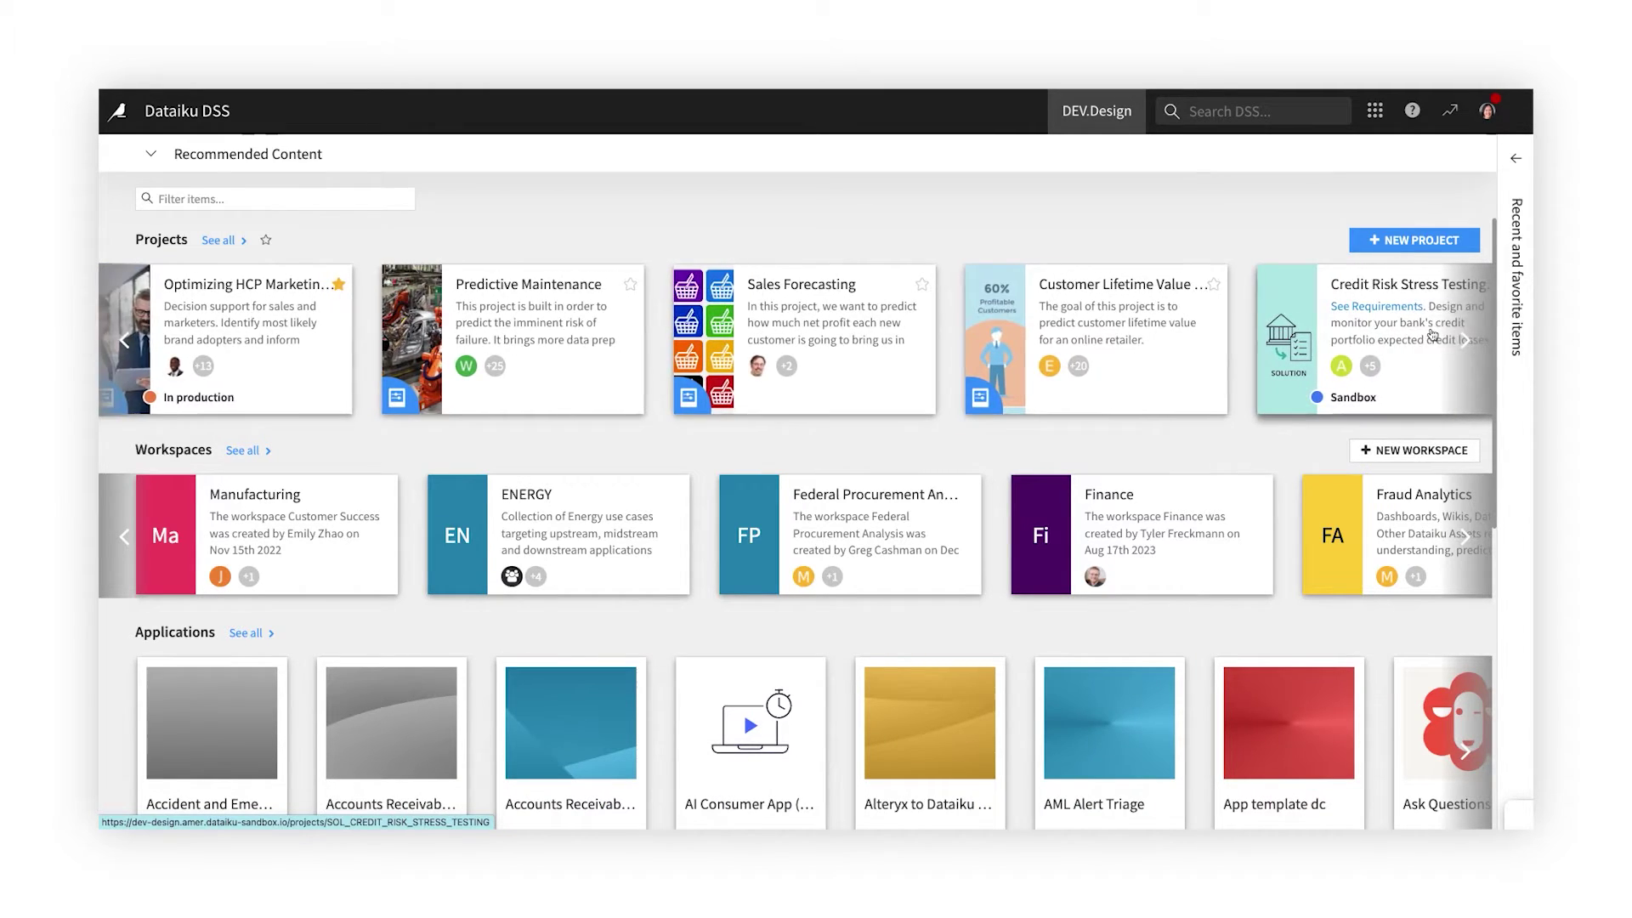
{"action": "scroll", "coordinate": [1433, 335], "scroll_direction": "right", "scroll_amount": 2}
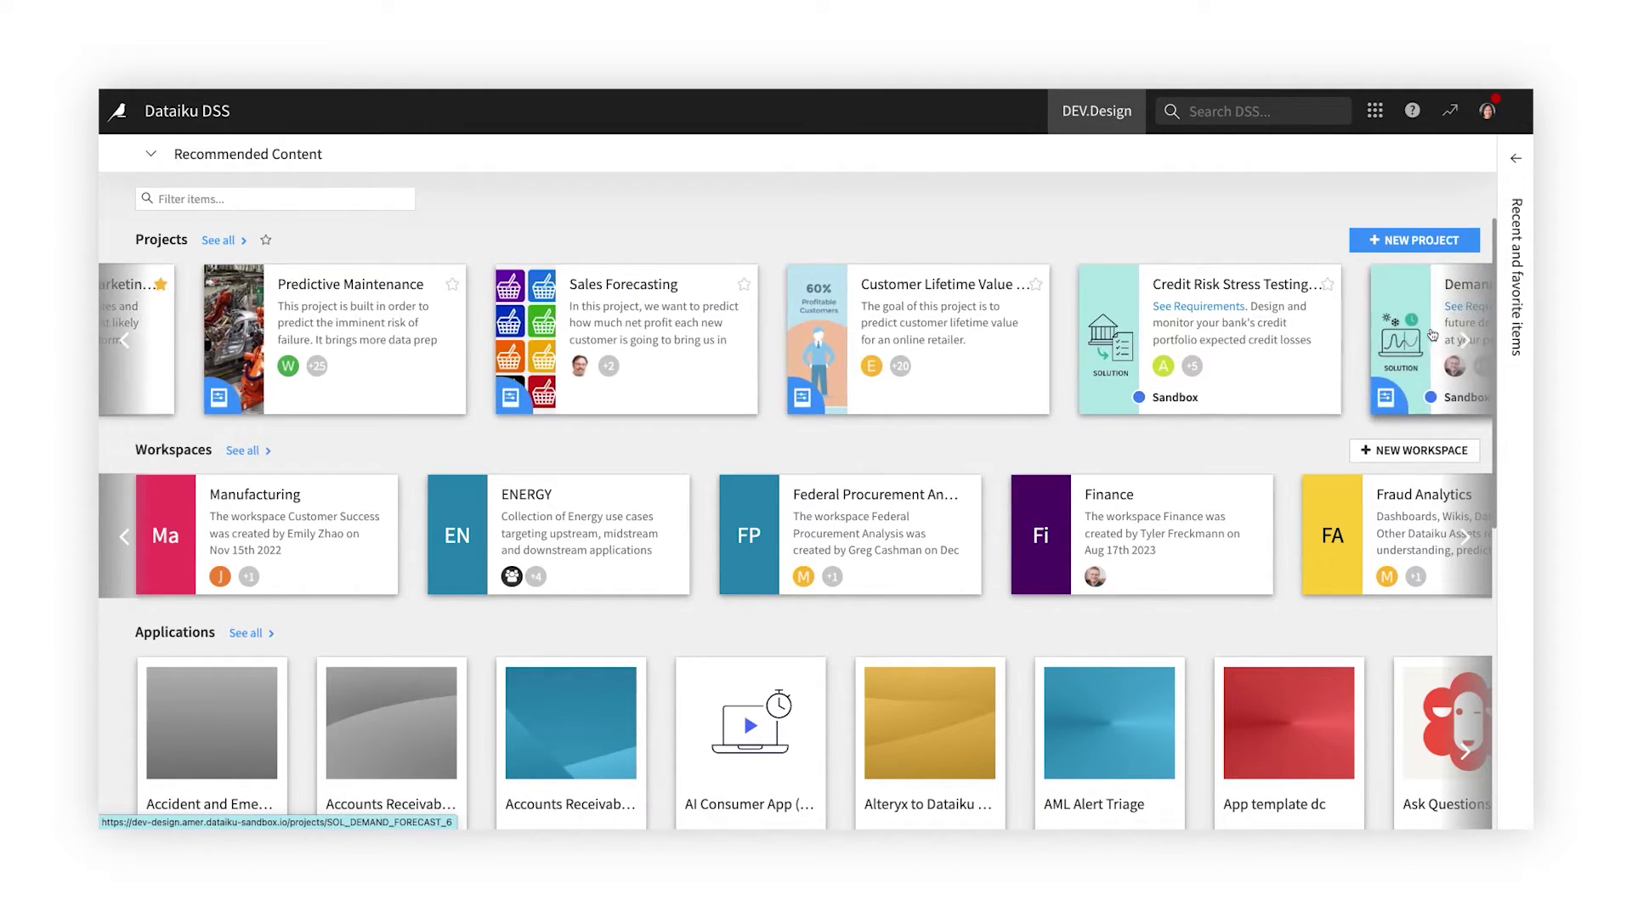
{"action": "scroll", "coordinate": [1433, 335], "scroll_direction": "right", "scroll_amount": 2}
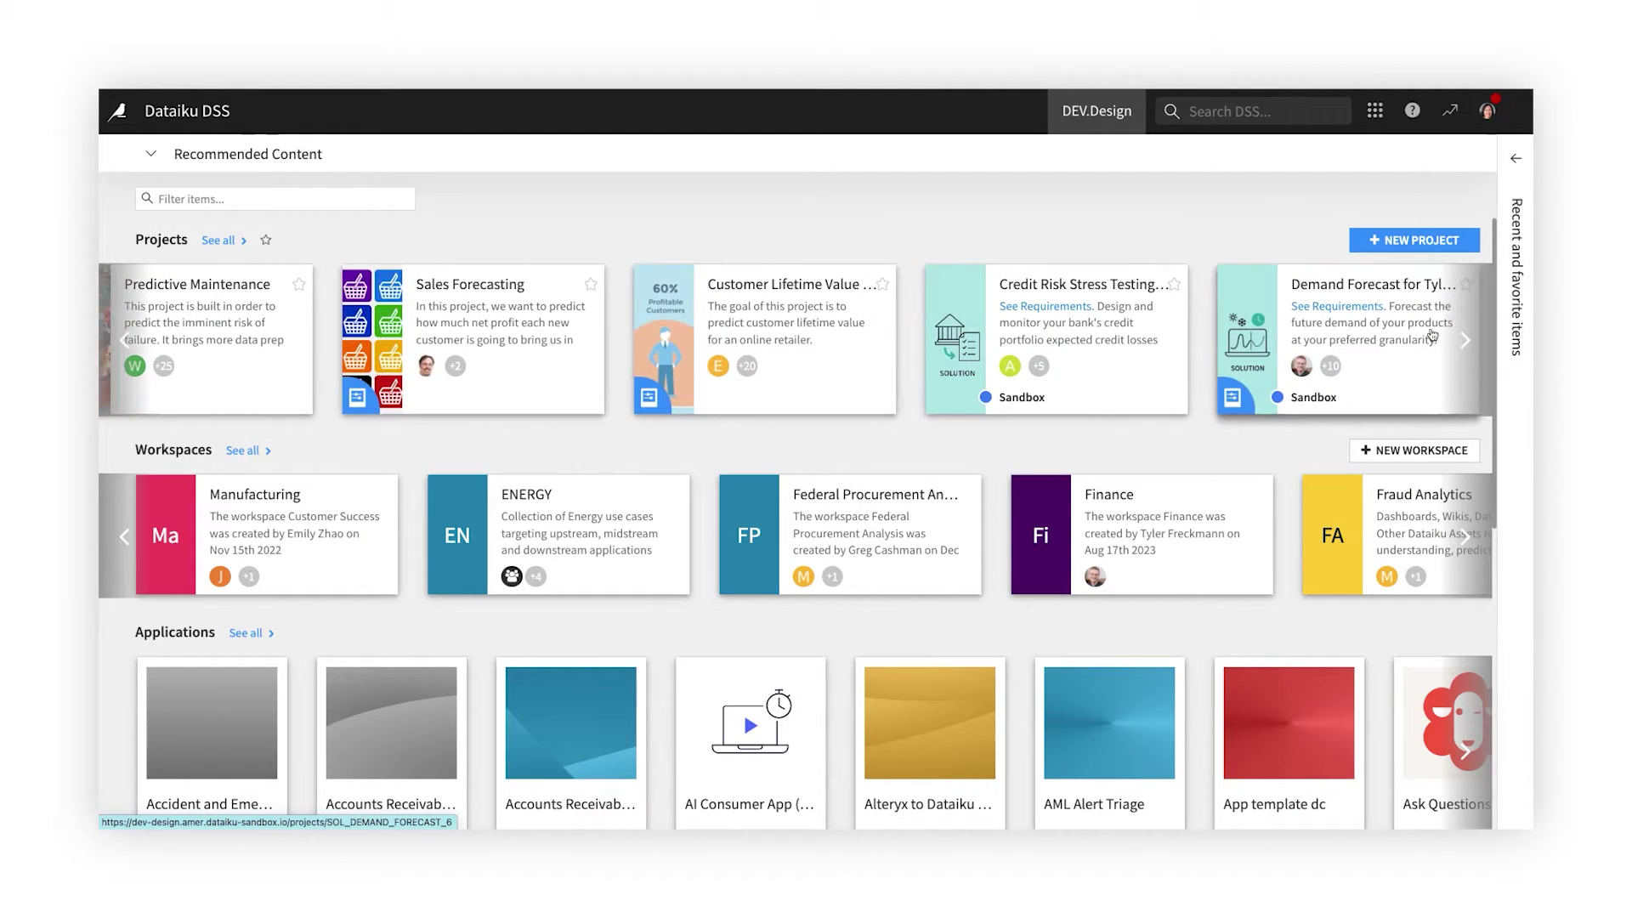
{"action": "scroll", "coordinate": [1431, 329], "scroll_direction": "right", "scroll_amount": 2}
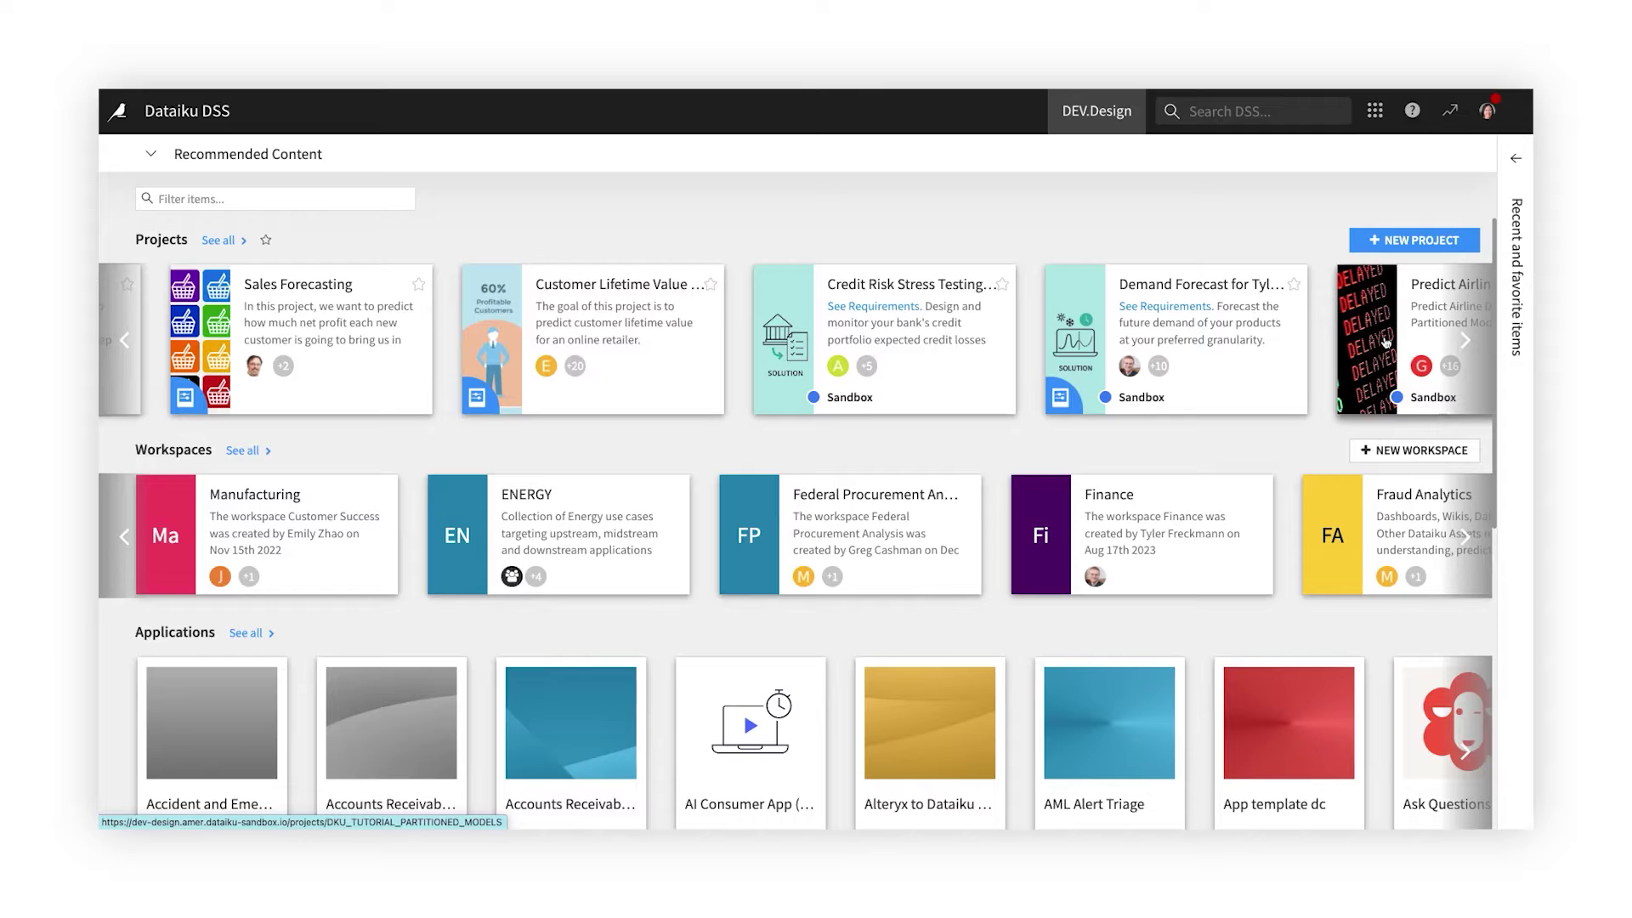
From New Project > Dataiku Solutions, filter to Marketing / Sales / Customer and open Optimizing Omnichannel Marketing
{"action": "left_click", "coordinate": [1370, 240]}
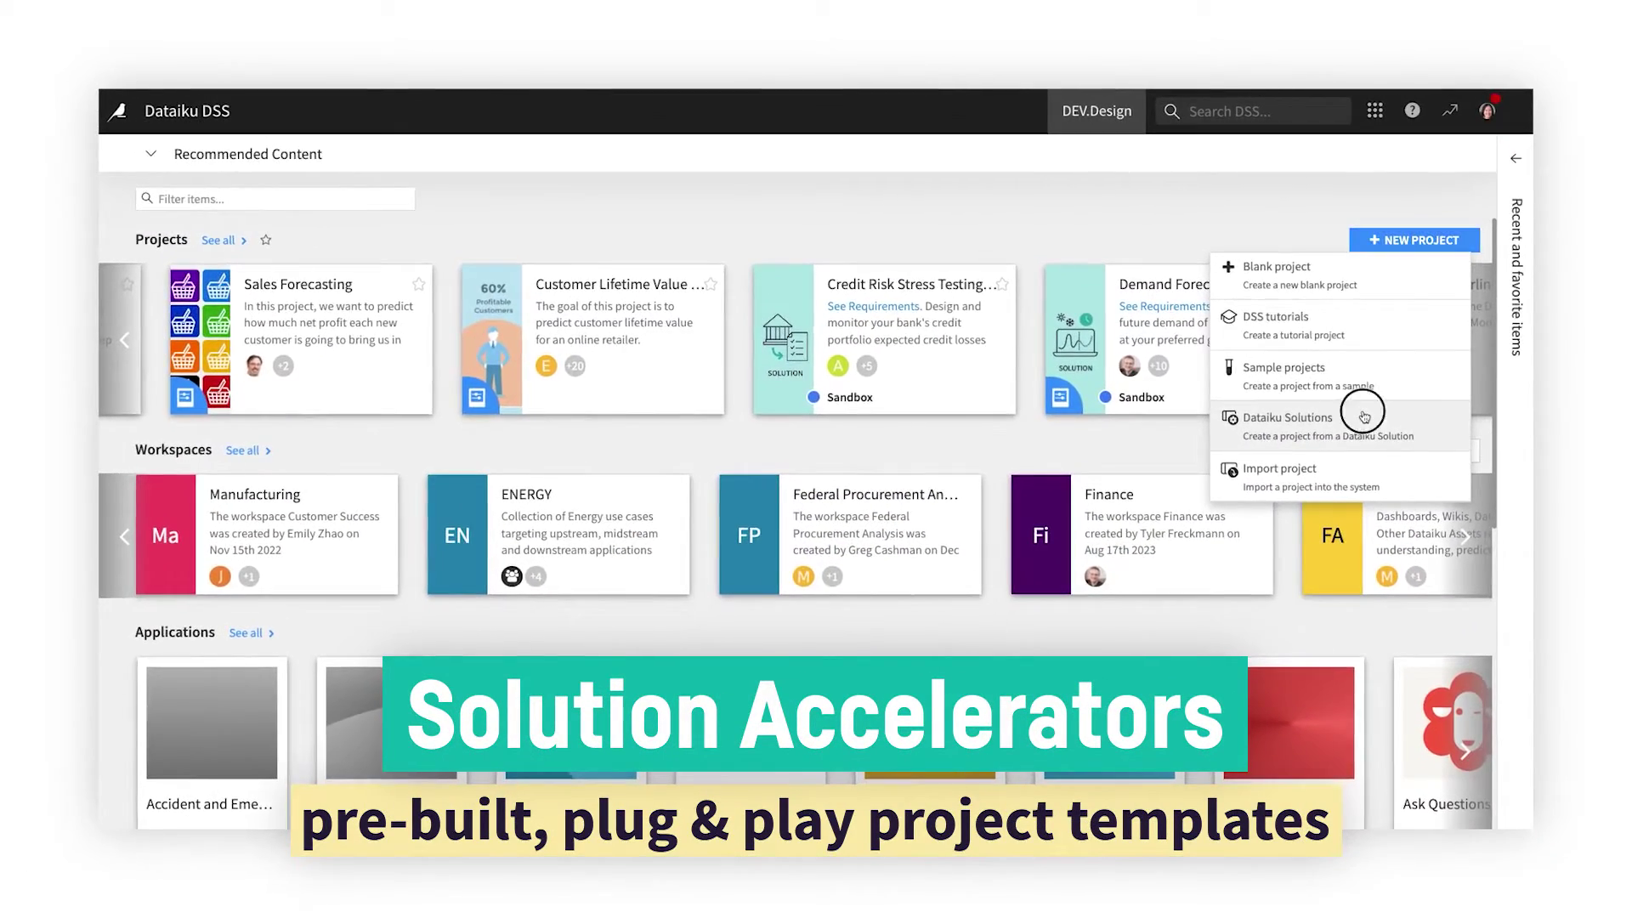
{"action": "left_click", "coordinate": [1190, 568]}
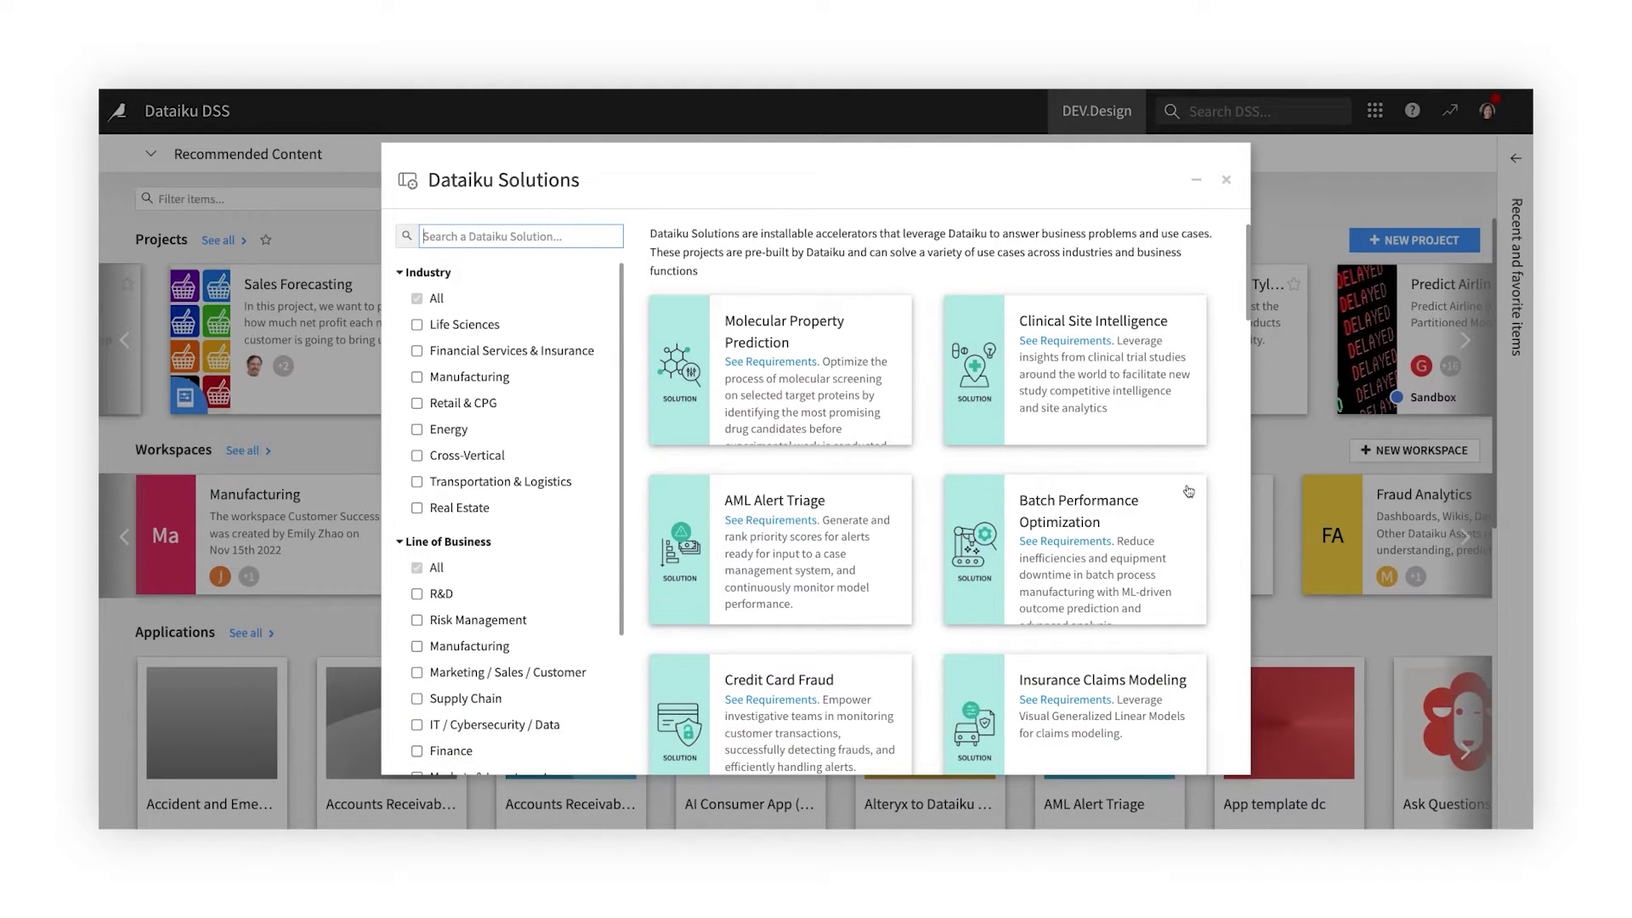
{"action": "left_click", "coordinate": [572, 676]}
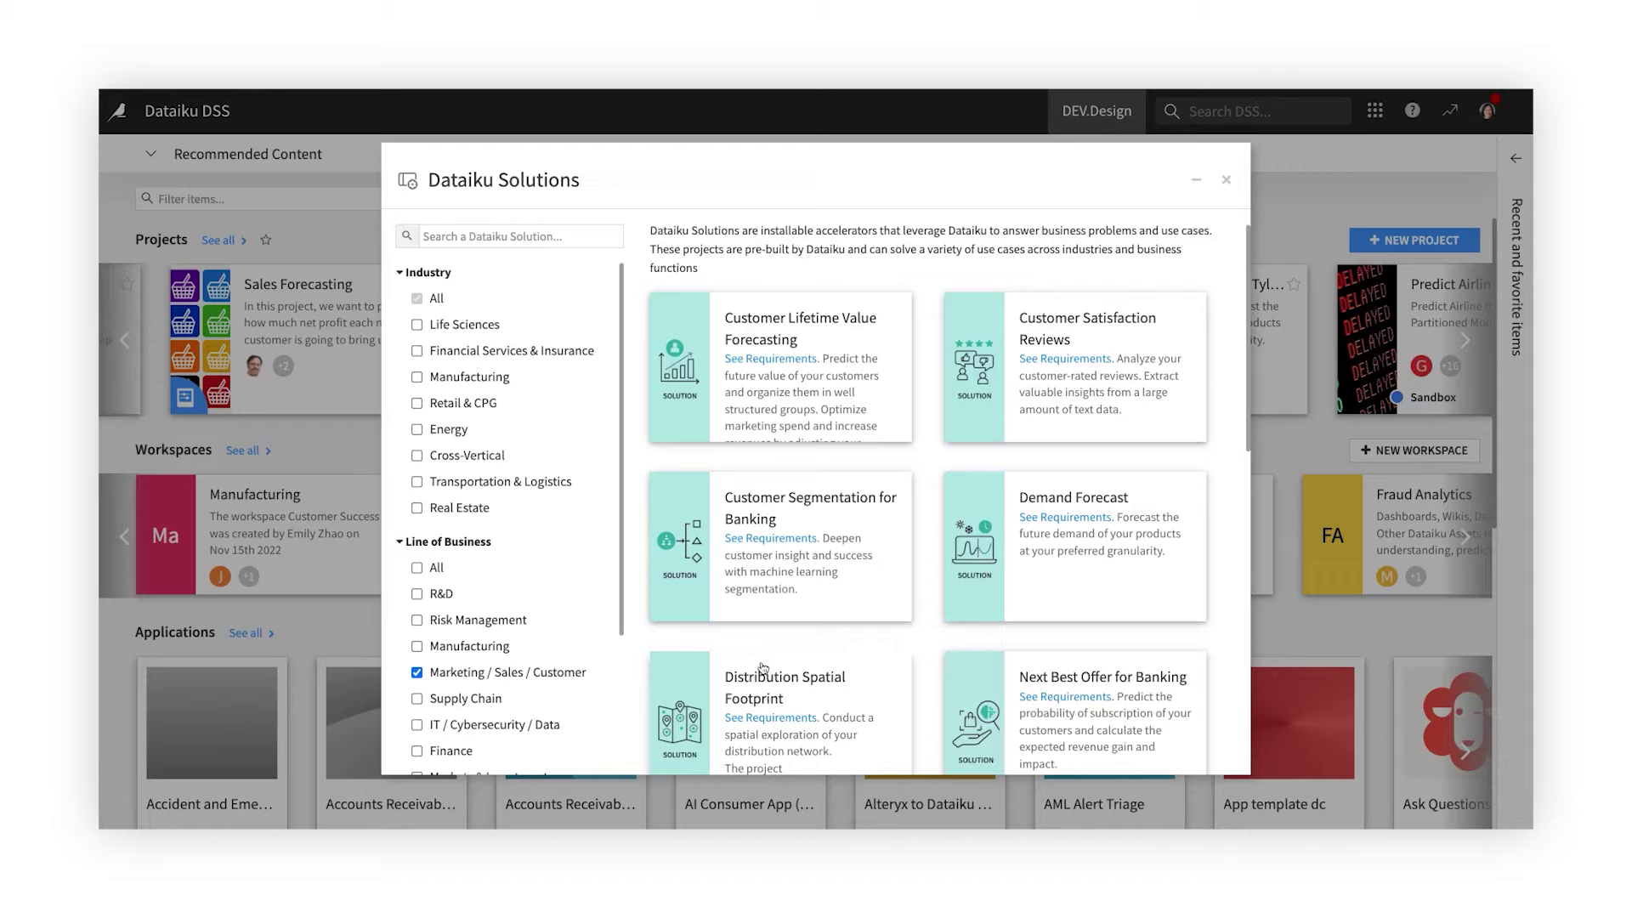
{"action": "scroll", "coordinate": [762, 669], "scroll_direction": "down", "scroll_amount": 4}
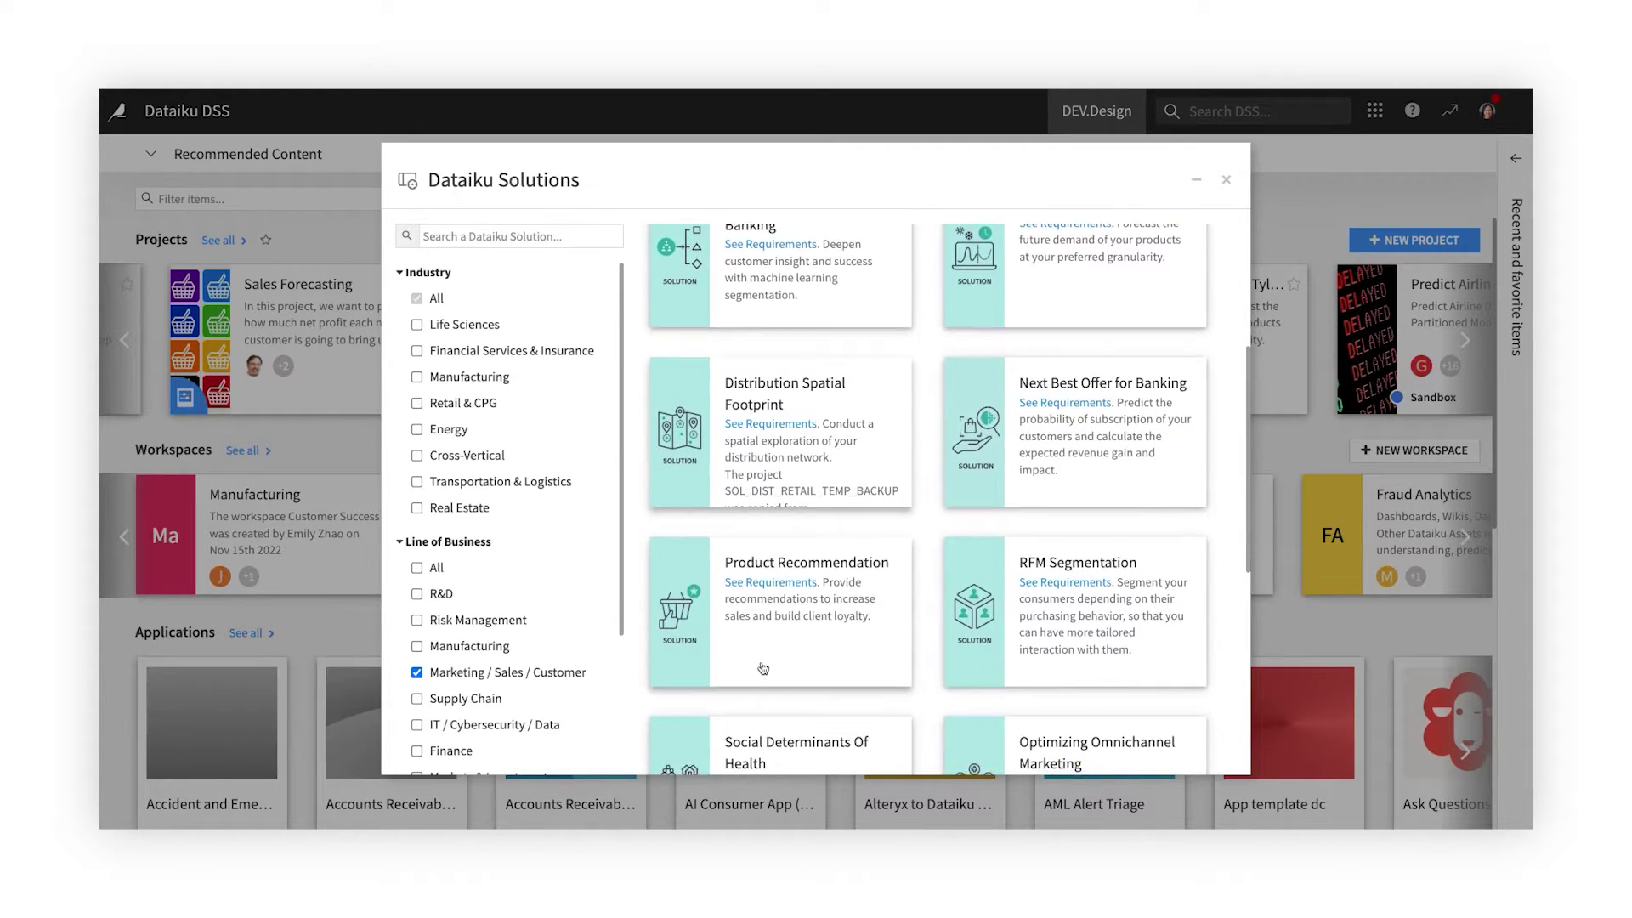
{"action": "scroll", "coordinate": [763, 669], "scroll_direction": "down", "scroll_amount": 2}
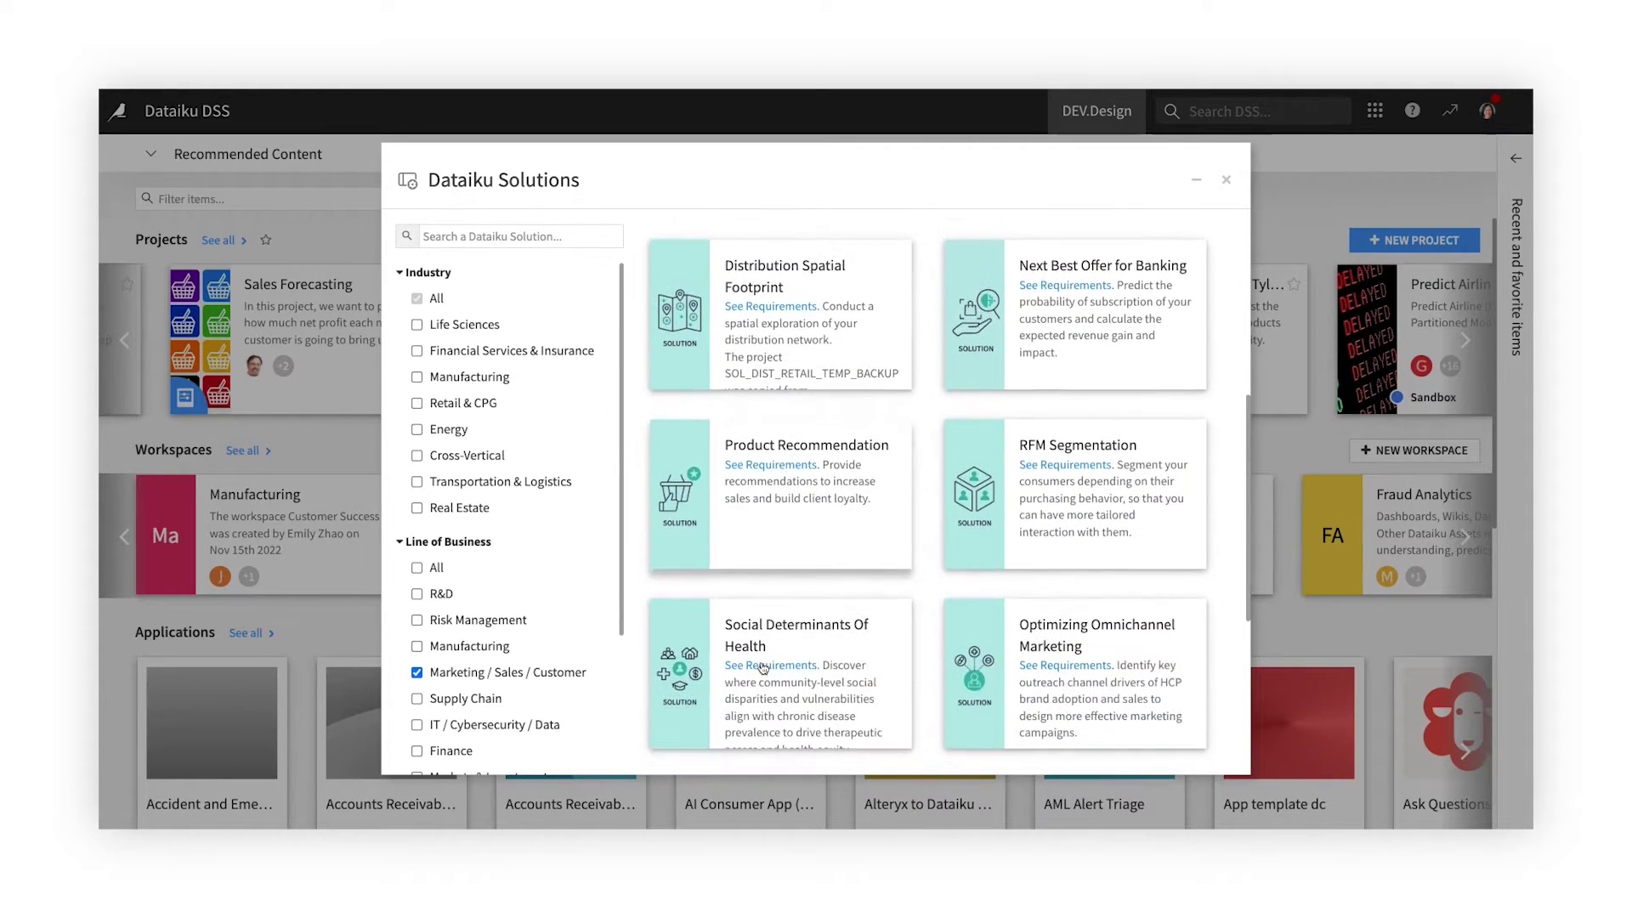
{"action": "left_click", "coordinate": [957, 625]}
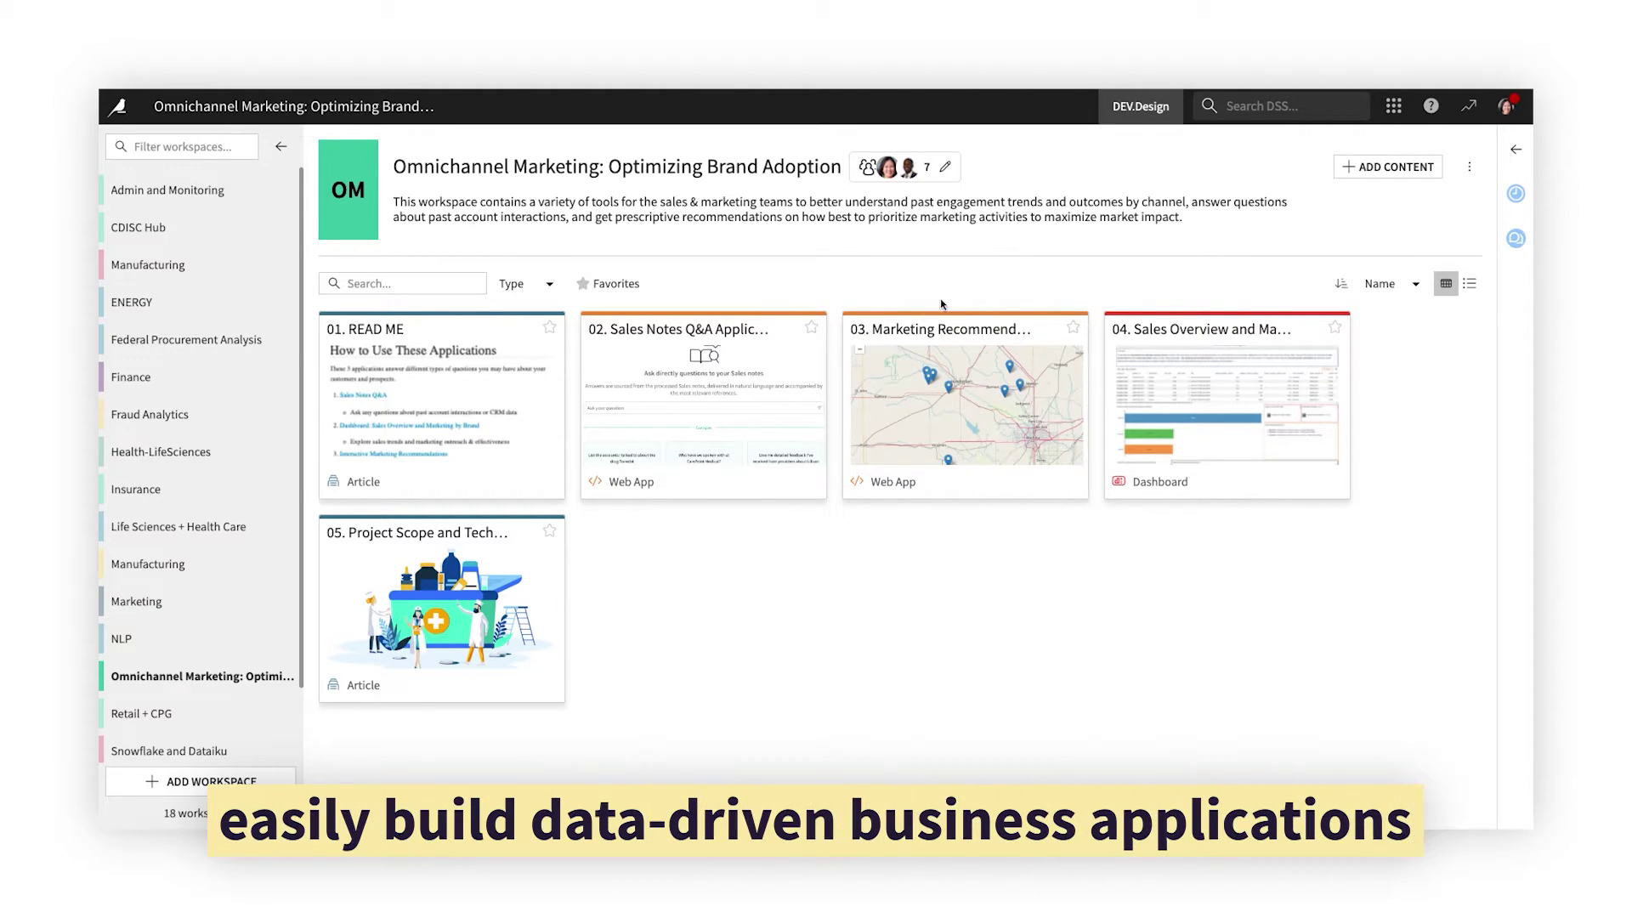
In the Sales Notes Q&A chatbot, ask about Elite Care samples, then summarize 2018 PharmaCare Providers conversations
{"action": "left_click", "coordinate": [818, 364]}
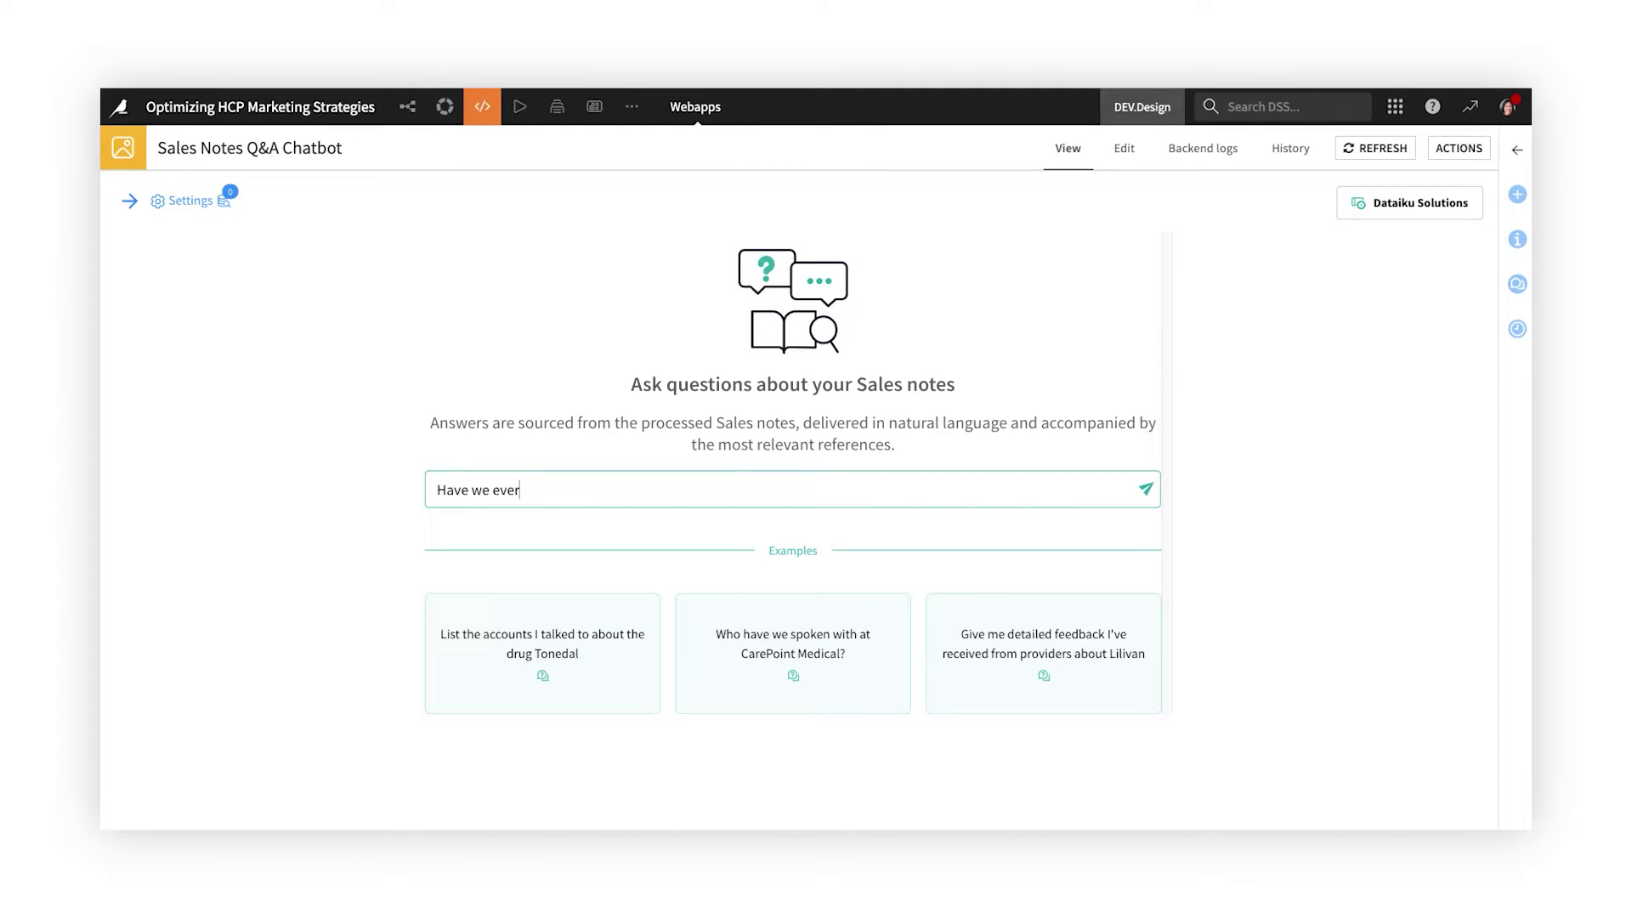
{"action": "type", "text": "? When?"}
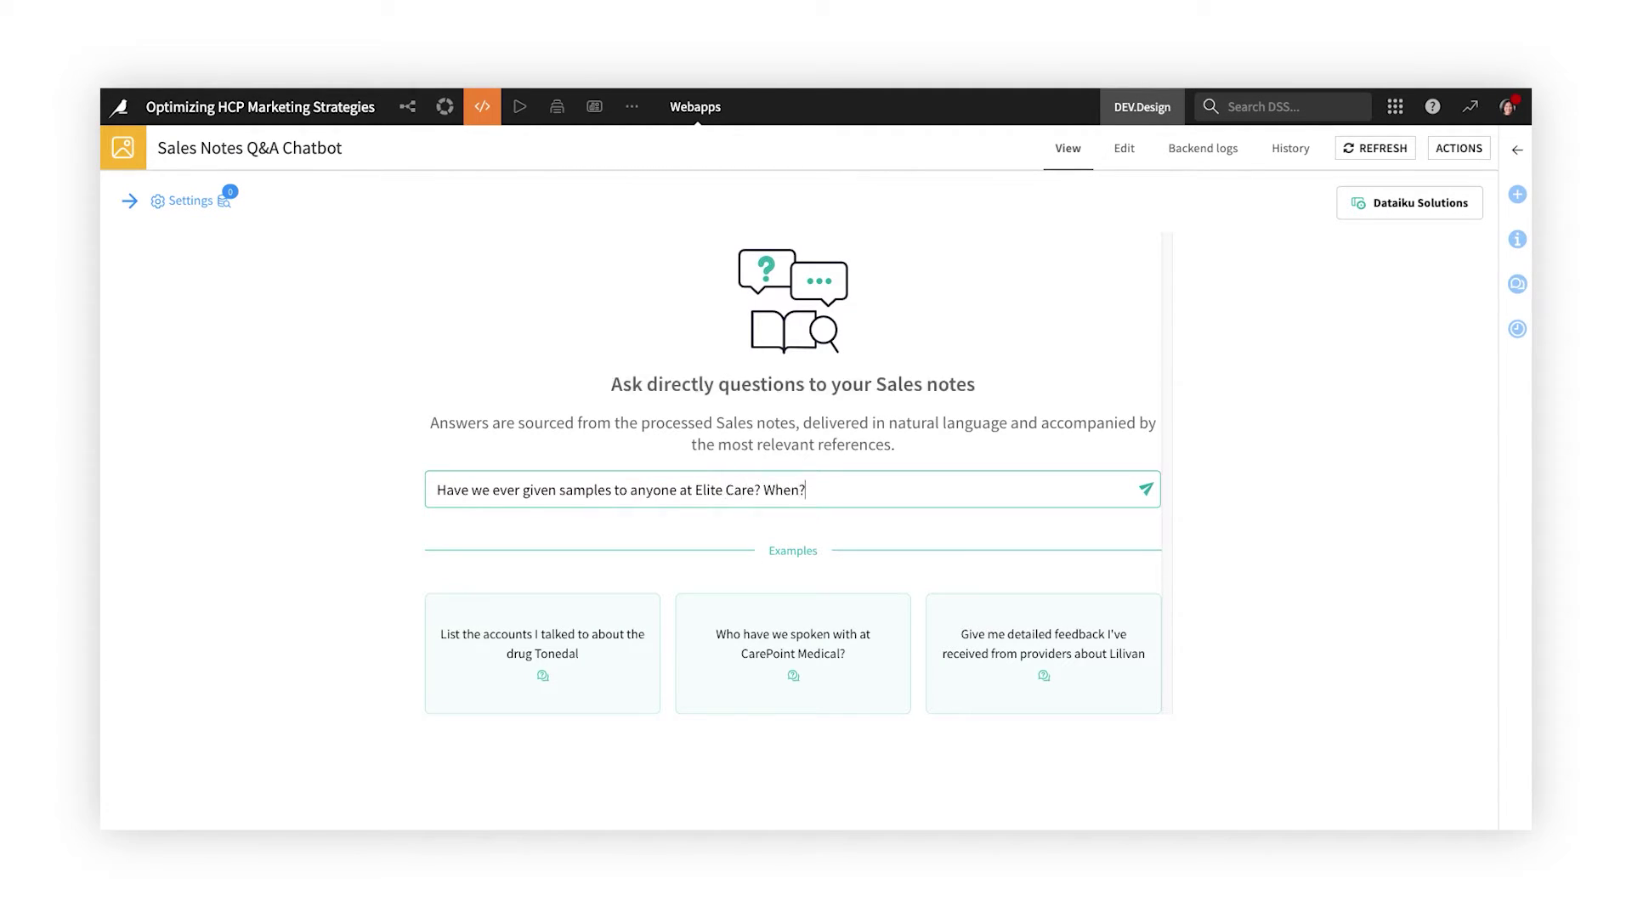
{"action": "key", "text": "Return"}
{"action": "left_click", "coordinate": [281, 352]}
{"action": "type", "text": "Summarize all the conversations we had with"}
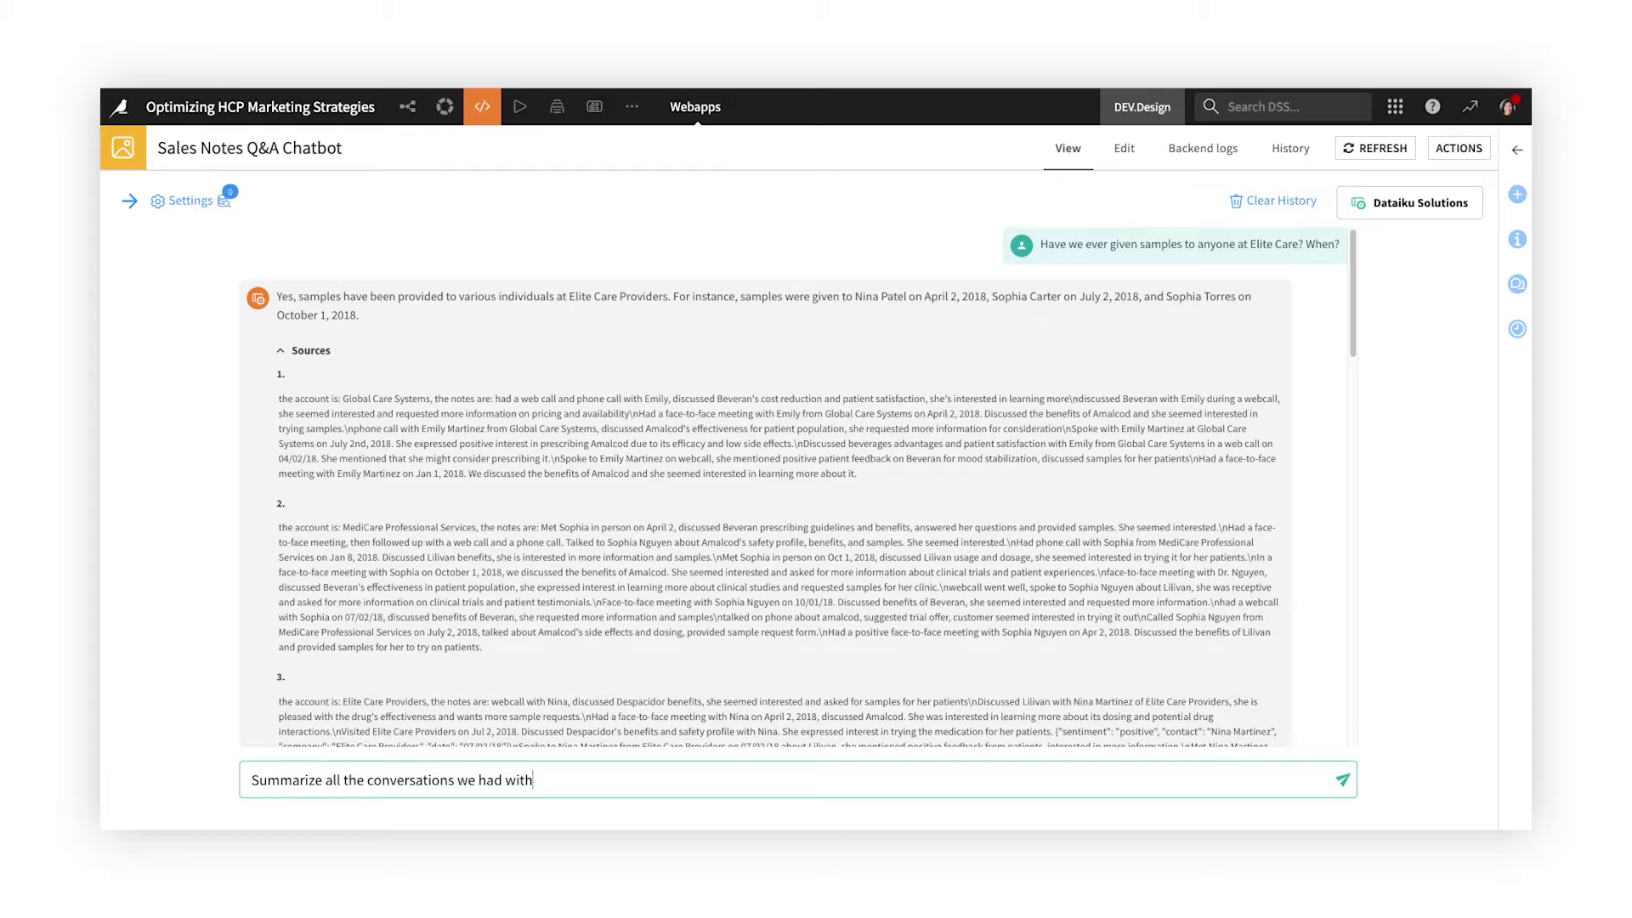
{"action": "type", "text": " PharmaCare Providers in 2018"}
{"action": "key", "text": "Return"}
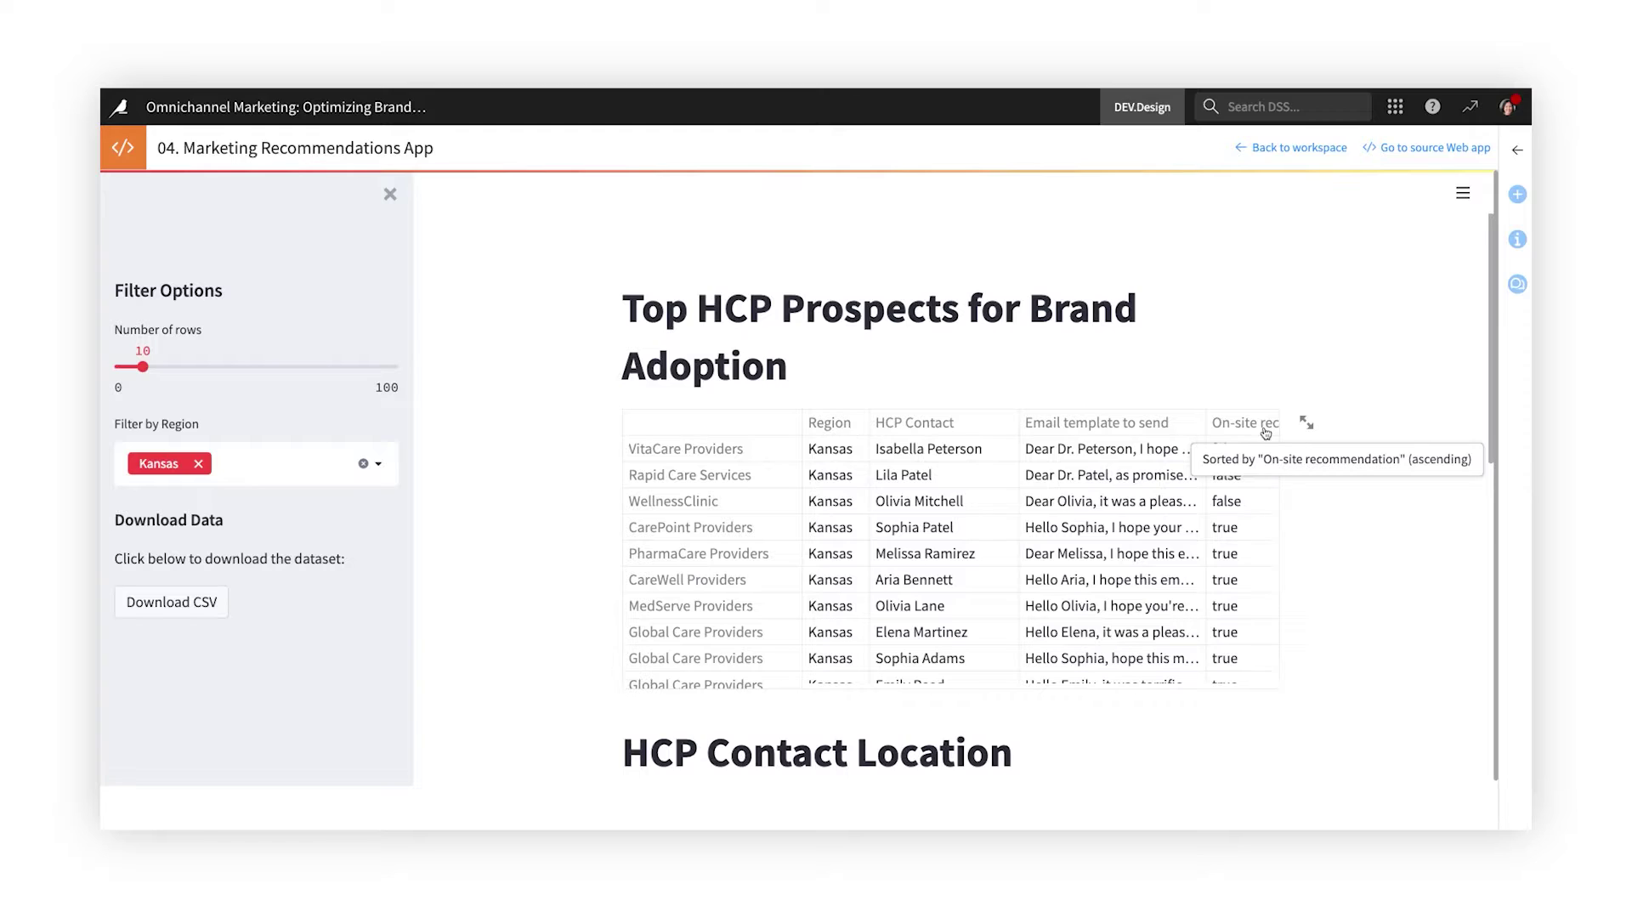
Sort Kansas HCP prospects by on-site recommendation descending and zoom the map in on them
{"action": "left_click", "coordinate": [1246, 422]}
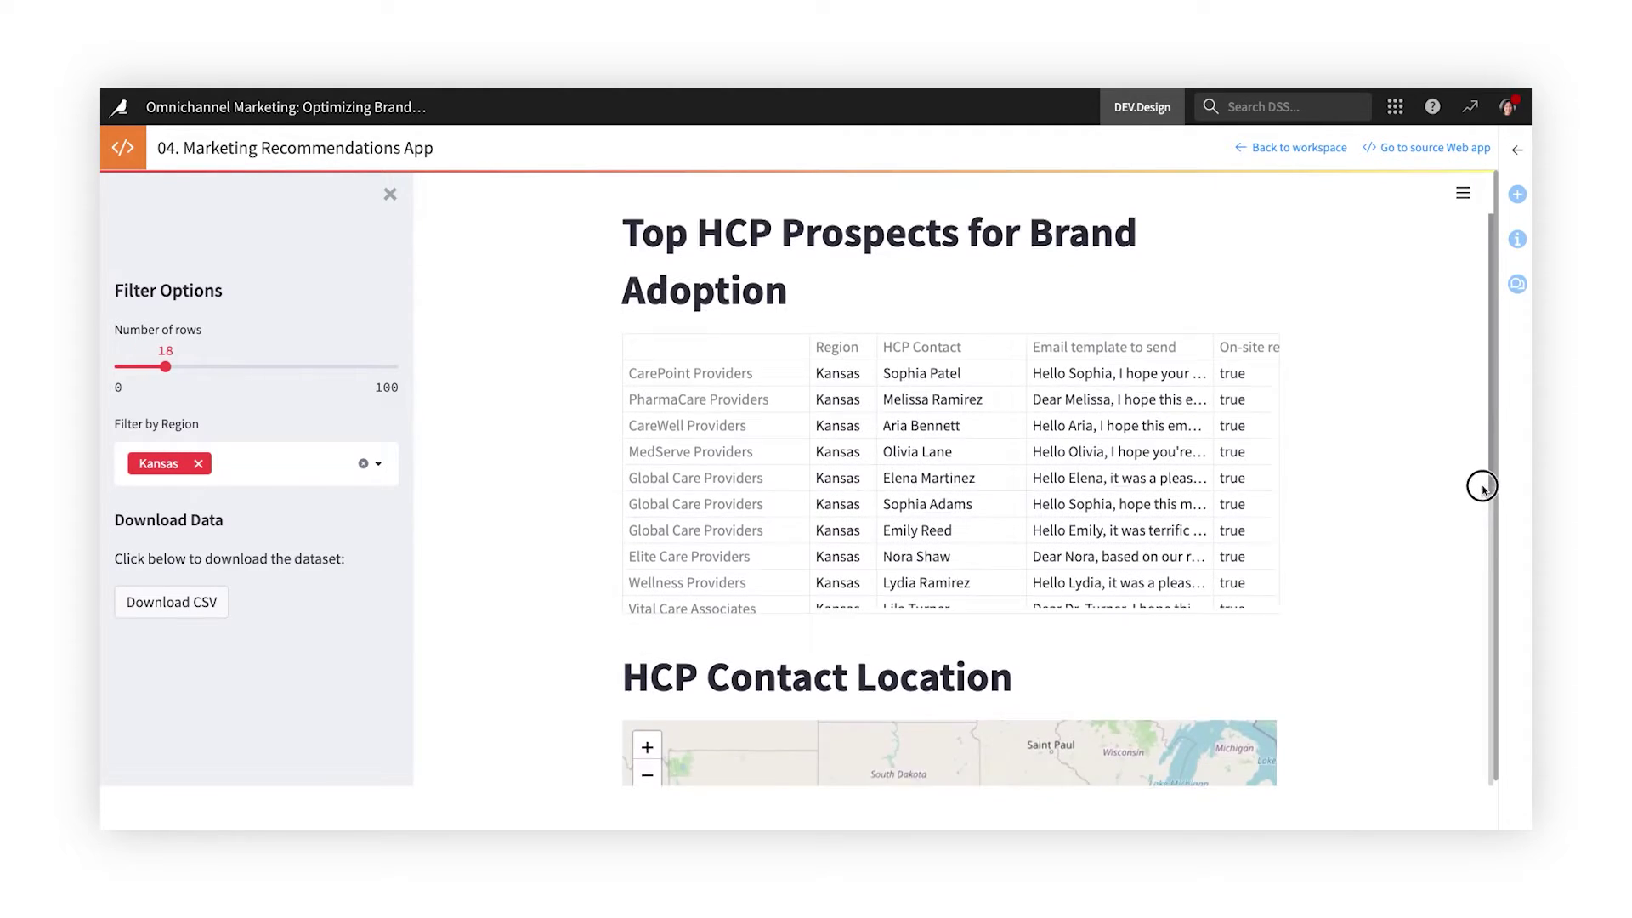
{"action": "scroll", "coordinate": [1471, 553], "scroll_direction": "down", "scroll_amount": 5}
{"action": "left_click", "coordinate": [647, 339]}
{"action": "left_click", "coordinate": [647, 339]}
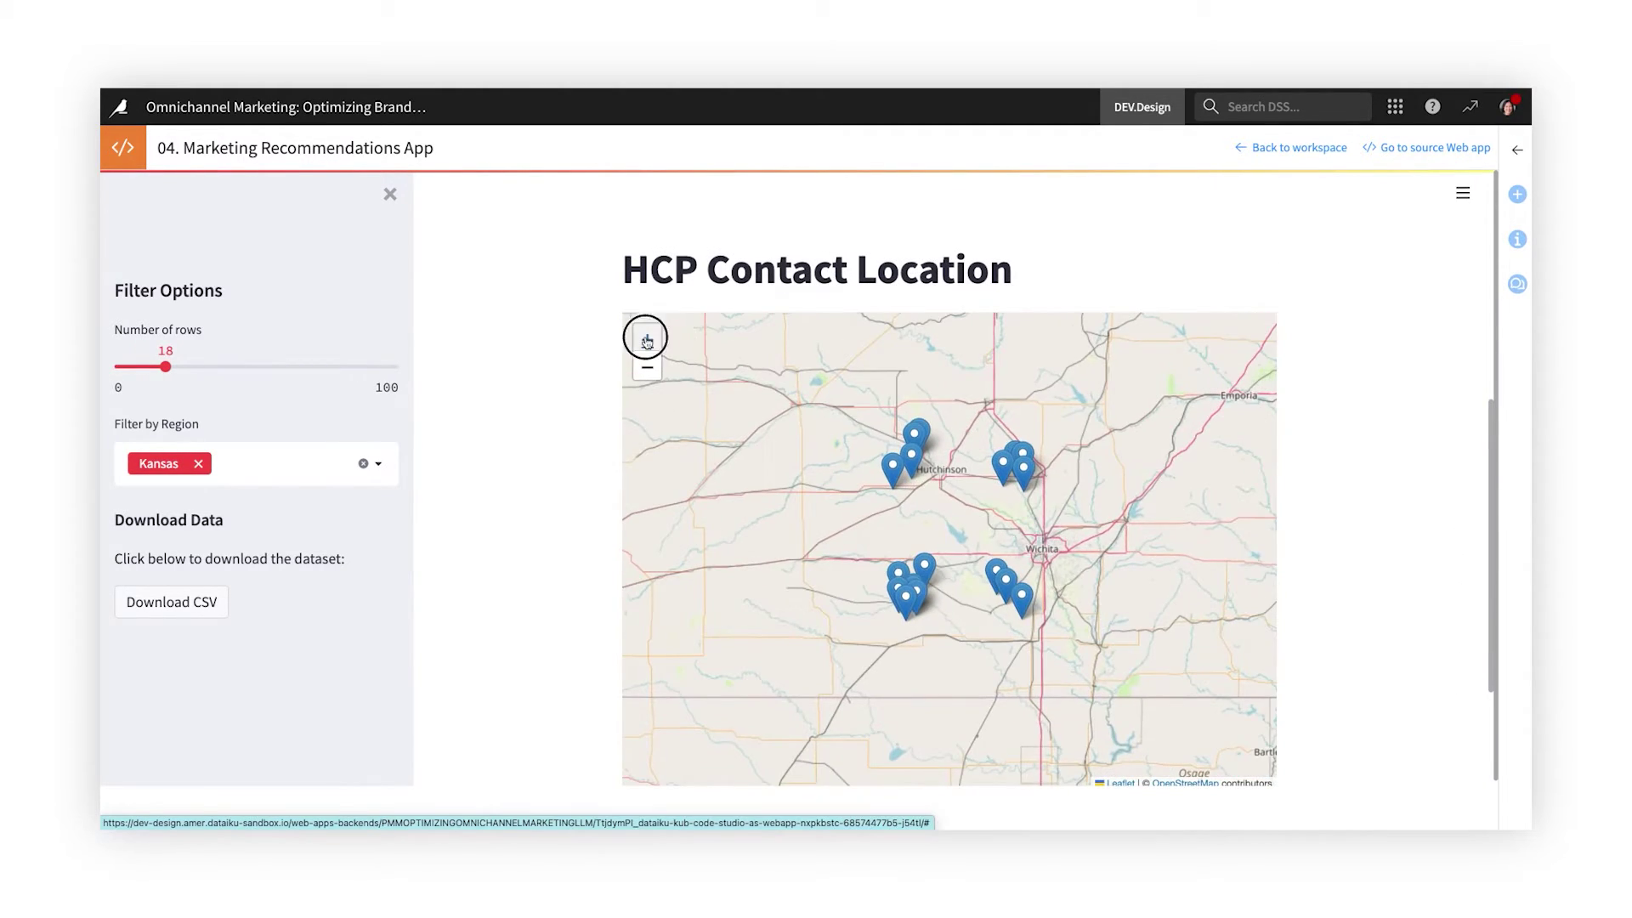
Read the full email templates for two of the listed prospects
{"action": "scroll", "coordinate": [554, 290], "scroll_direction": "up", "scroll_amount": 5}
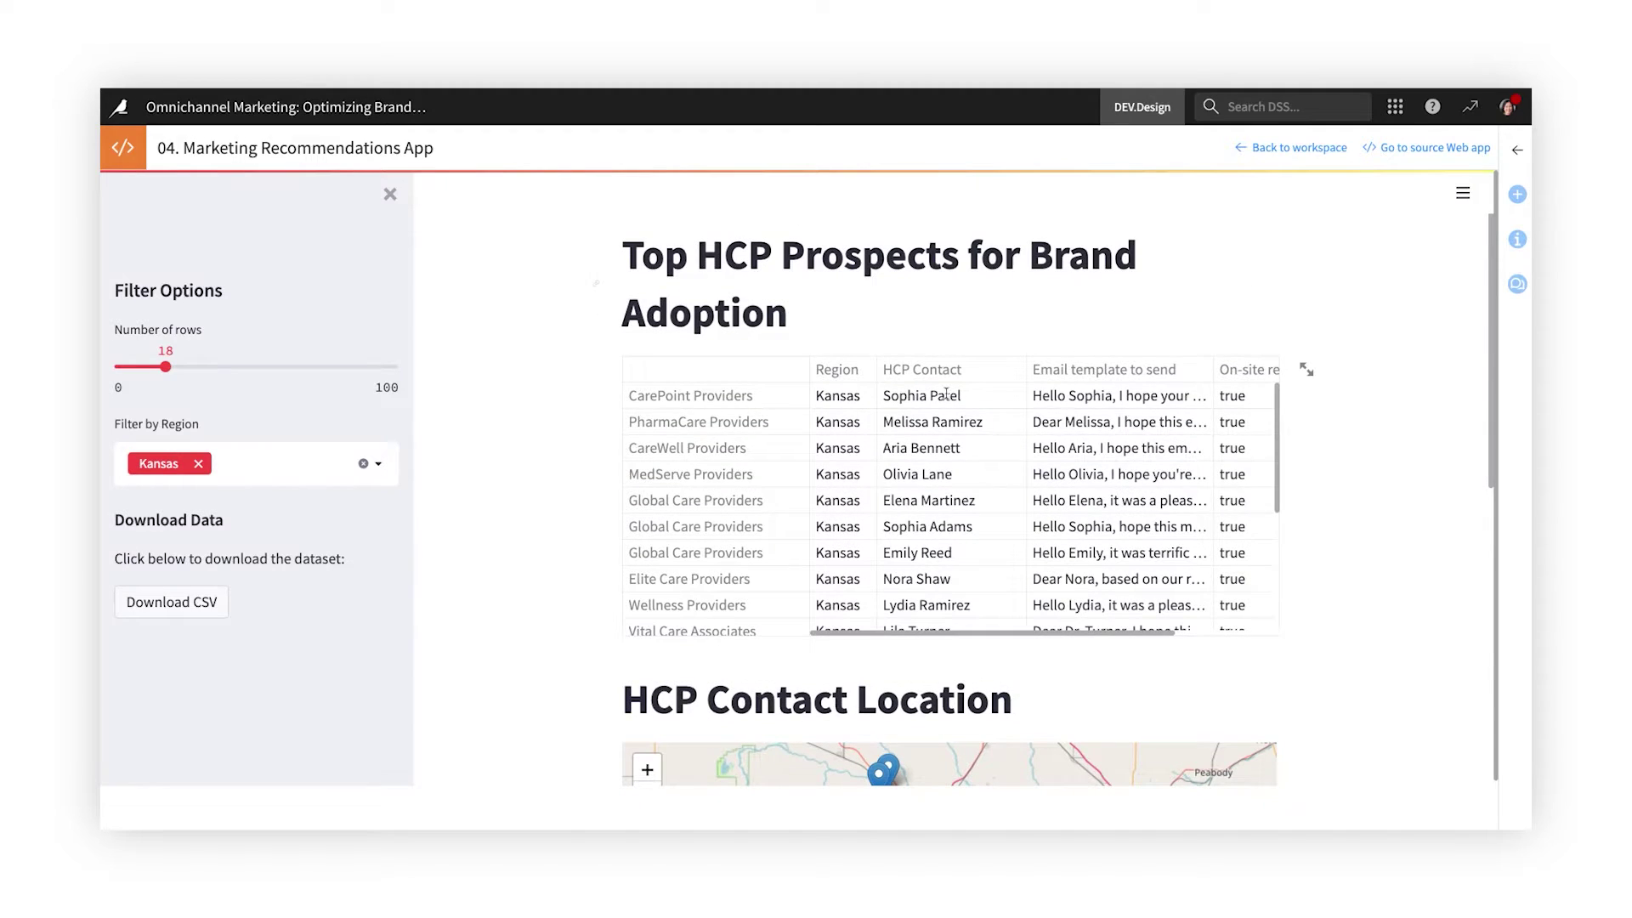
{"action": "double_click", "coordinate": [1054, 397]}
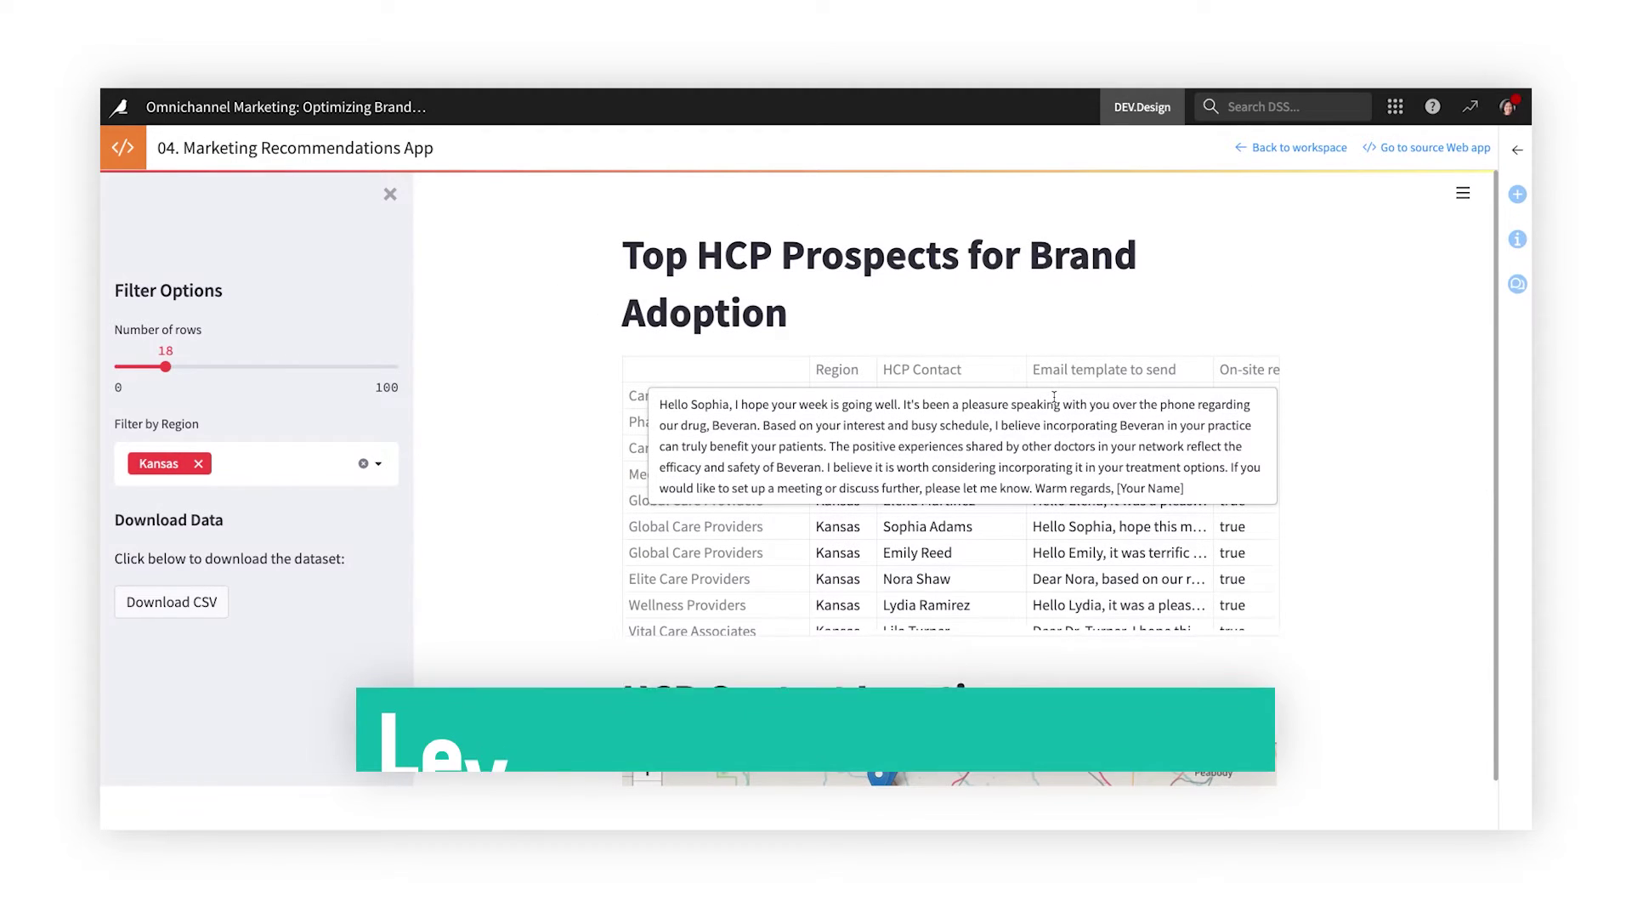
{"action": "left_click", "coordinate": [1055, 549]}
{"action": "double_click", "coordinate": [1055, 550]}
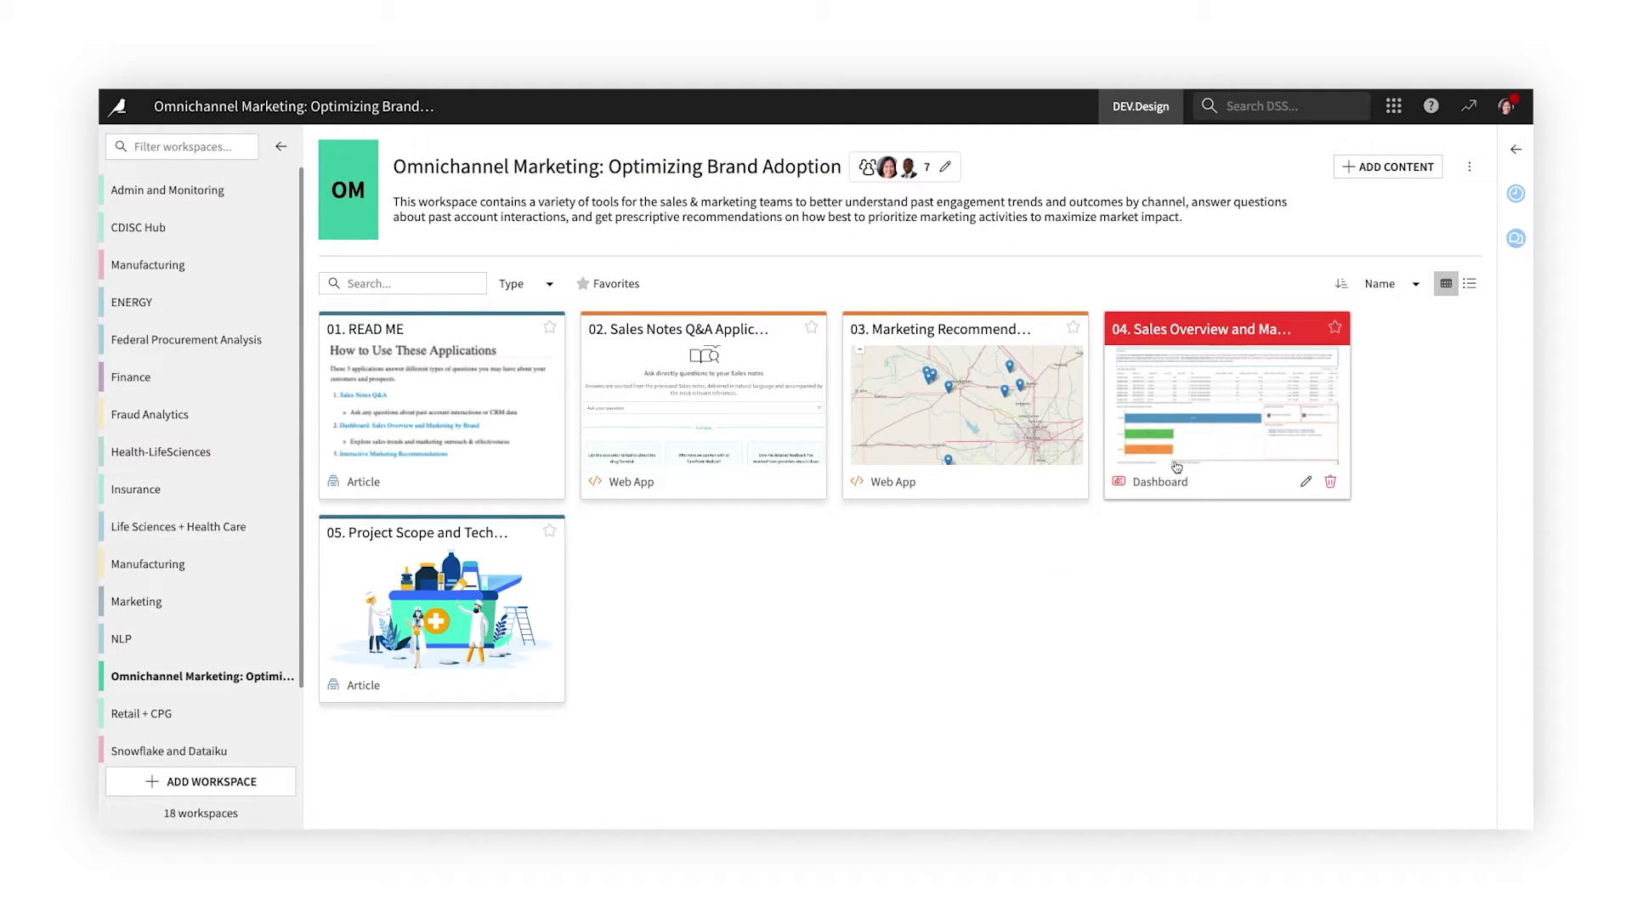
Open the Sales Overview dashboard, expand the parent_account_id filter, and scroll through its revenue charts
{"action": "left_click", "coordinate": [1171, 460]}
{"action": "left_click", "coordinate": [131, 214]}
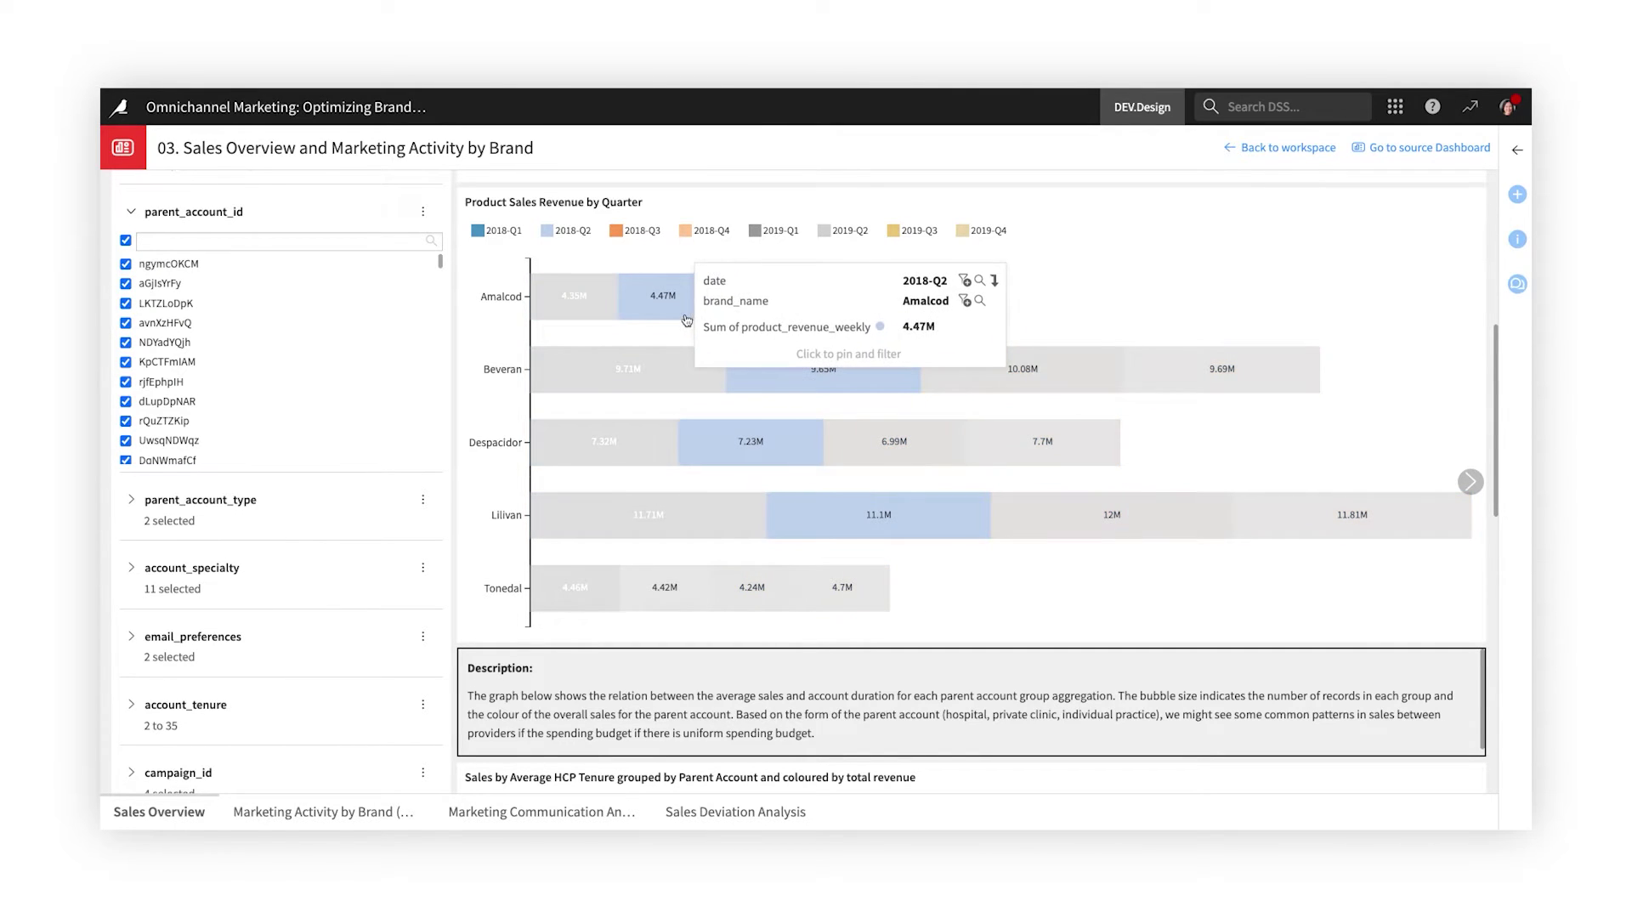
{"action": "left_click_drag", "start_coordinate": [1495, 344], "coordinate": [1487, 519]}
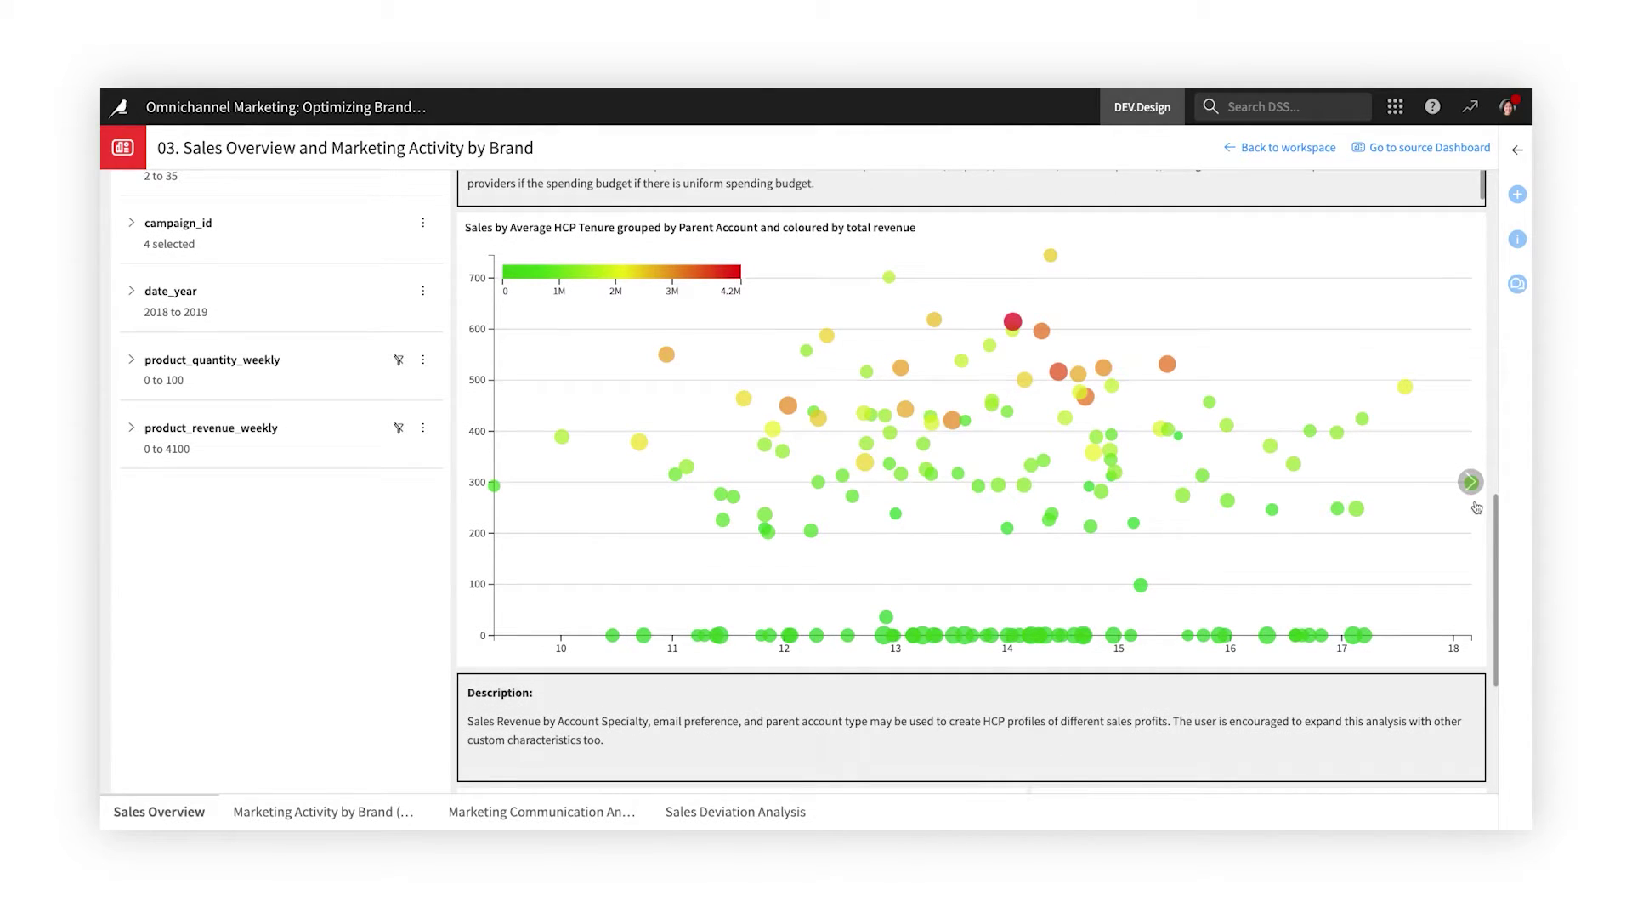
{"action": "mouse_move", "coordinate": [1013, 329]}
{"action": "left_click_drag", "start_coordinate": [1497, 609], "coordinate": [1478, 736]}
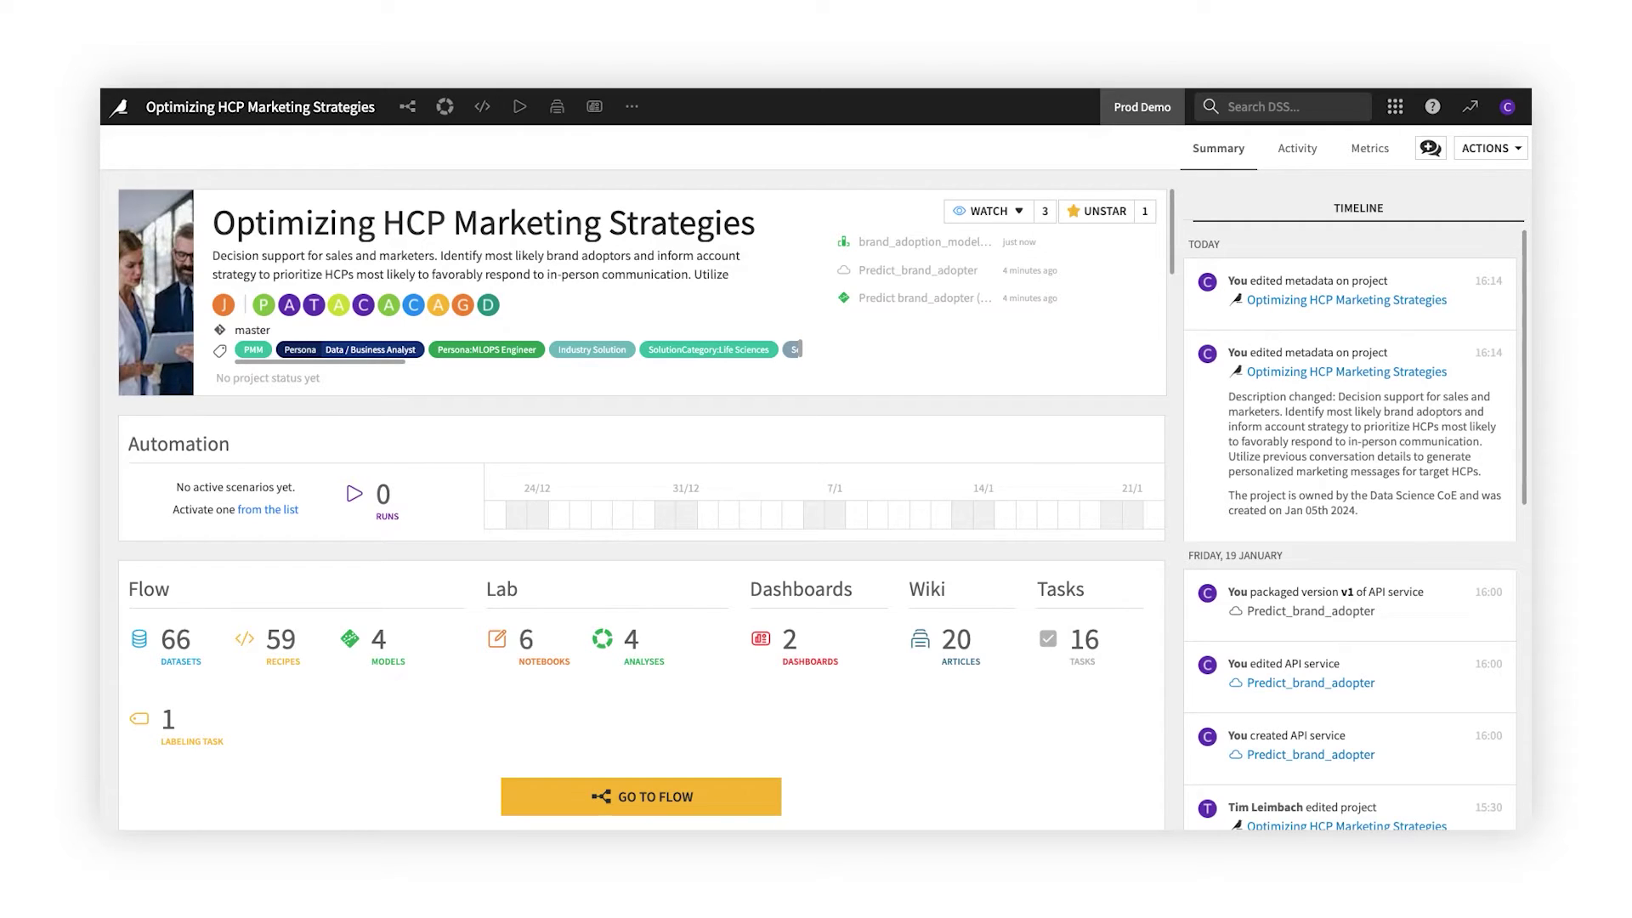
Switch from DSS to Dataiku Govern and scroll through the project's governance page
{"action": "left_click", "coordinate": [1397, 109]}
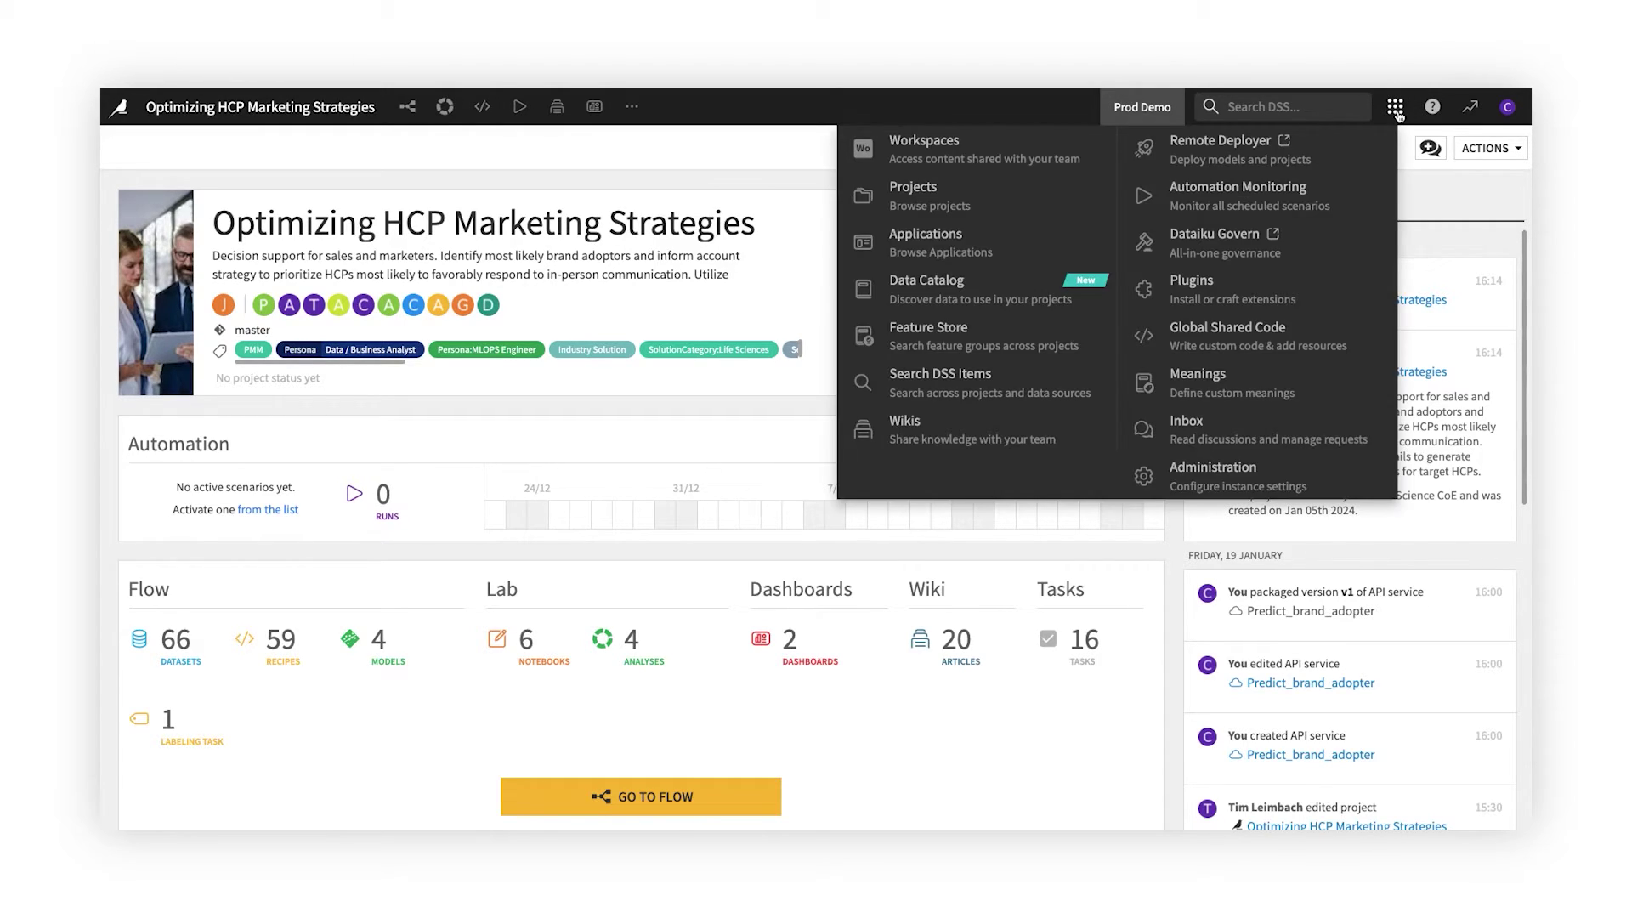
{"action": "left_click", "coordinate": [1339, 239]}
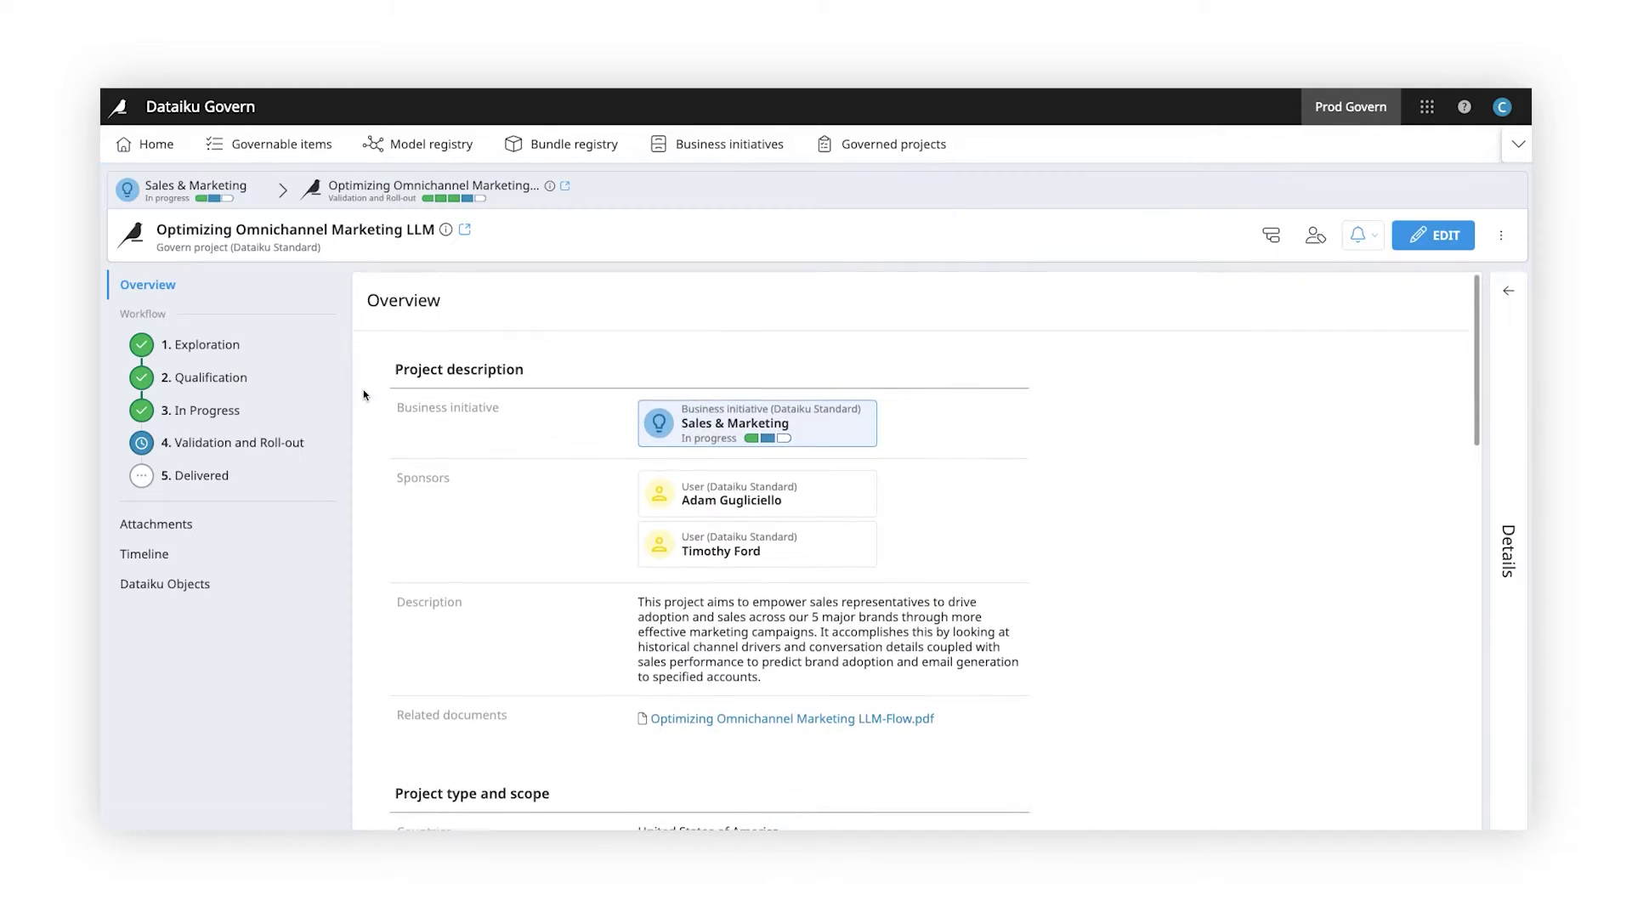
{"action": "scroll", "coordinate": [363, 395], "scroll_direction": "down", "scroll_amount": 1}
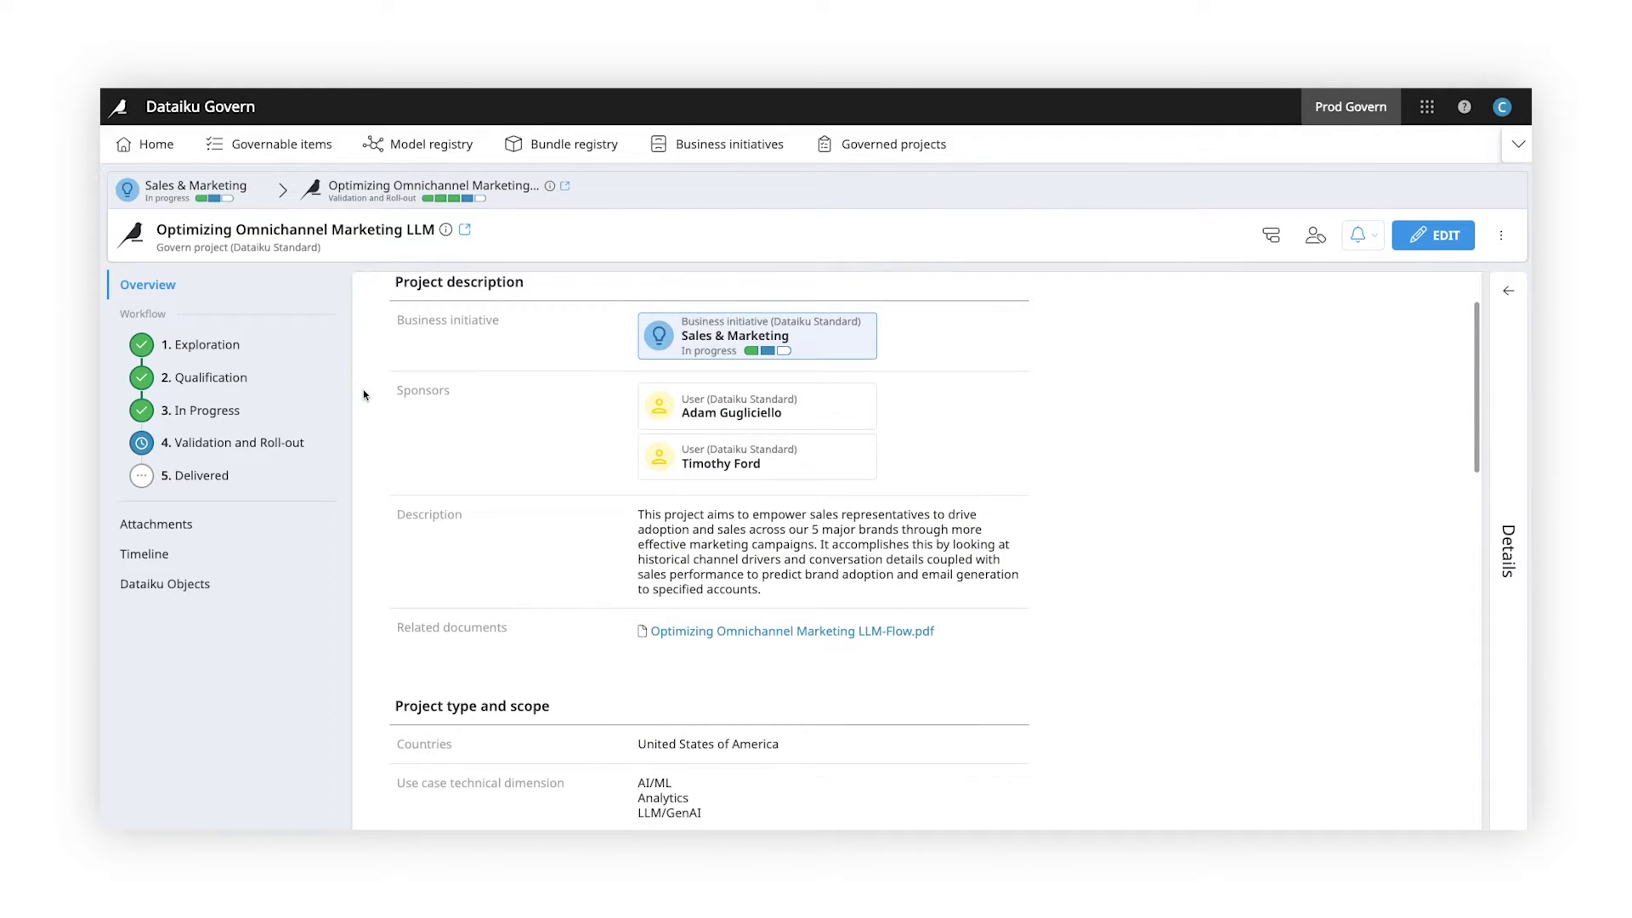
{"action": "scroll", "coordinate": [364, 394], "scroll_direction": "down", "scroll_amount": 1}
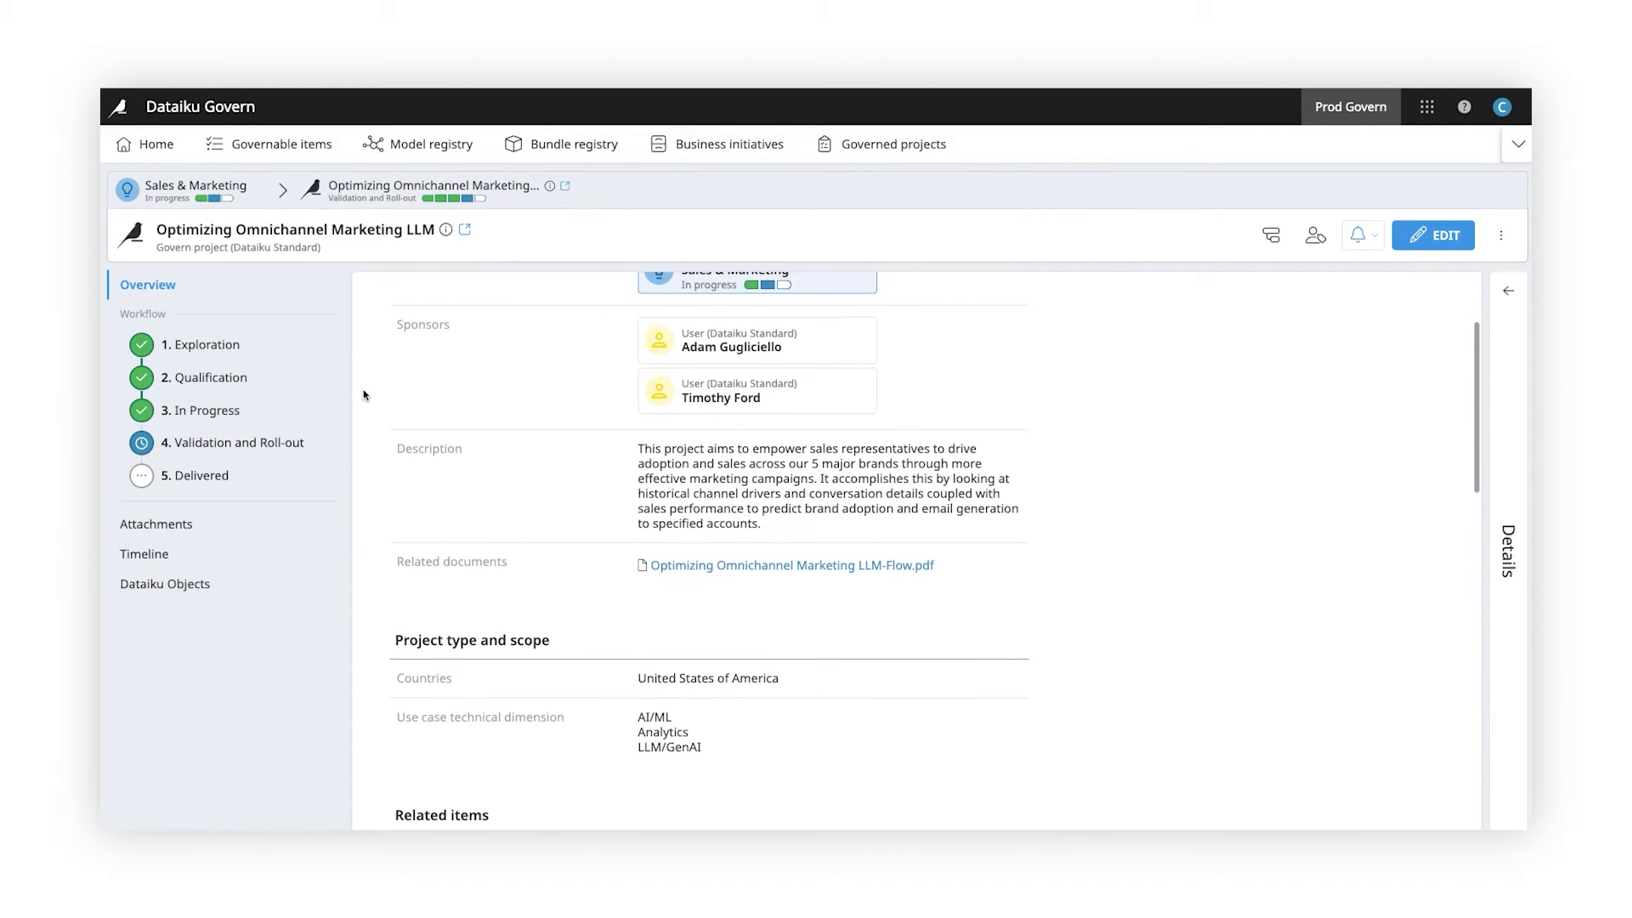
{"action": "scroll", "coordinate": [363, 395], "scroll_direction": "down", "scroll_amount": 3}
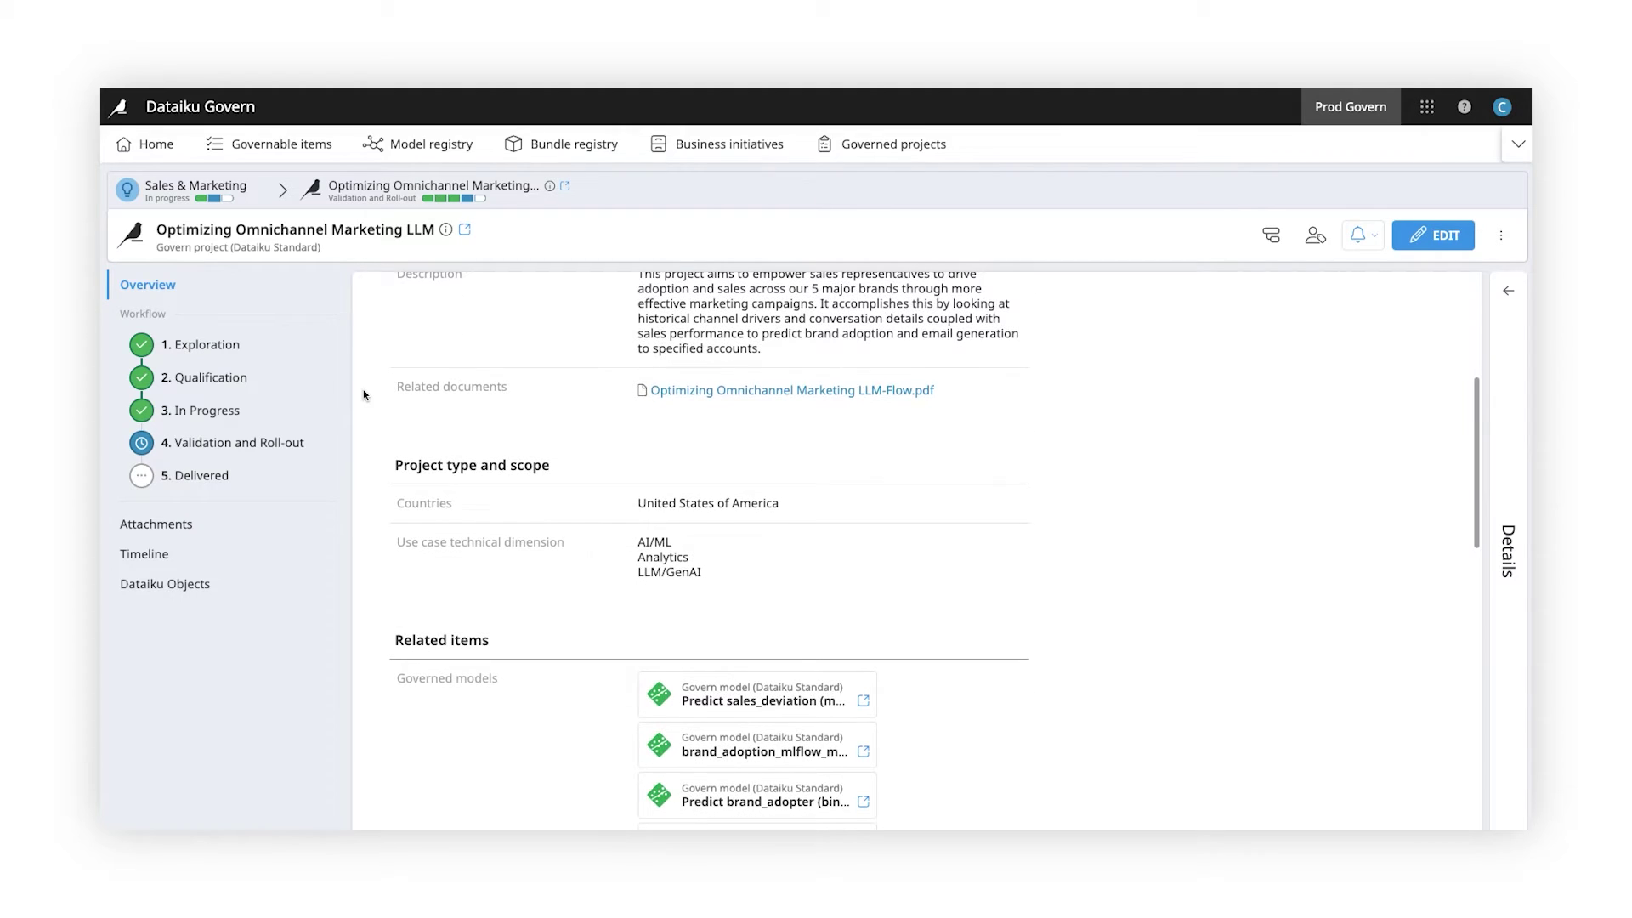
{"action": "scroll", "coordinate": [364, 394], "scroll_direction": "down", "scroll_amount": 6}
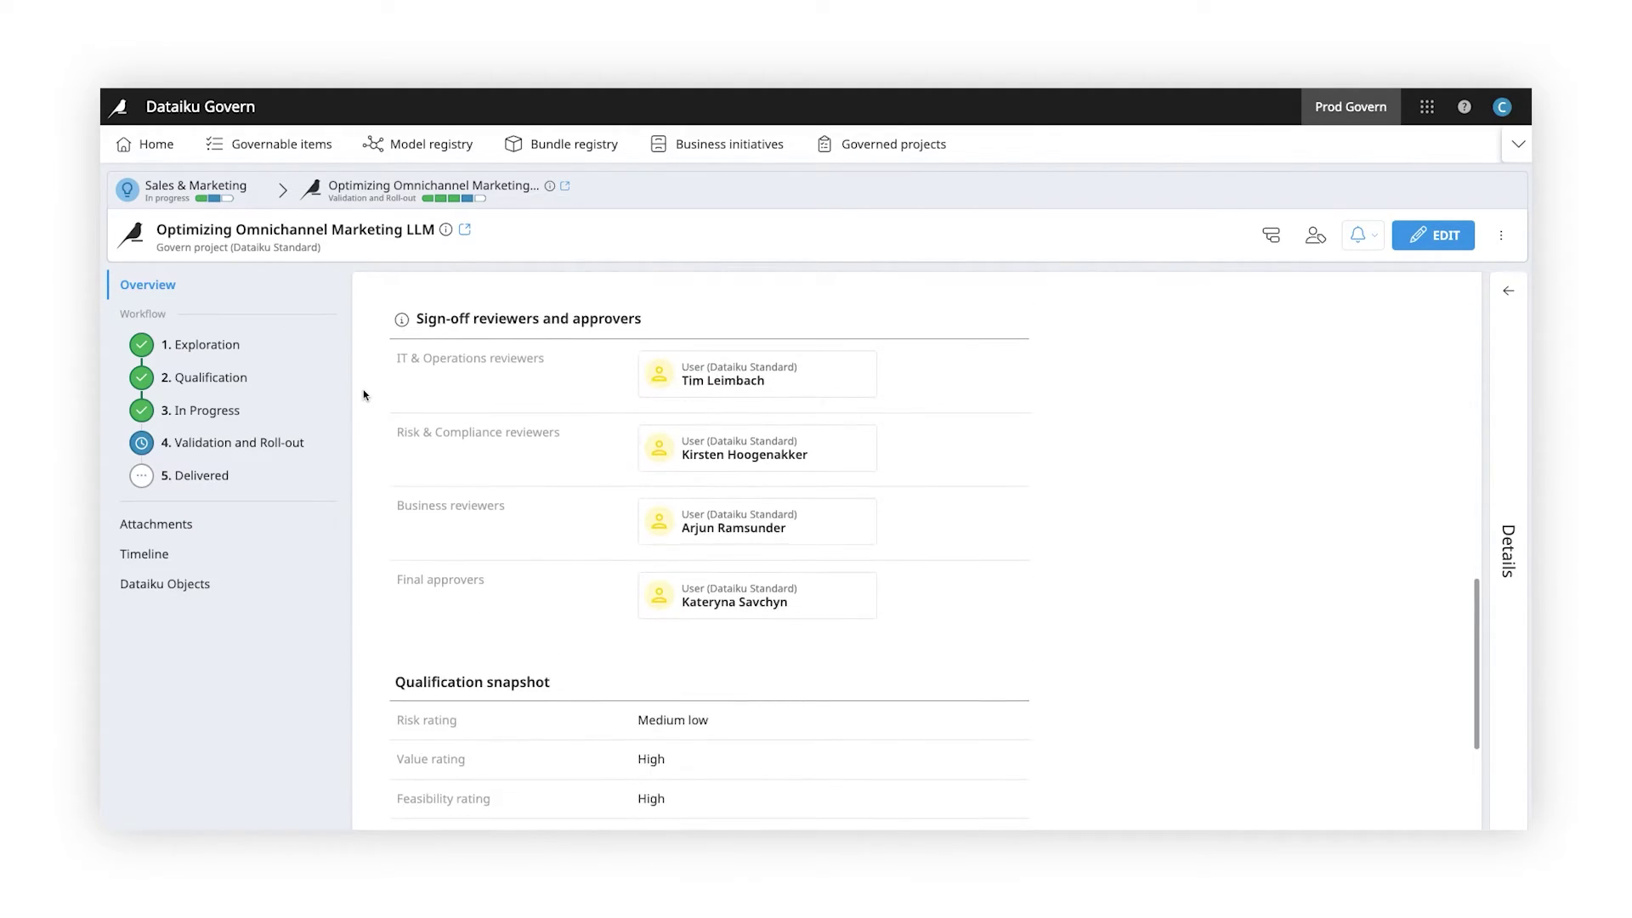
{"action": "scroll", "coordinate": [364, 394], "scroll_direction": "down", "scroll_amount": 2}
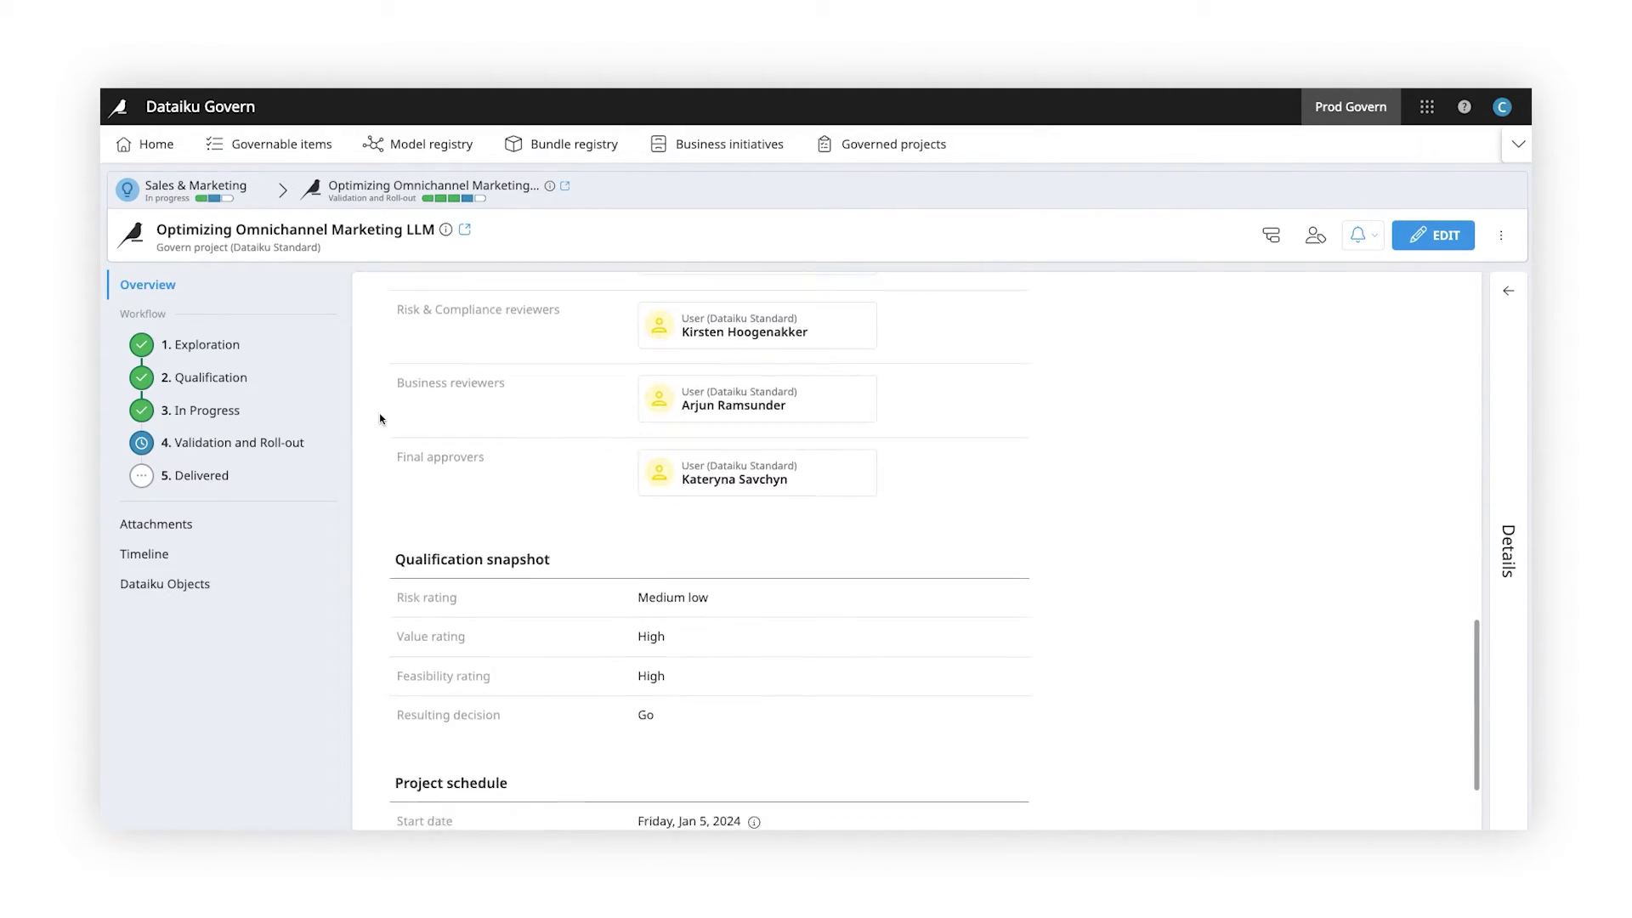
Review the Qualification step ratings, then inspect bubbles on the Governed projects risk/value matrix
{"action": "left_click", "coordinate": [234, 380]}
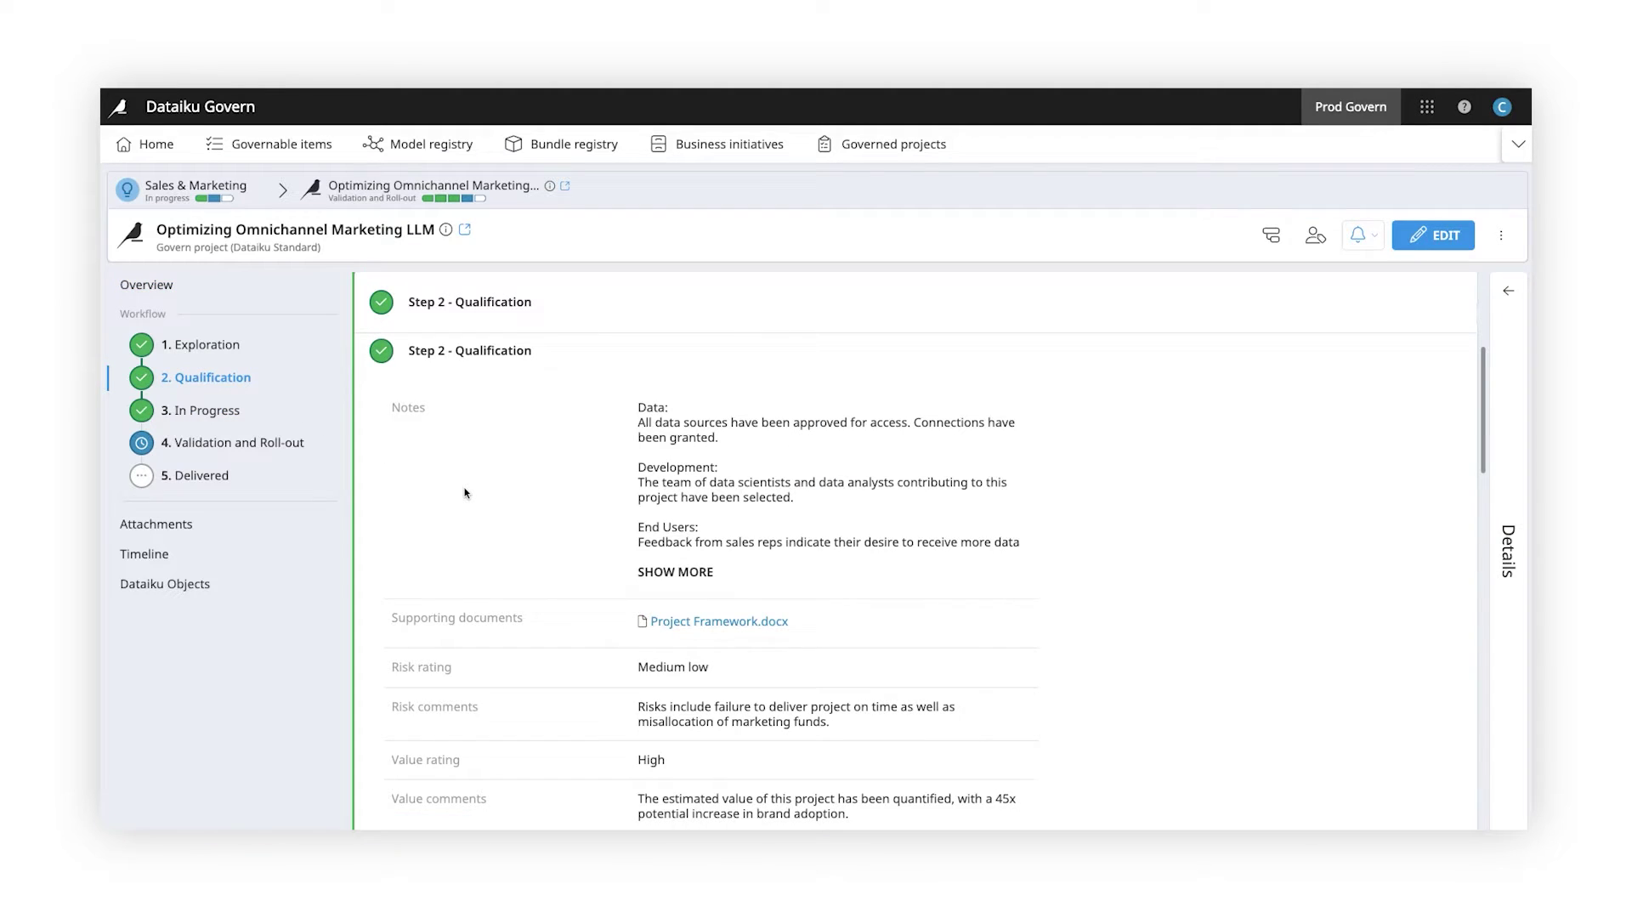
{"action": "scroll", "coordinate": [466, 492], "scroll_direction": "down", "scroll_amount": 1}
{"action": "scroll", "coordinate": [466, 492], "scroll_direction": "down", "scroll_amount": 2}
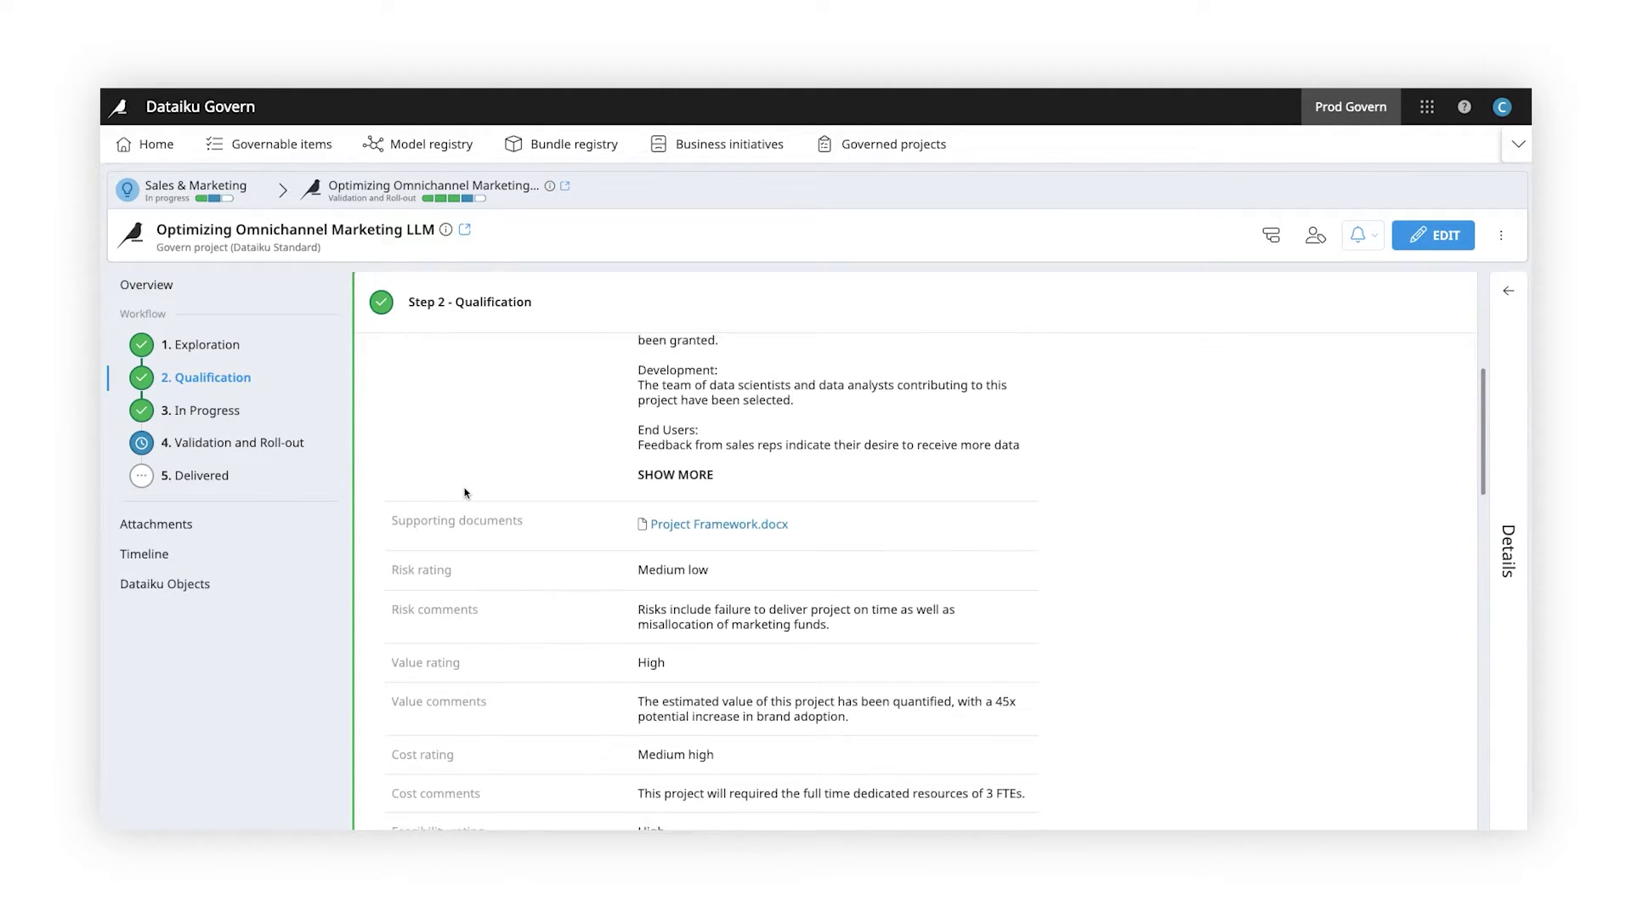
{"action": "scroll", "coordinate": [466, 493], "scroll_direction": "down", "scroll_amount": 2}
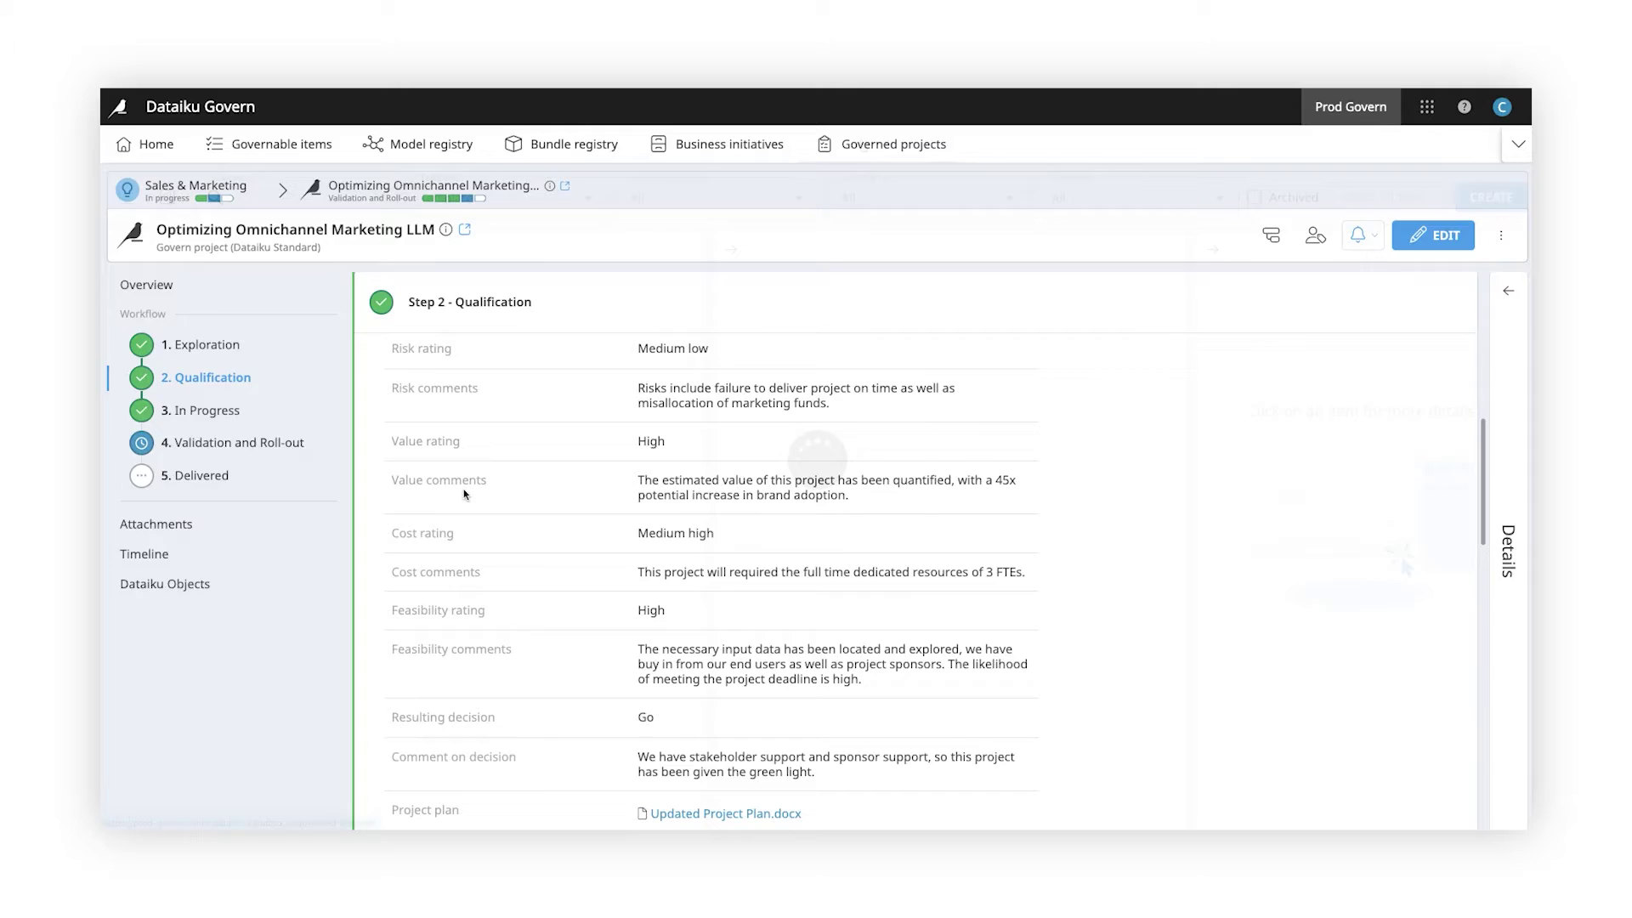
{"action": "left_click", "coordinate": [863, 144]}
{"action": "mouse_move", "coordinate": [956, 413]}
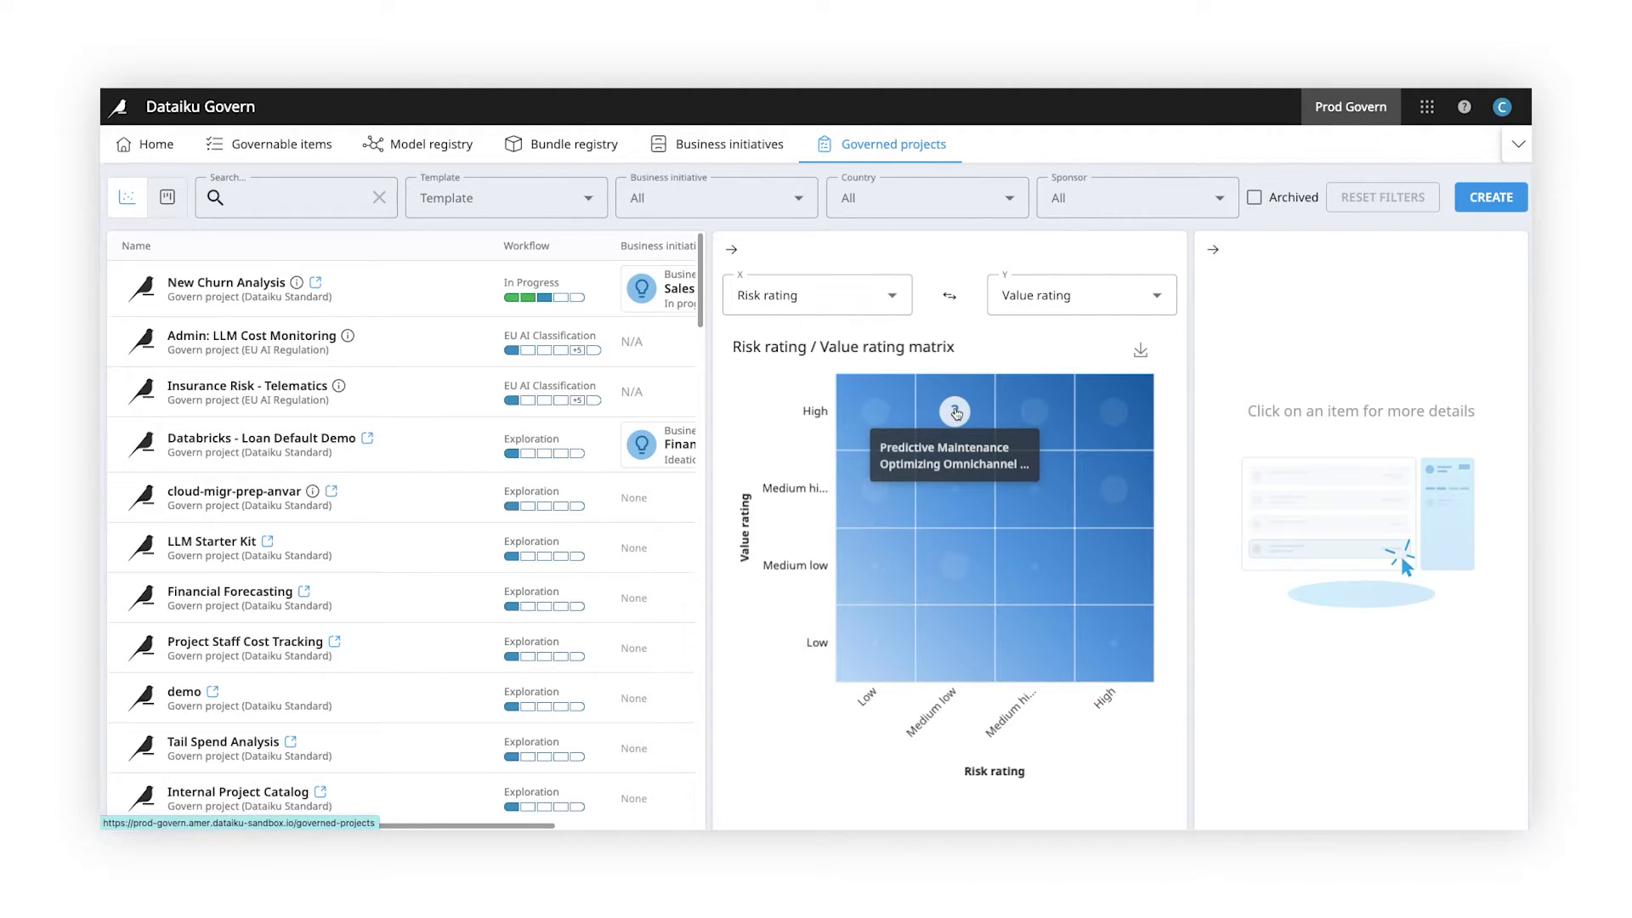
{"action": "mouse_move", "coordinate": [873, 415]}
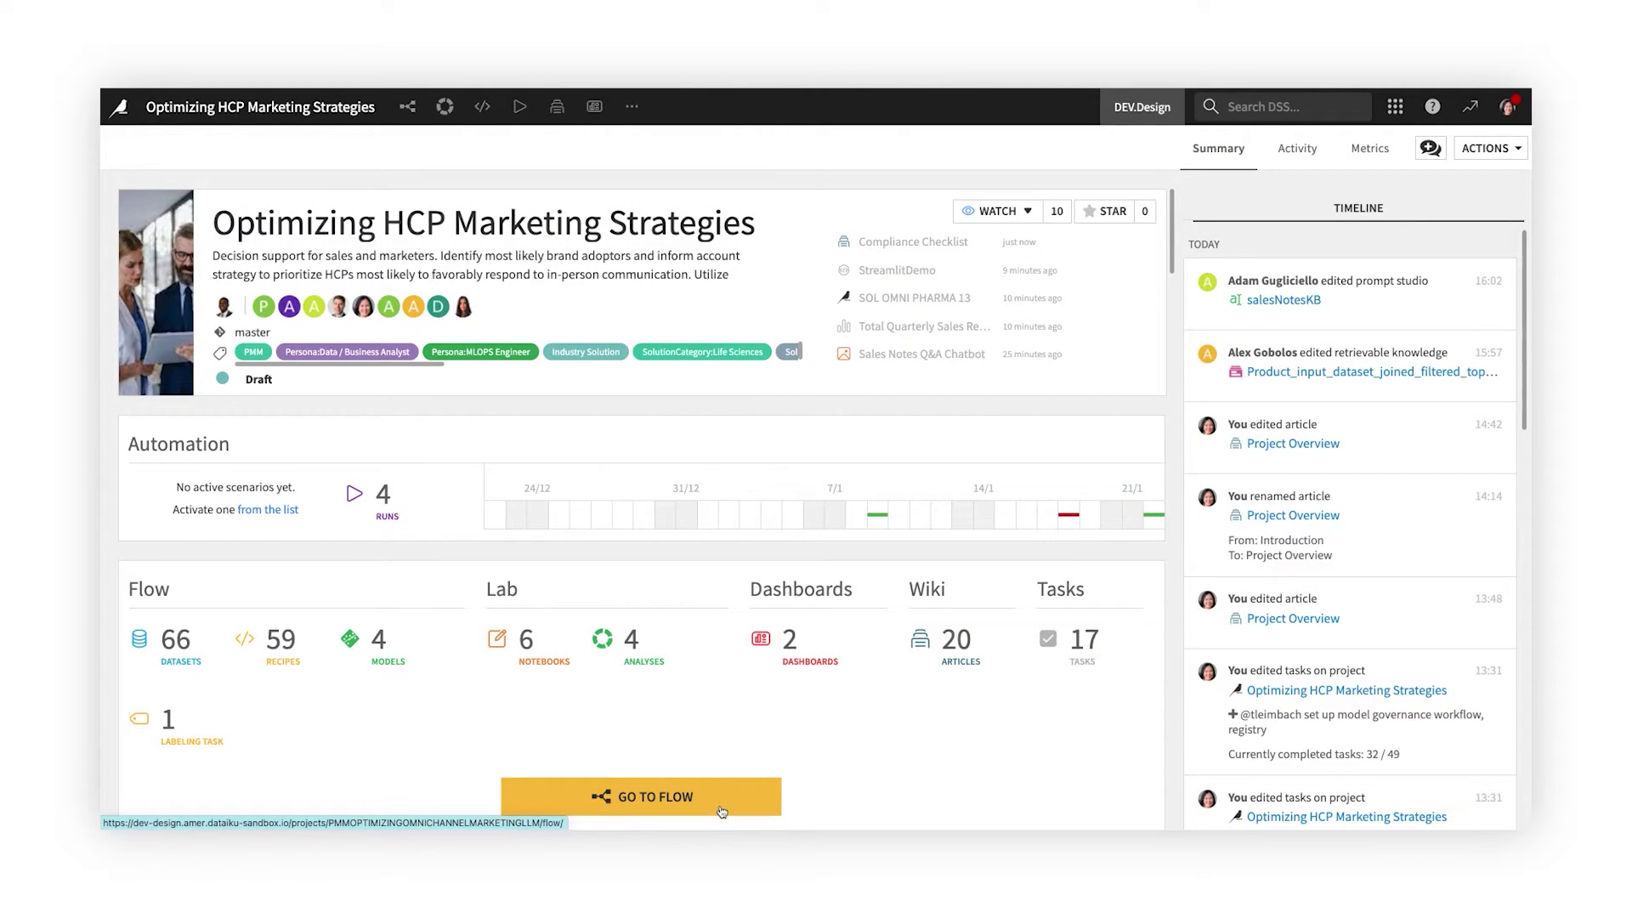
Open the project's Flow and pan across its zones, including Brand Adoption and Brand Analysis
{"action": "left_click", "coordinate": [722, 812]}
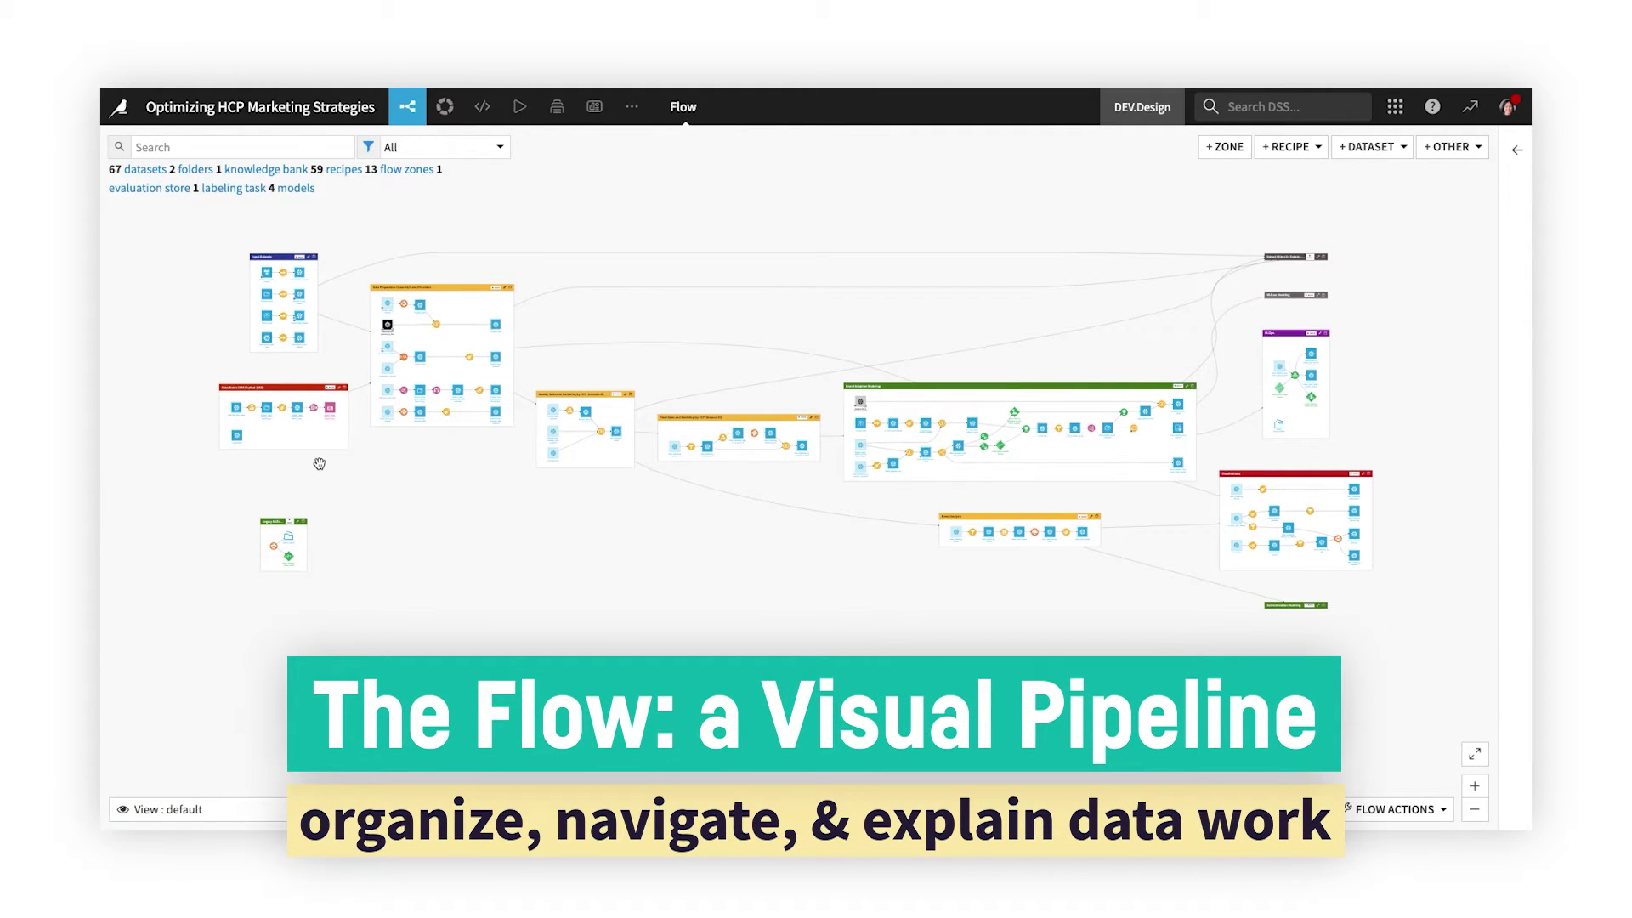
{"action": "left_click_drag", "start_coordinate": [319, 464], "coordinate": [483, 623]}
{"action": "scroll", "coordinate": [442, 526], "scroll_direction": "up", "scroll_amount": 5}
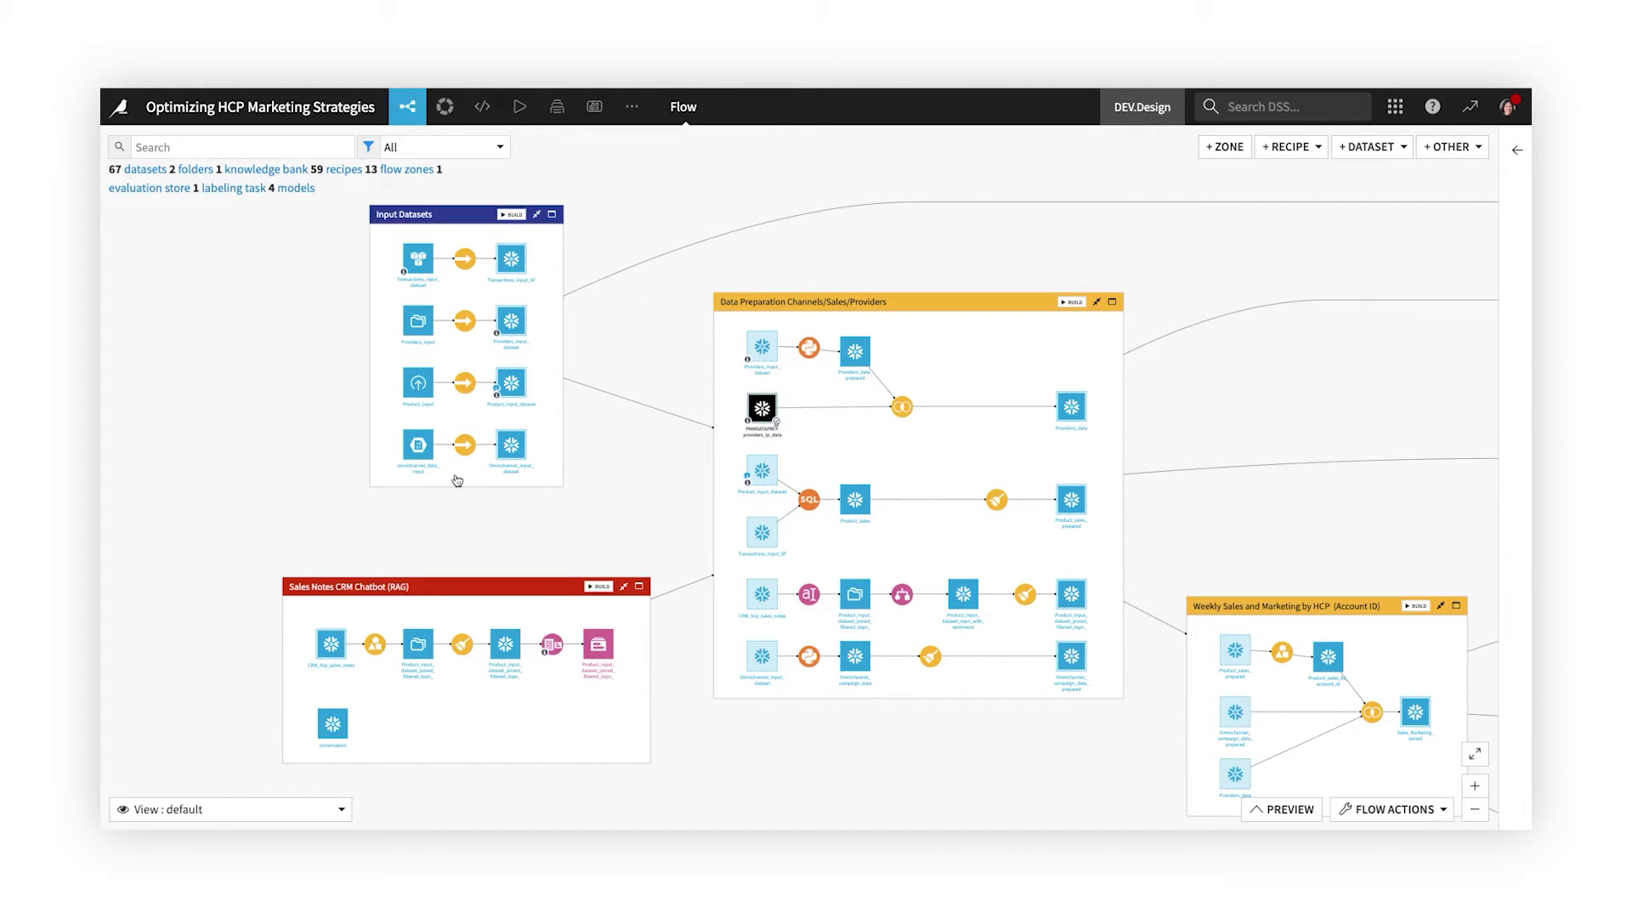
{"action": "scroll", "coordinate": [994, 798], "scroll_direction": "down", "scroll_amount": 3}
{"action": "left_click_drag", "start_coordinate": [1326, 634], "coordinate": [704, 402]}
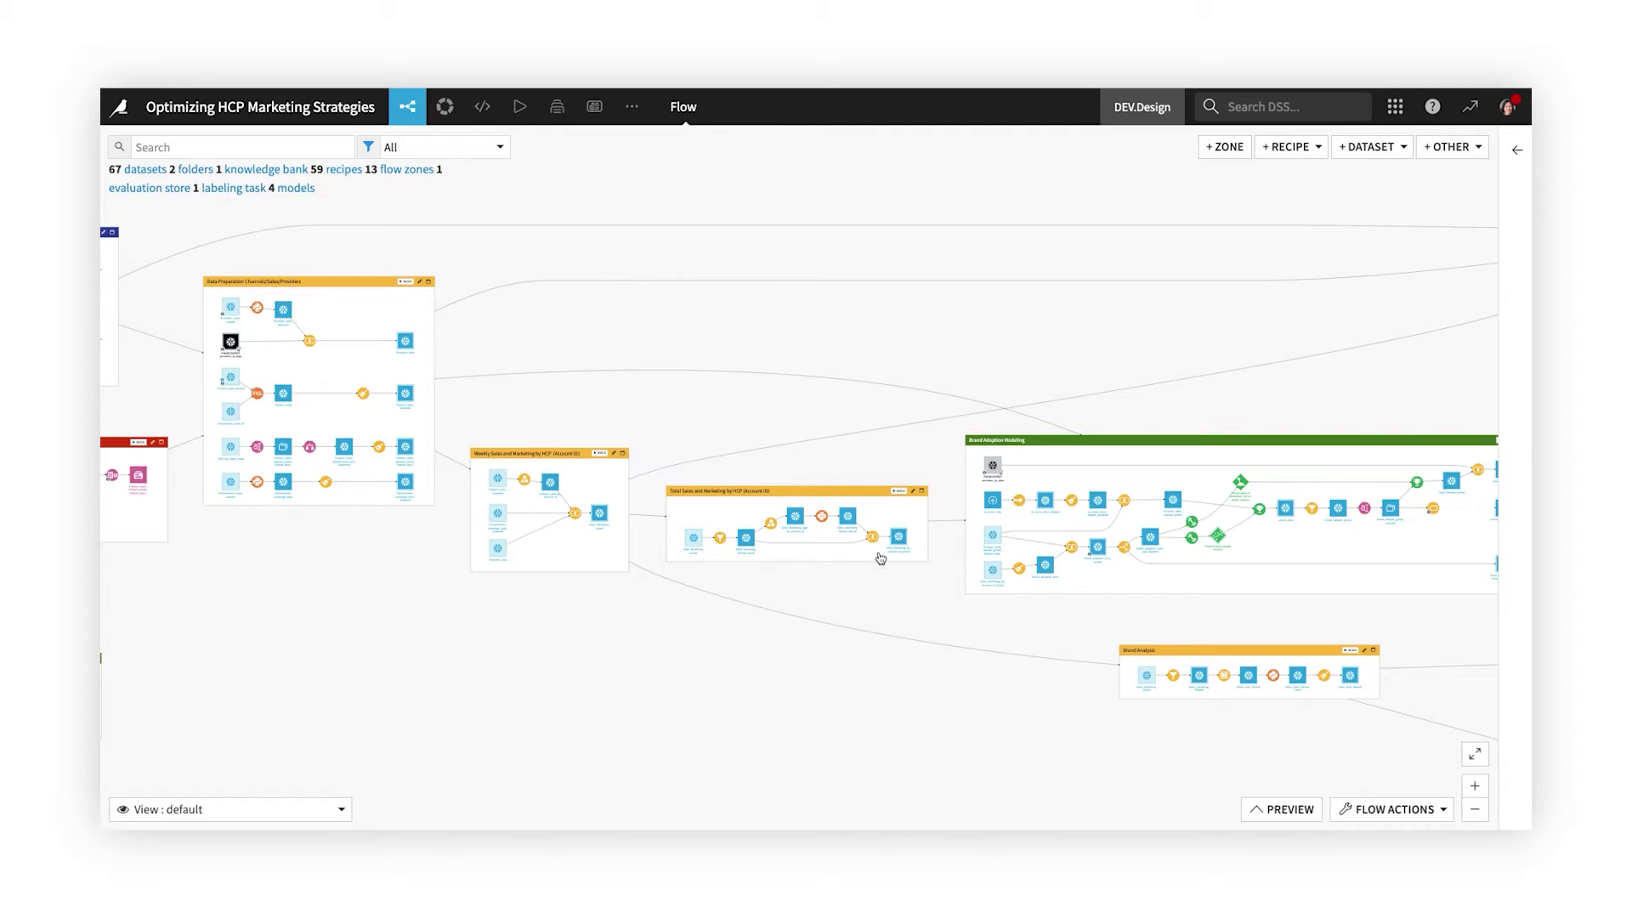
{"action": "scroll", "coordinate": [1290, 606], "scroll_direction": "down", "scroll_amount": 3}
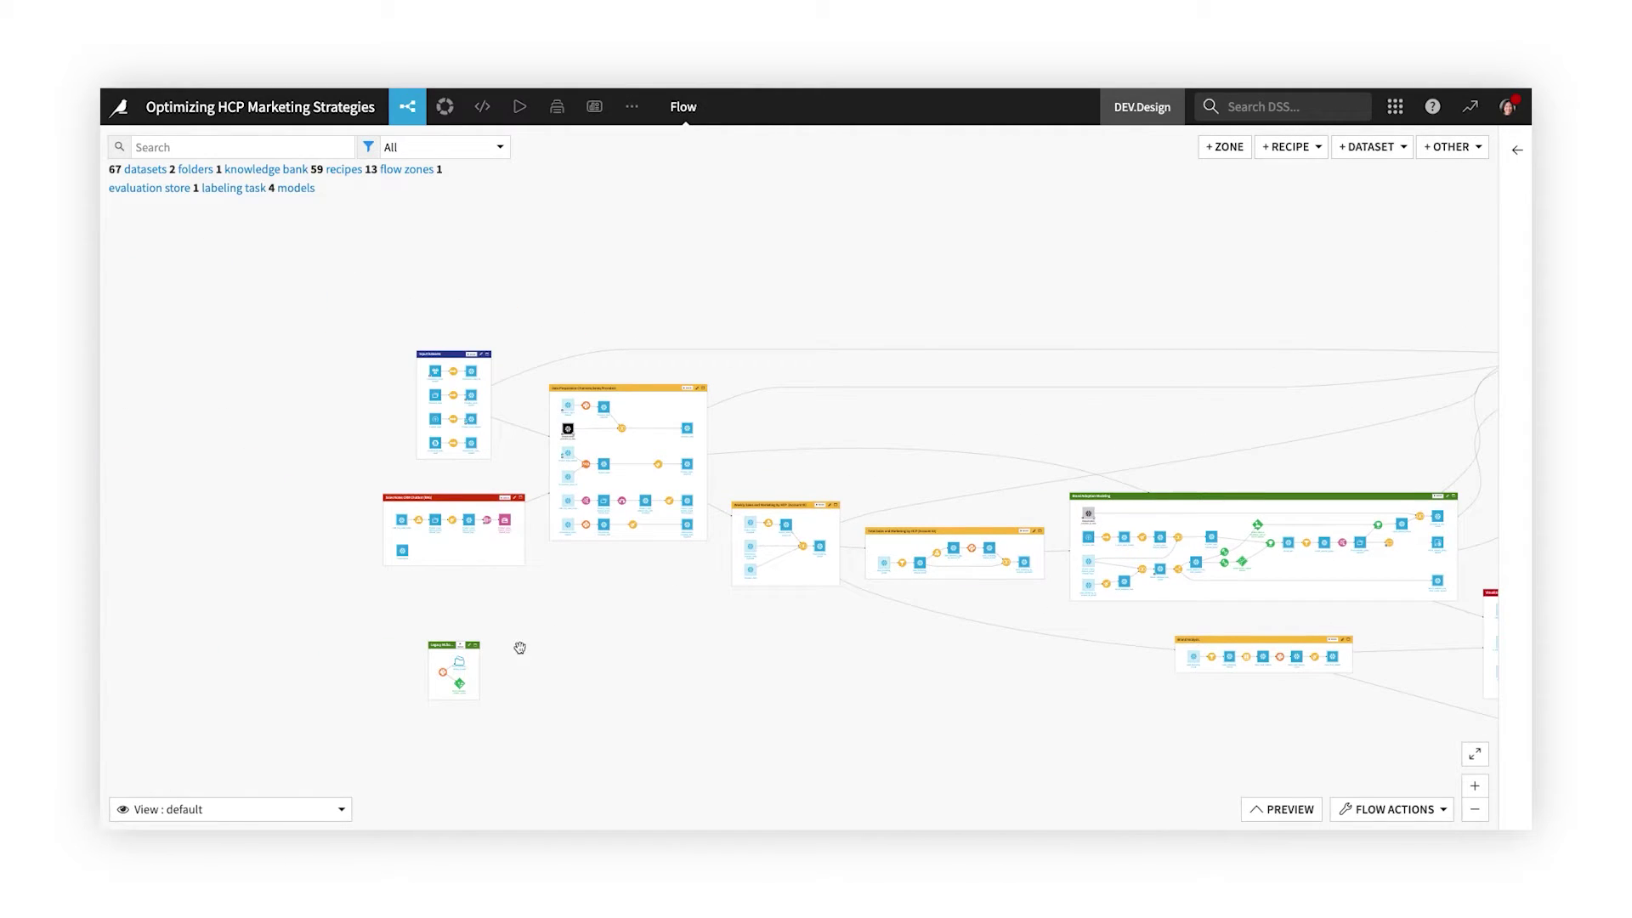
{"action": "scroll", "coordinate": [959, 641], "scroll_direction": "right", "scroll_amount": 5}
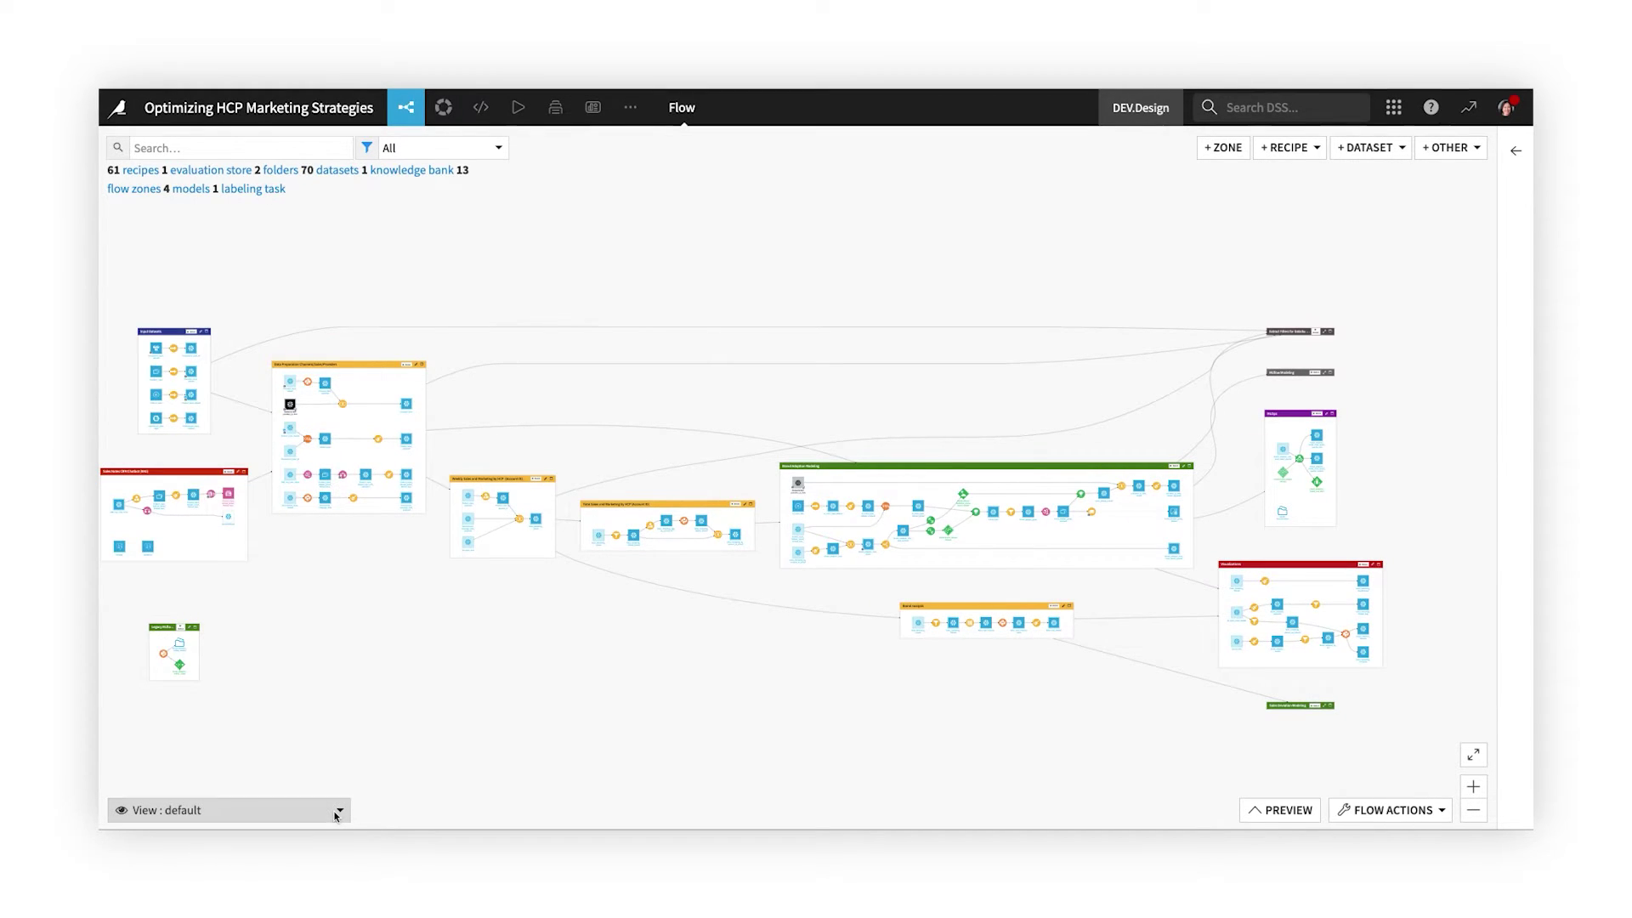
Colour the Flow by Activity > Creation, first displayed by date, then by user
{"action": "left_click", "coordinate": [336, 813]}
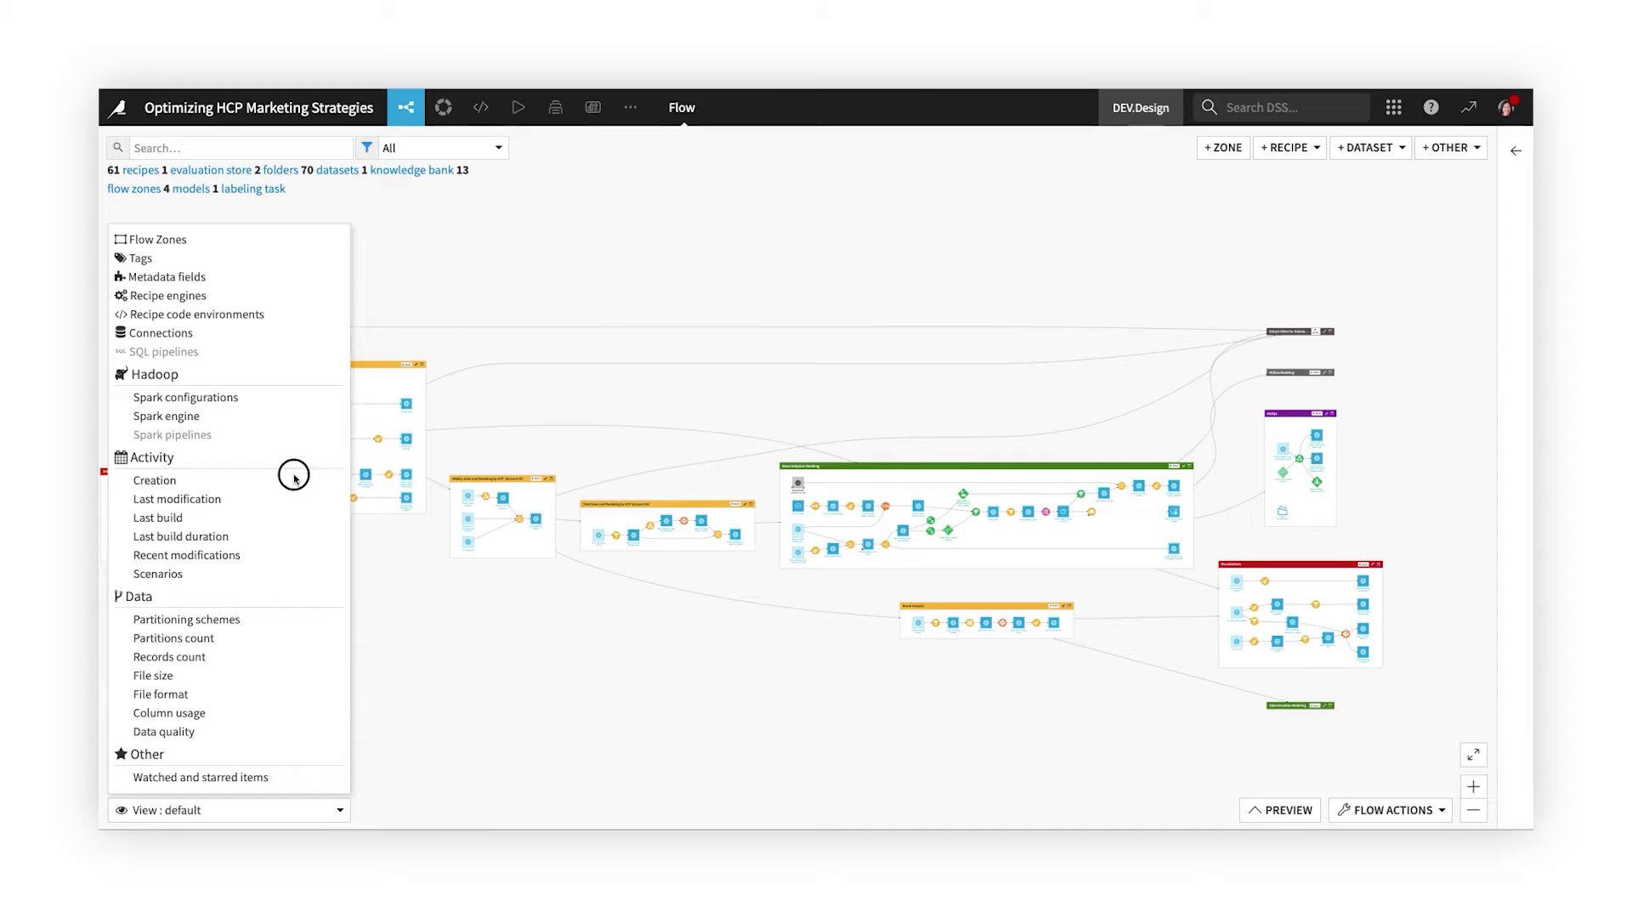
{"action": "left_click", "coordinate": [293, 478]}
{"action": "left_click", "coordinate": [306, 780]}
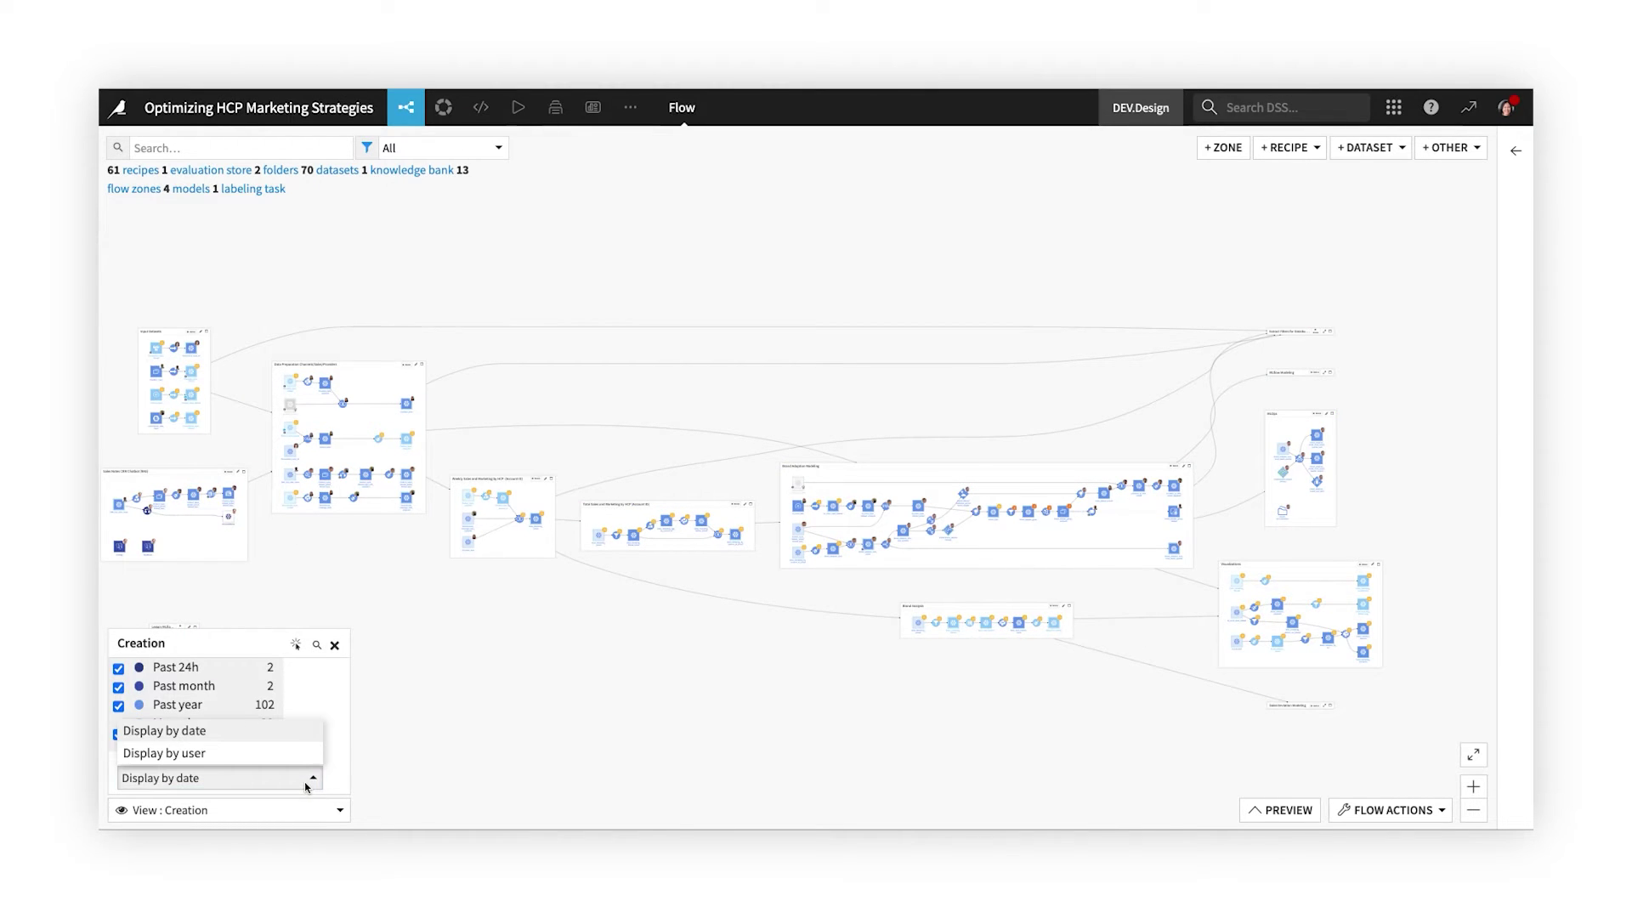
{"action": "left_click", "coordinate": [306, 754]}
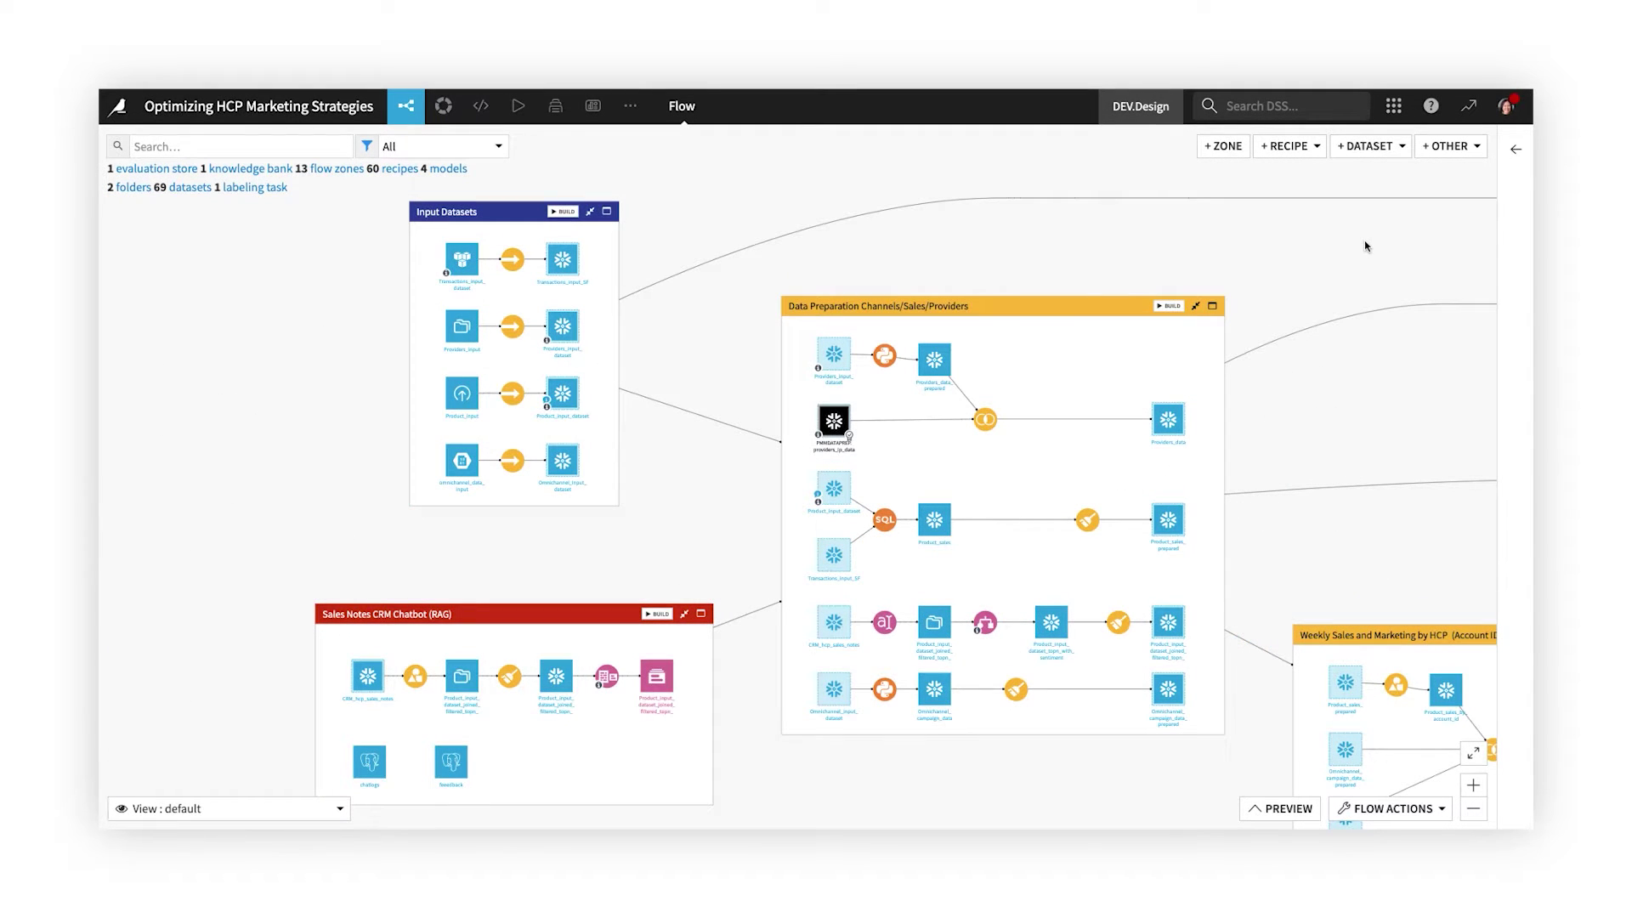
{"action": "left_click", "coordinate": [1398, 148]}
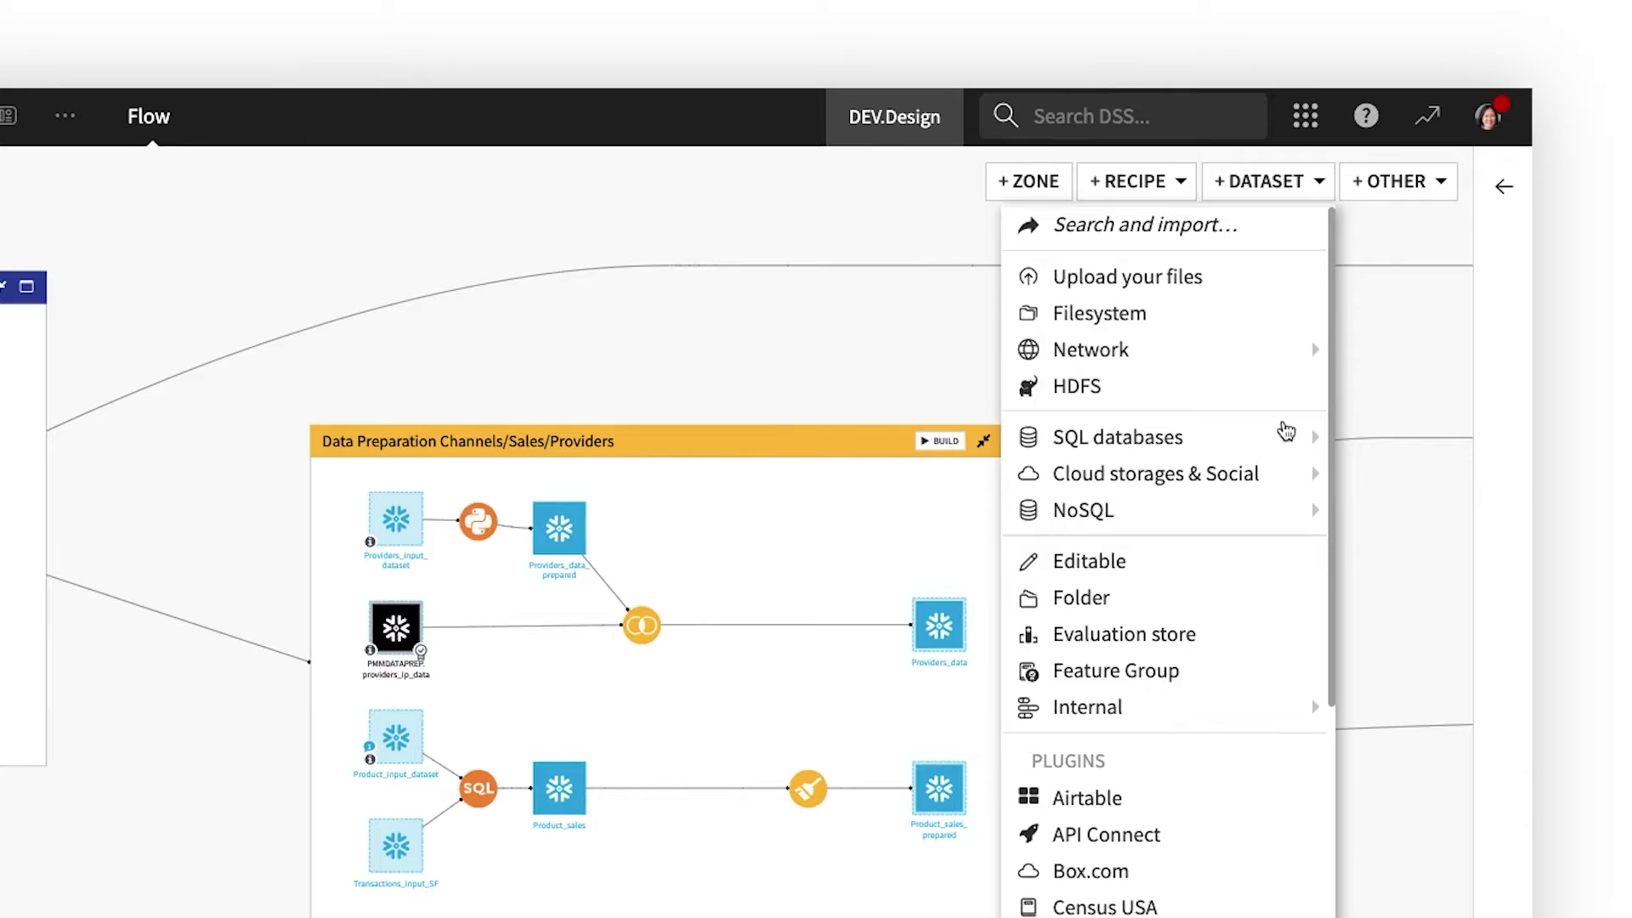
{"action": "mouse_move", "coordinate": [1277, 467]}
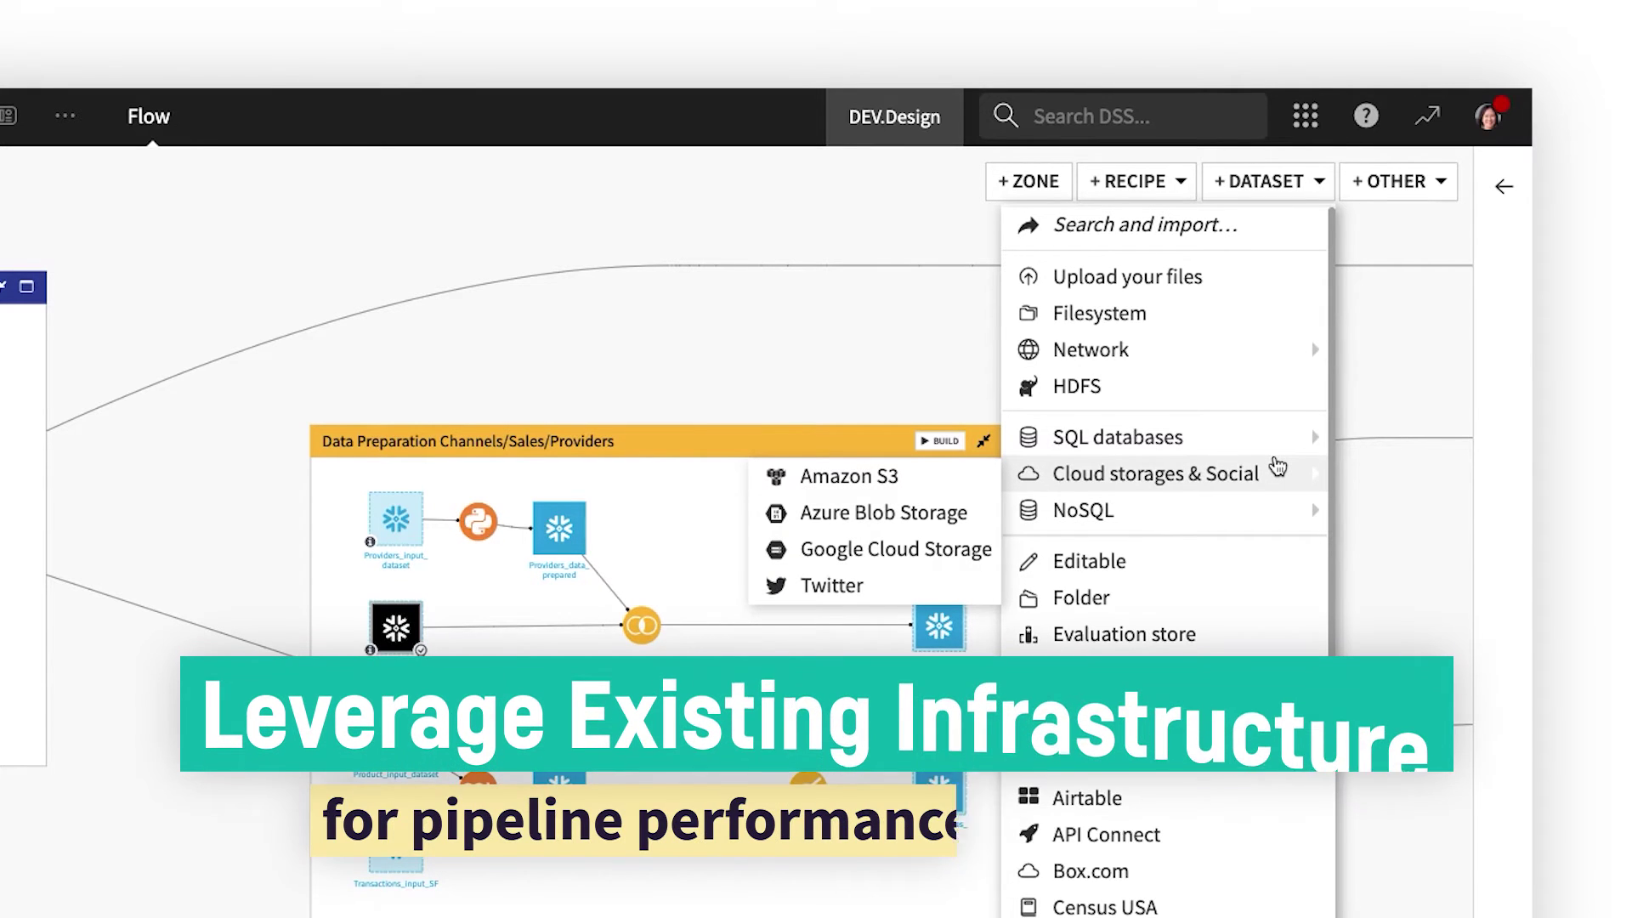
{"action": "mouse_move", "coordinate": [1031, 439]}
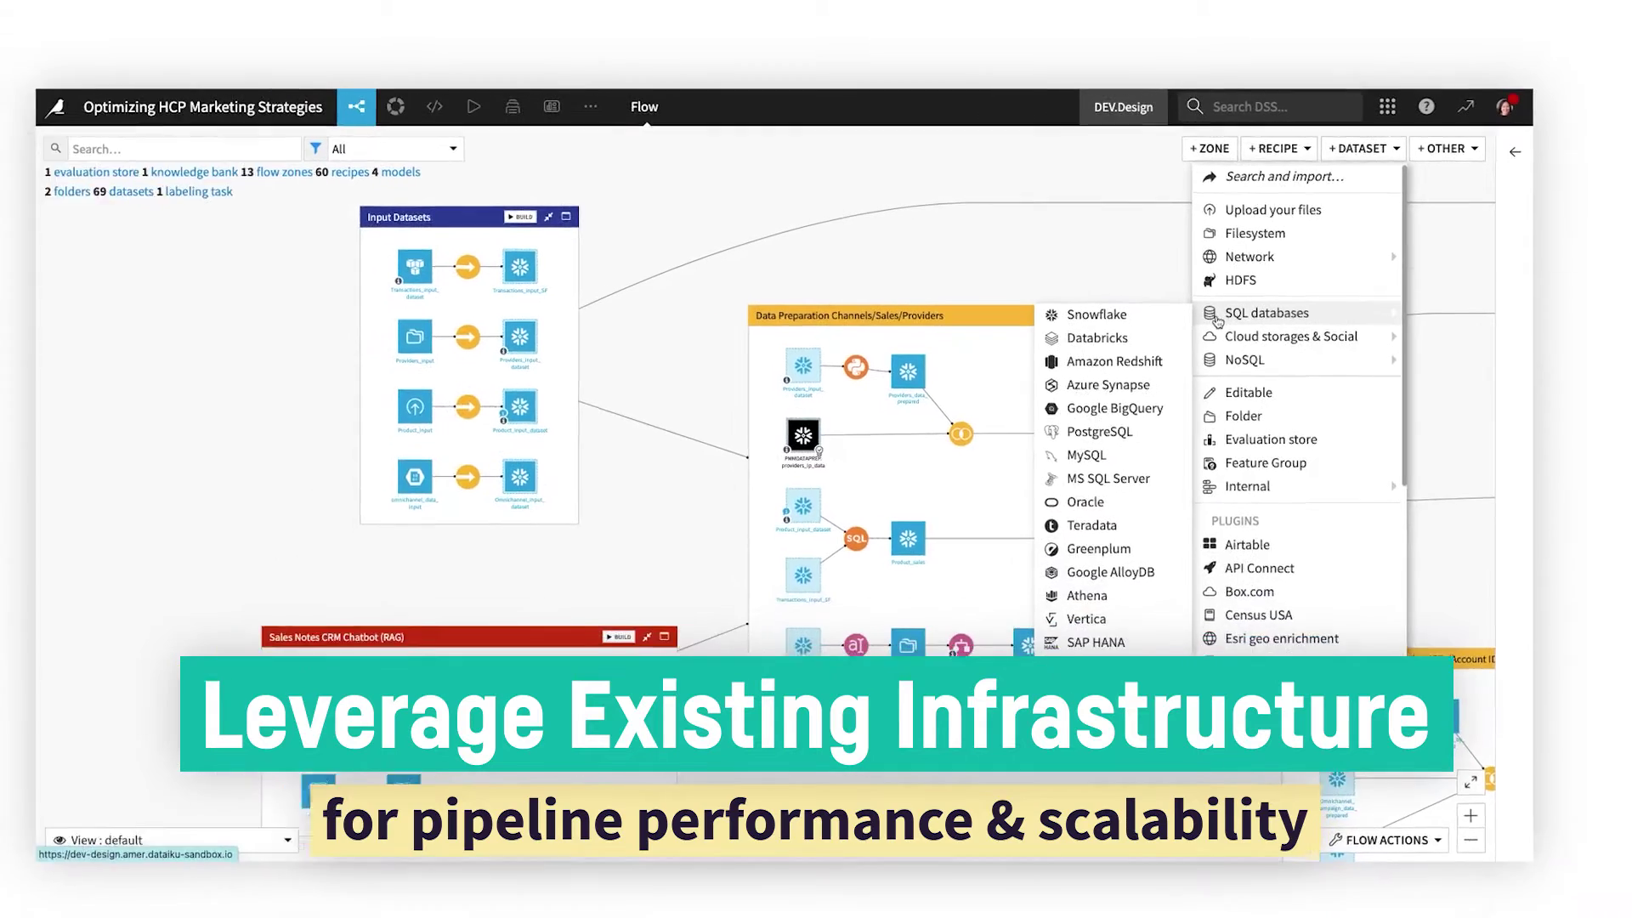
{"action": "left_click", "coordinate": [1388, 109]}
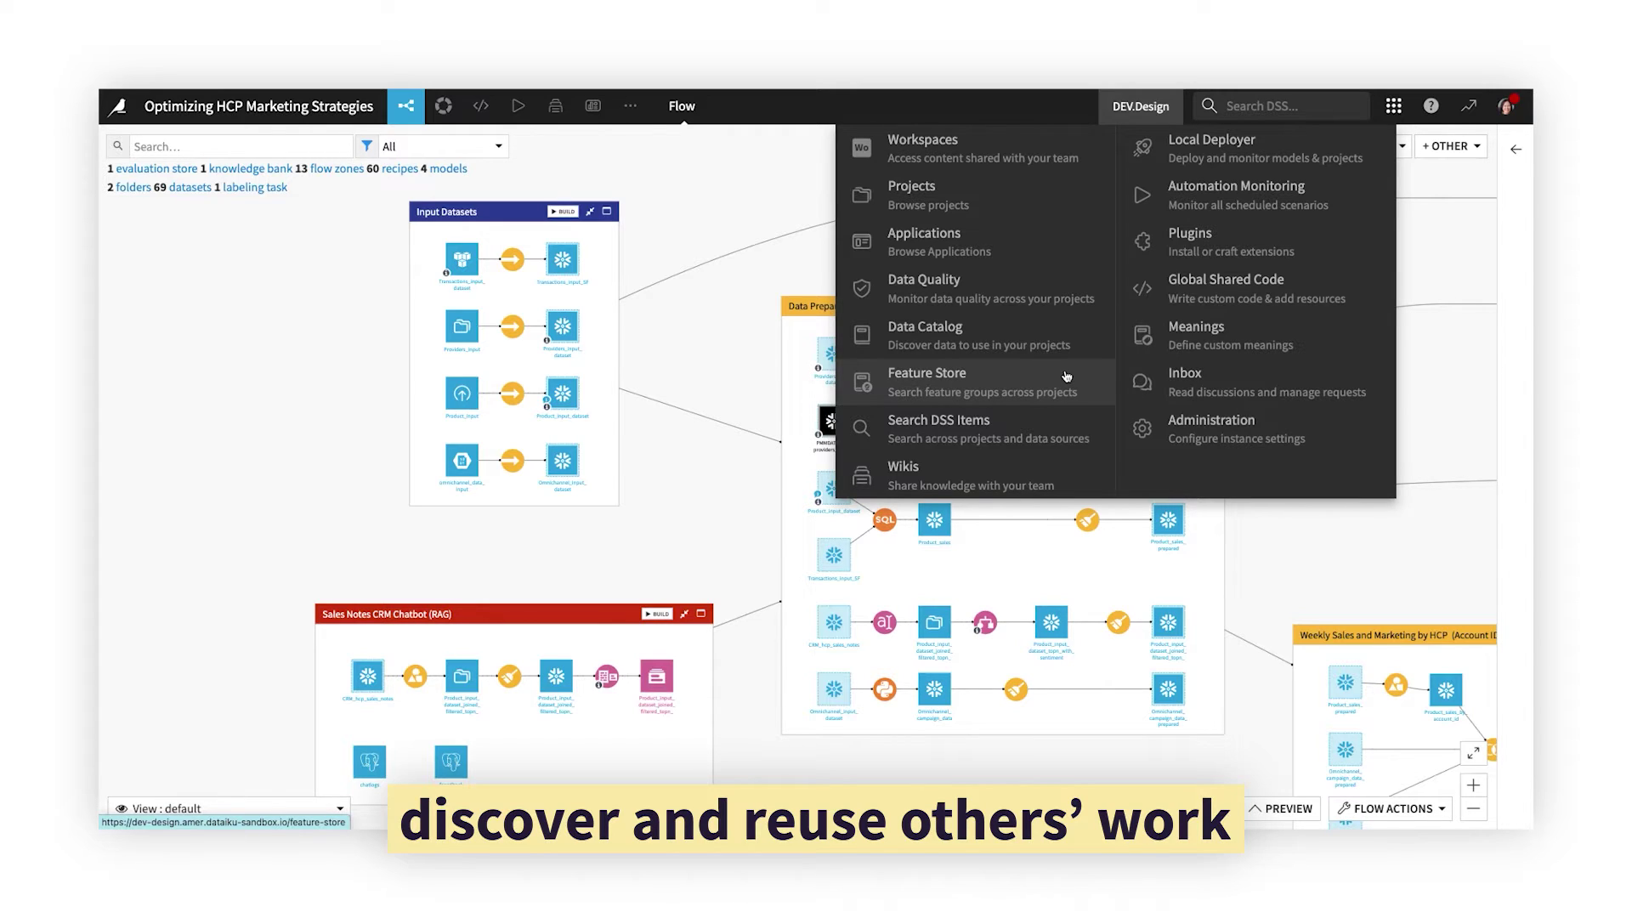
{"action": "left_click_drag", "start_coordinate": [635, 517], "coordinate": [536, 526]}
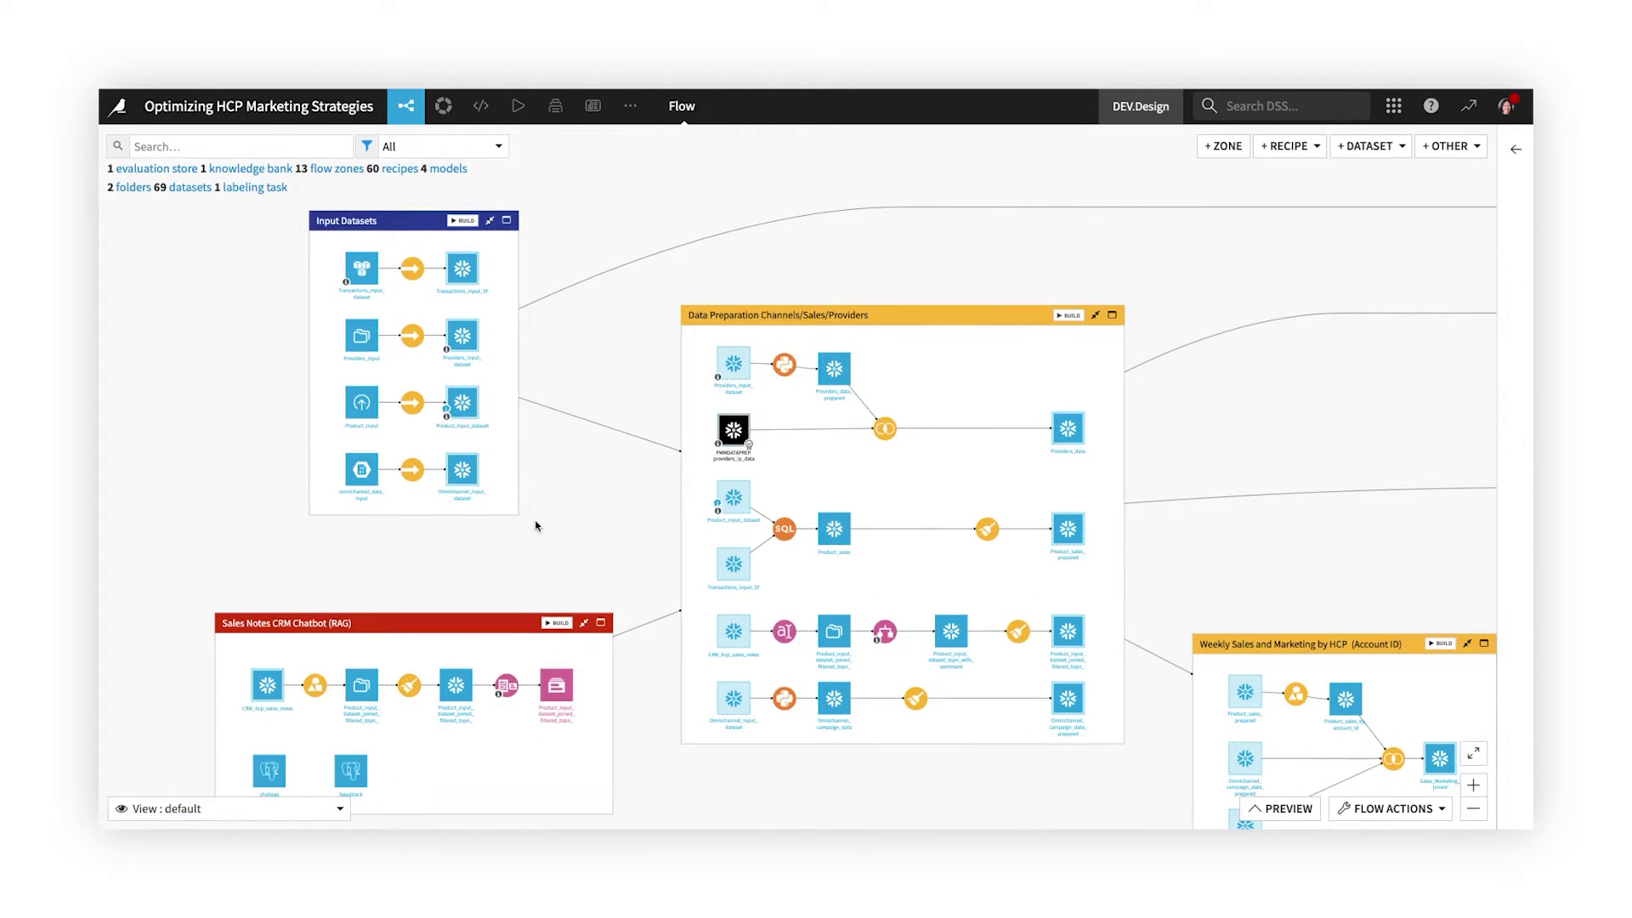
{"action": "double_click", "coordinate": [462, 472]}
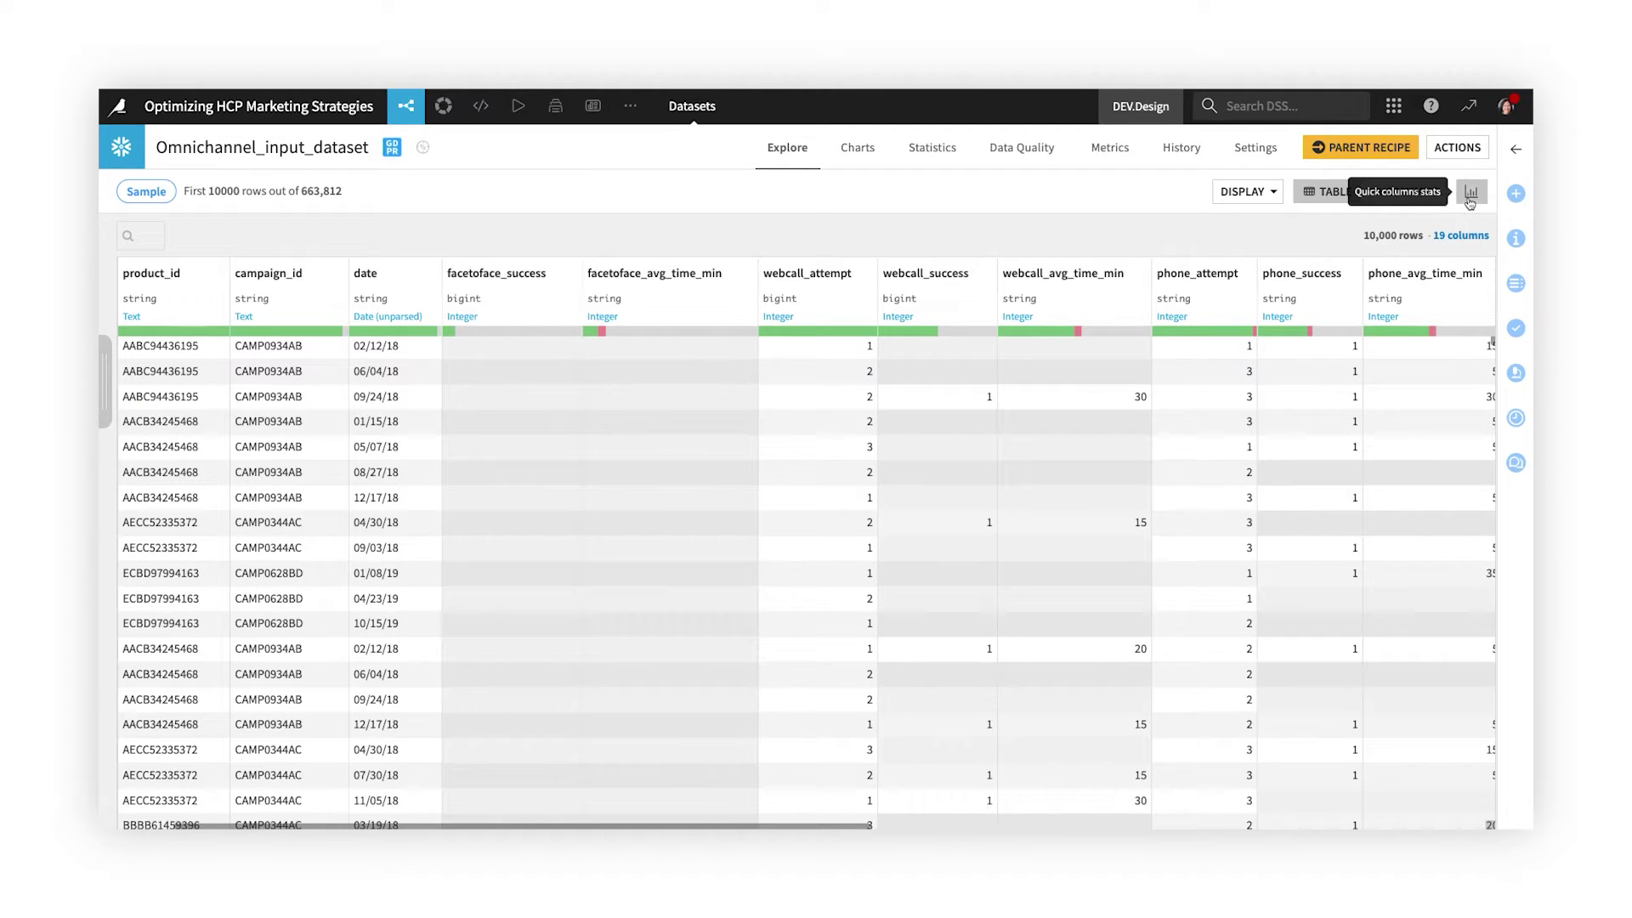
Show quick column stats, then analyze webcall_avg_time_min (mean 18.179, median 30)
{"action": "left_click", "coordinate": [1469, 198]}
{"action": "scroll", "coordinate": [1488, 330], "scroll_direction": "down", "scroll_amount": 2}
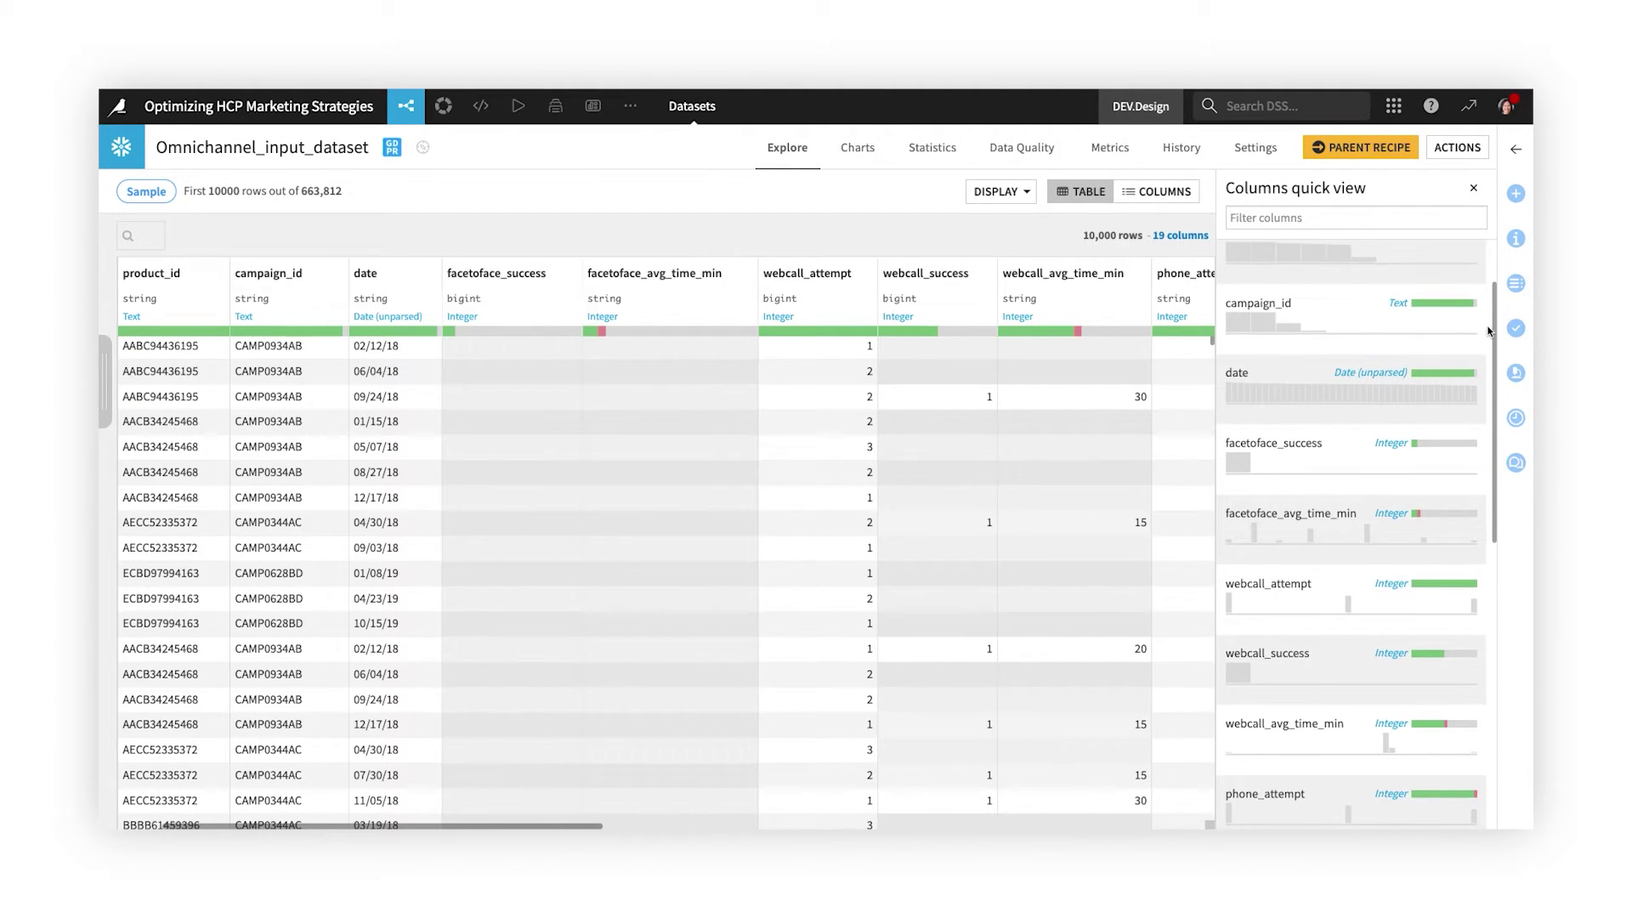
{"action": "mouse_move", "coordinate": [1093, 338]}
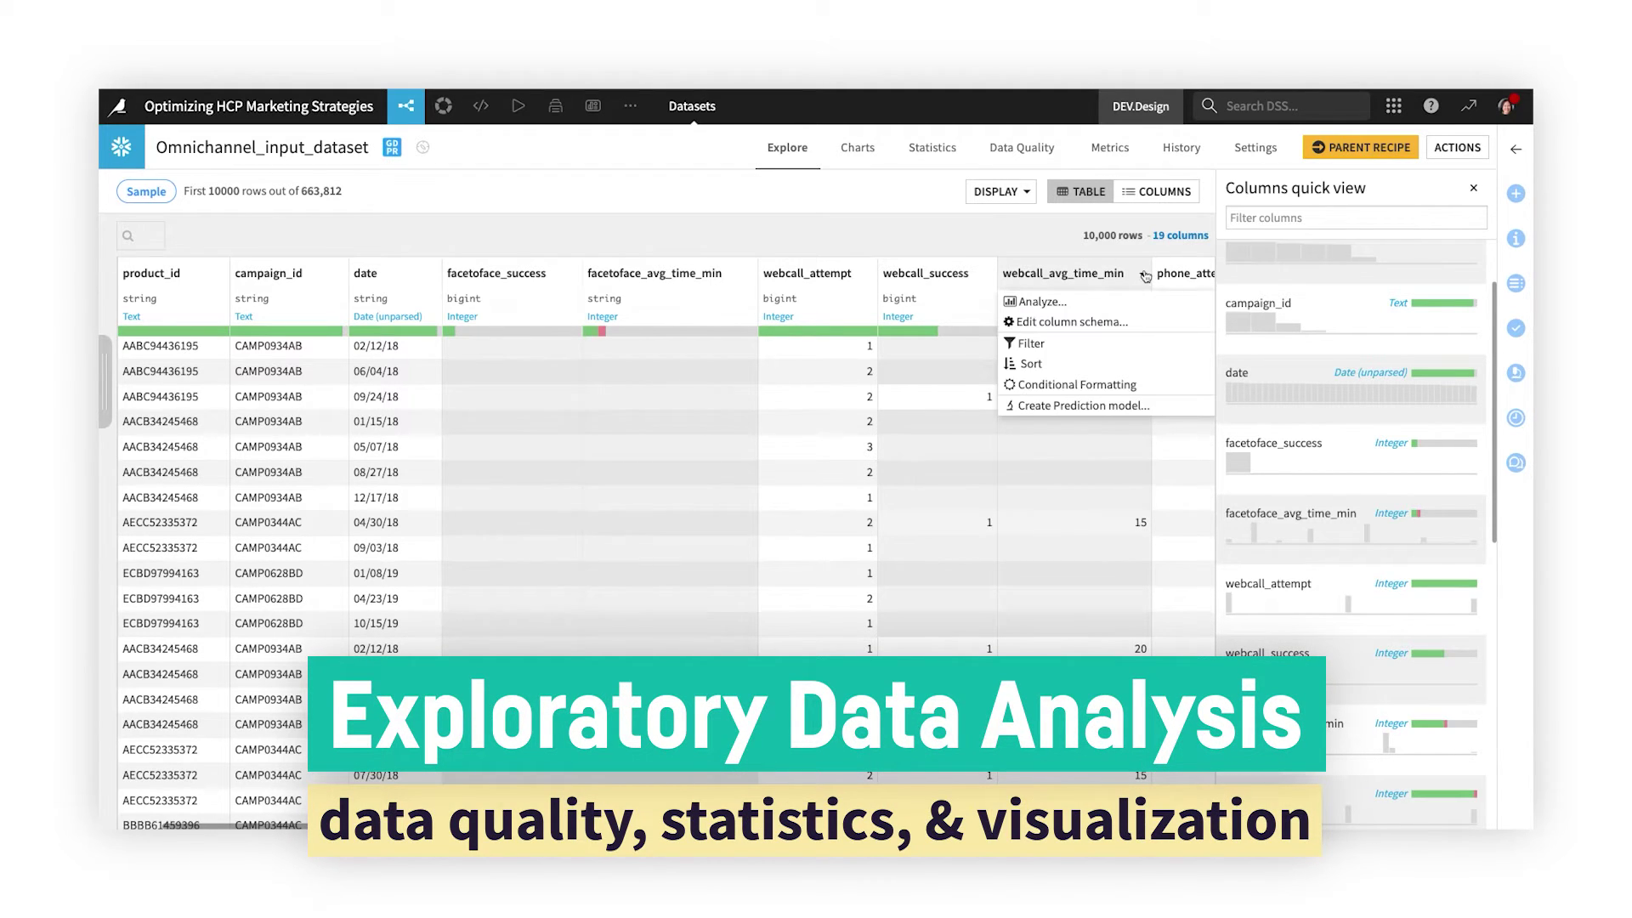
{"action": "left_click", "coordinate": [1042, 302]}
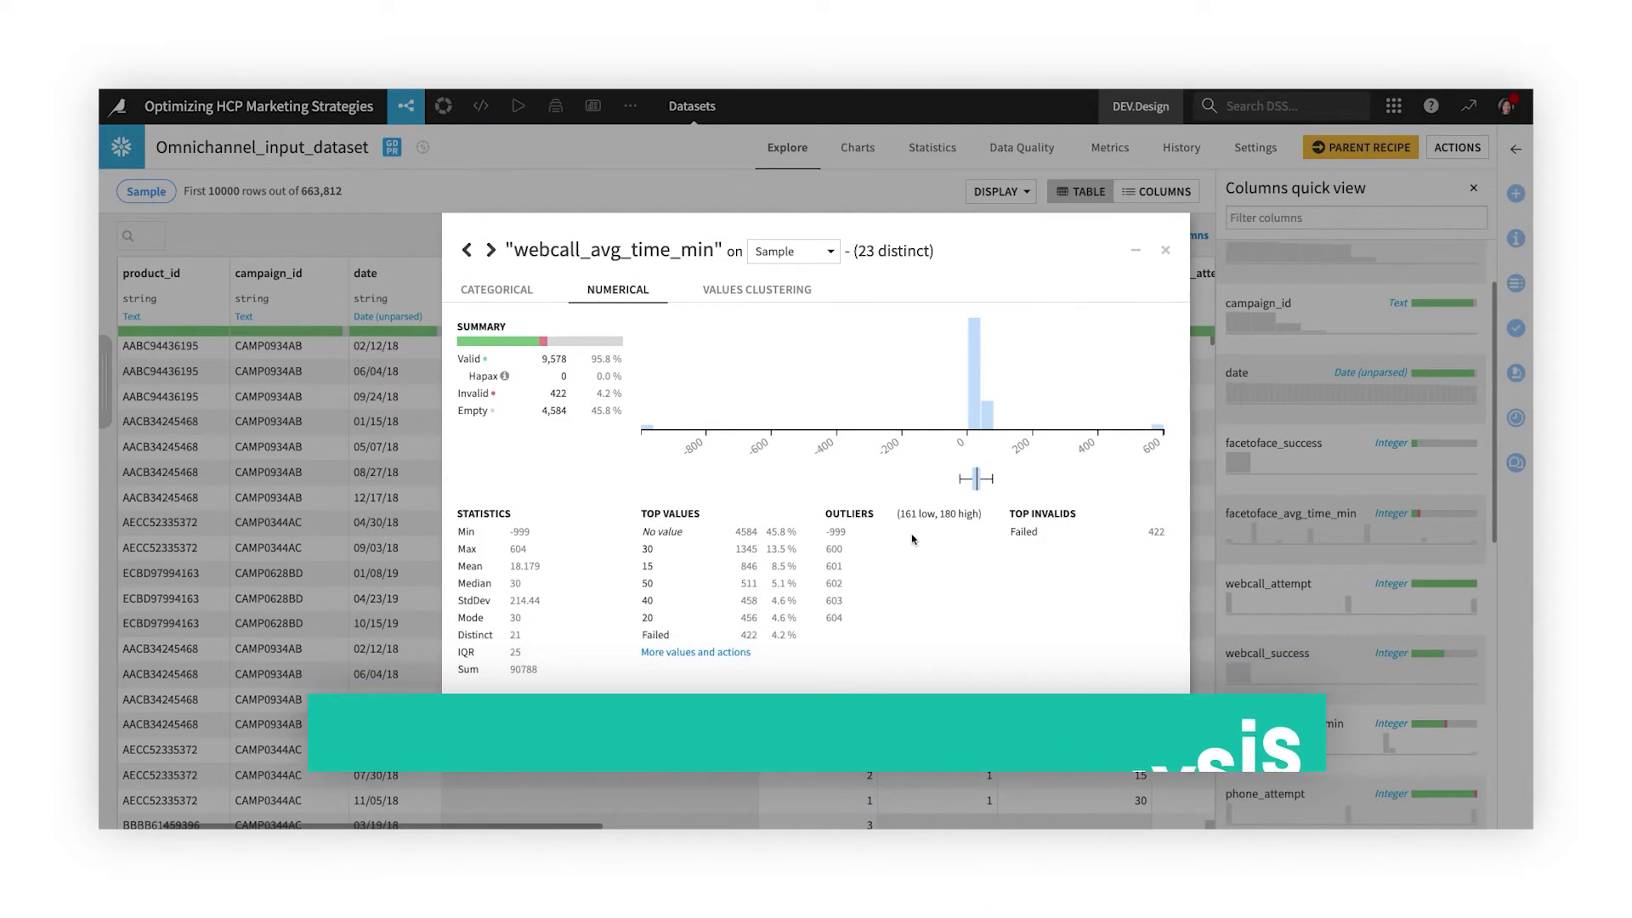
Browse the dataset's saved charts, from the Sankey chart to the stacked-area Top 5 Accounts phone-time chart
{"action": "left_click", "coordinate": [1165, 250]}
{"action": "left_click", "coordinate": [858, 147]}
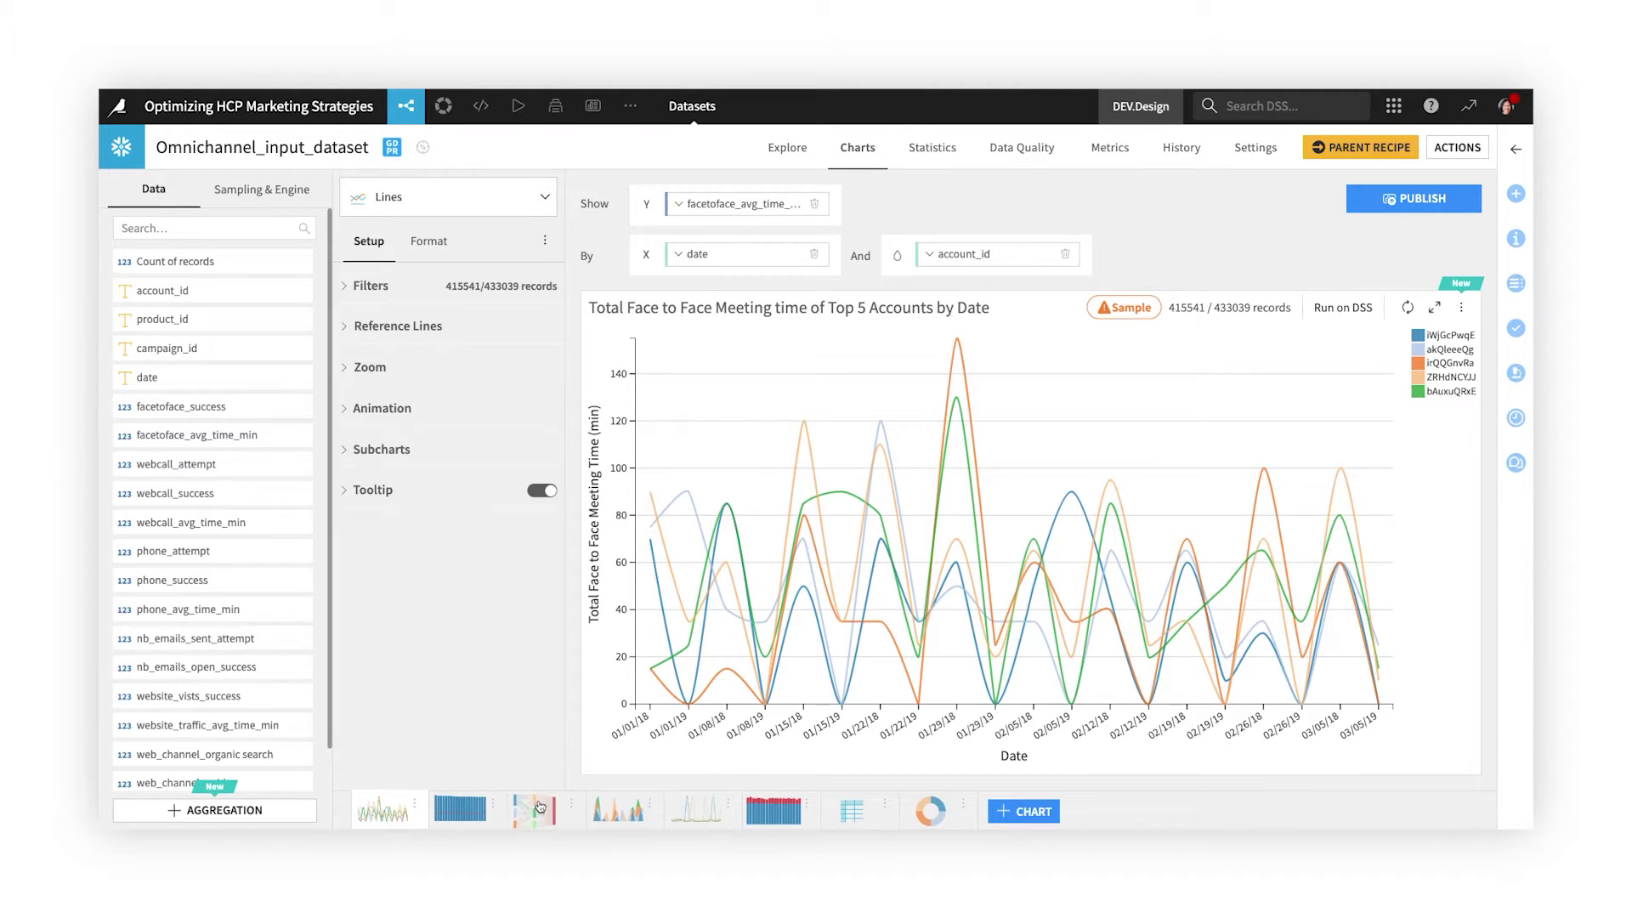
{"action": "left_click", "coordinate": [534, 808]}
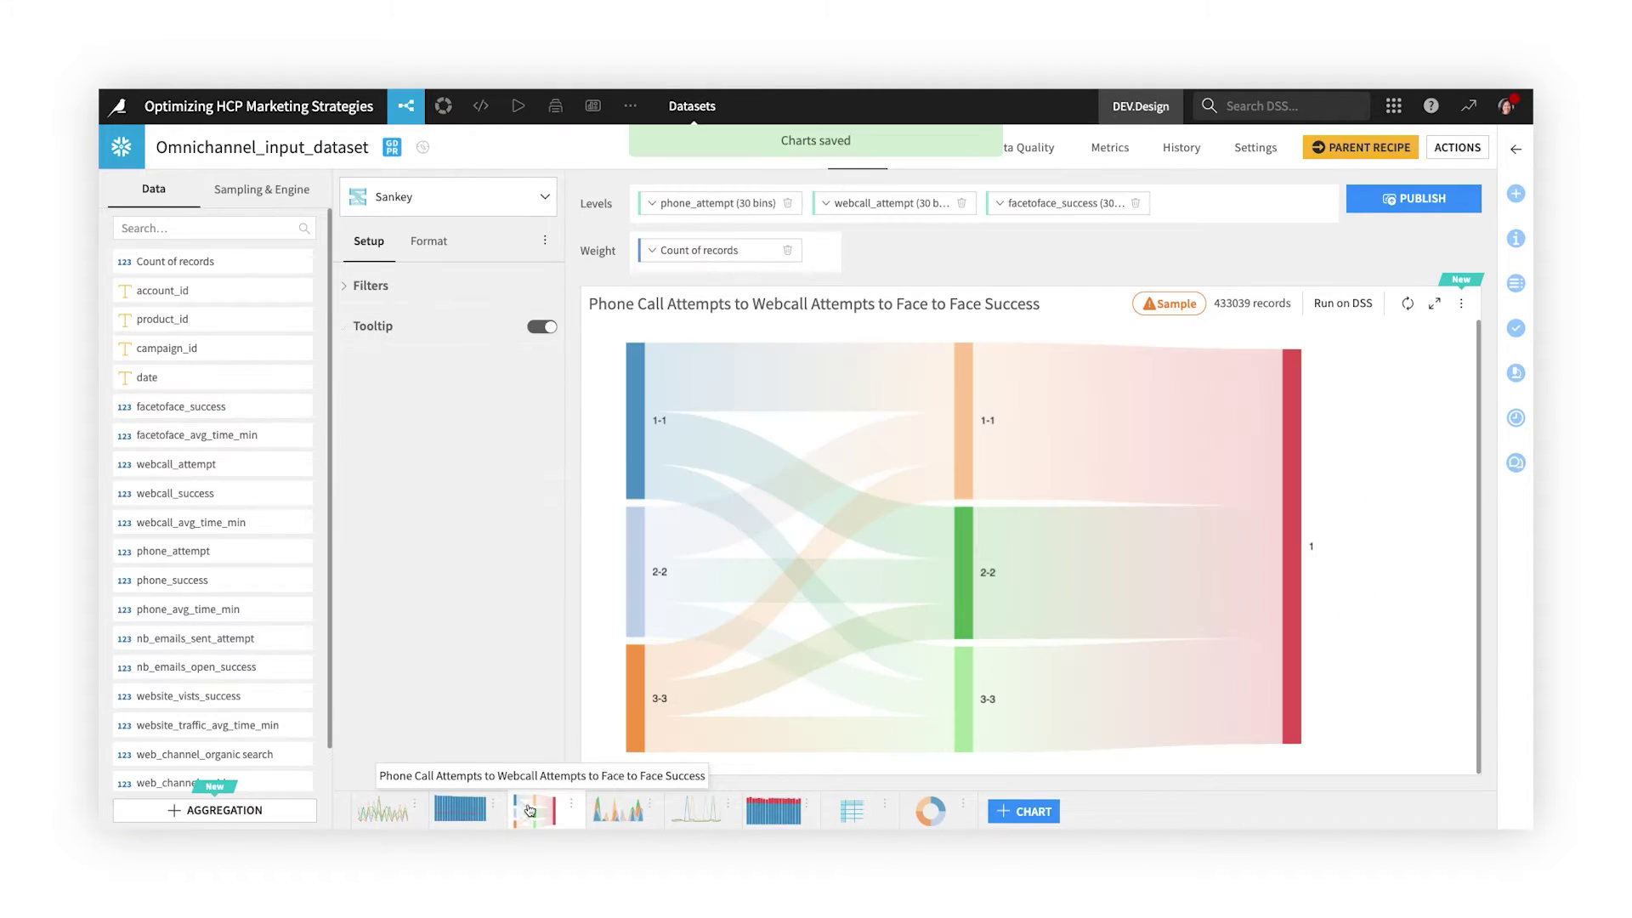
{"action": "left_click", "coordinate": [608, 810]}
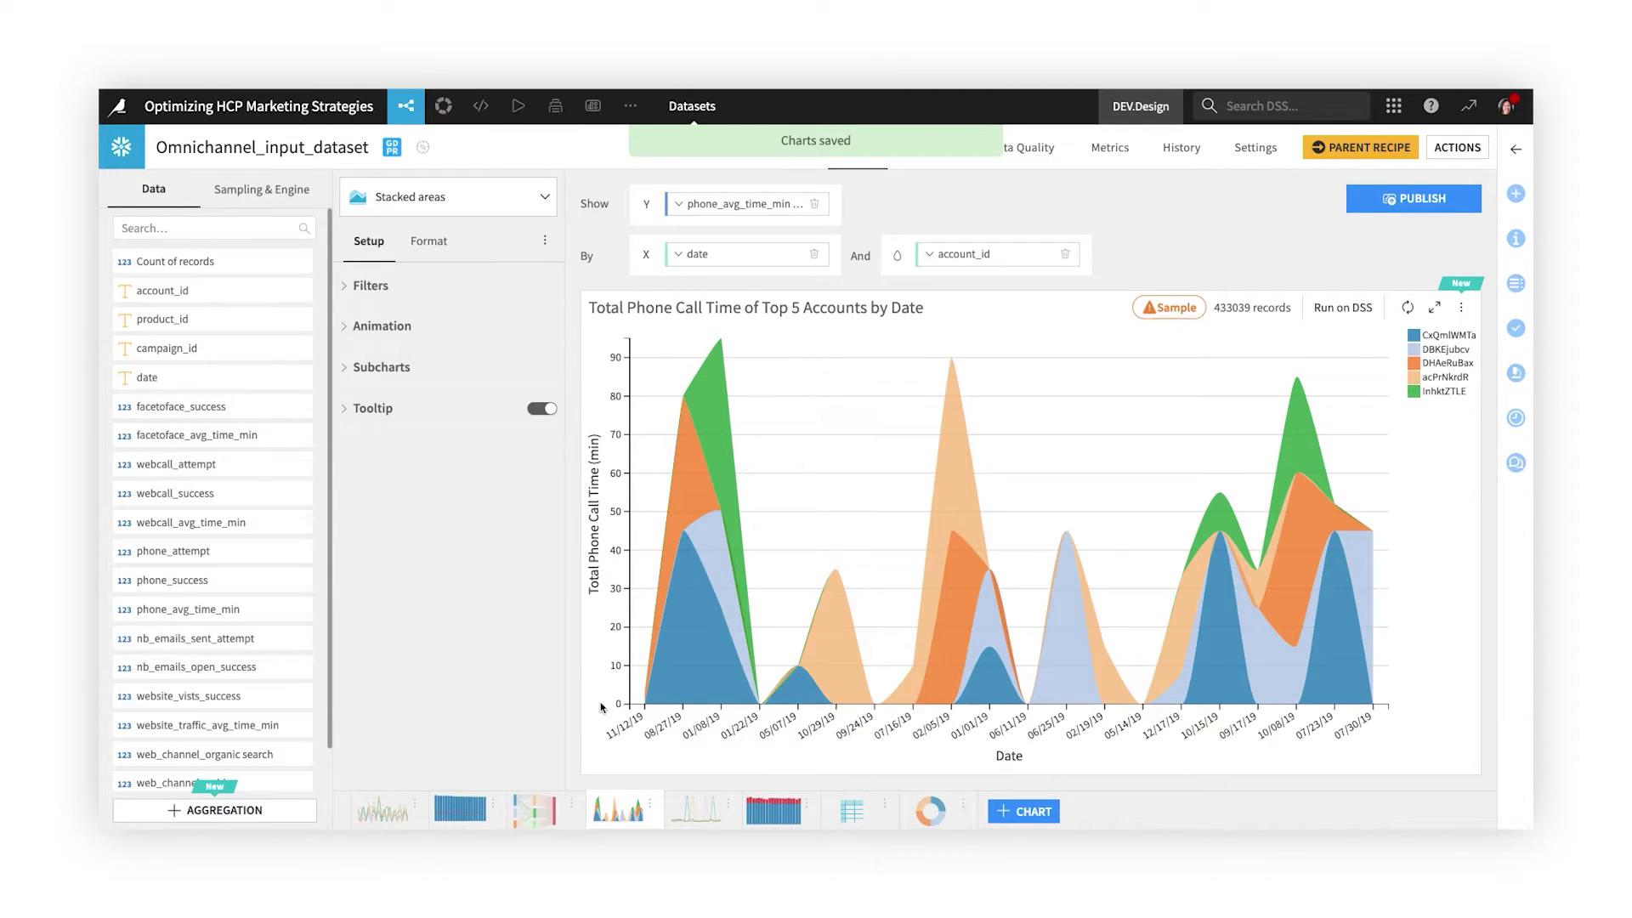
{"action": "left_click", "coordinate": [543, 200]}
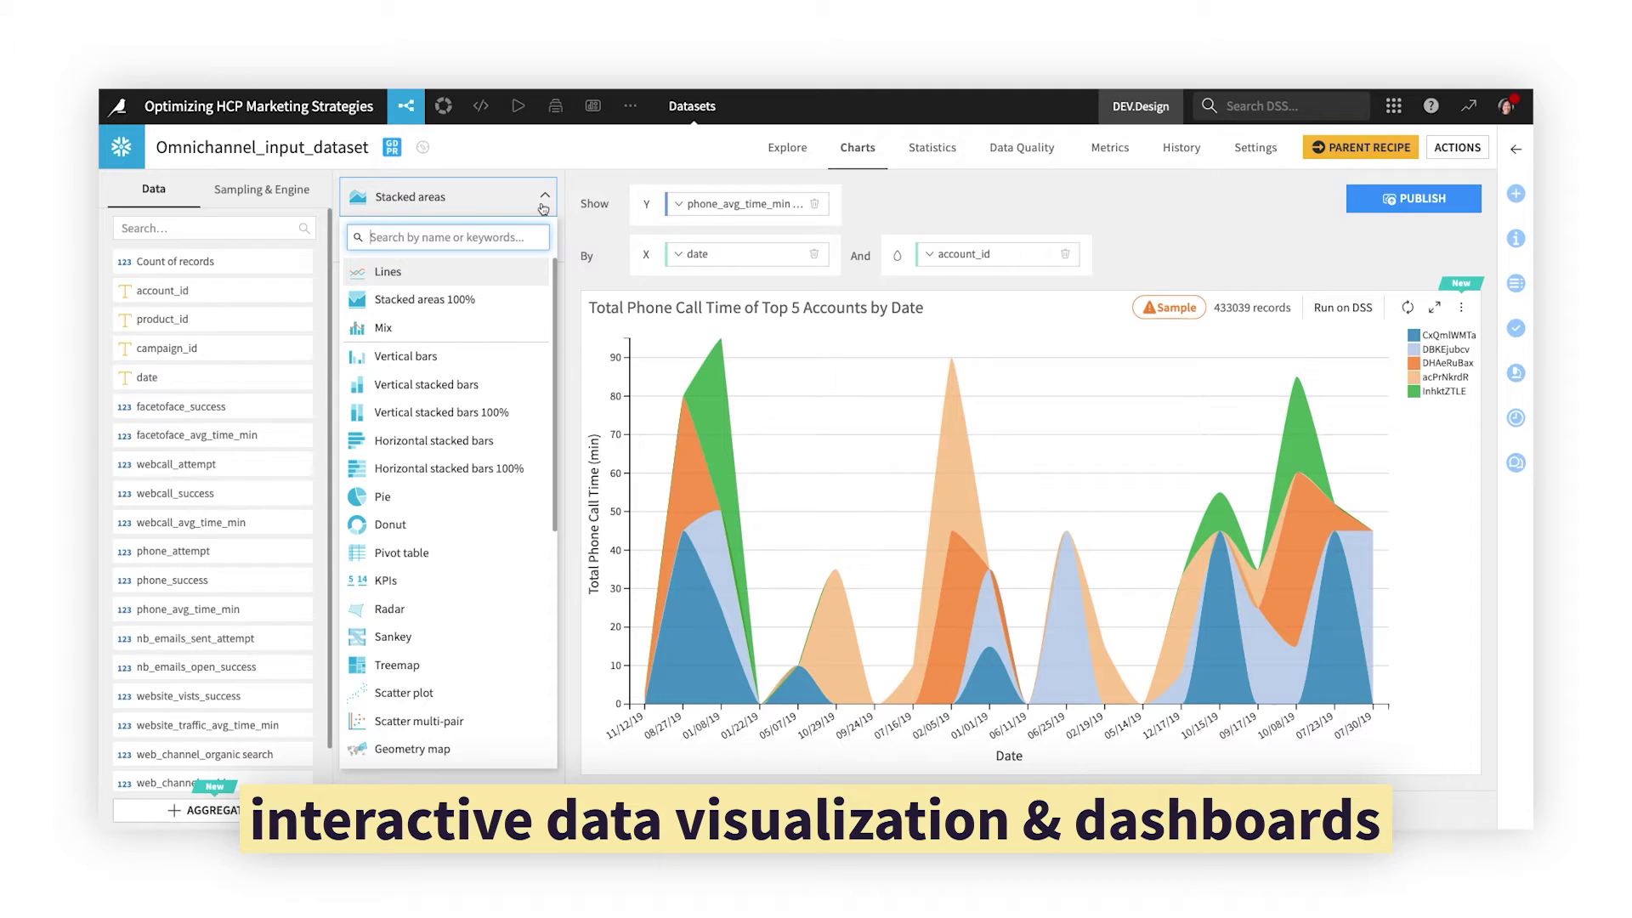
{"action": "left_click", "coordinate": [887, 168]}
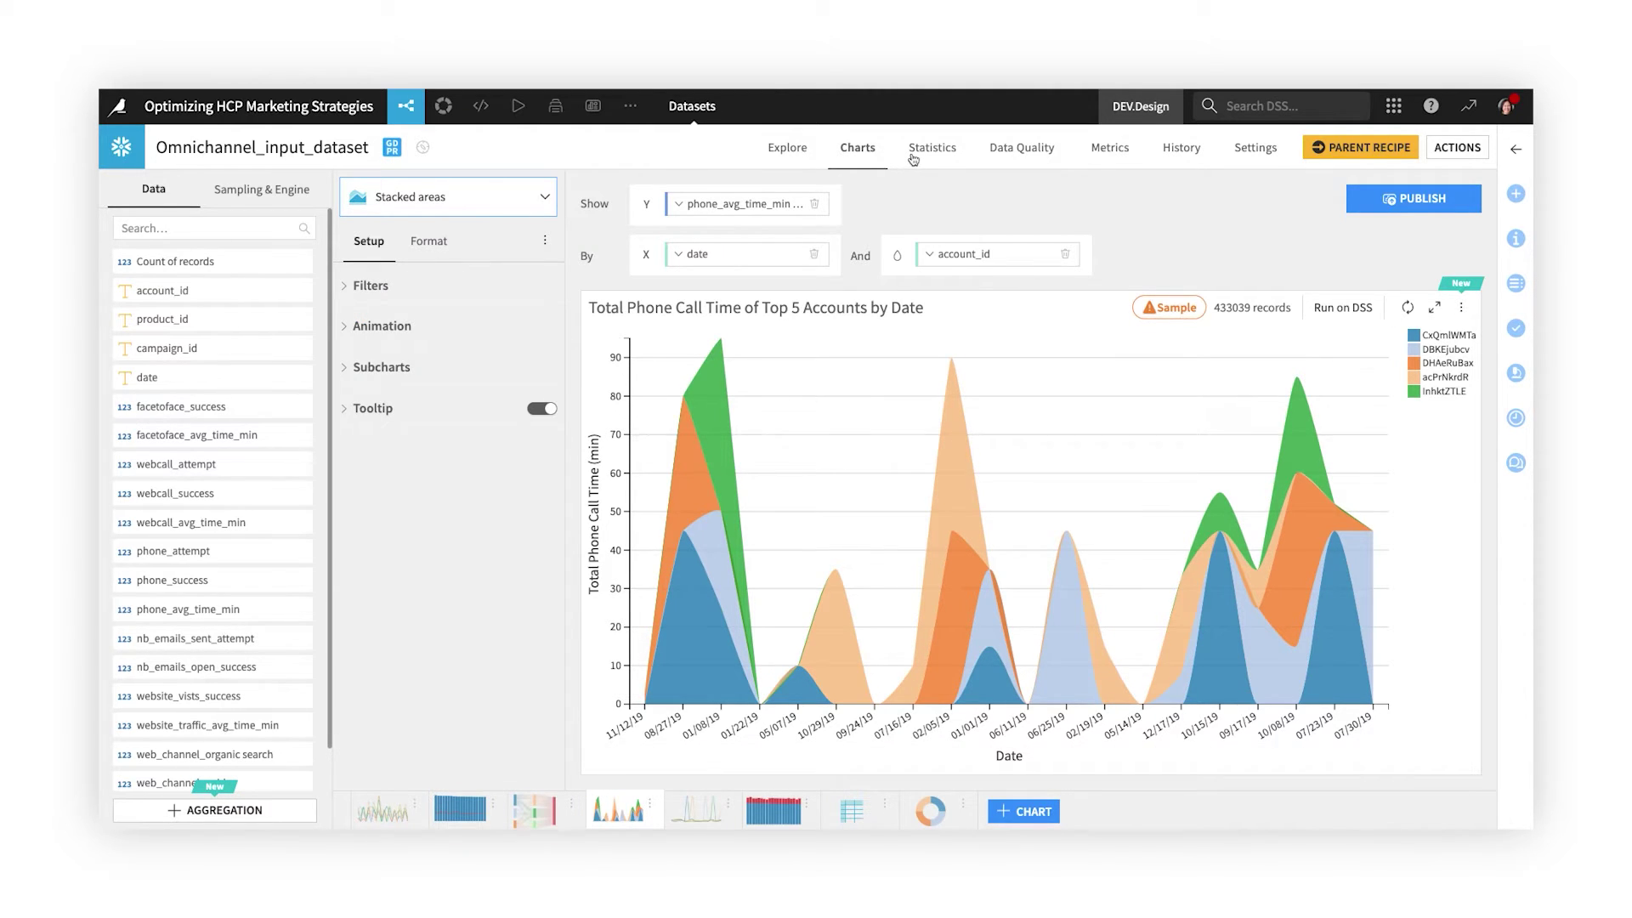
Add an auto-suggested statistics card for brand_adopter, phone_avg_time_min and webcall_avg_time_min
{"action": "left_click", "coordinate": [914, 154]}
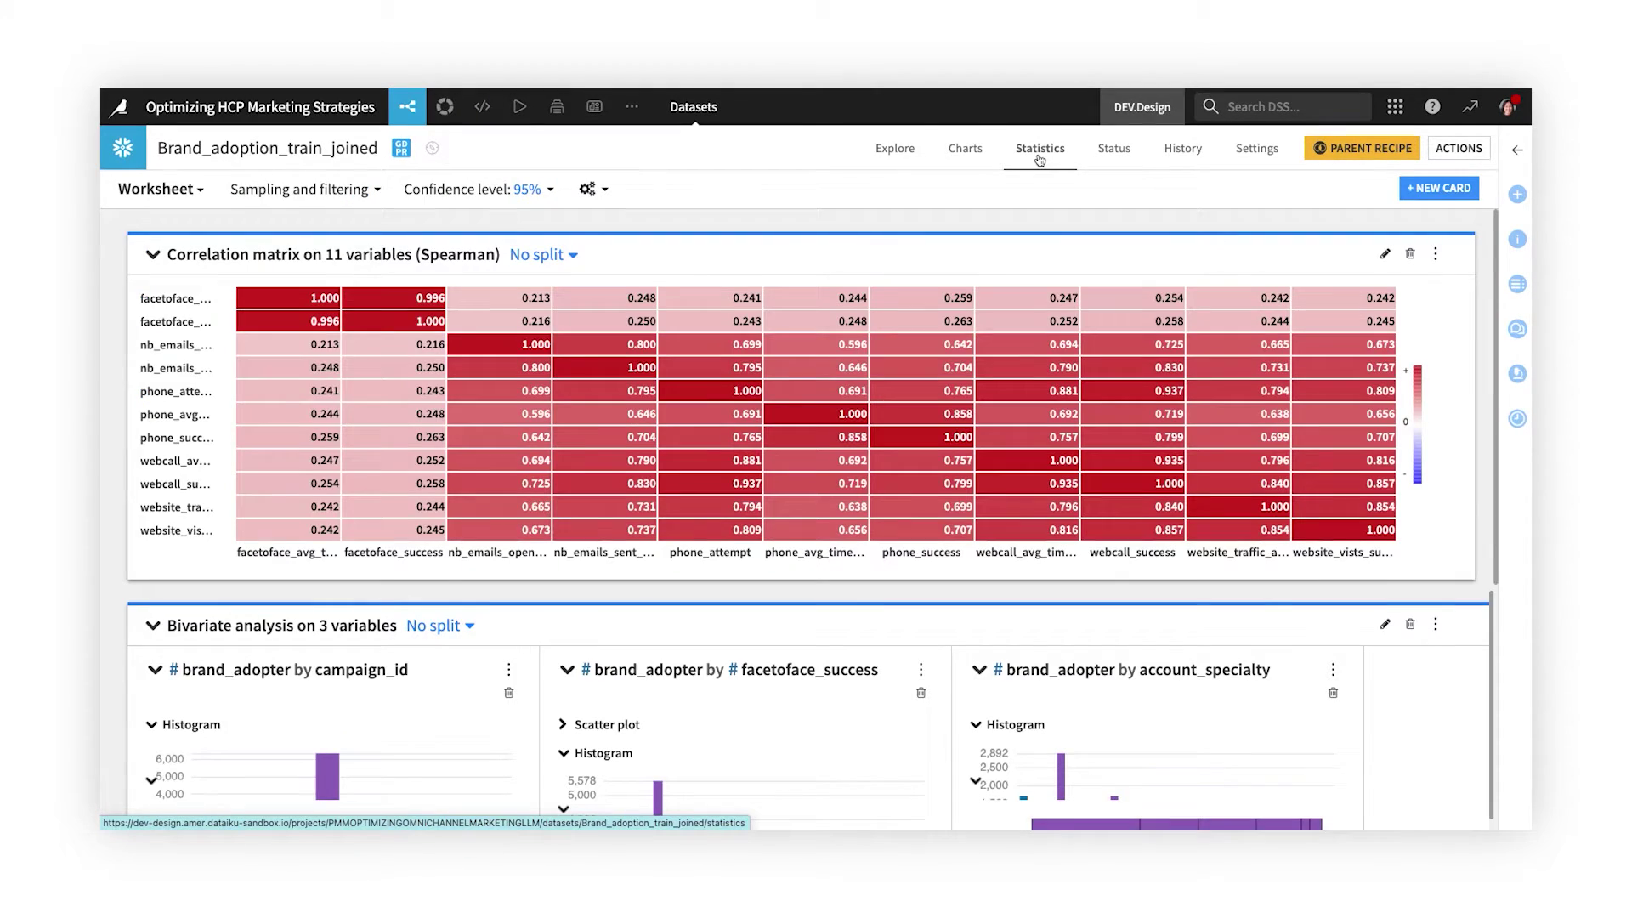
{"action": "left_click", "coordinate": [1409, 191]}
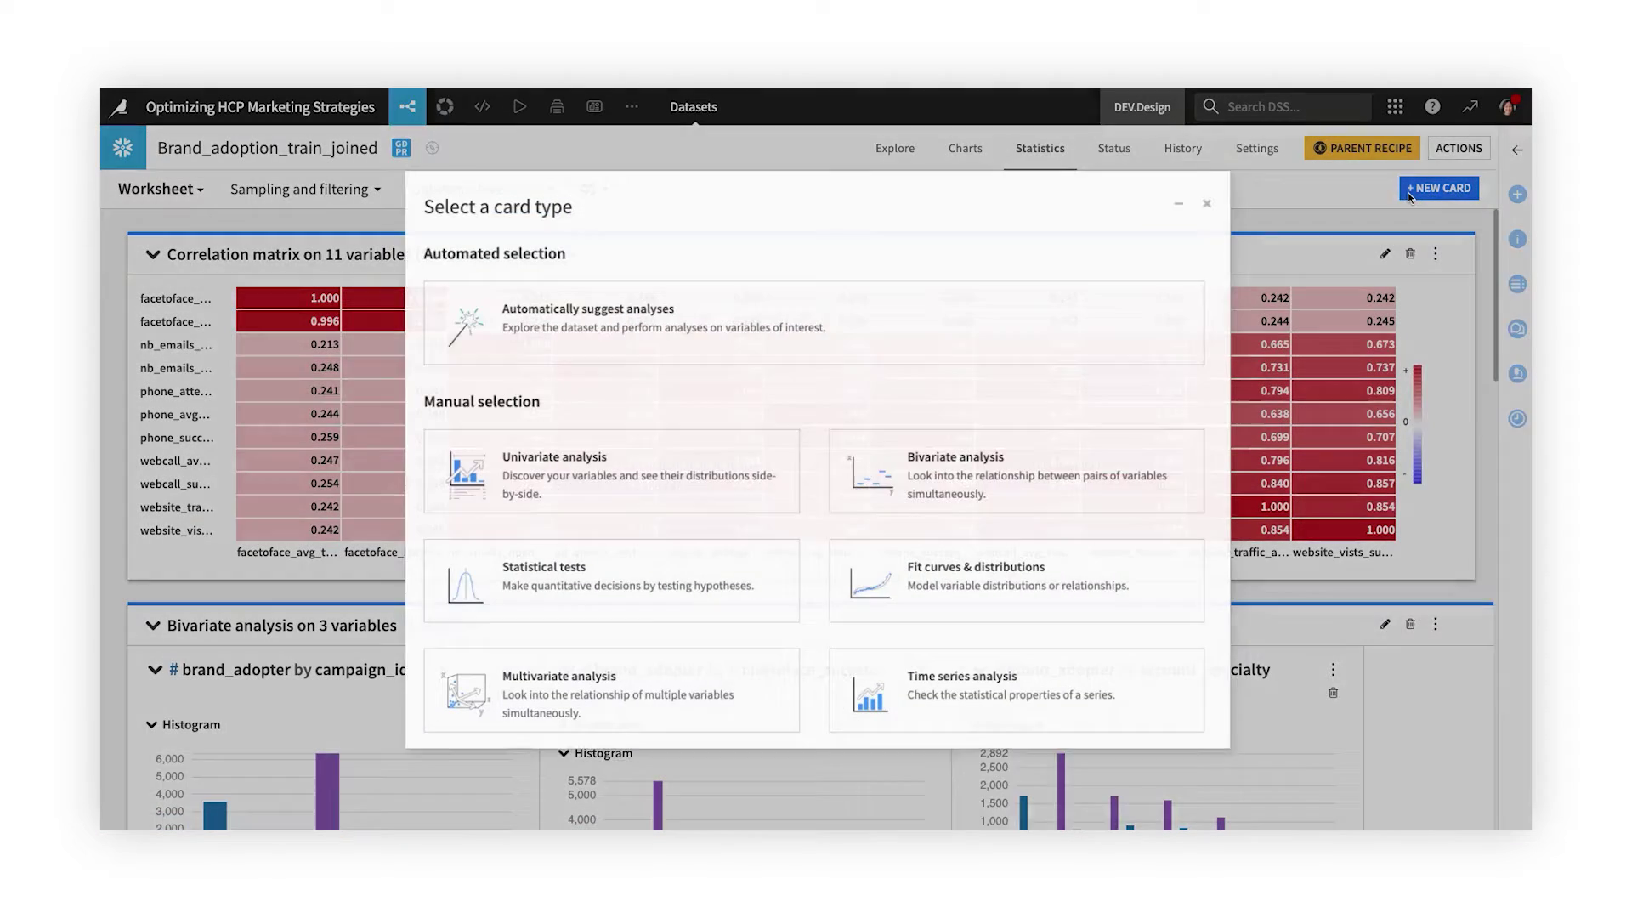
{"action": "left_click", "coordinate": [489, 300]}
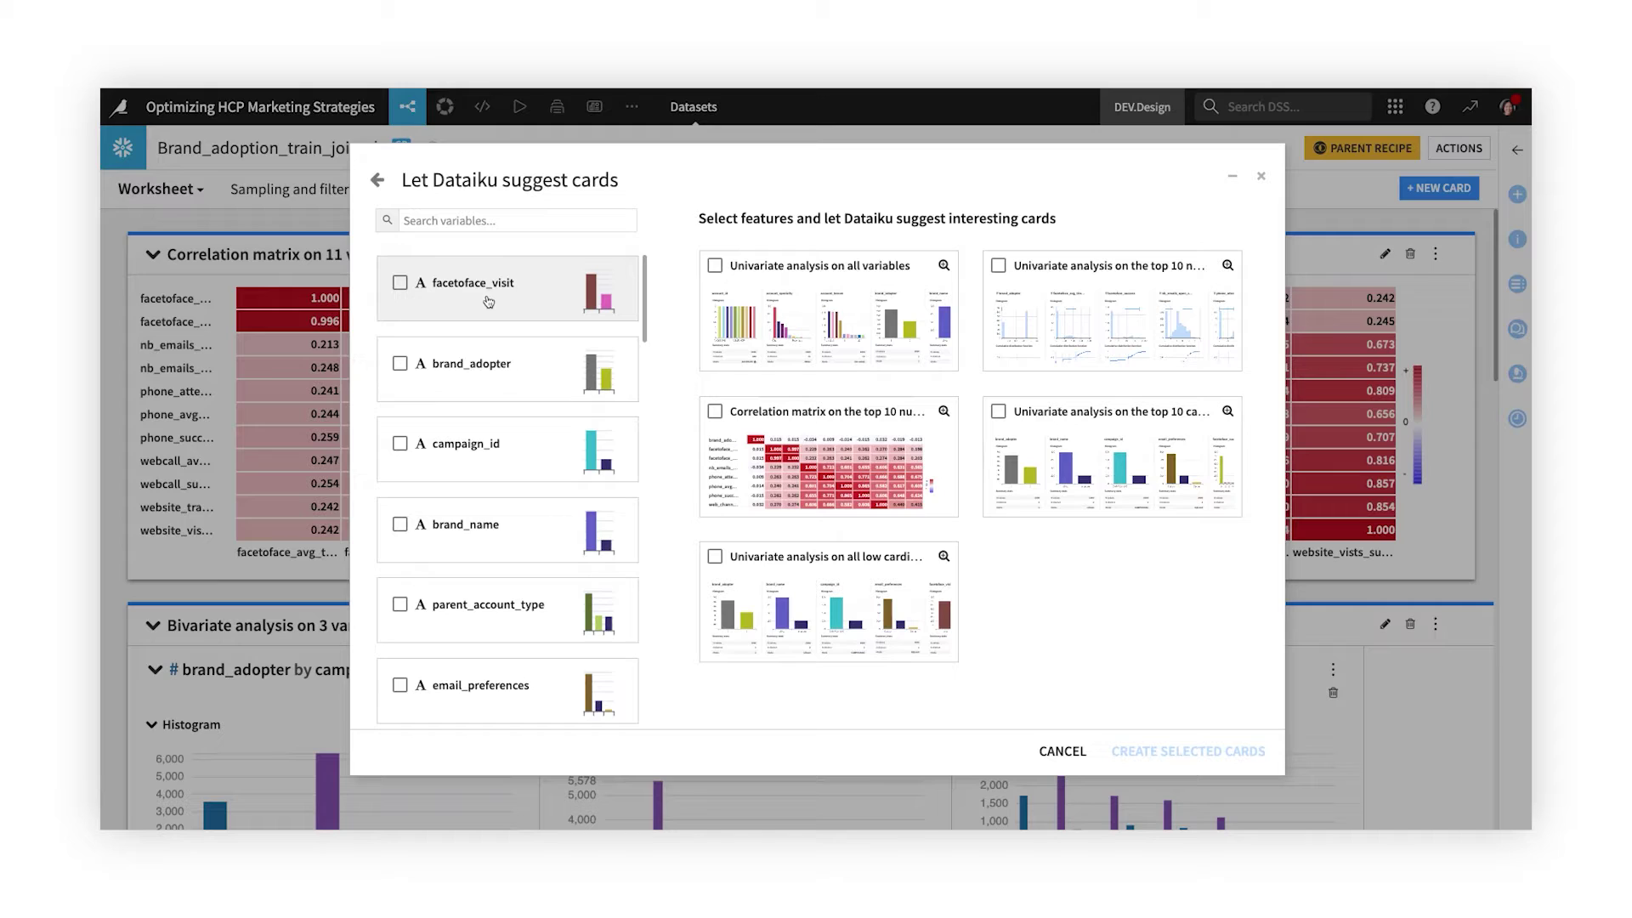
{"action": "left_click", "coordinate": [400, 363]}
{"action": "scroll", "coordinate": [508, 510], "scroll_direction": "down", "scroll_amount": 5}
{"action": "left_click", "coordinate": [400, 558]}
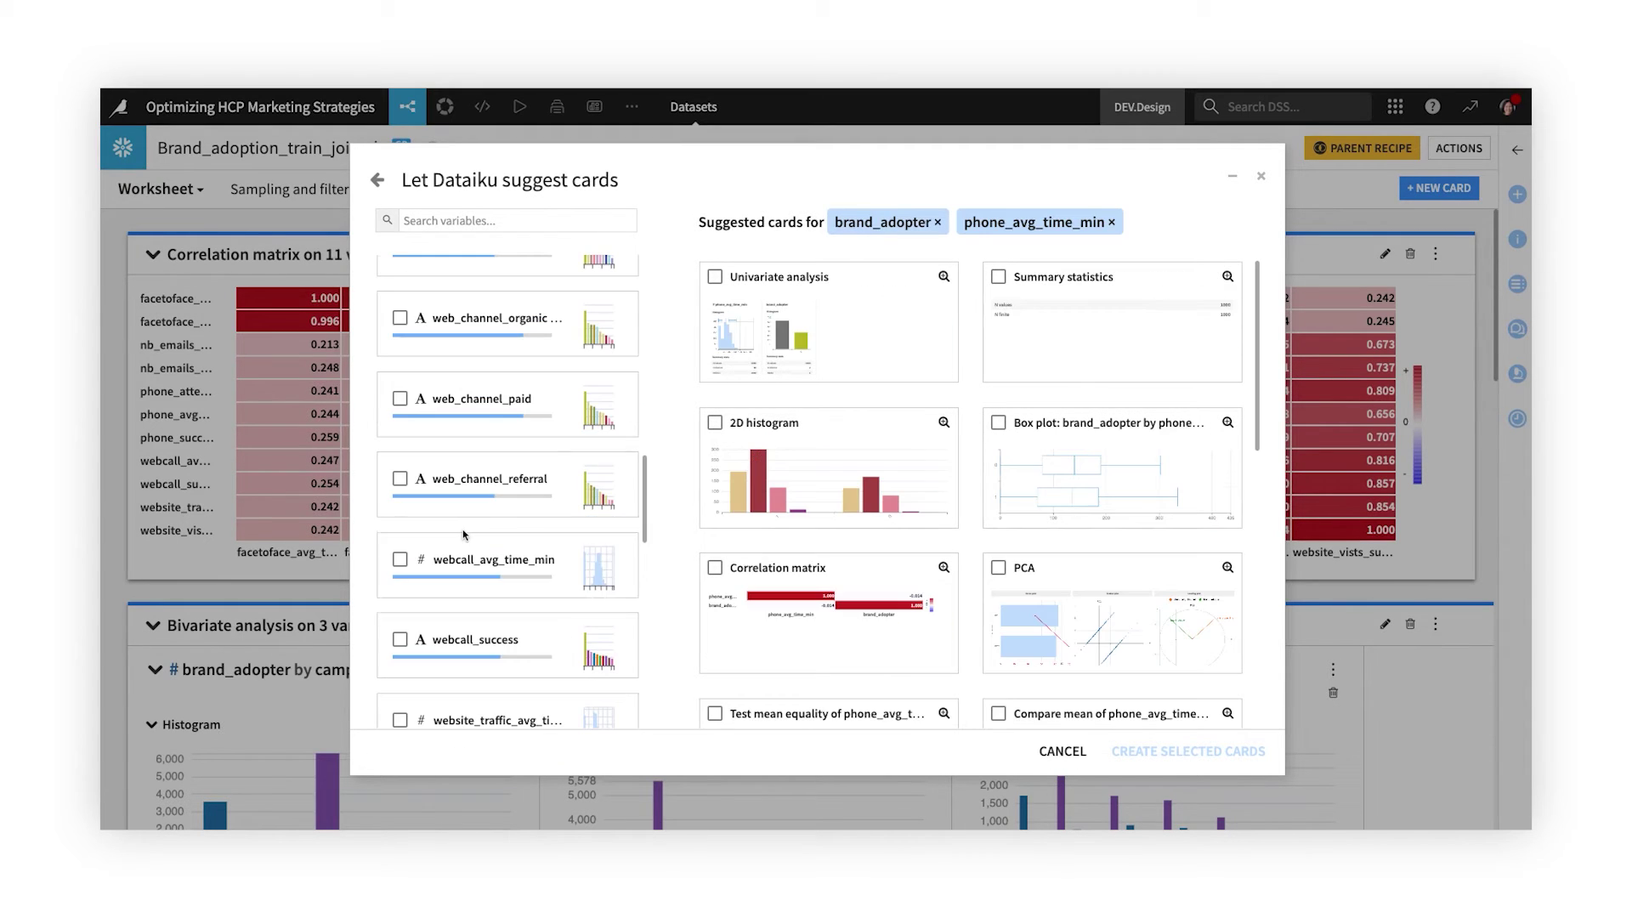
{"action": "left_click", "coordinate": [400, 561]}
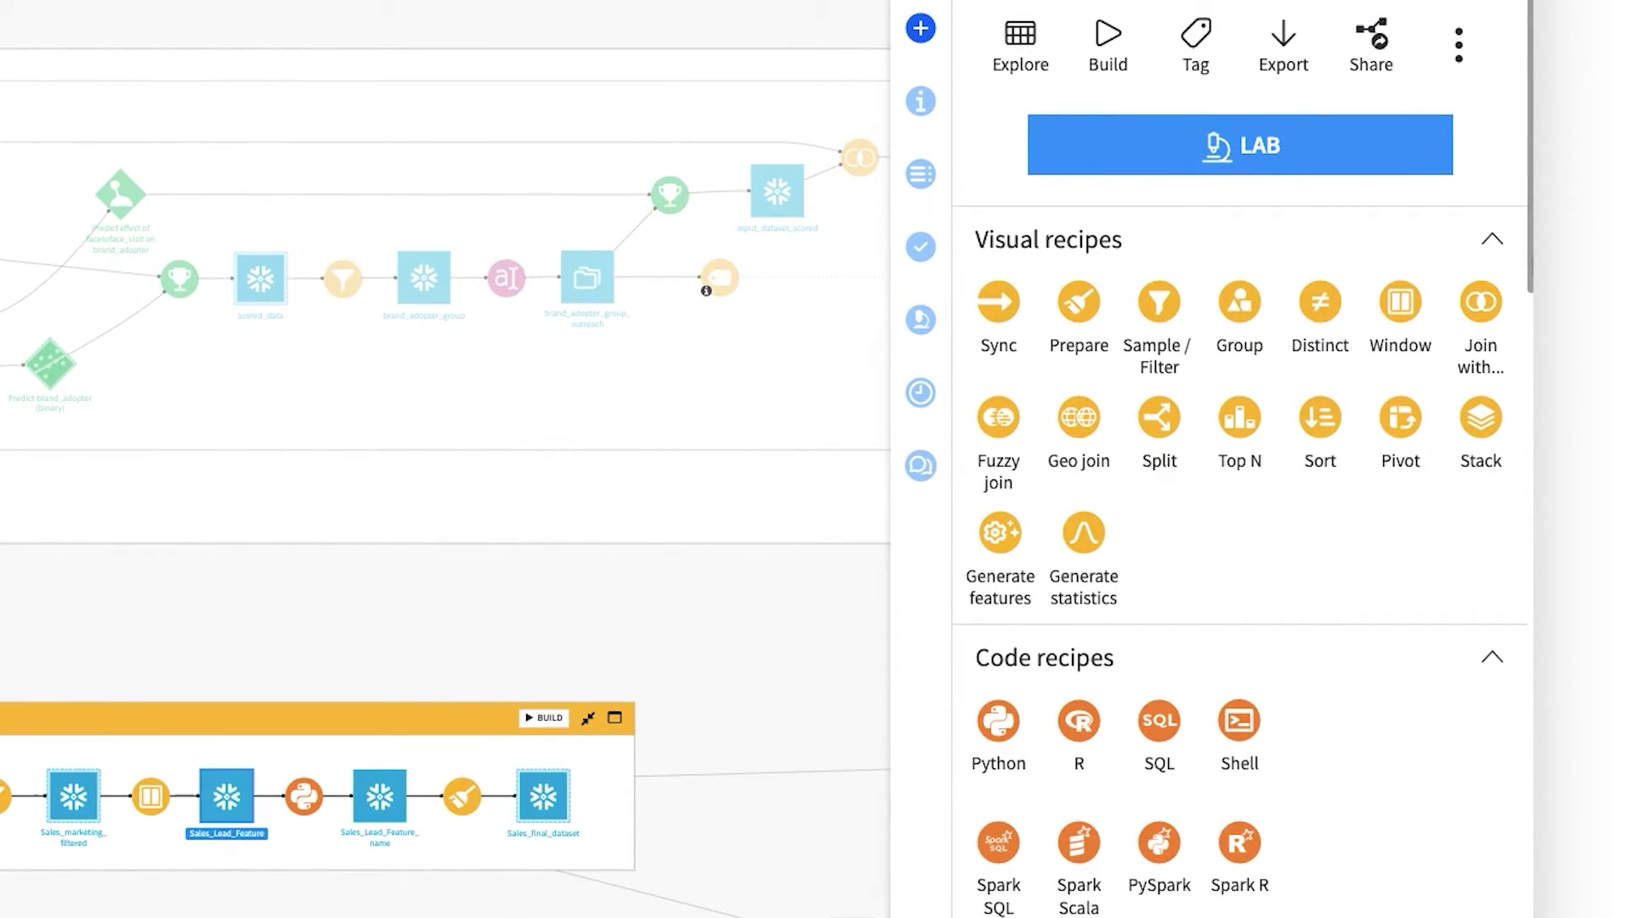
Scroll Sales_Lead_Feature's recipe list past visual, code and LLM recipes down to Plugin recipes
{"action": "scroll", "coordinate": [1241, 460], "scroll_direction": "down", "scroll_amount": 5}
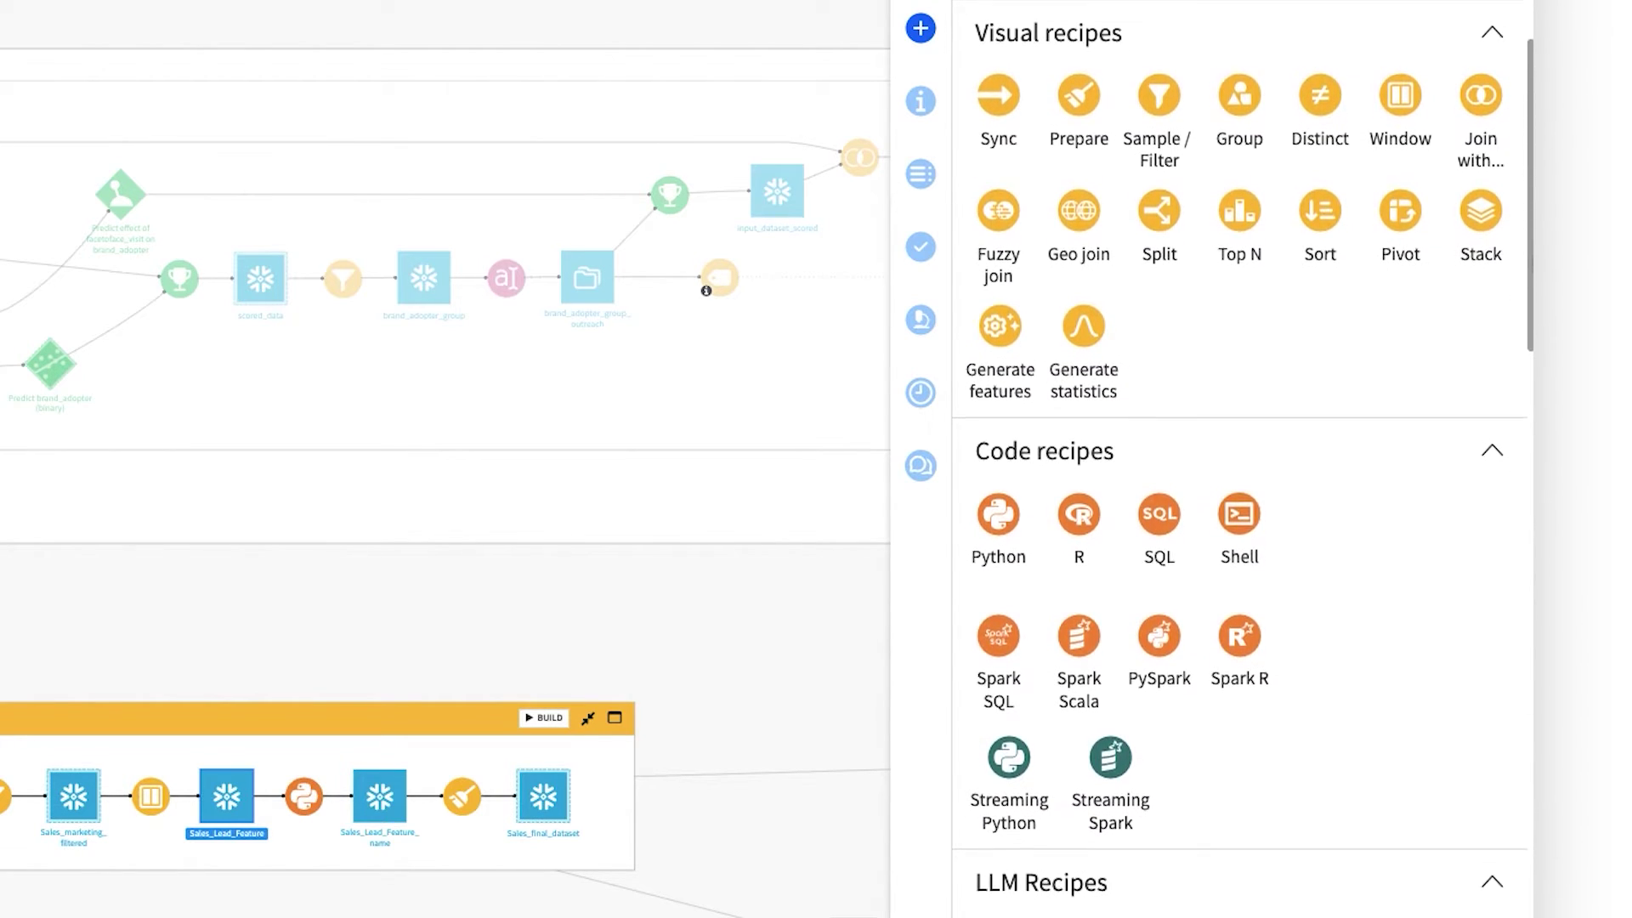
{"action": "scroll", "coordinate": [1242, 459], "scroll_direction": "down", "scroll_amount": 2}
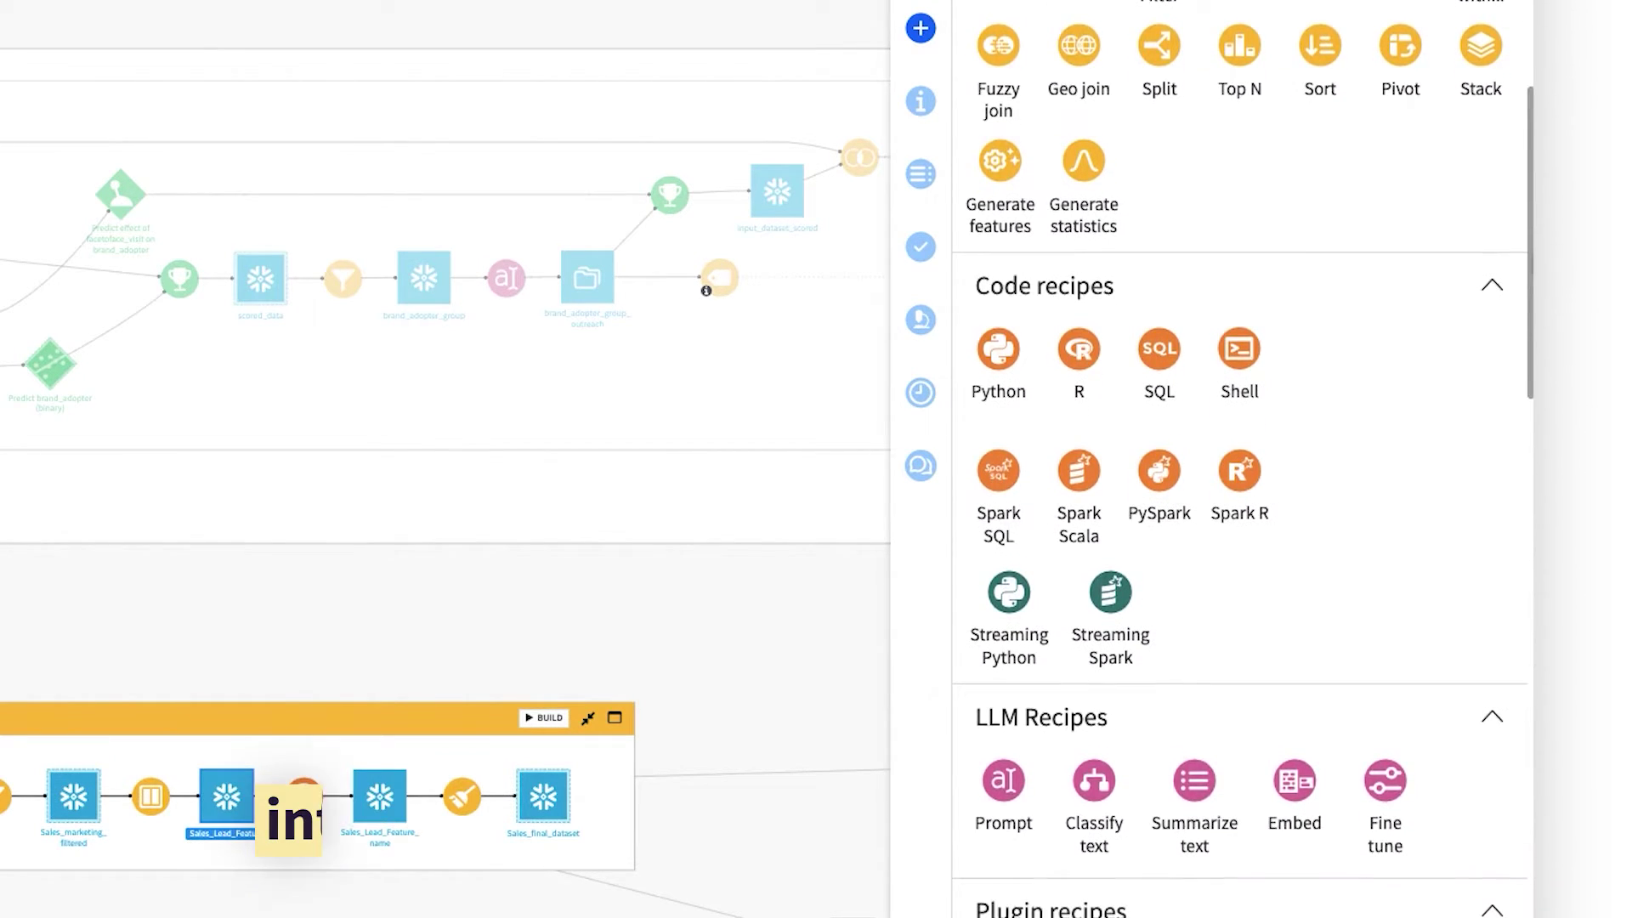
{"action": "scroll", "coordinate": [1241, 459], "scroll_direction": "down", "scroll_amount": 2}
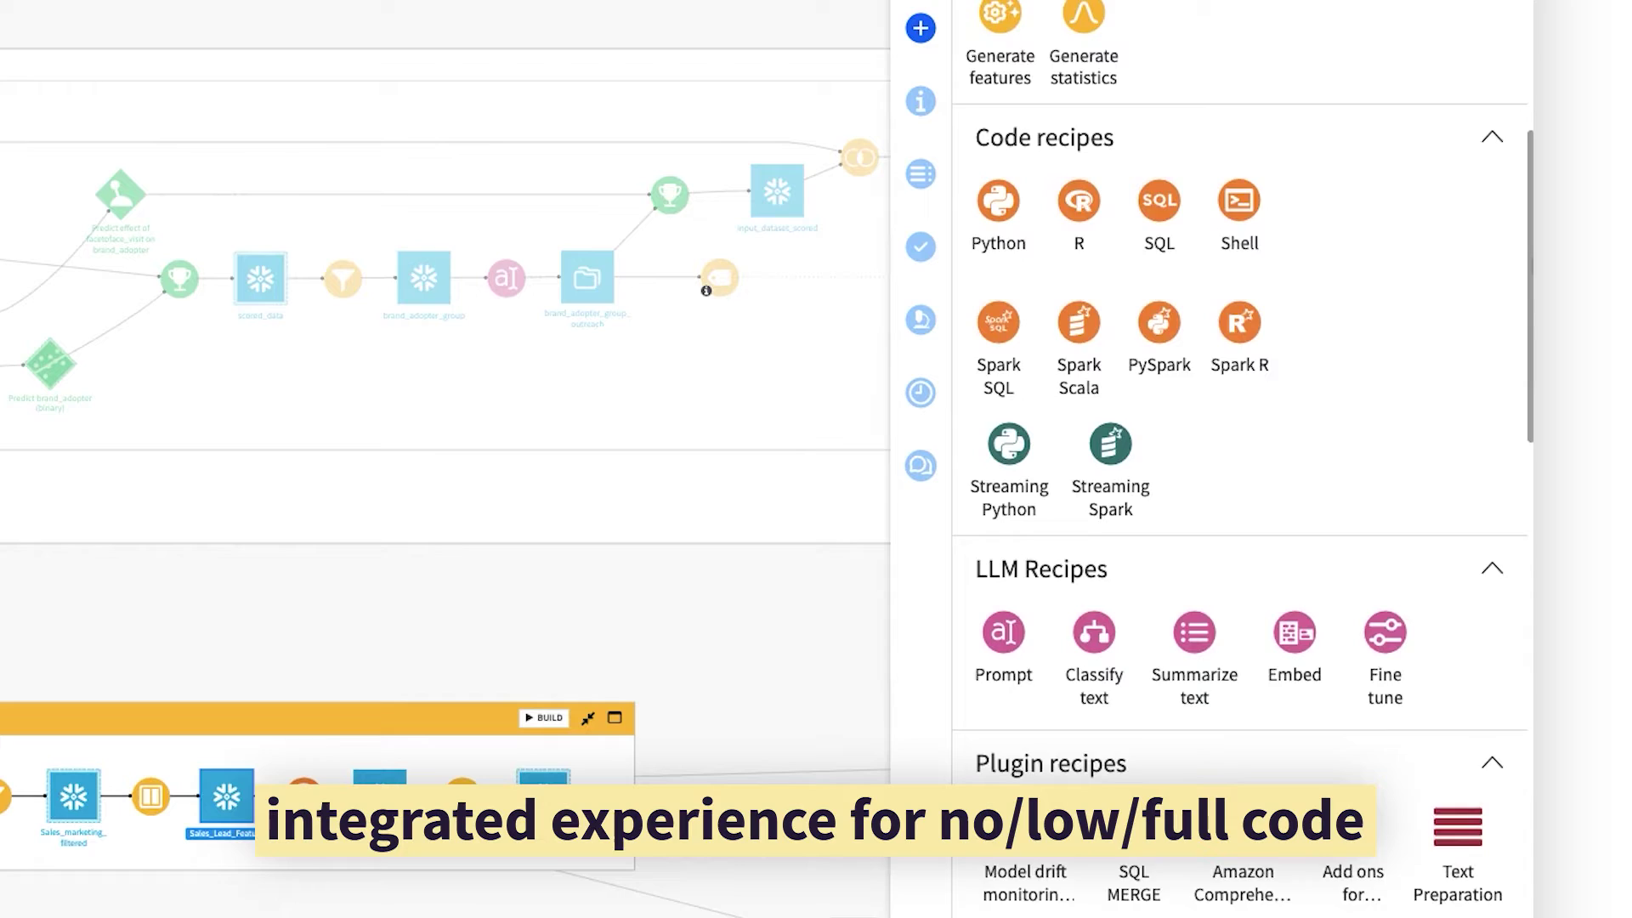
{"action": "scroll", "coordinate": [1241, 459], "scroll_direction": "down", "scroll_amount": 4}
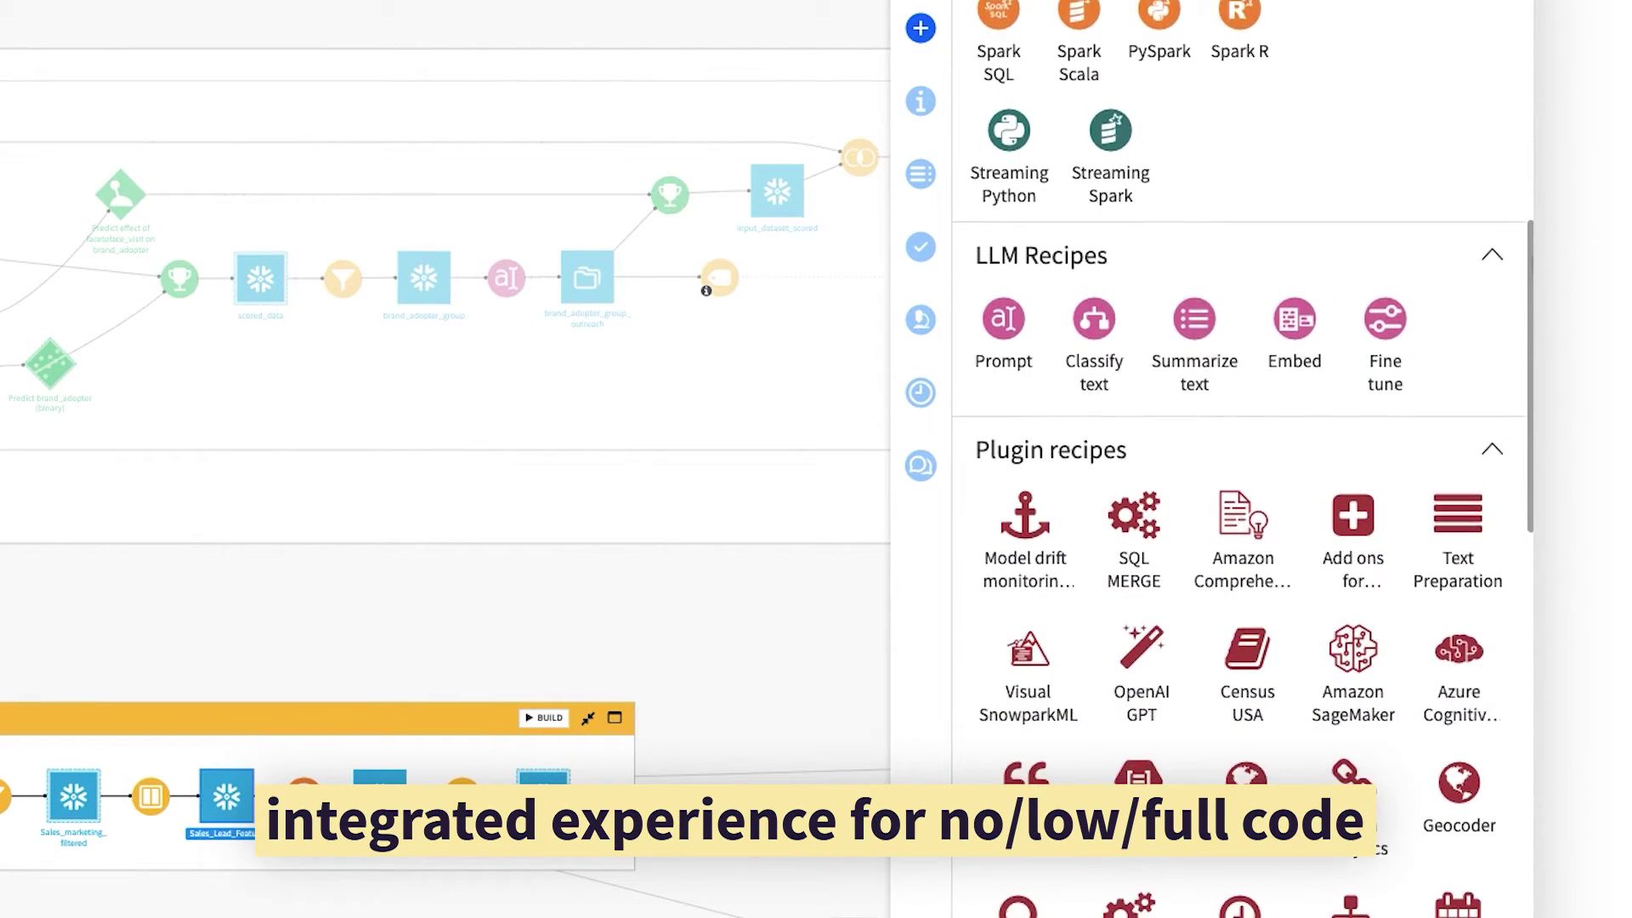
{"action": "scroll", "coordinate": [1242, 459], "scroll_direction": "down", "scroll_amount": 1}
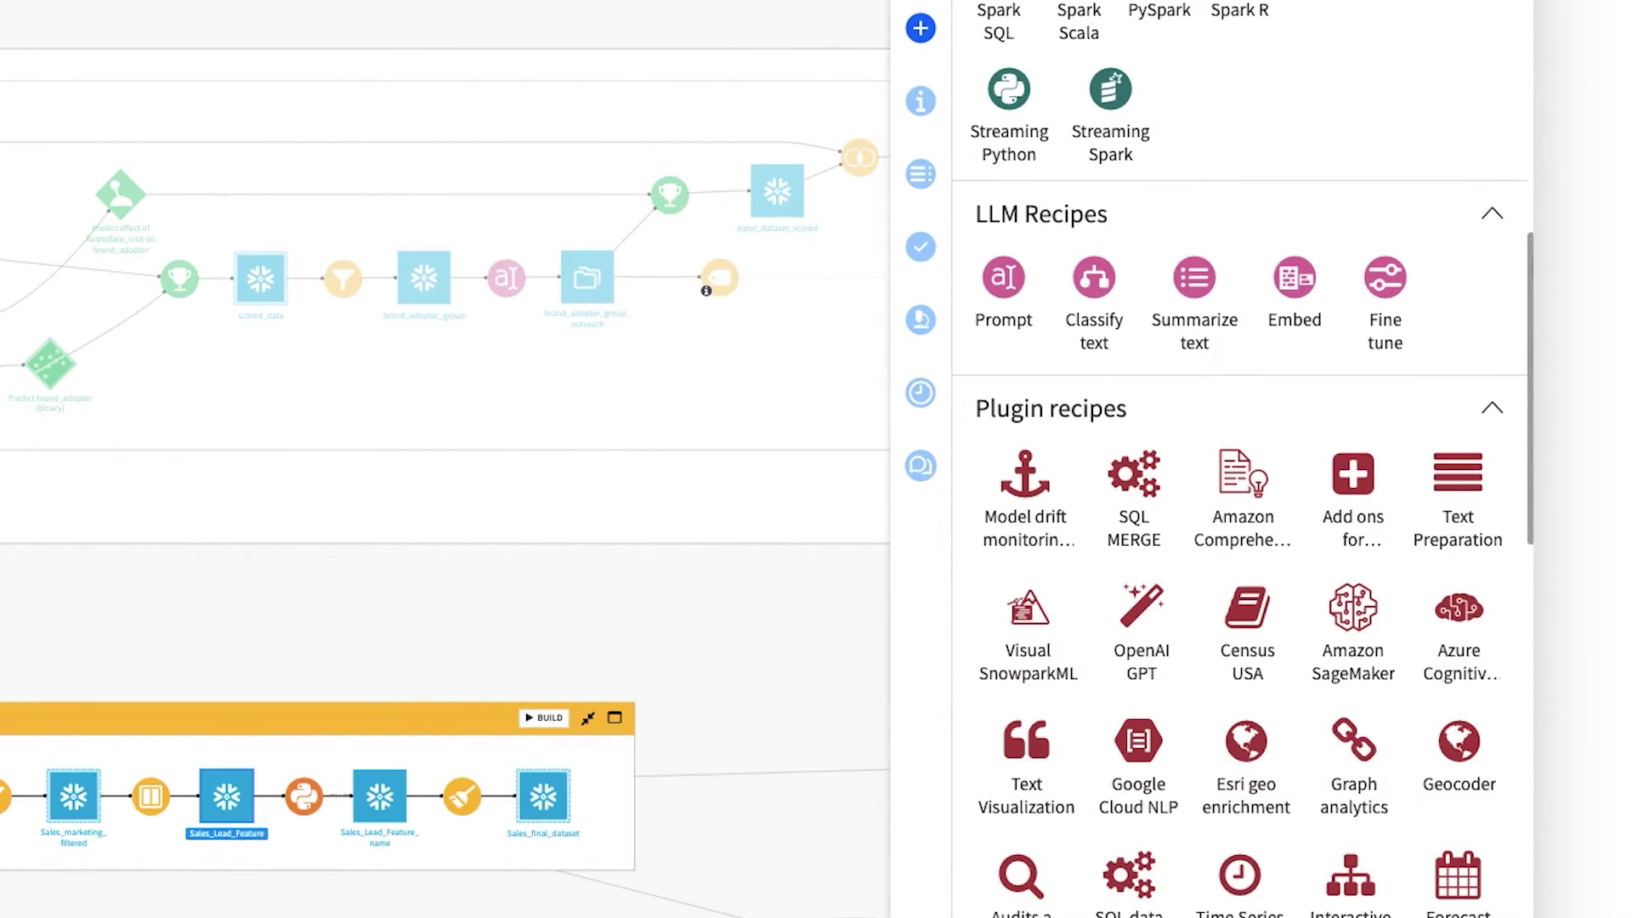
Open the Brand Analysis zone's discussions and details, then expand its full generated description
{"action": "left_click", "coordinate": [630, 722]}
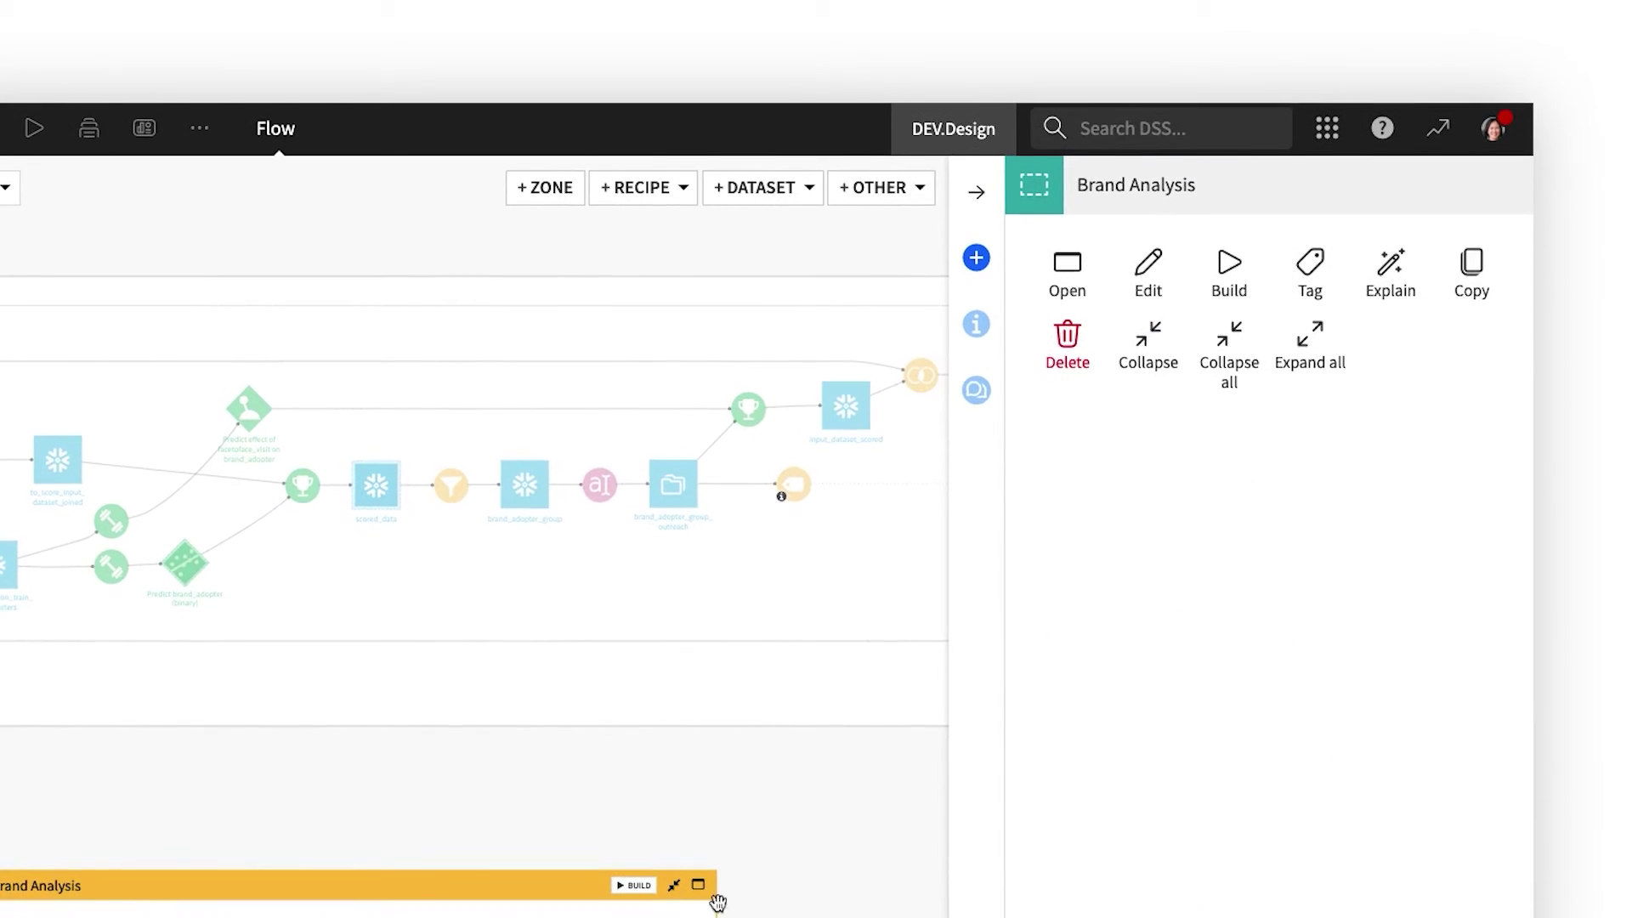
{"action": "left_click", "coordinate": [976, 398]}
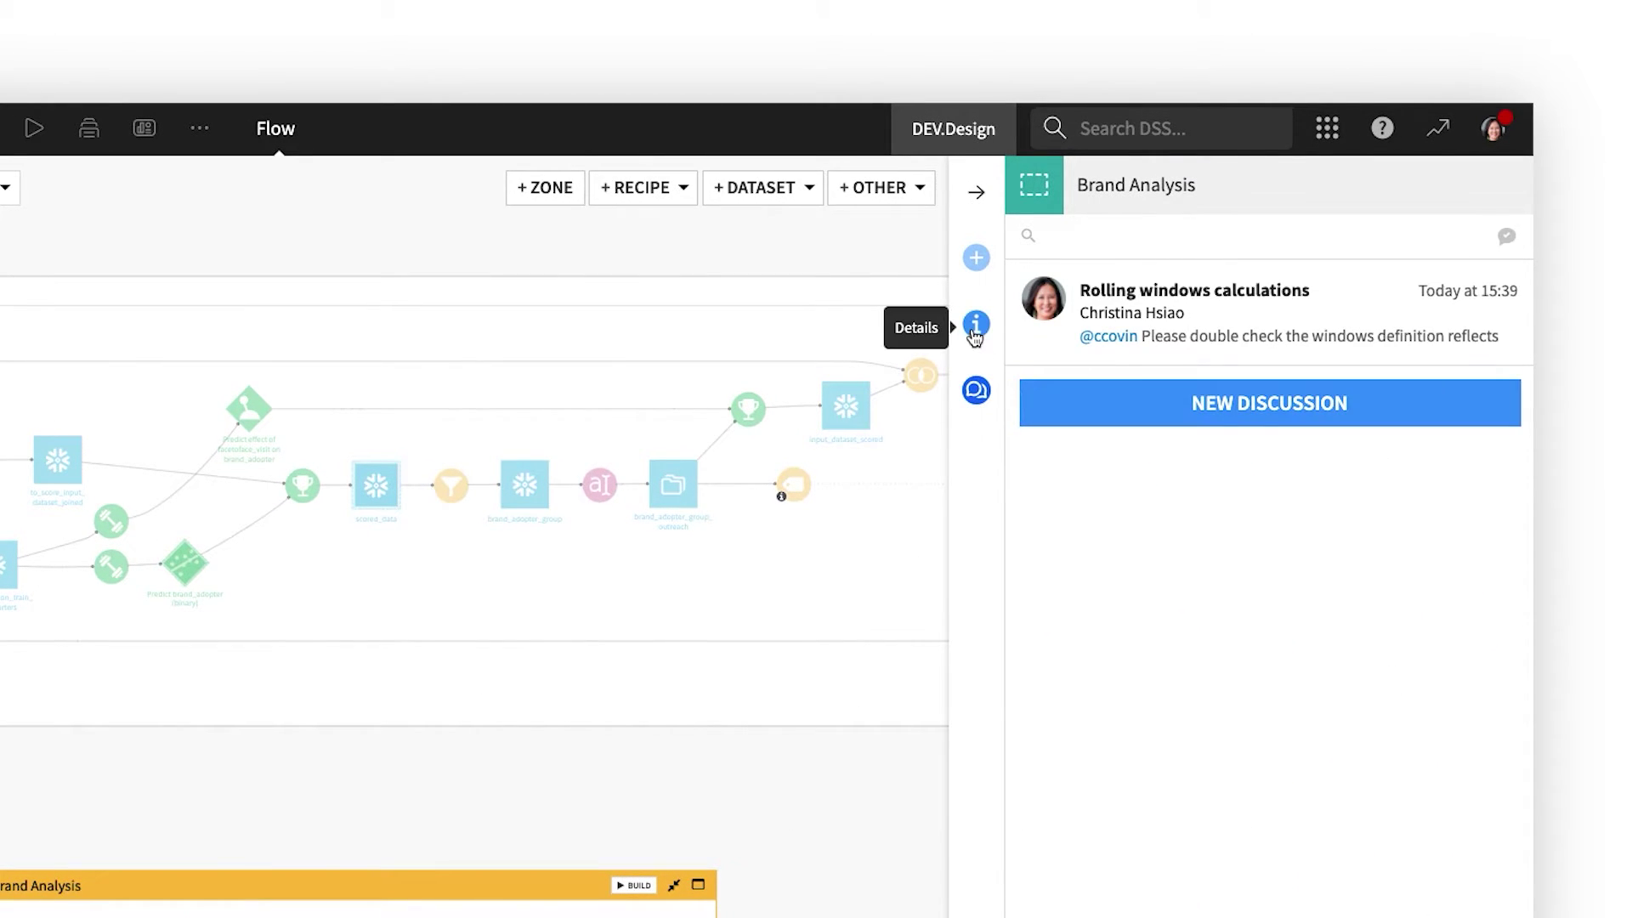
{"action": "left_click", "coordinate": [976, 332]}
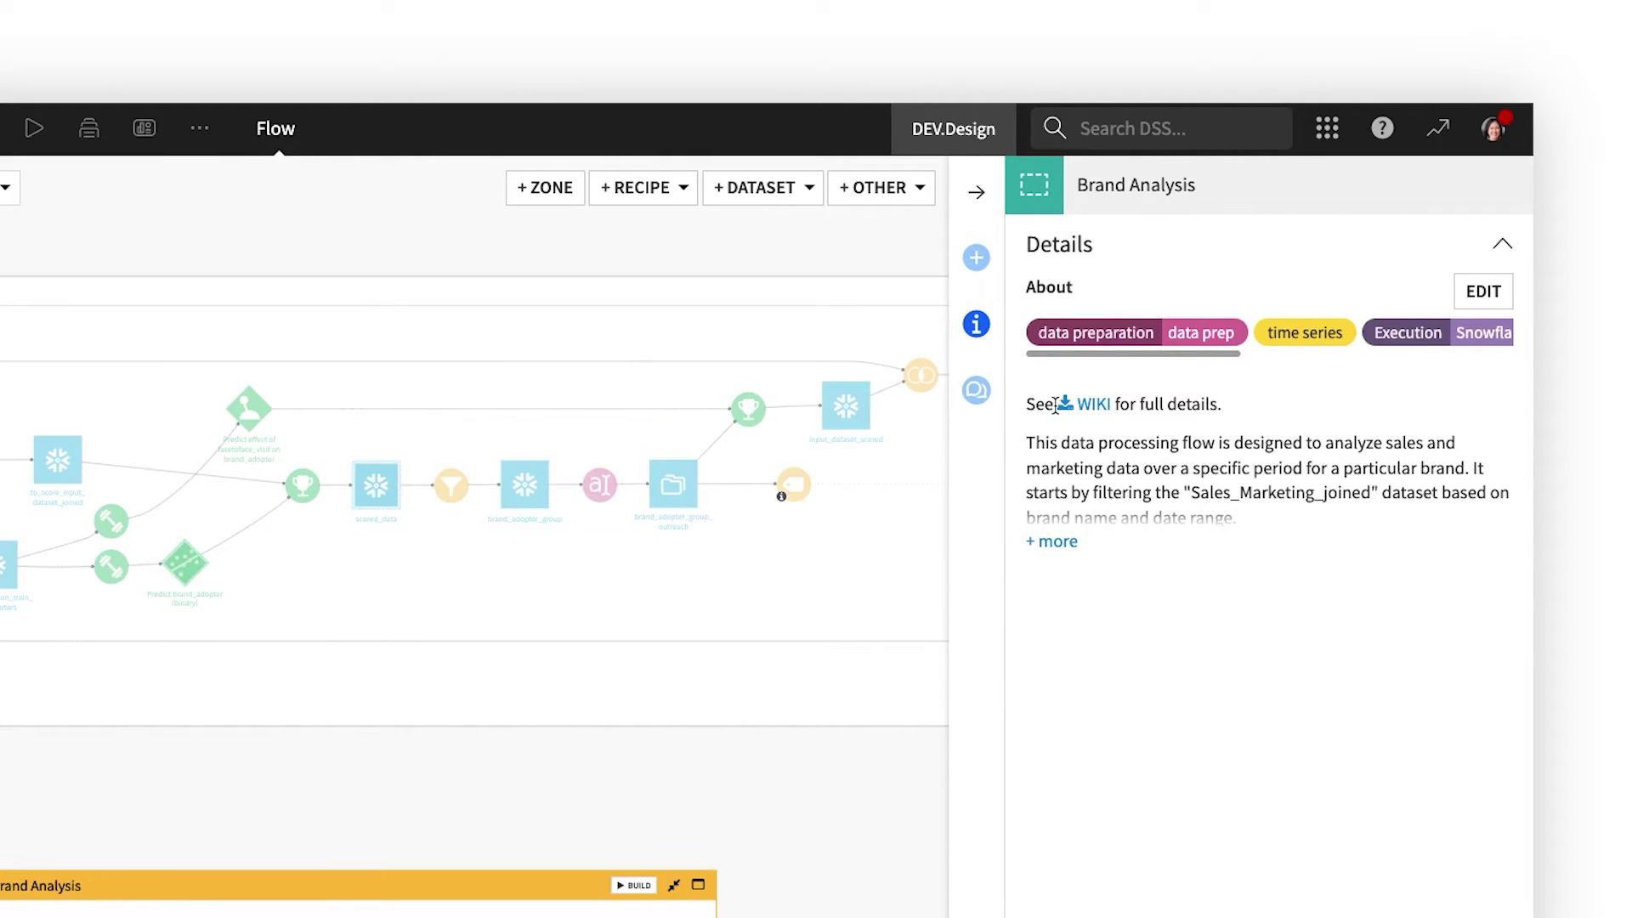
{"action": "left_click", "coordinate": [1046, 542]}
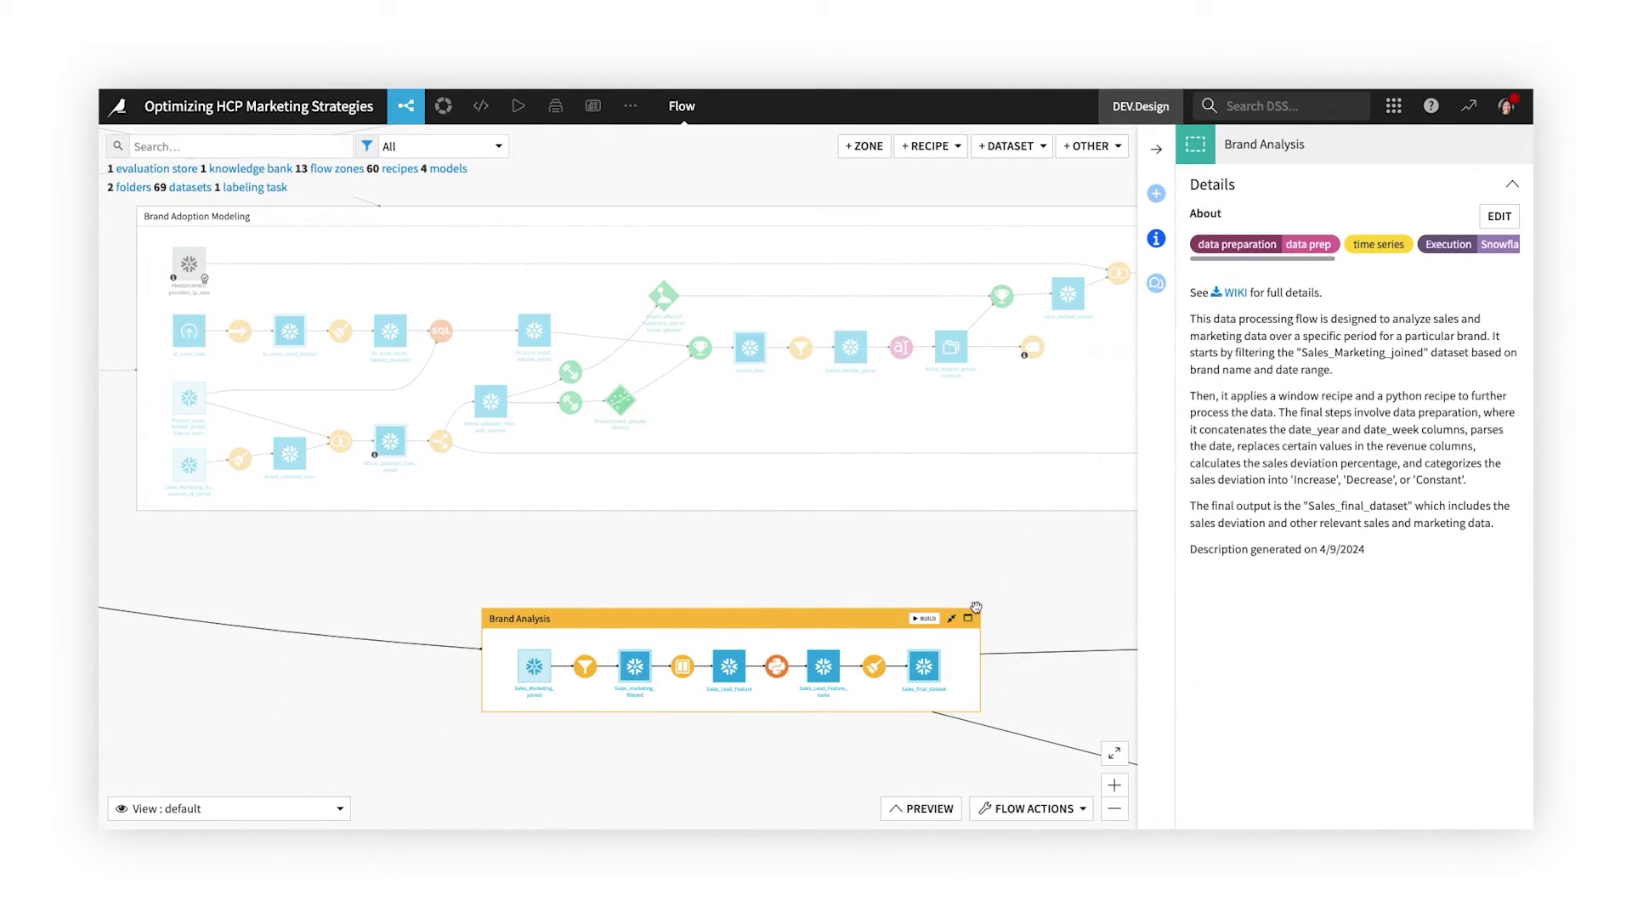
Open compute_Sales_final_dataset and browse its String, Split and extract, and Date processors
{"action": "double_click", "coordinate": [881, 673]}
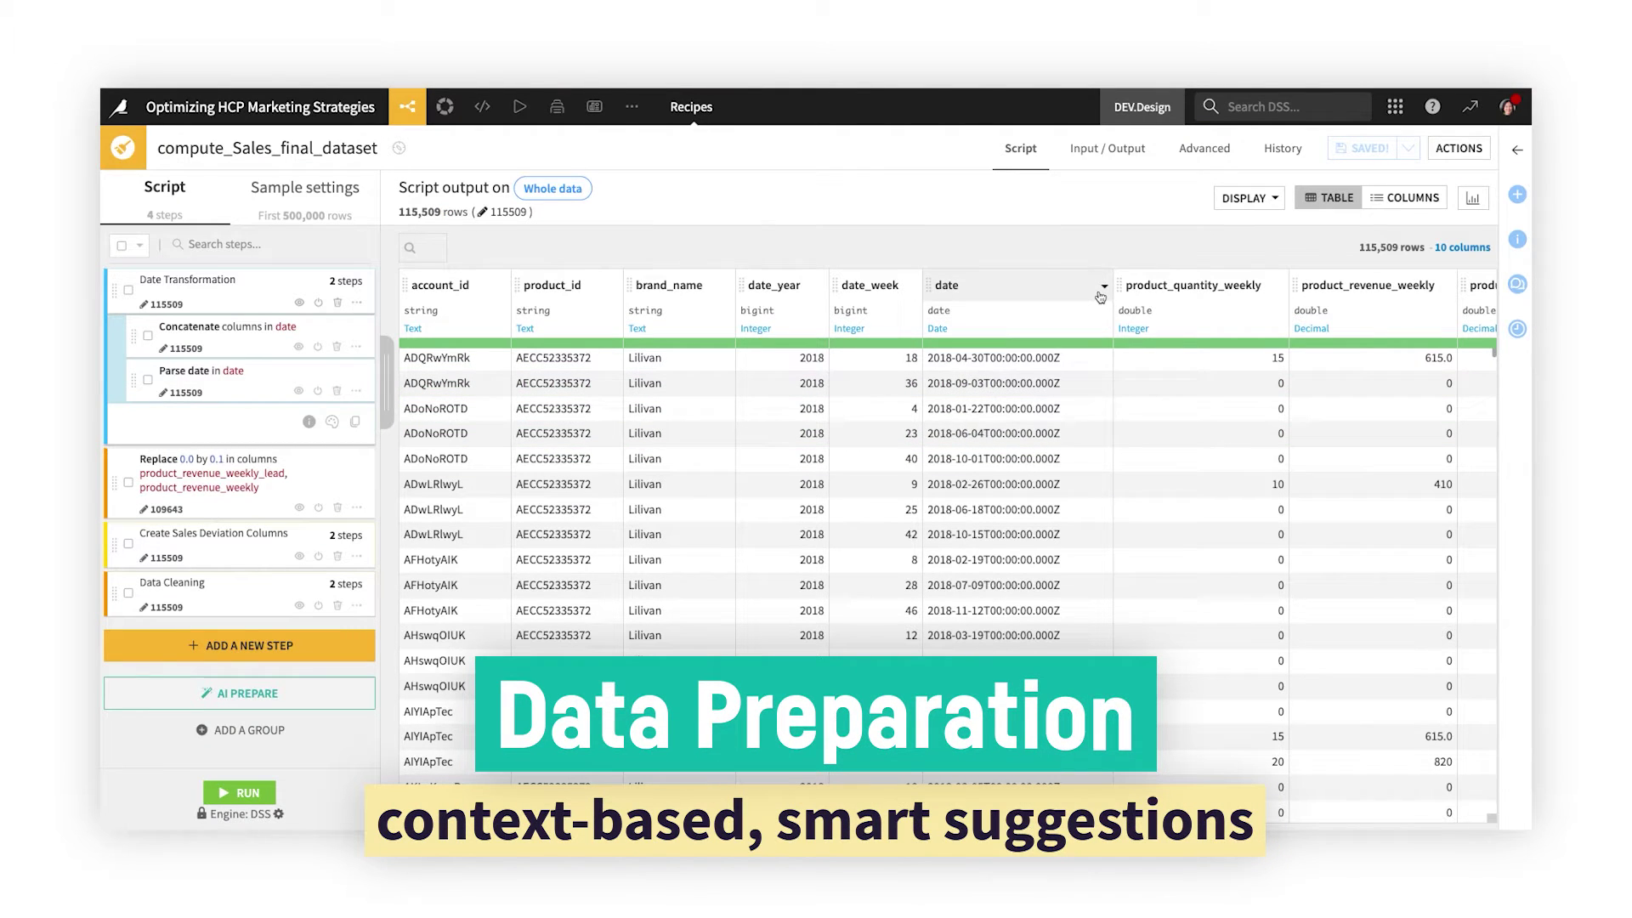
{"action": "left_click", "coordinate": [1102, 288]}
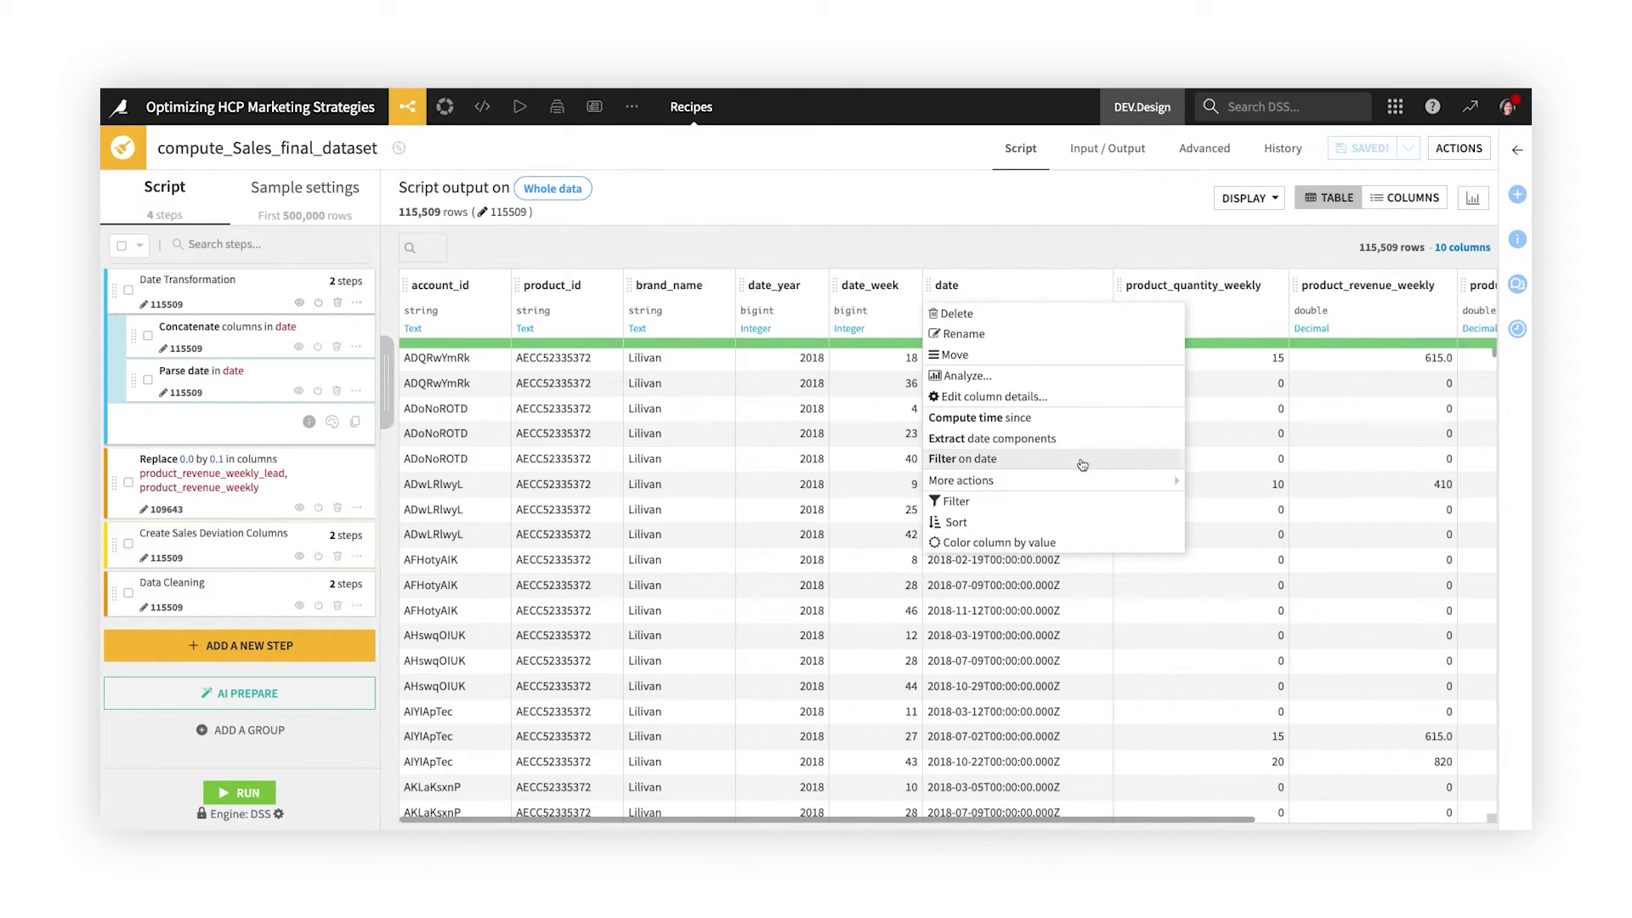
{"action": "mouse_move", "coordinate": [1080, 486]}
{"action": "left_click", "coordinate": [278, 644]}
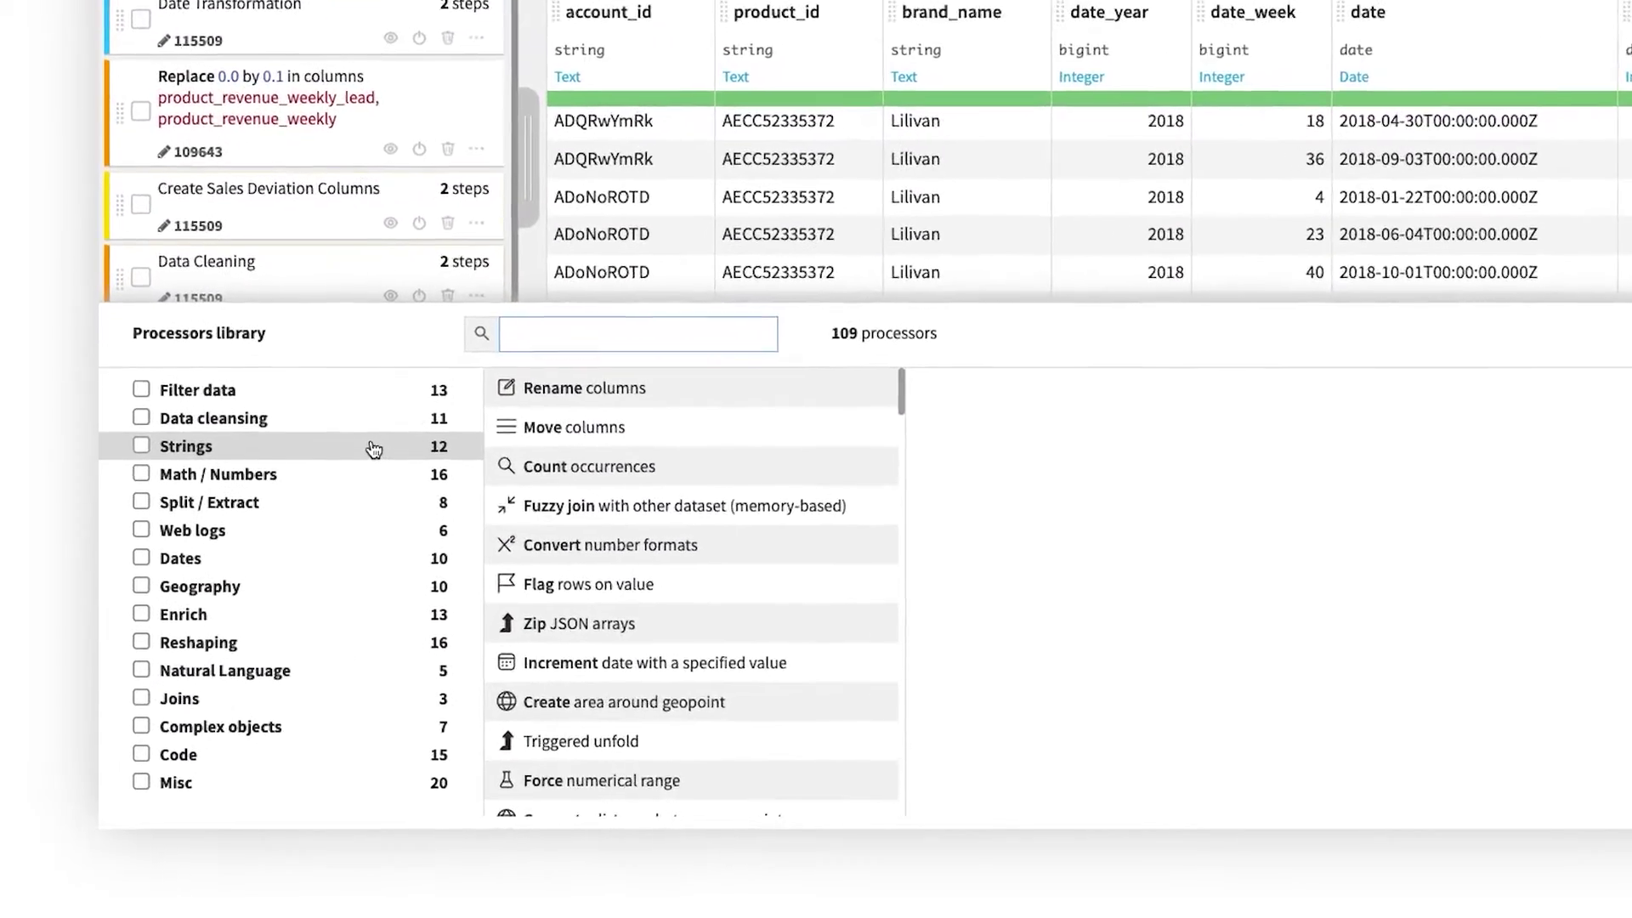
{"action": "left_click", "coordinate": [289, 555]}
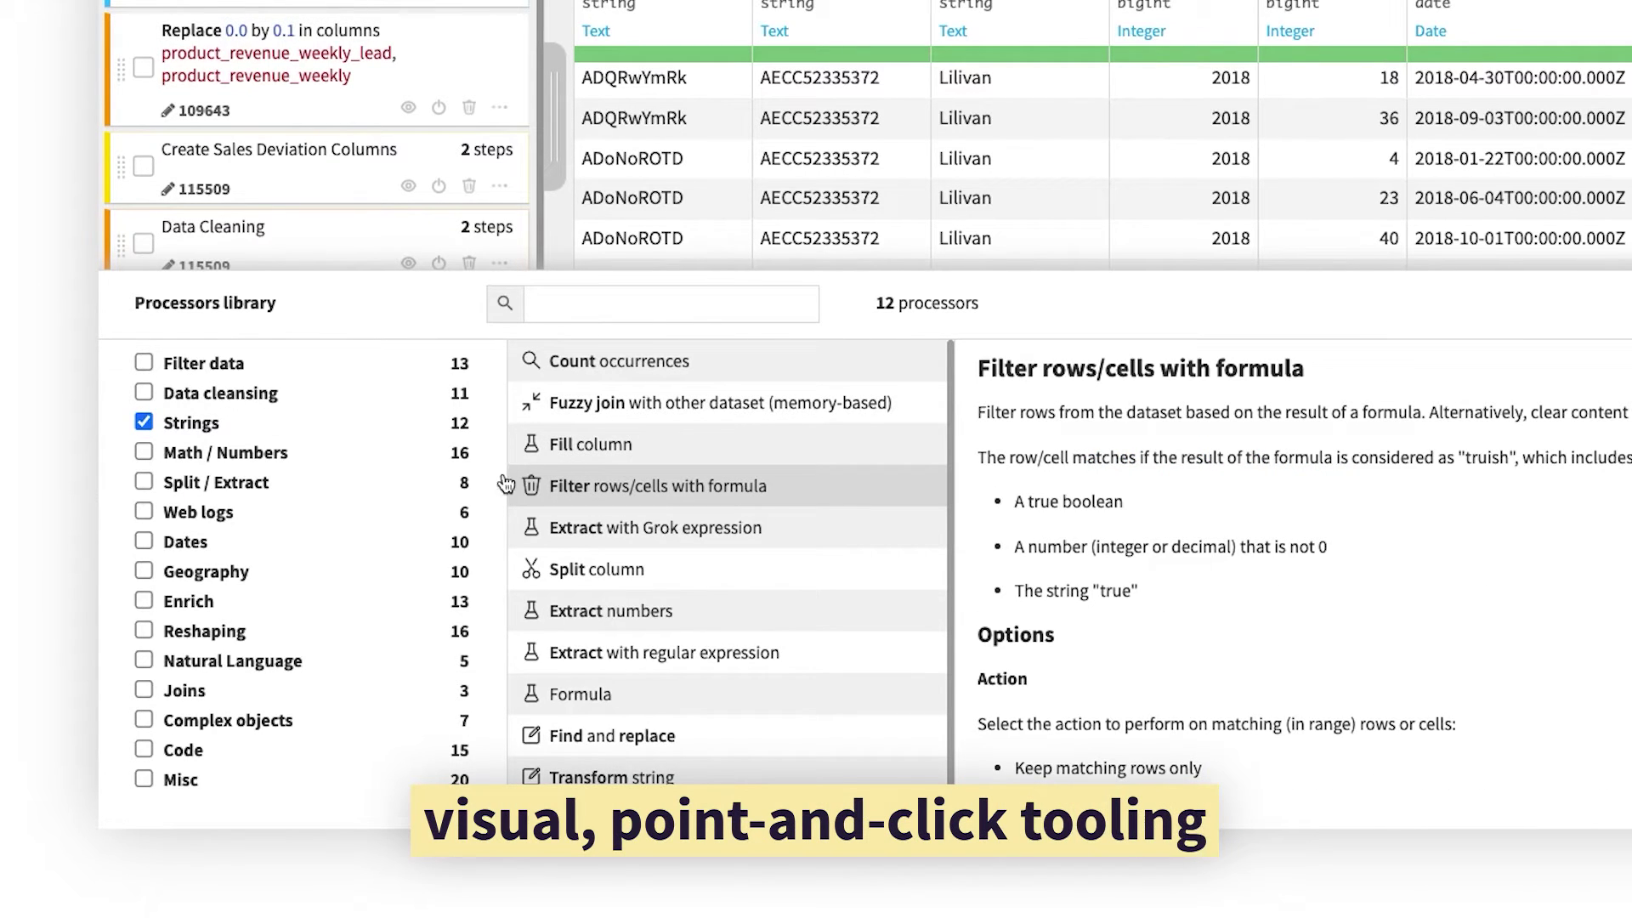
{"action": "left_click", "coordinate": [336, 482]}
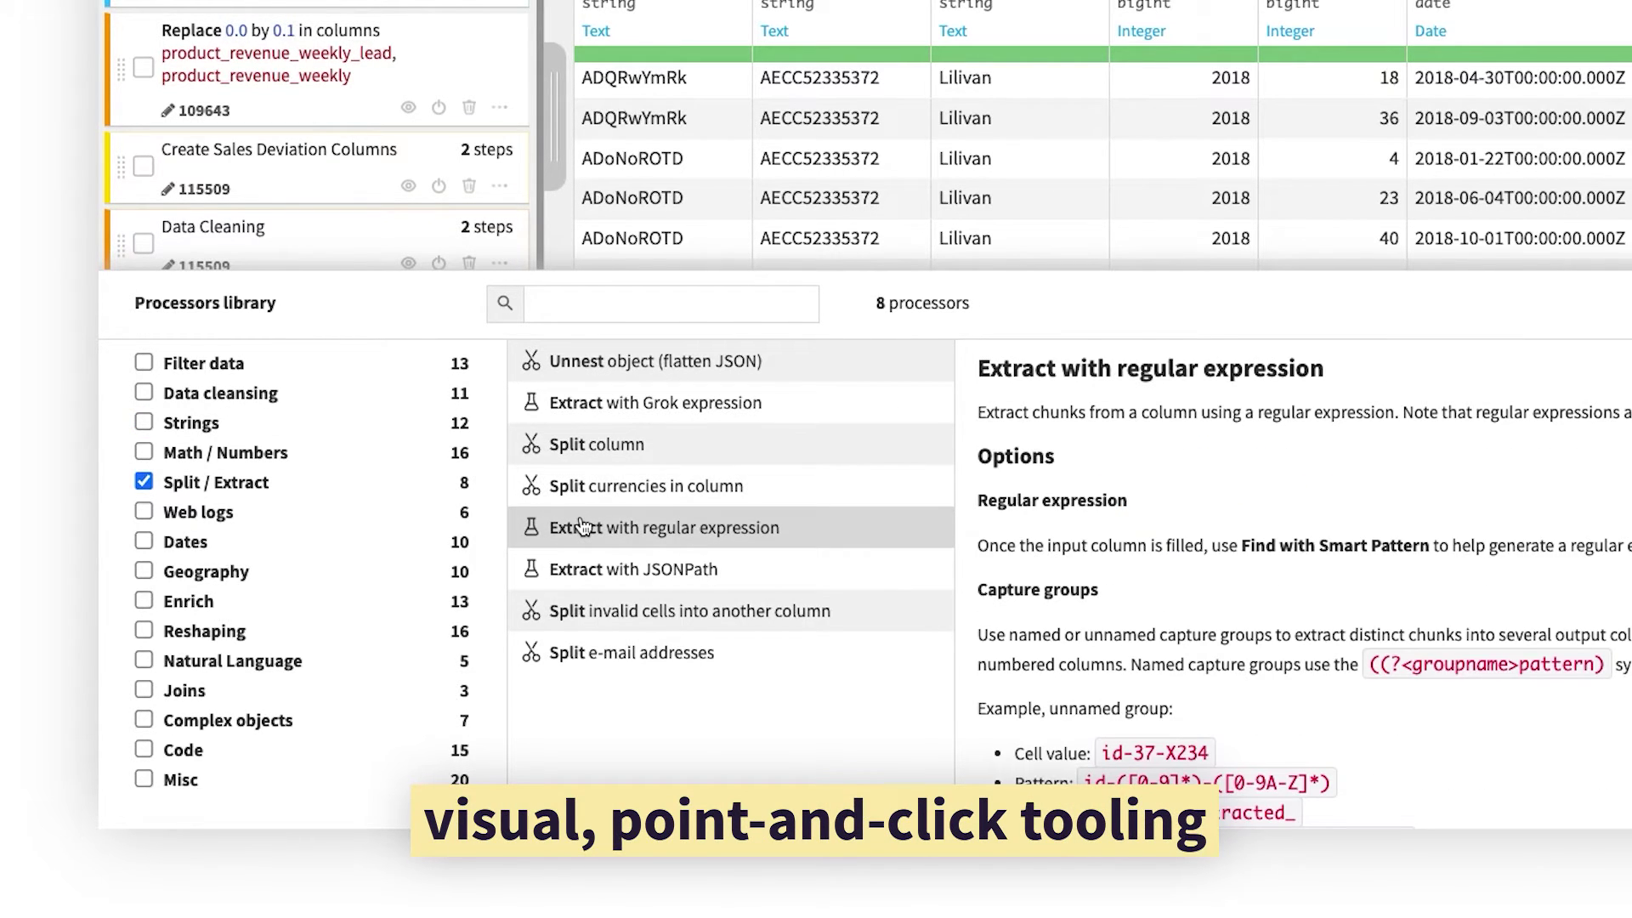
{"action": "left_click", "coordinate": [450, 544]}
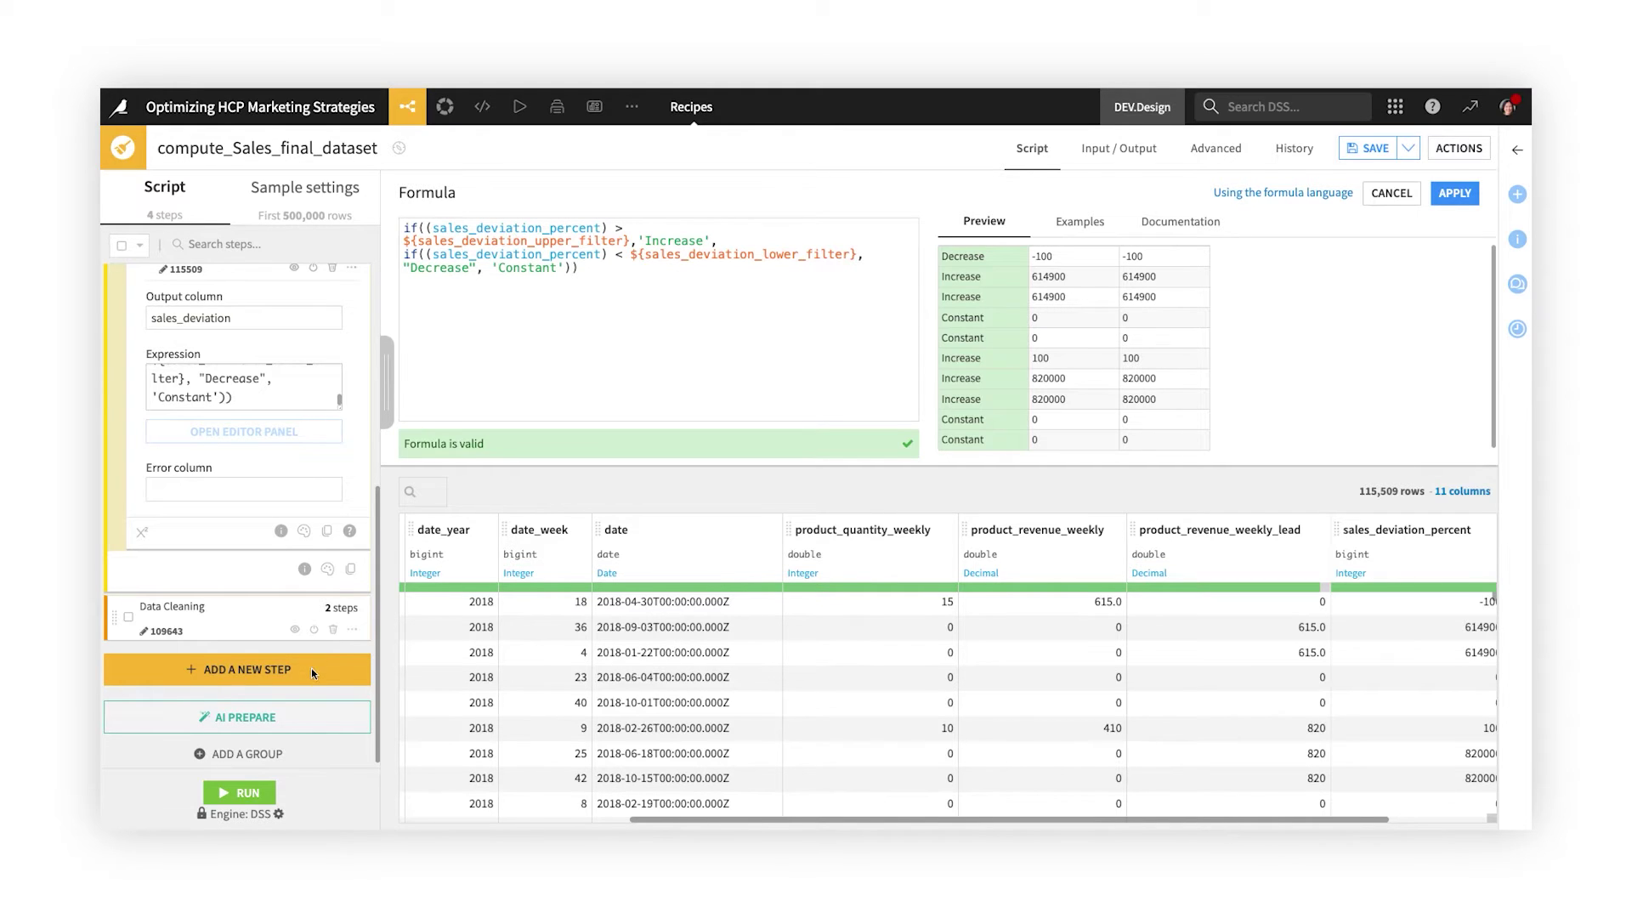
Generate an AI Prepare step for deviation_binned (Increase/Decrease/Constant) and load its formula
{"action": "left_click", "coordinate": [321, 718]}
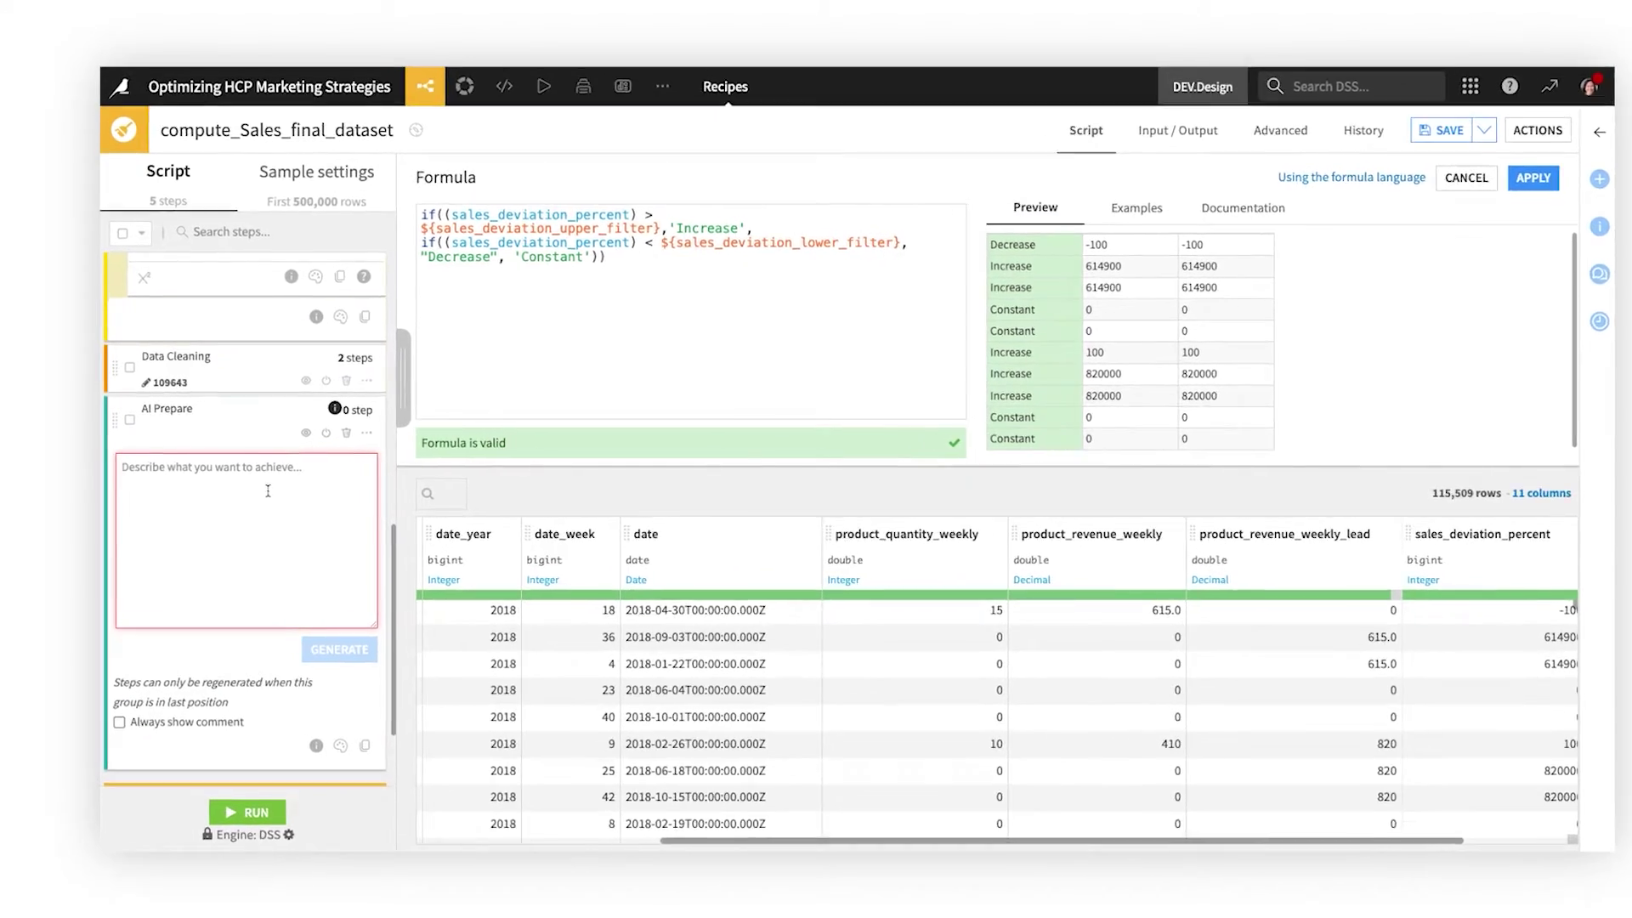
{"action": "type", "text": "Create a new column, \"deviation_binned\" with three values: Increase (when the value of the sales_deviation_percent column is greater than 5), Decrease (when sales_deviation_percent is less than -5), and Constant (for all other cases)."}
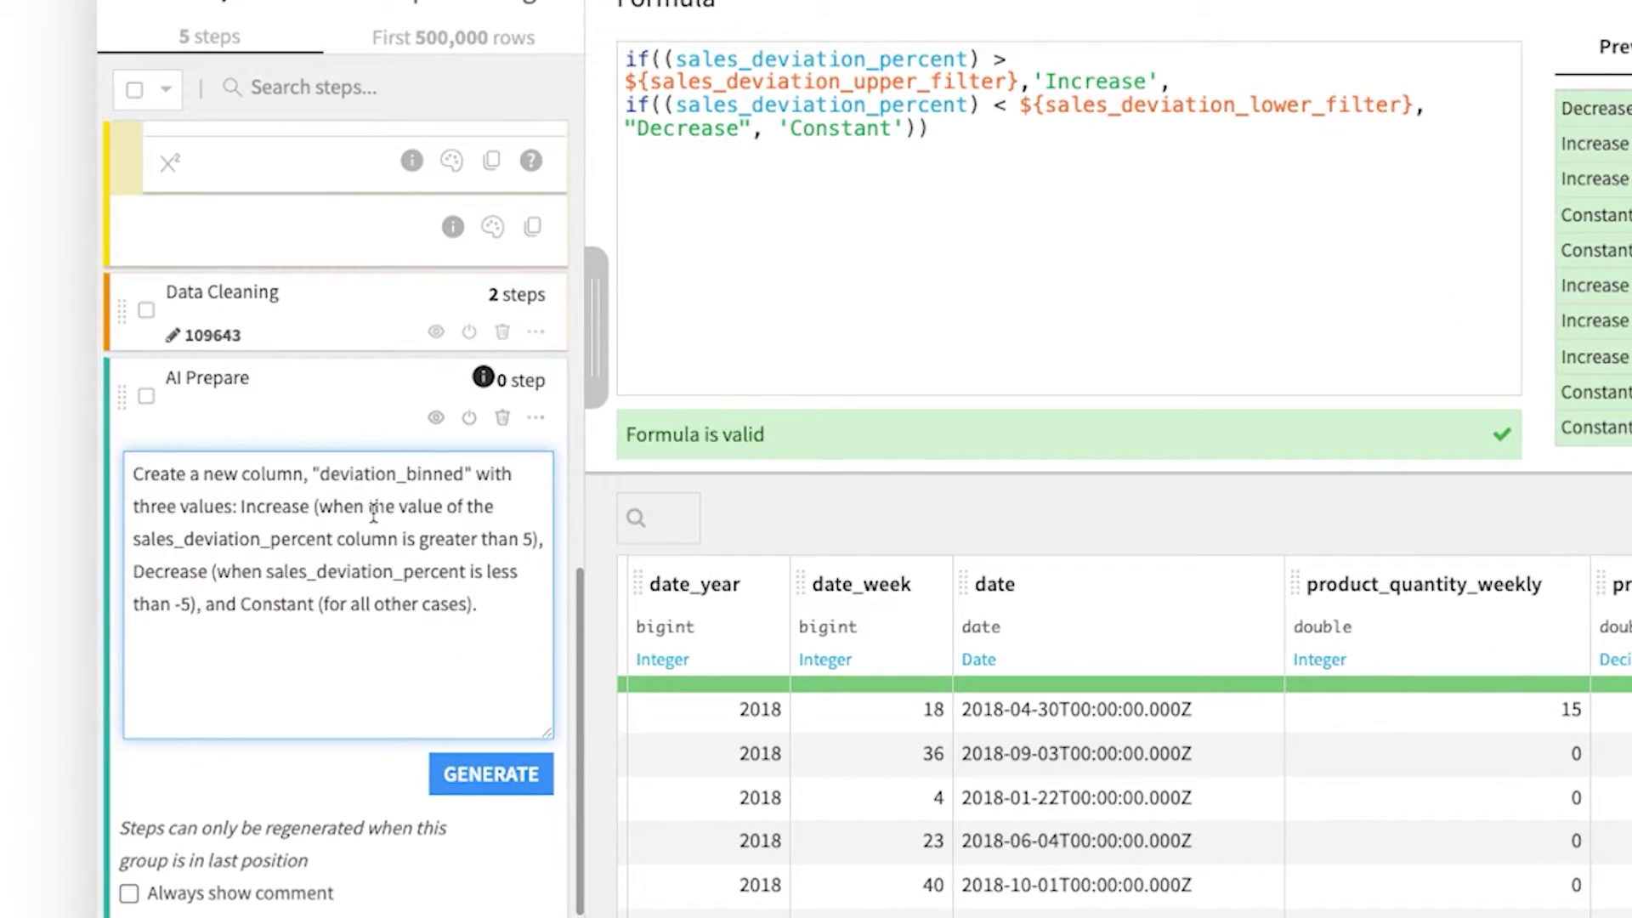
{"action": "left_click", "coordinate": [513, 776]}
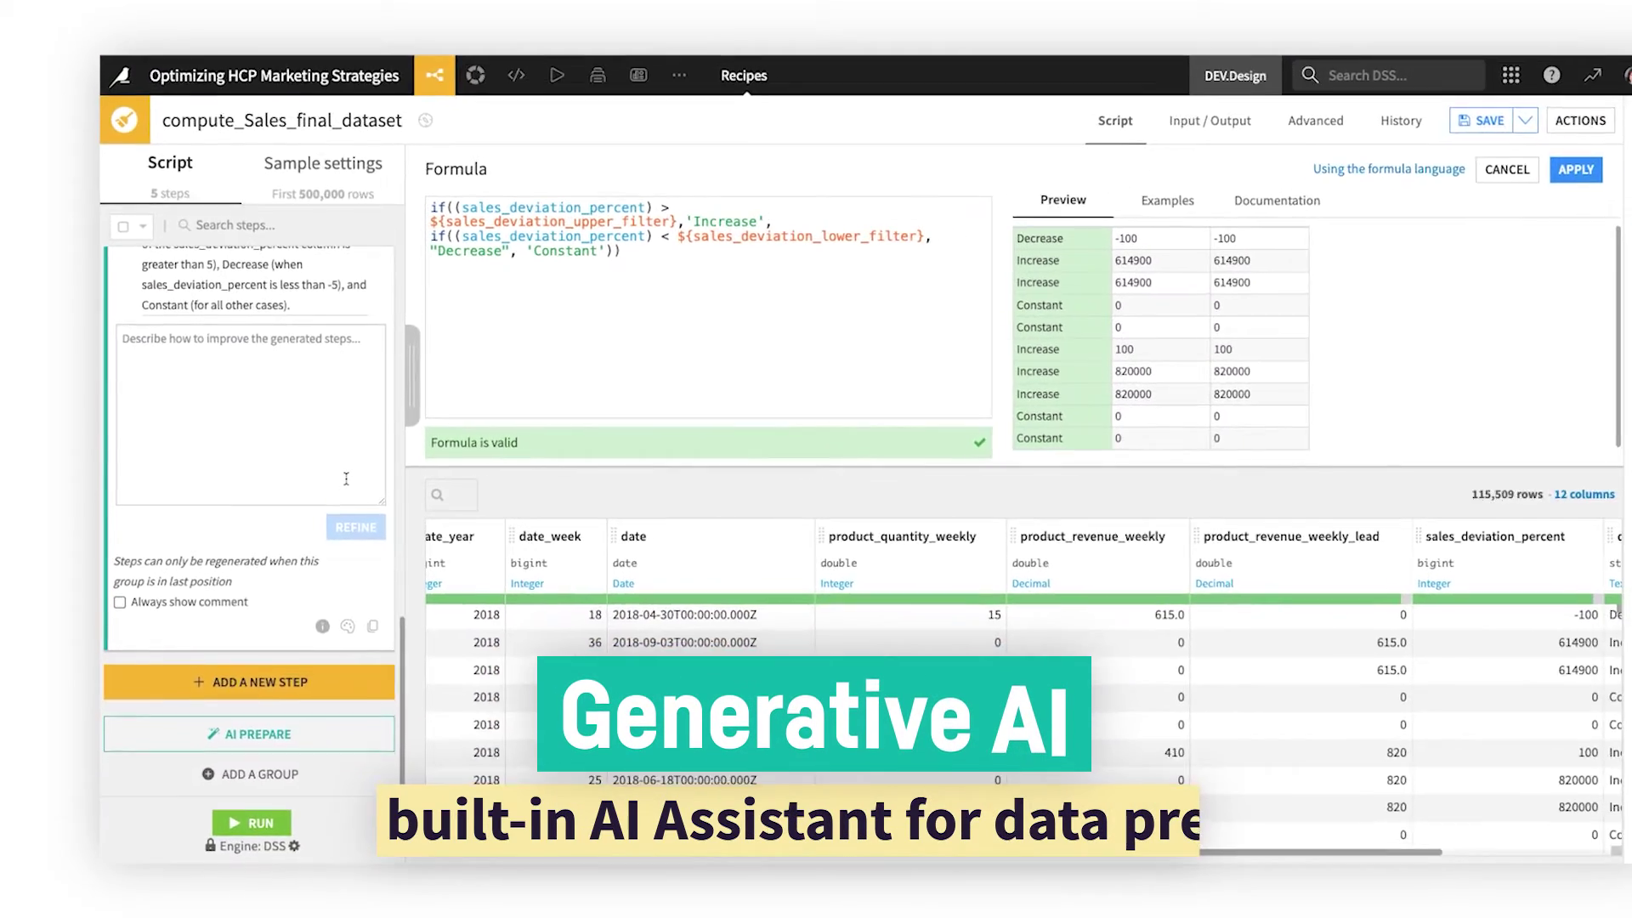
{"action": "scroll", "coordinate": [326, 477], "scroll_direction": "up", "scroll_amount": 1}
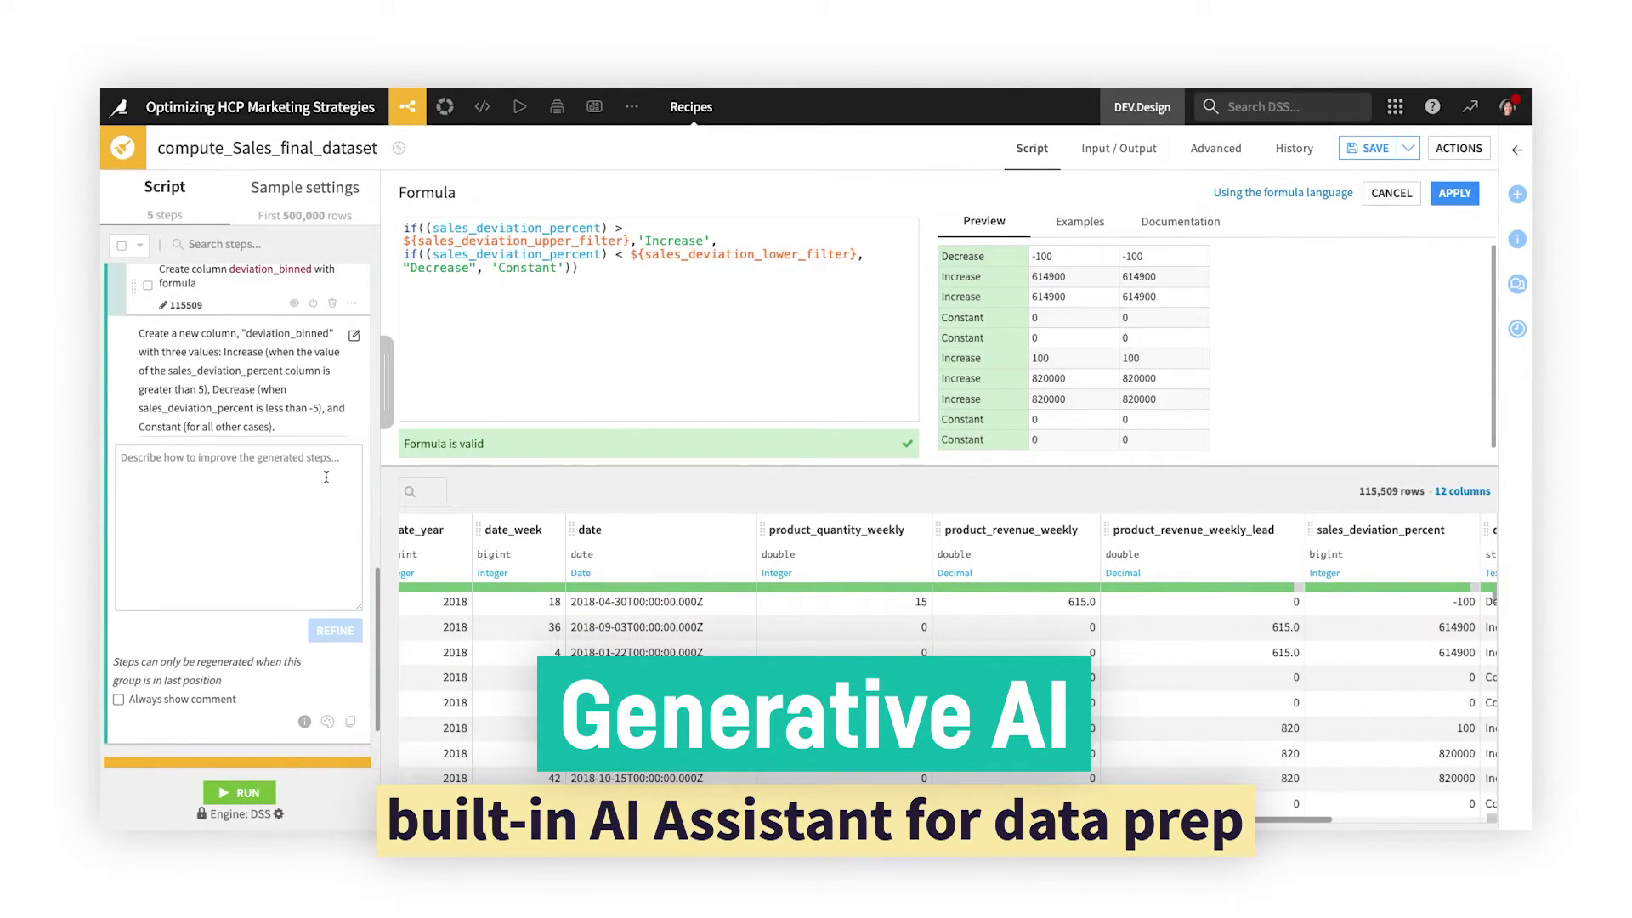
{"action": "left_click", "coordinate": [241, 308]}
{"action": "left_click", "coordinate": [255, 467]}
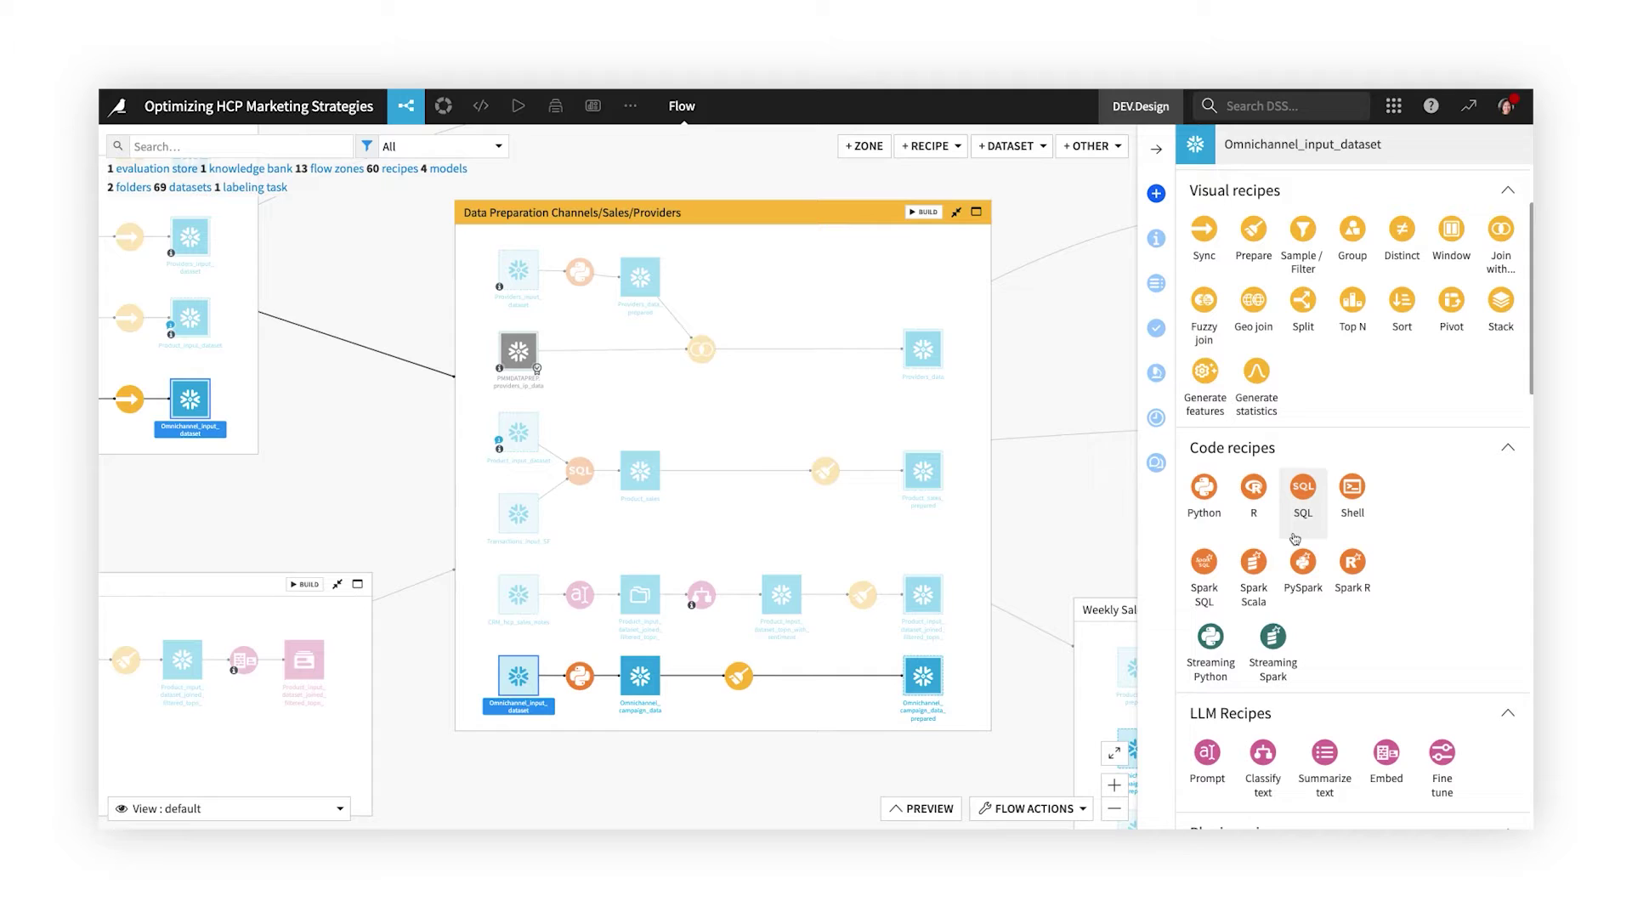
Open the Python recipe downstream of Omnichannel_input_dataset
{"action": "double_click", "coordinate": [580, 678]}
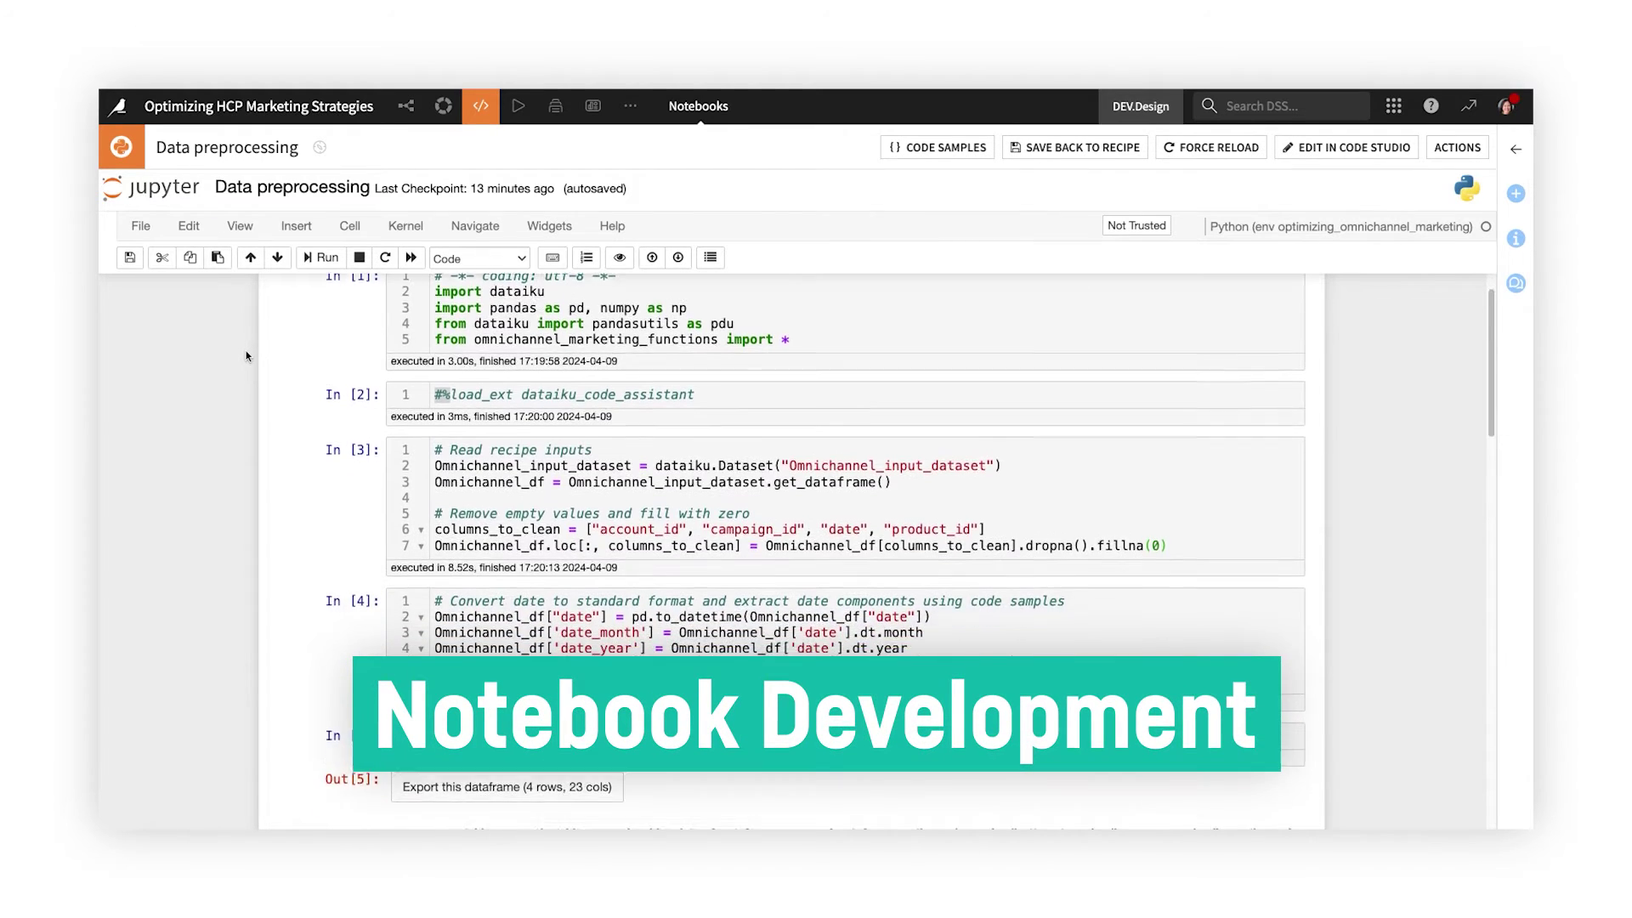
Review the Data preprocessing notebook cells and the Change kernel list, keeping the current environment
{"action": "scroll", "coordinate": [247, 356], "scroll_direction": "down", "scroll_amount": 5}
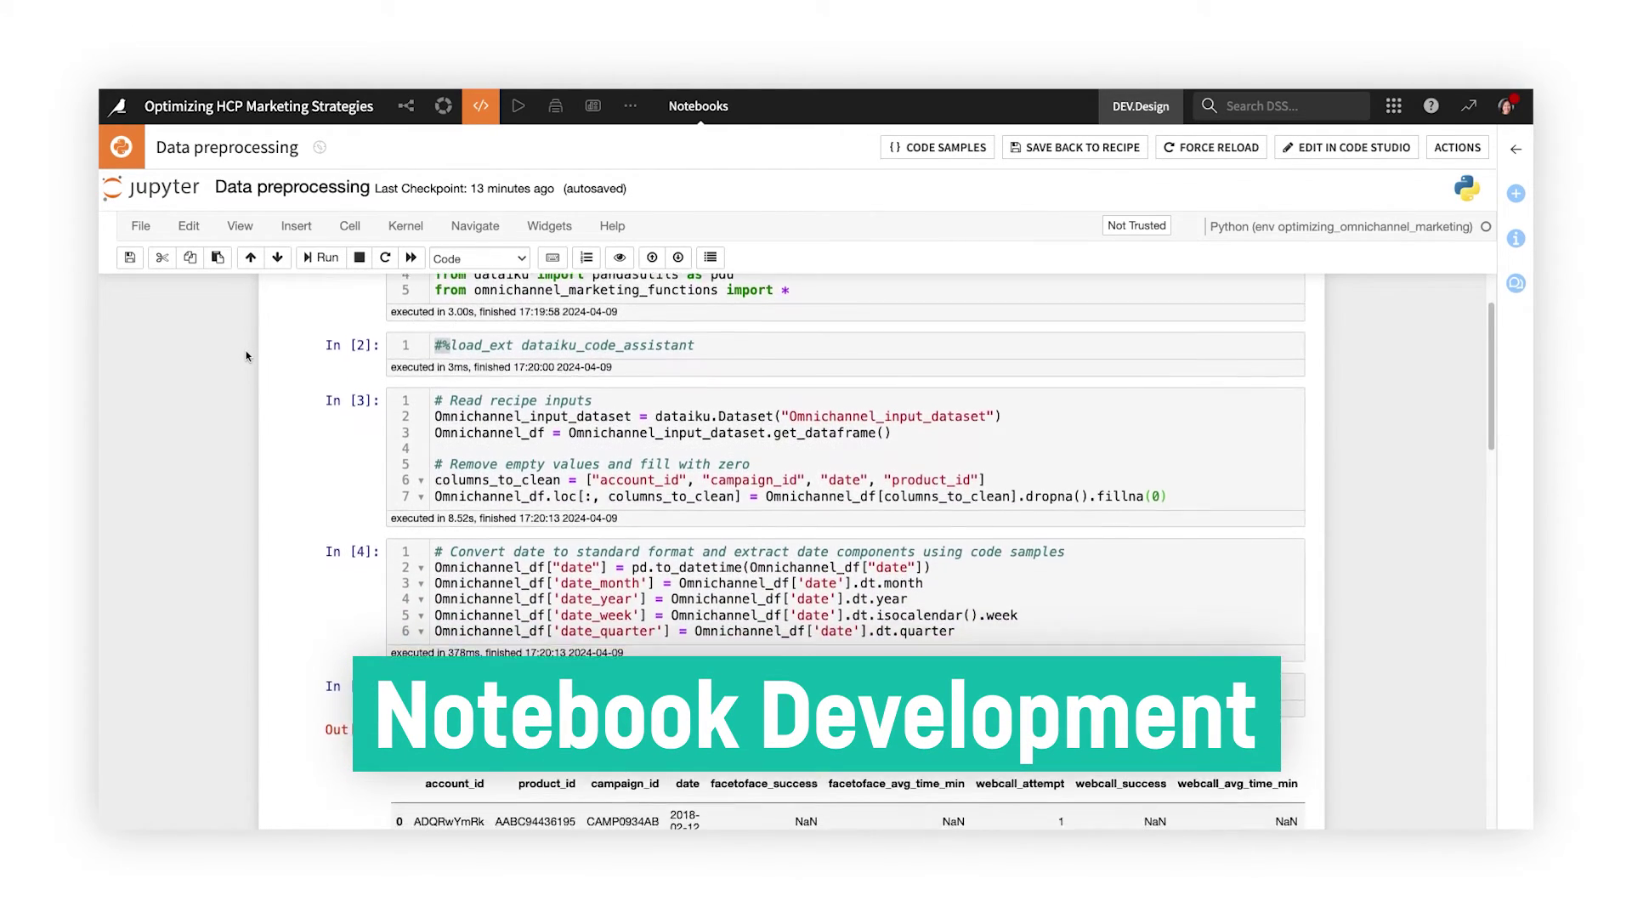
{"action": "scroll", "coordinate": [247, 355], "scroll_direction": "down", "scroll_amount": 7}
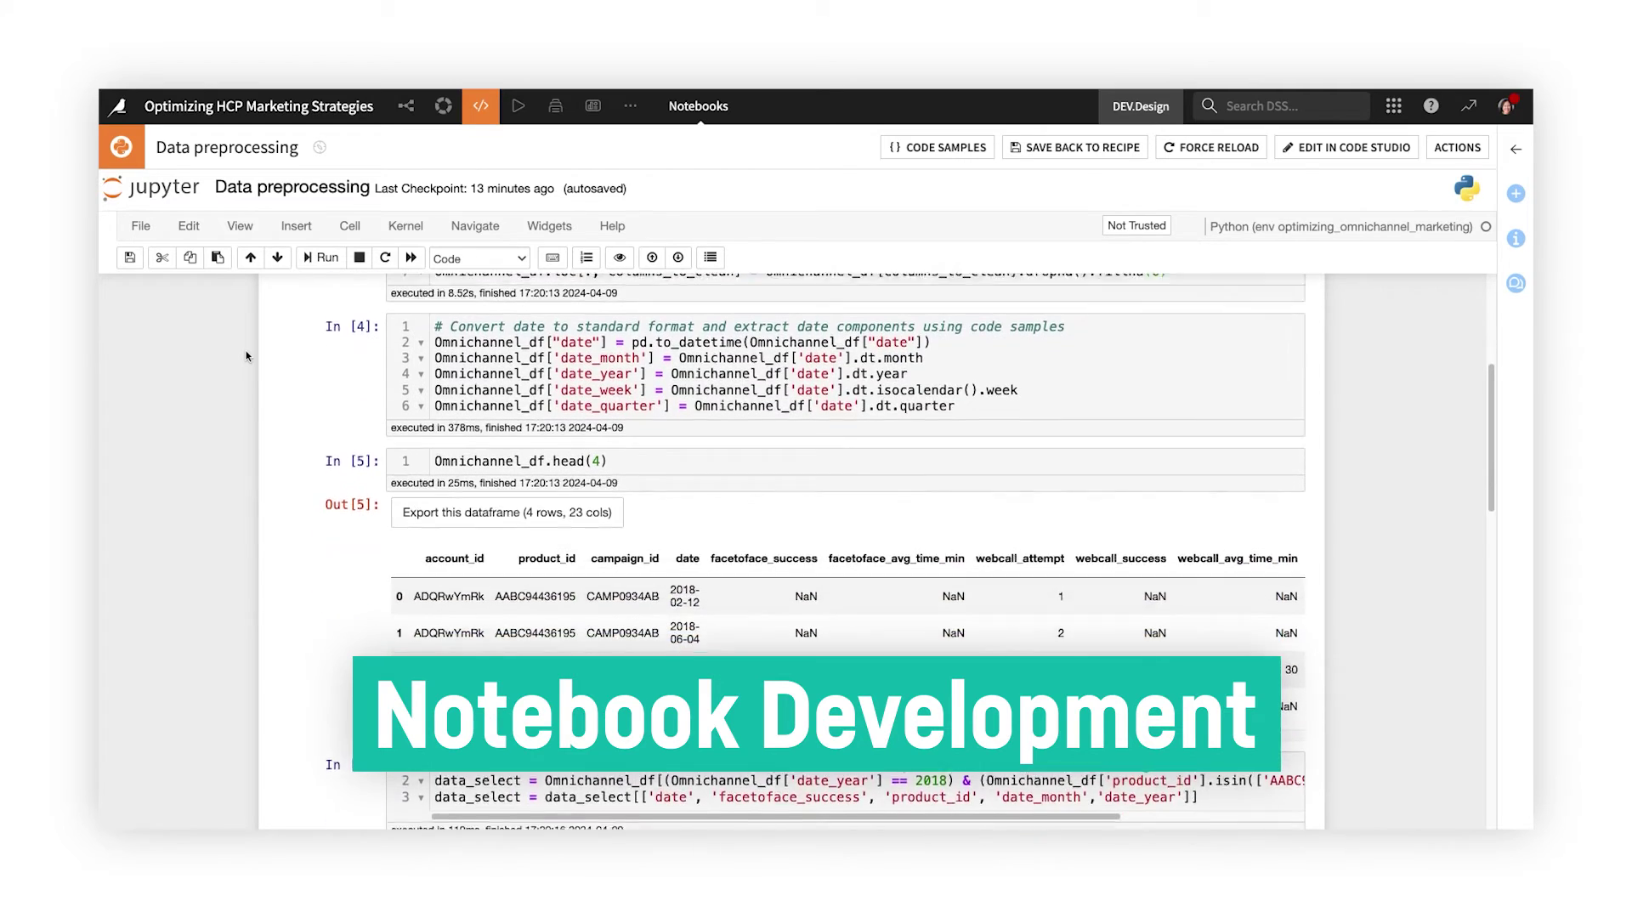
{"action": "scroll", "coordinate": [247, 356], "scroll_direction": "down", "scroll_amount": 1}
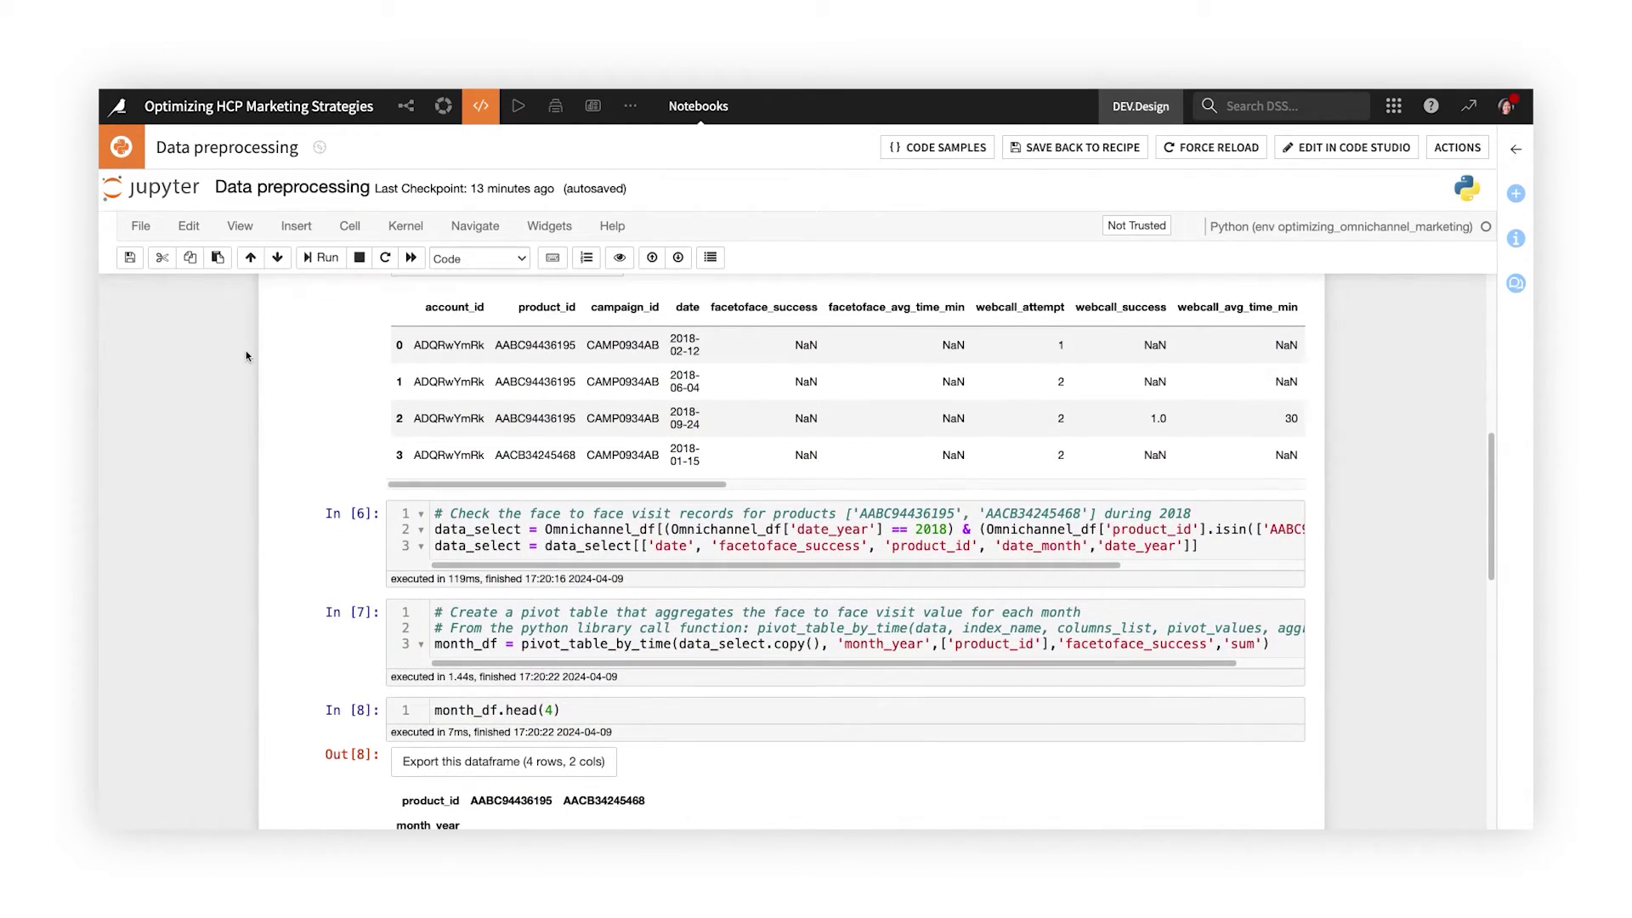
{"action": "left_click", "coordinate": [405, 225]}
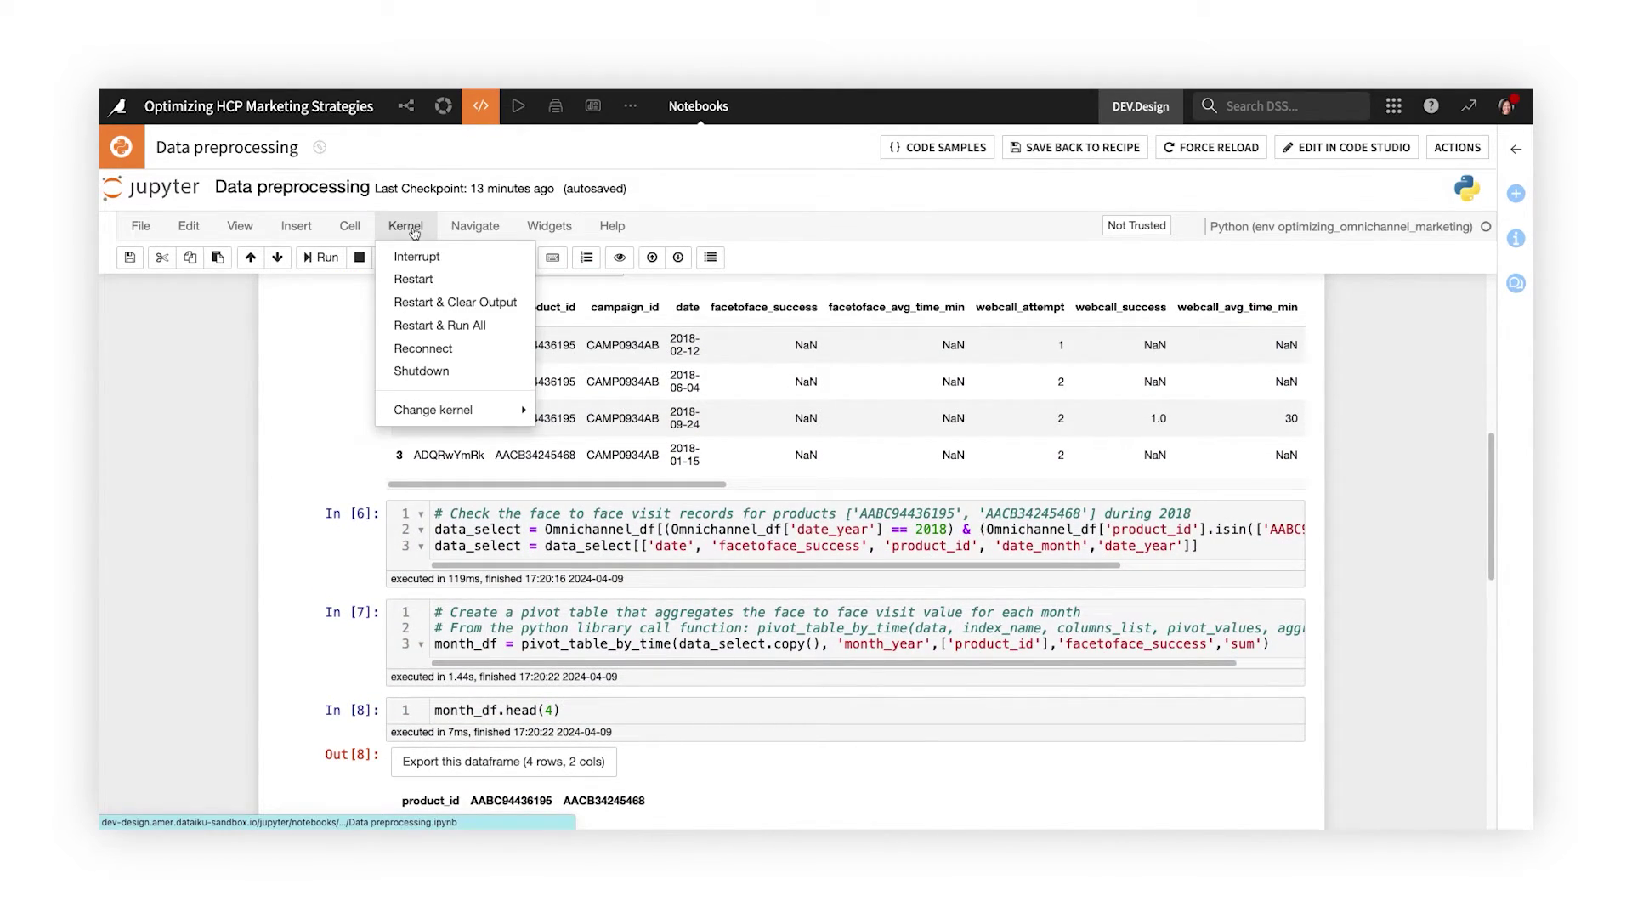
{"action": "mouse_move", "coordinate": [458, 406]}
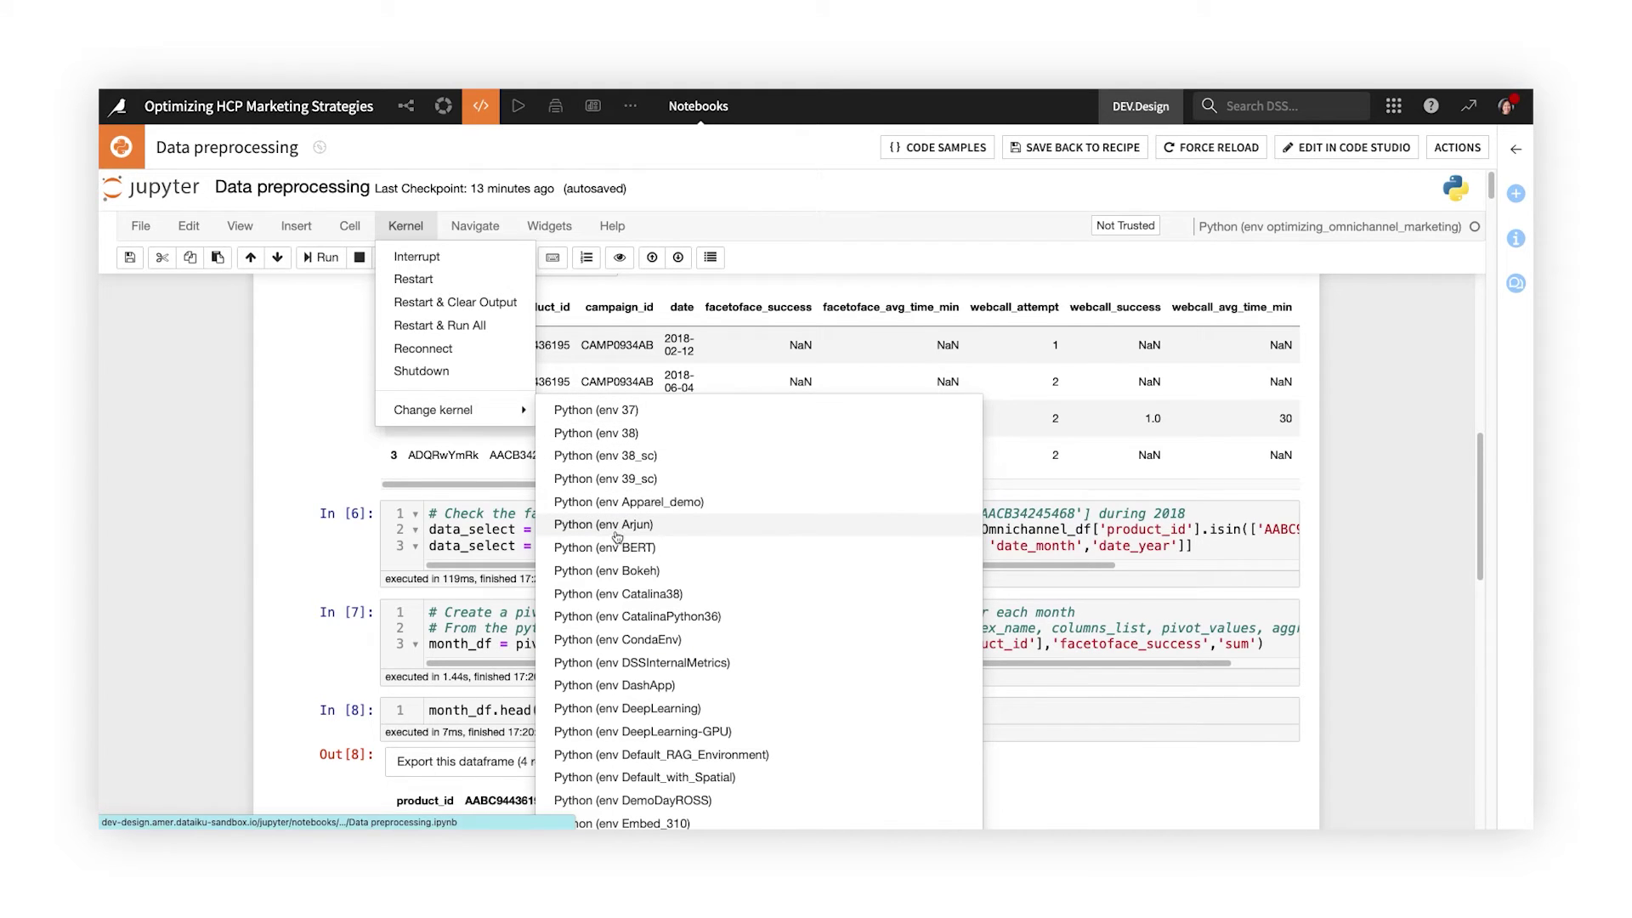
{"action": "scroll", "coordinate": [617, 540], "scroll_direction": "down", "scroll_amount": 2}
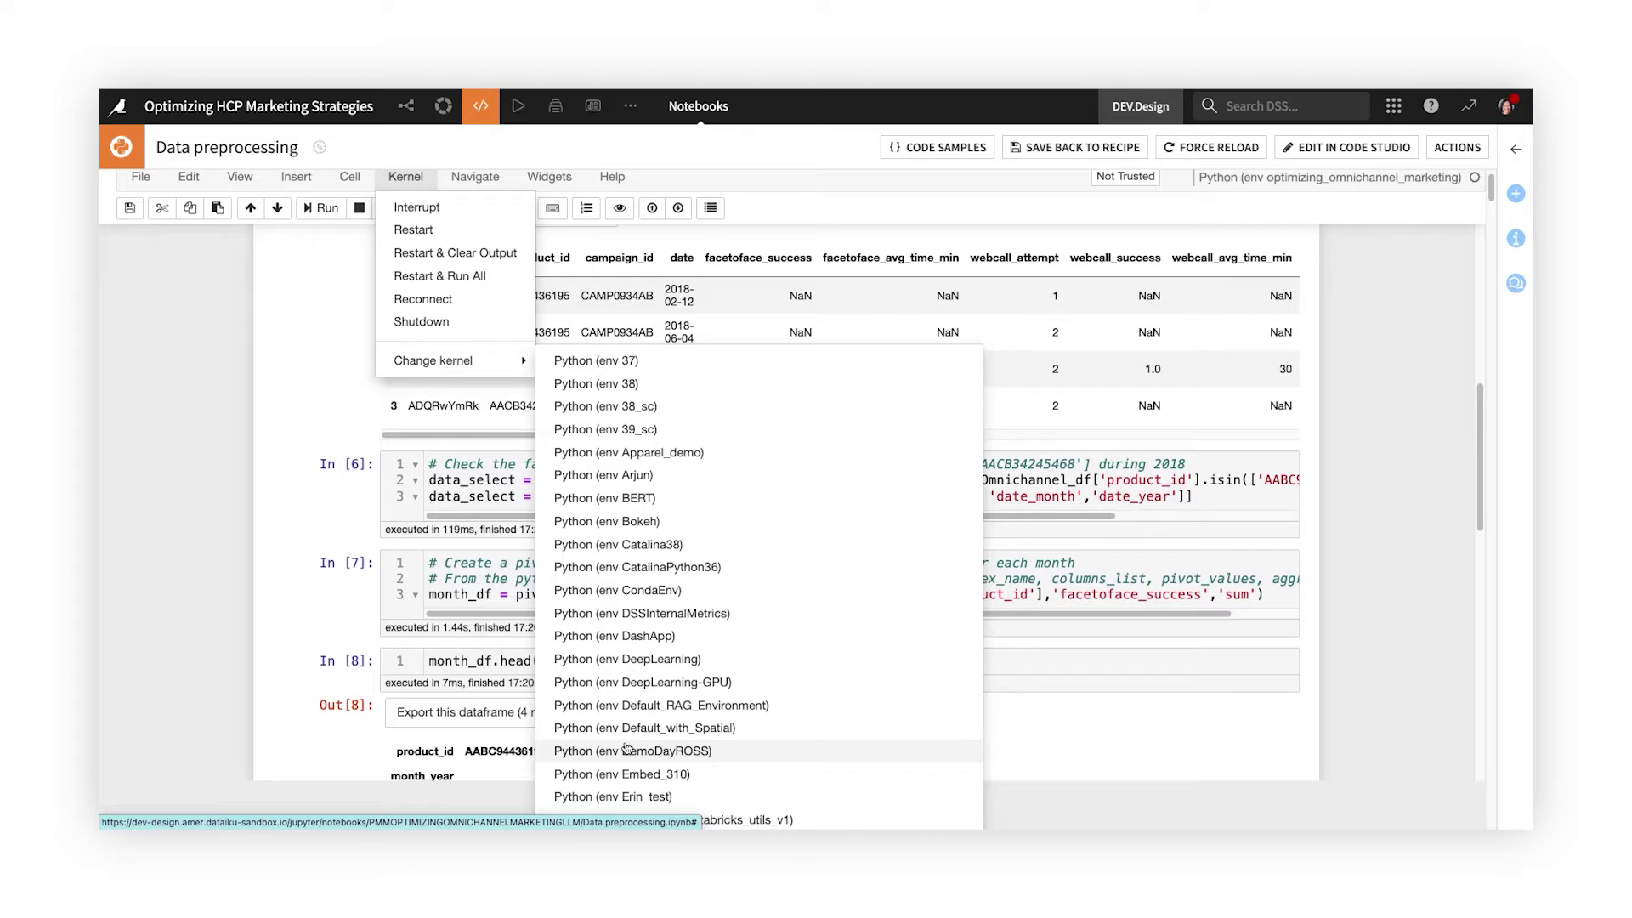
{"action": "scroll", "coordinate": [758, 321], "scroll_direction": "up", "scroll_amount": 2}
{"action": "left_click", "coordinate": [810, 218]}
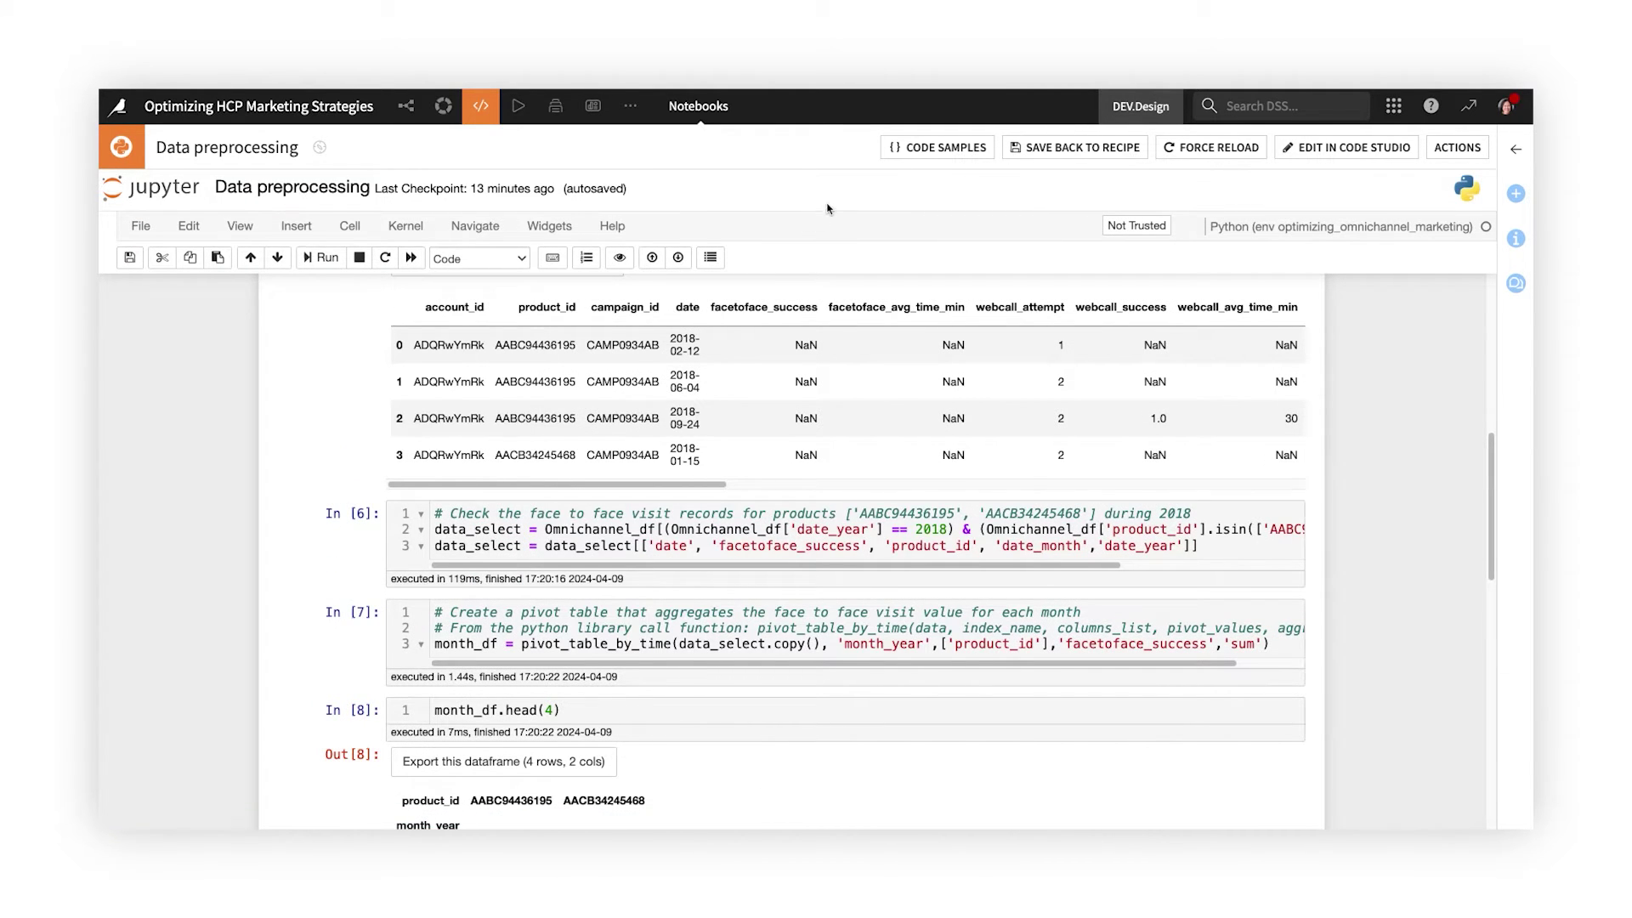
Preview the MLflow experiment tracking and PCA code samples, then close the samples panel
{"action": "left_click", "coordinate": [909, 149]}
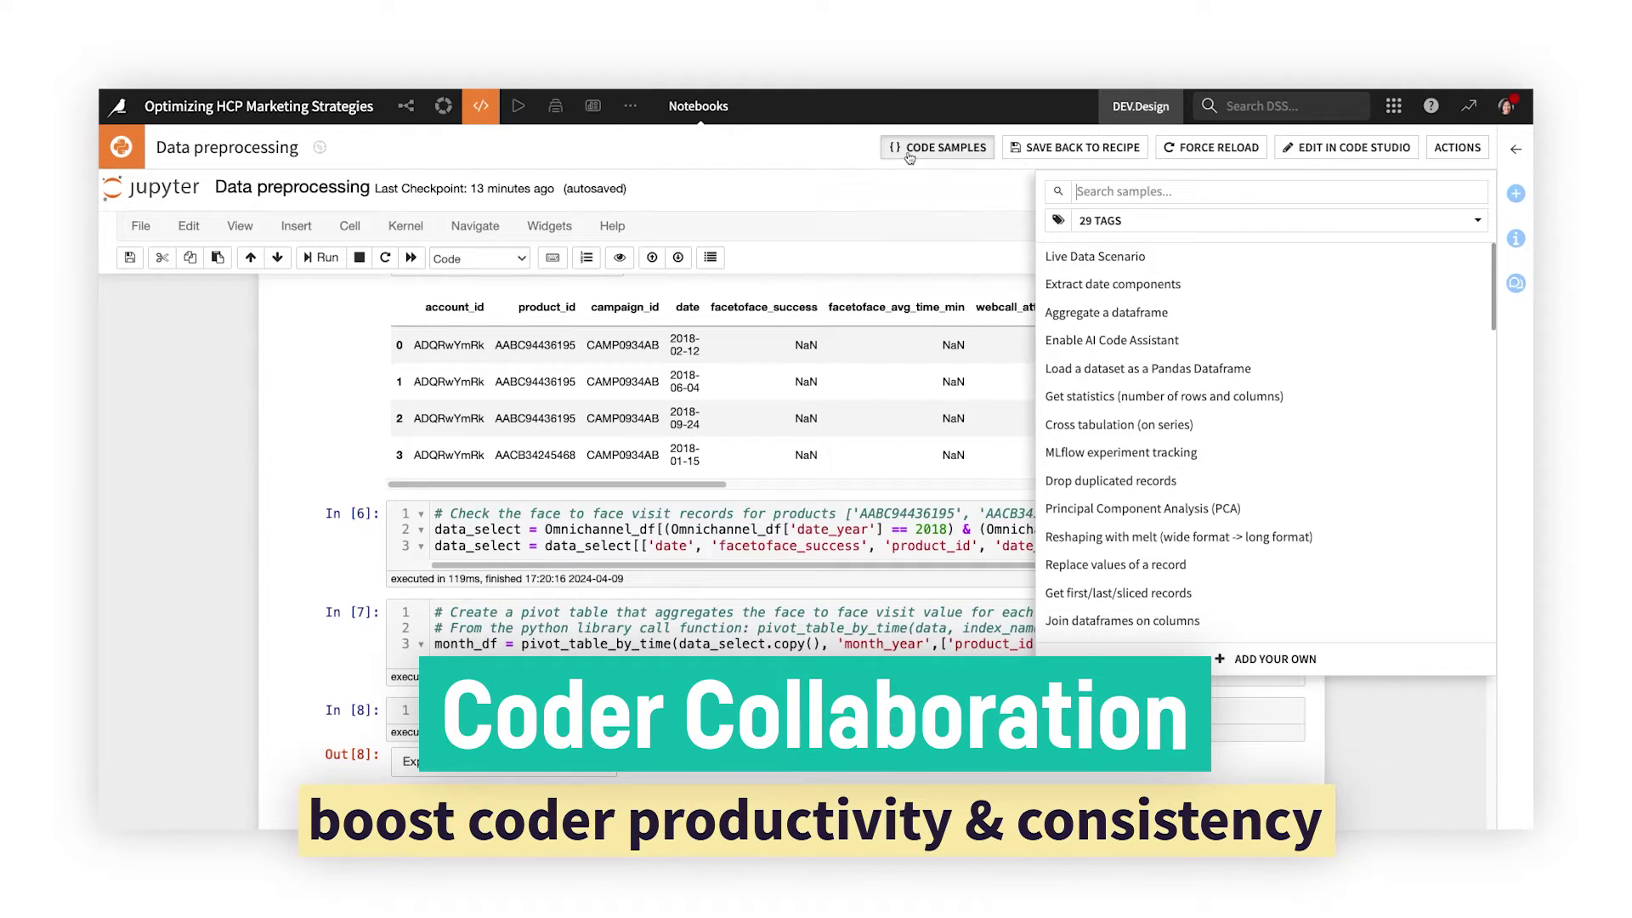
{"action": "left_click", "coordinate": [1084, 463]}
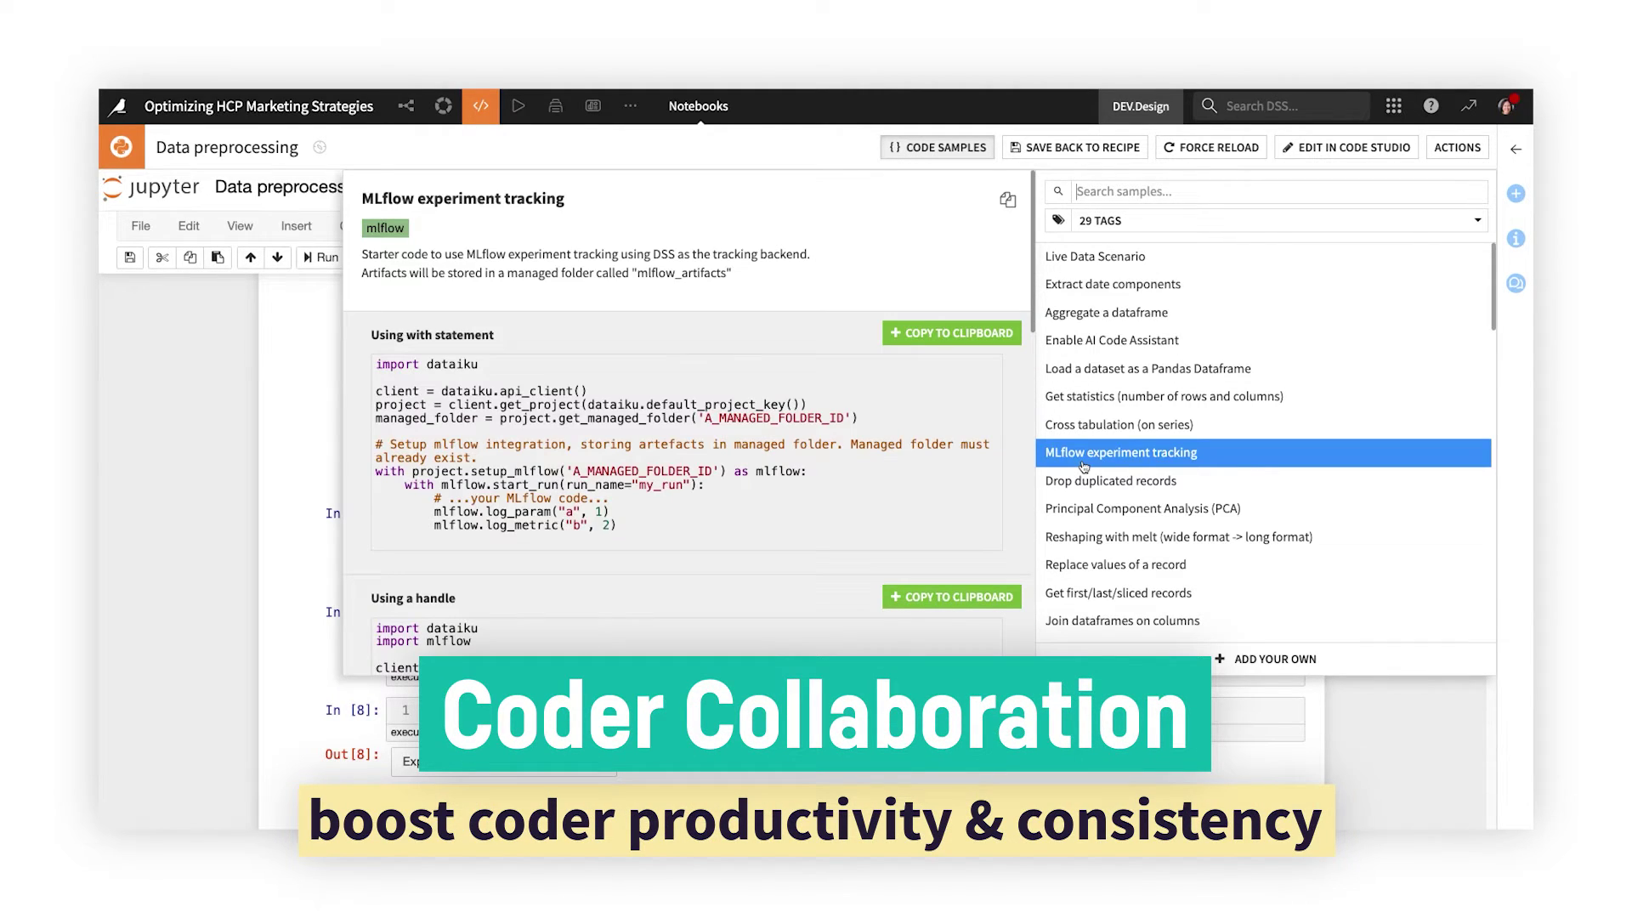
{"action": "left_click", "coordinate": [1087, 509]}
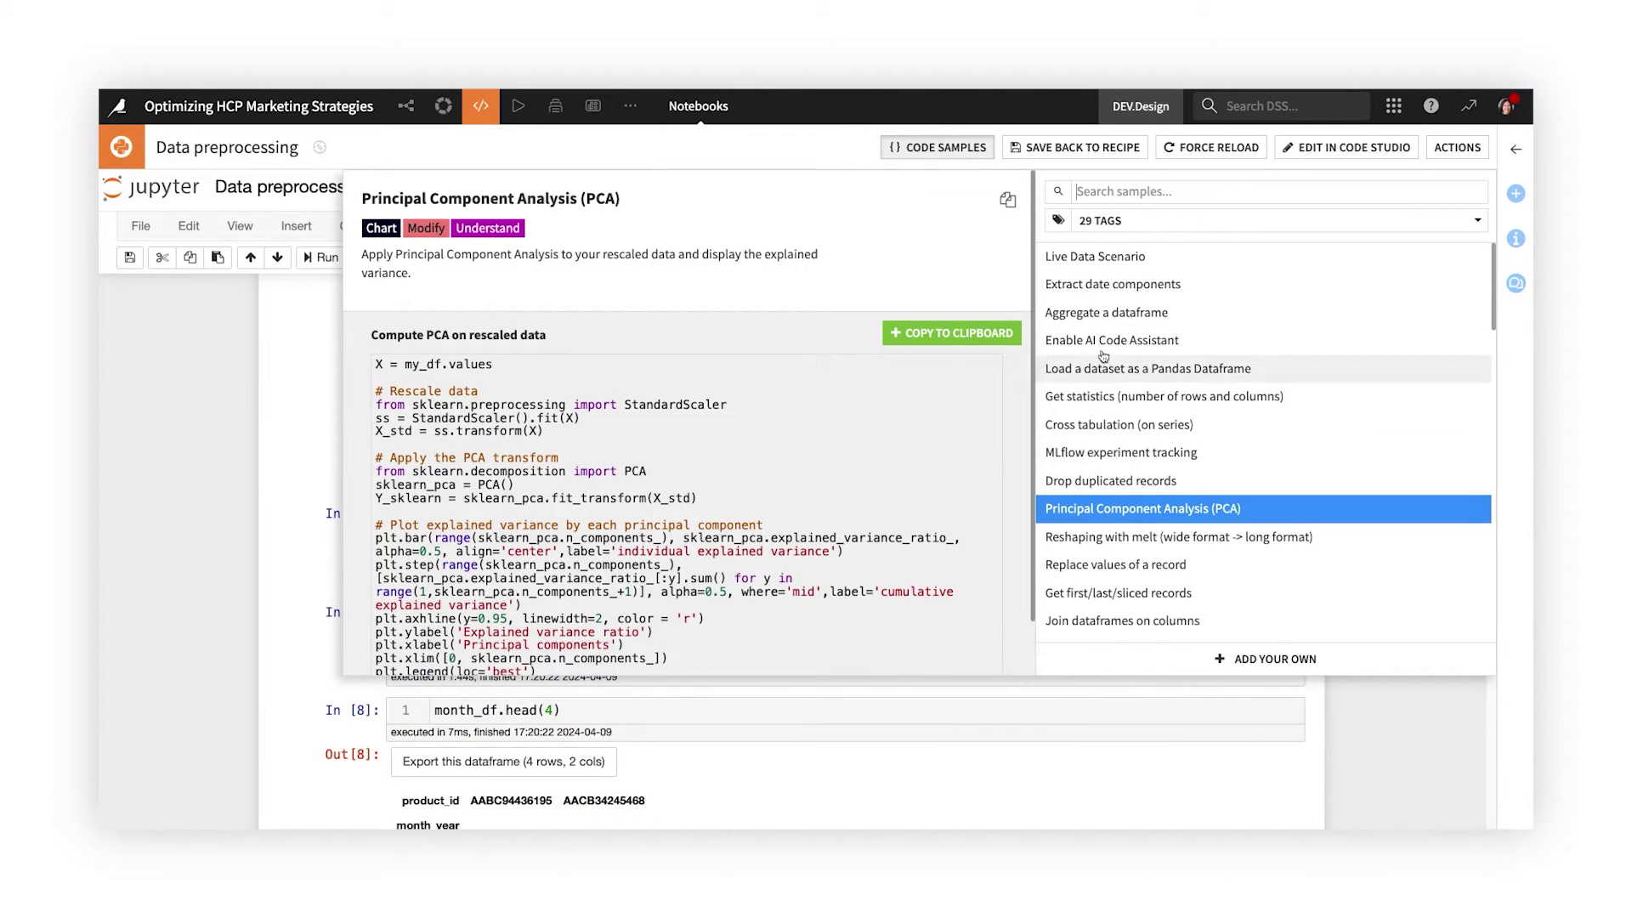
{"action": "left_click", "coordinate": [960, 150]}
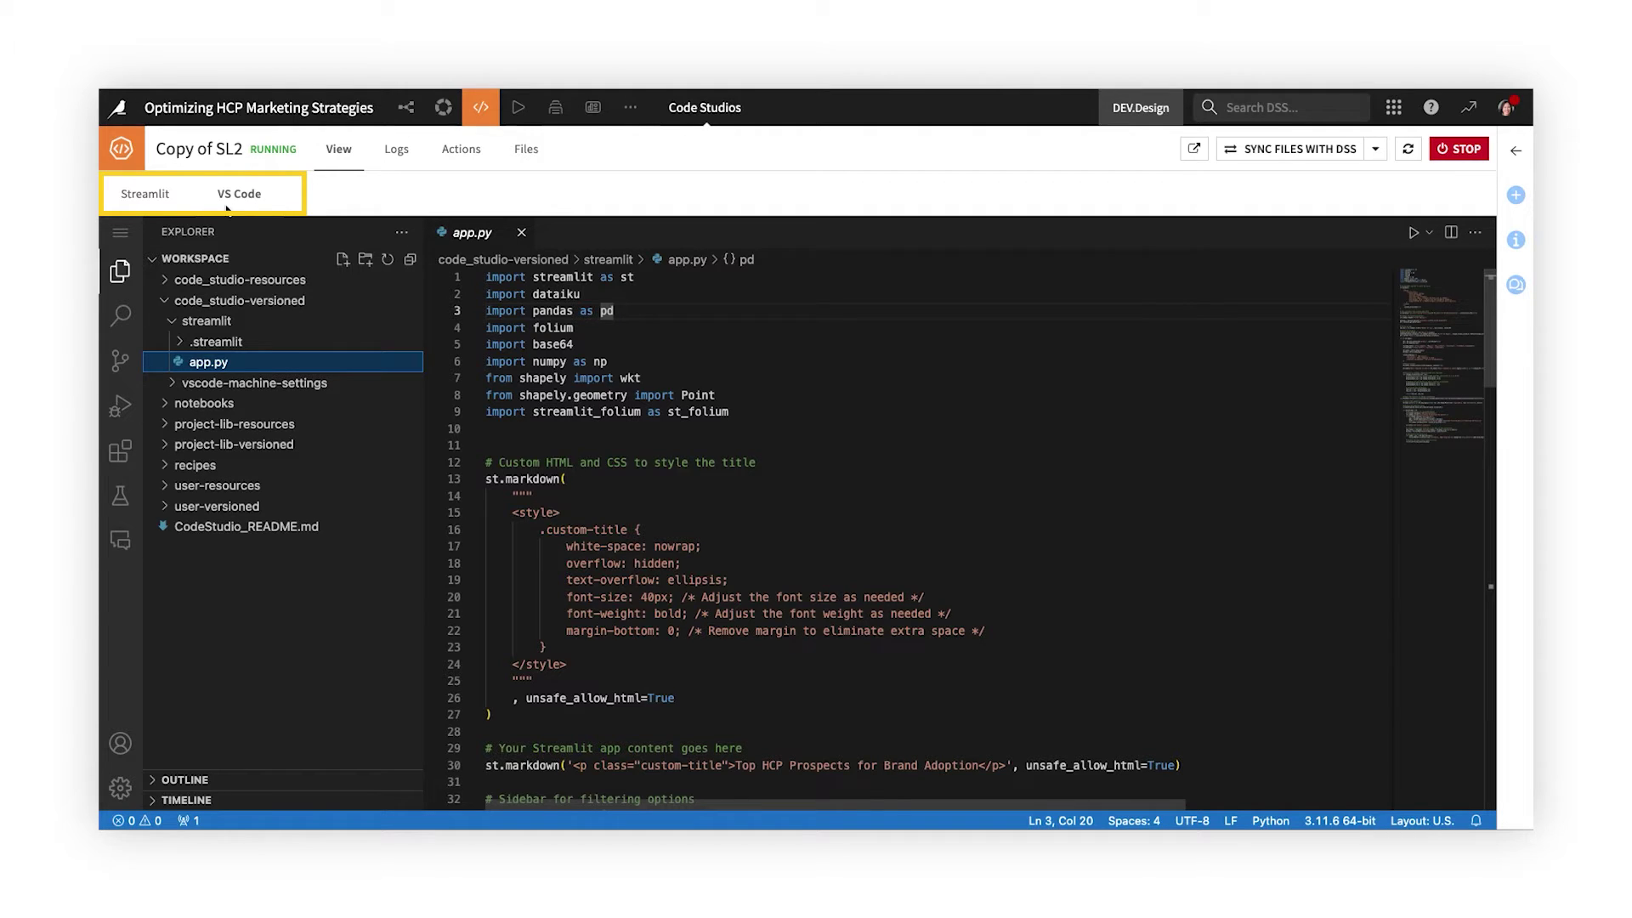
Preview the running Streamlit app, return to app.py, and briefly open the AI code assistant
{"action": "left_click", "coordinate": [146, 194]}
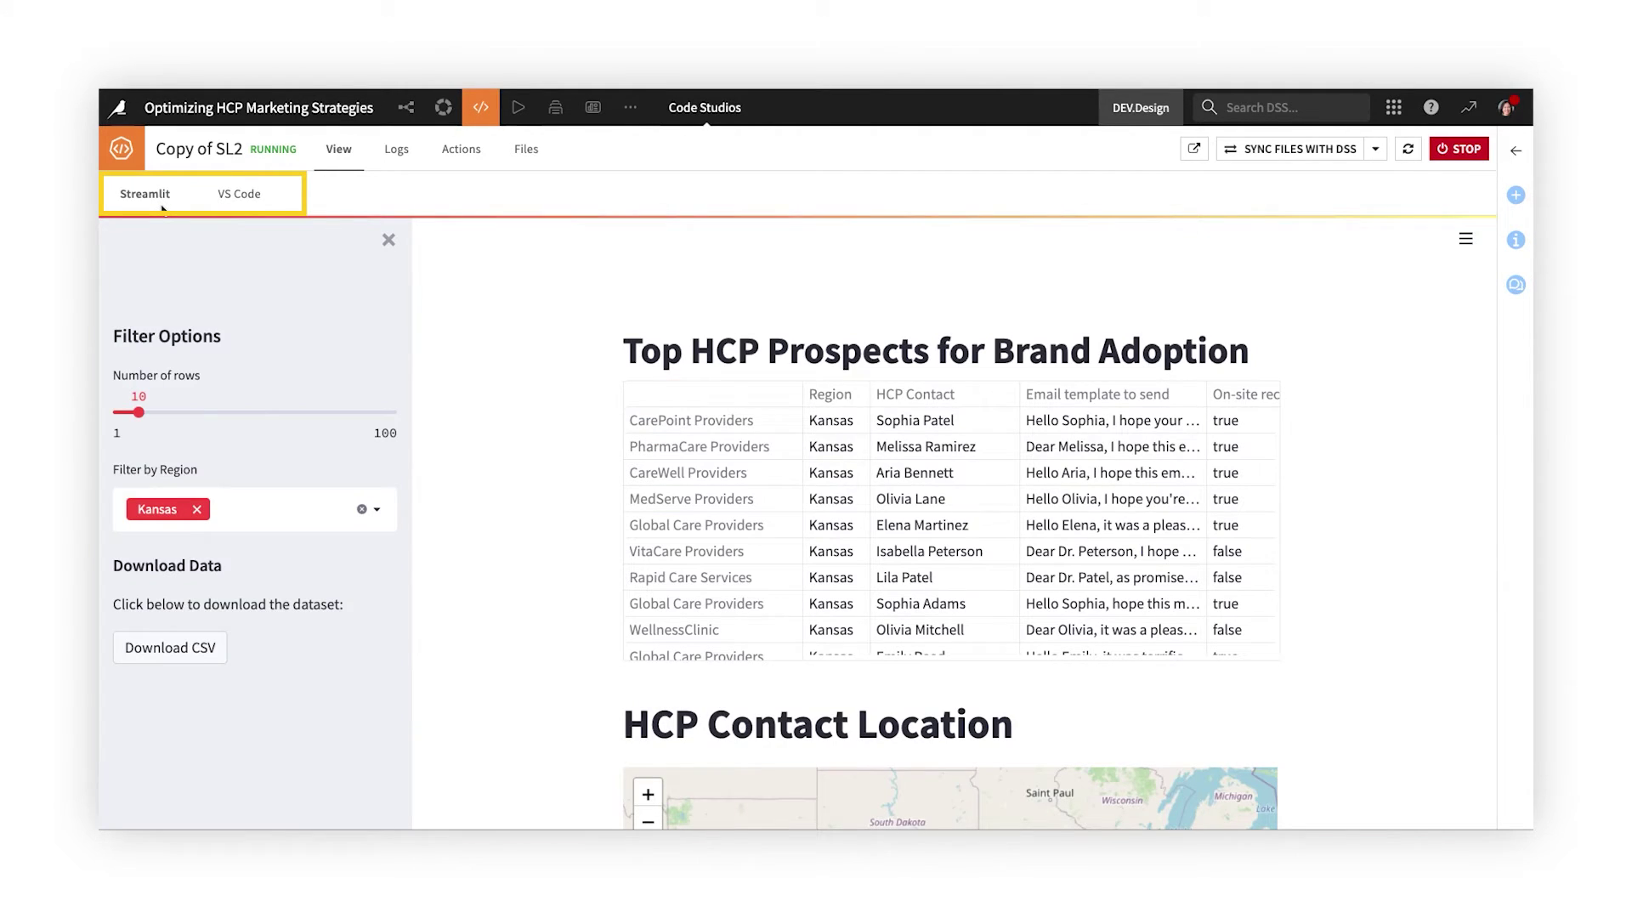
{"action": "left_click", "coordinate": [237, 195]}
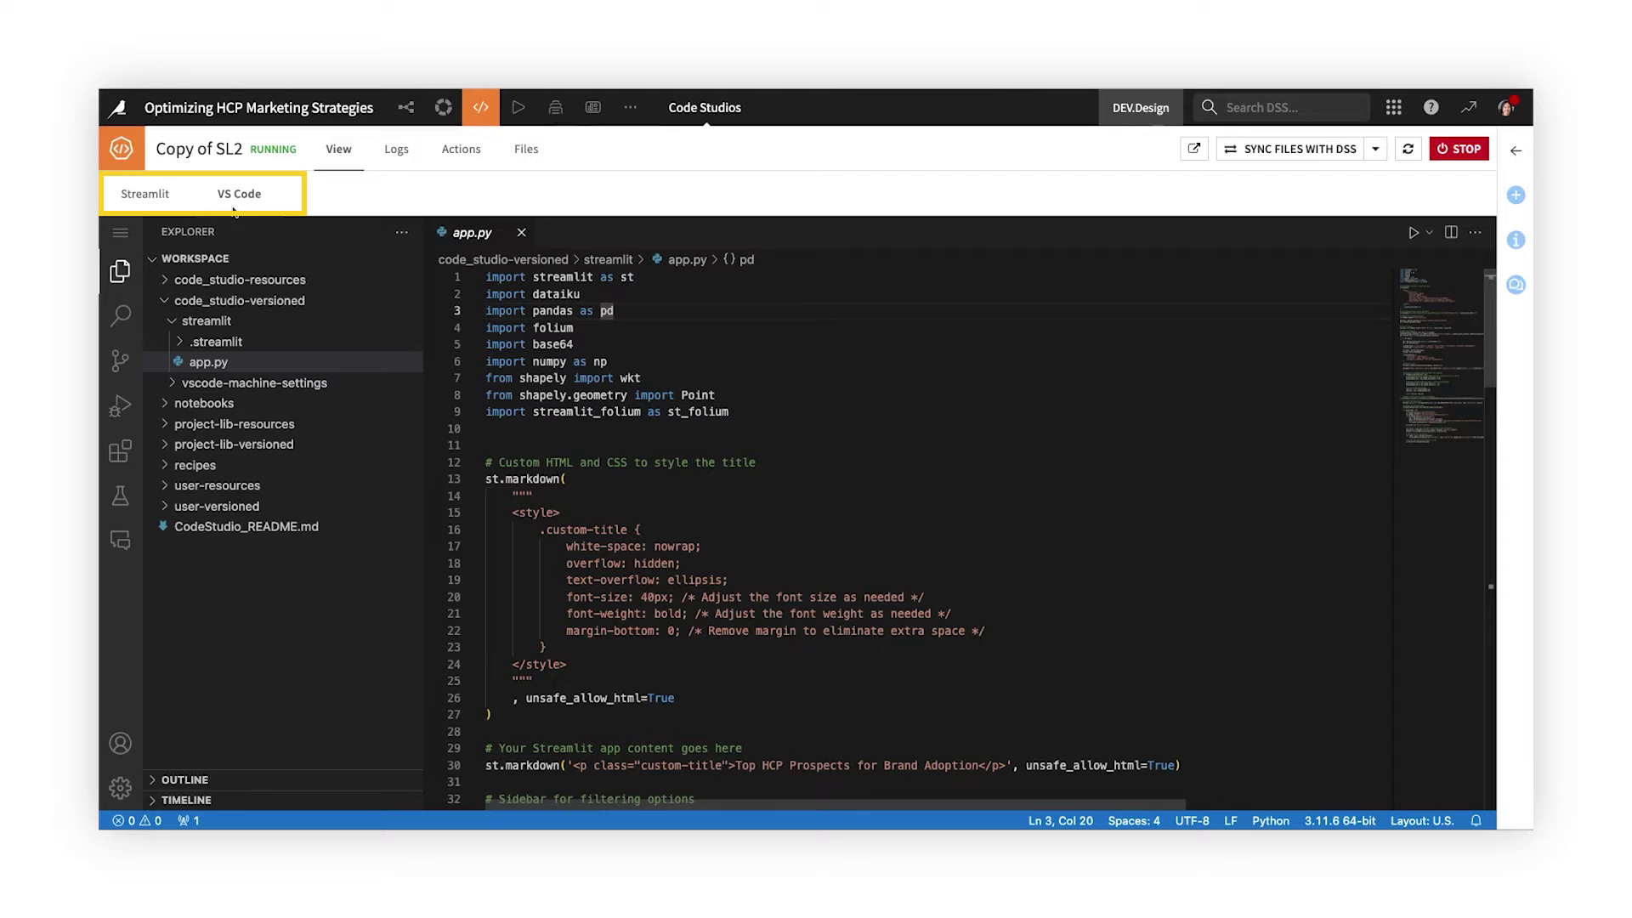
{"action": "left_click", "coordinate": [120, 539]}
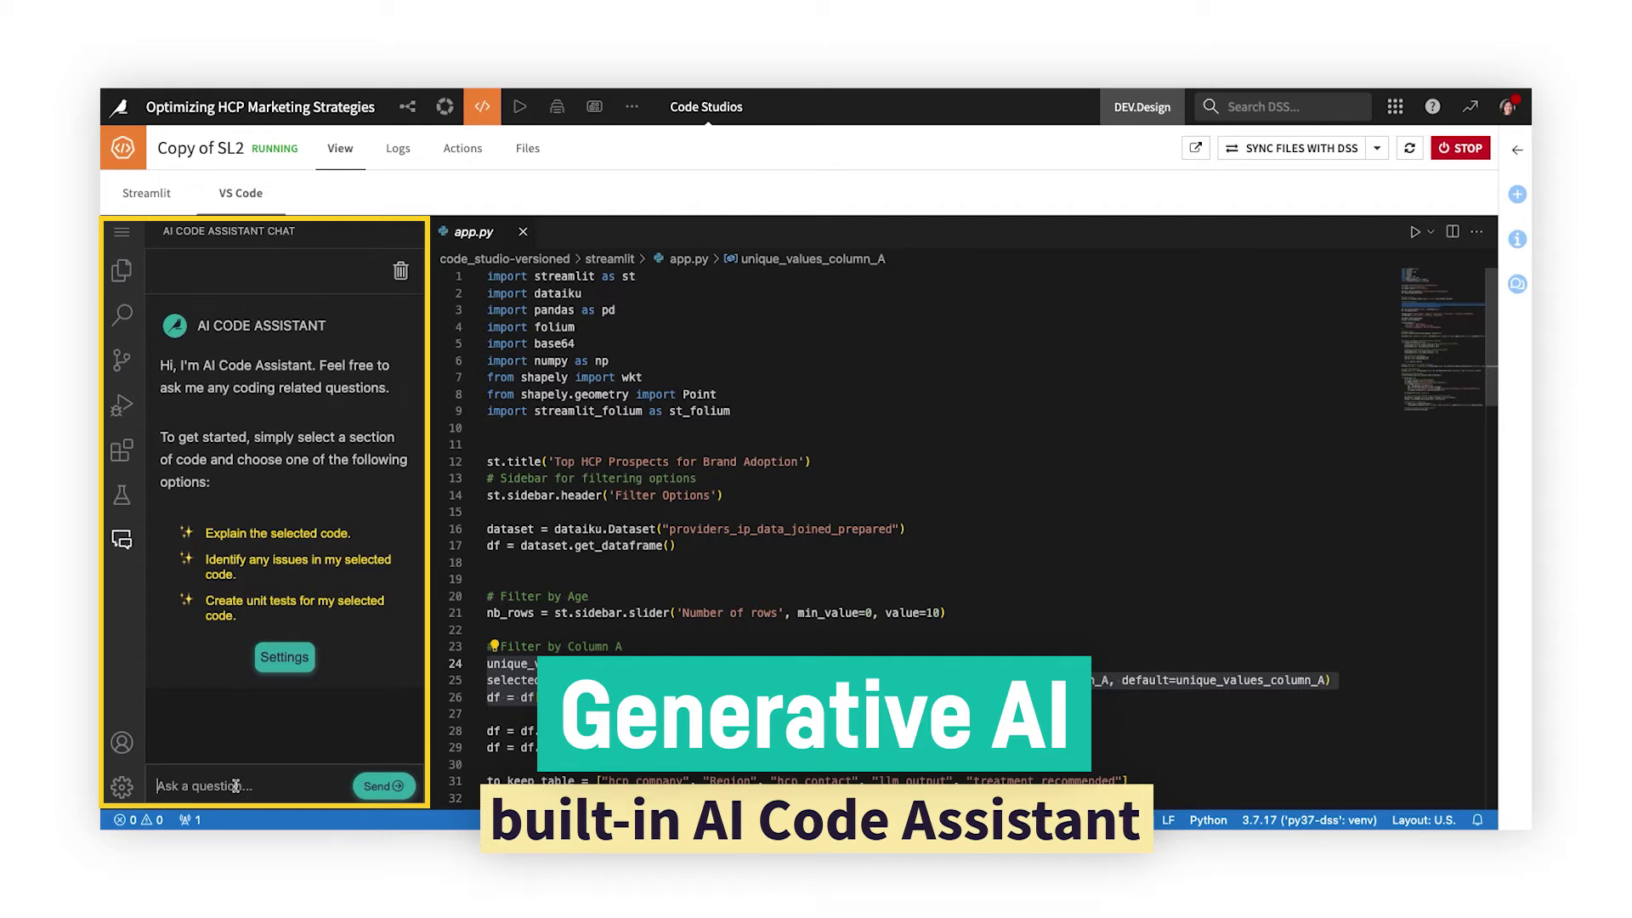
{"action": "left_click", "coordinate": [122, 270]}
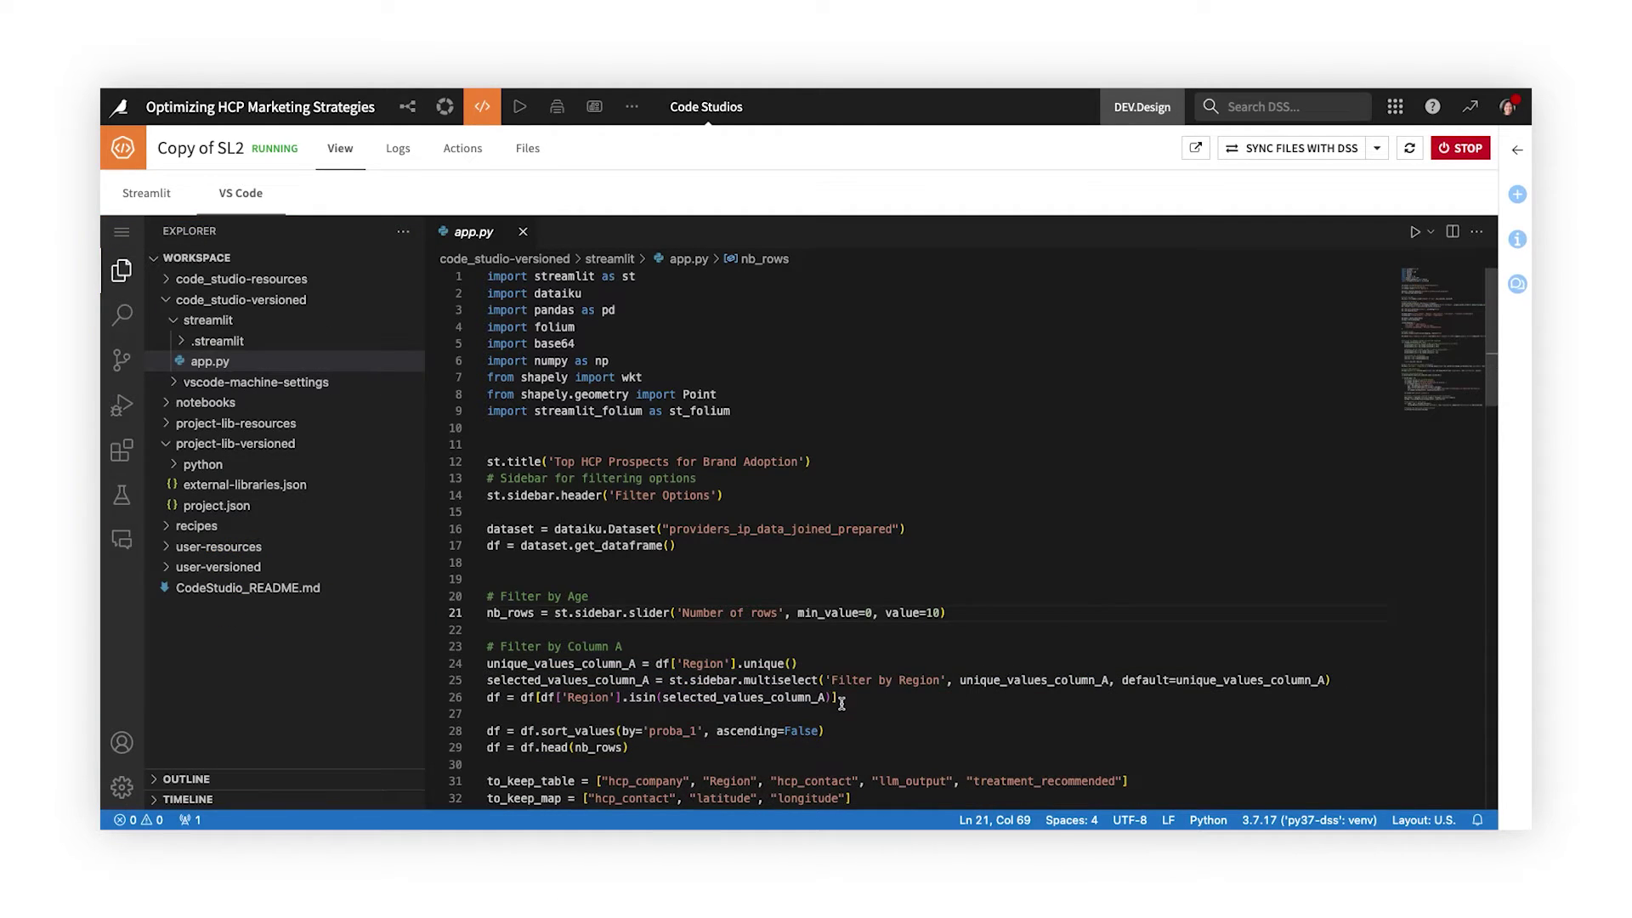
Select the Filter by Column A code and bring up its code assistant actions
{"action": "left_click_drag", "start_coordinate": [840, 697], "coordinate": [489, 664]}
{"action": "right_click", "coordinate": [502, 670]}
{"action": "mouse_move", "coordinate": [502, 672]}
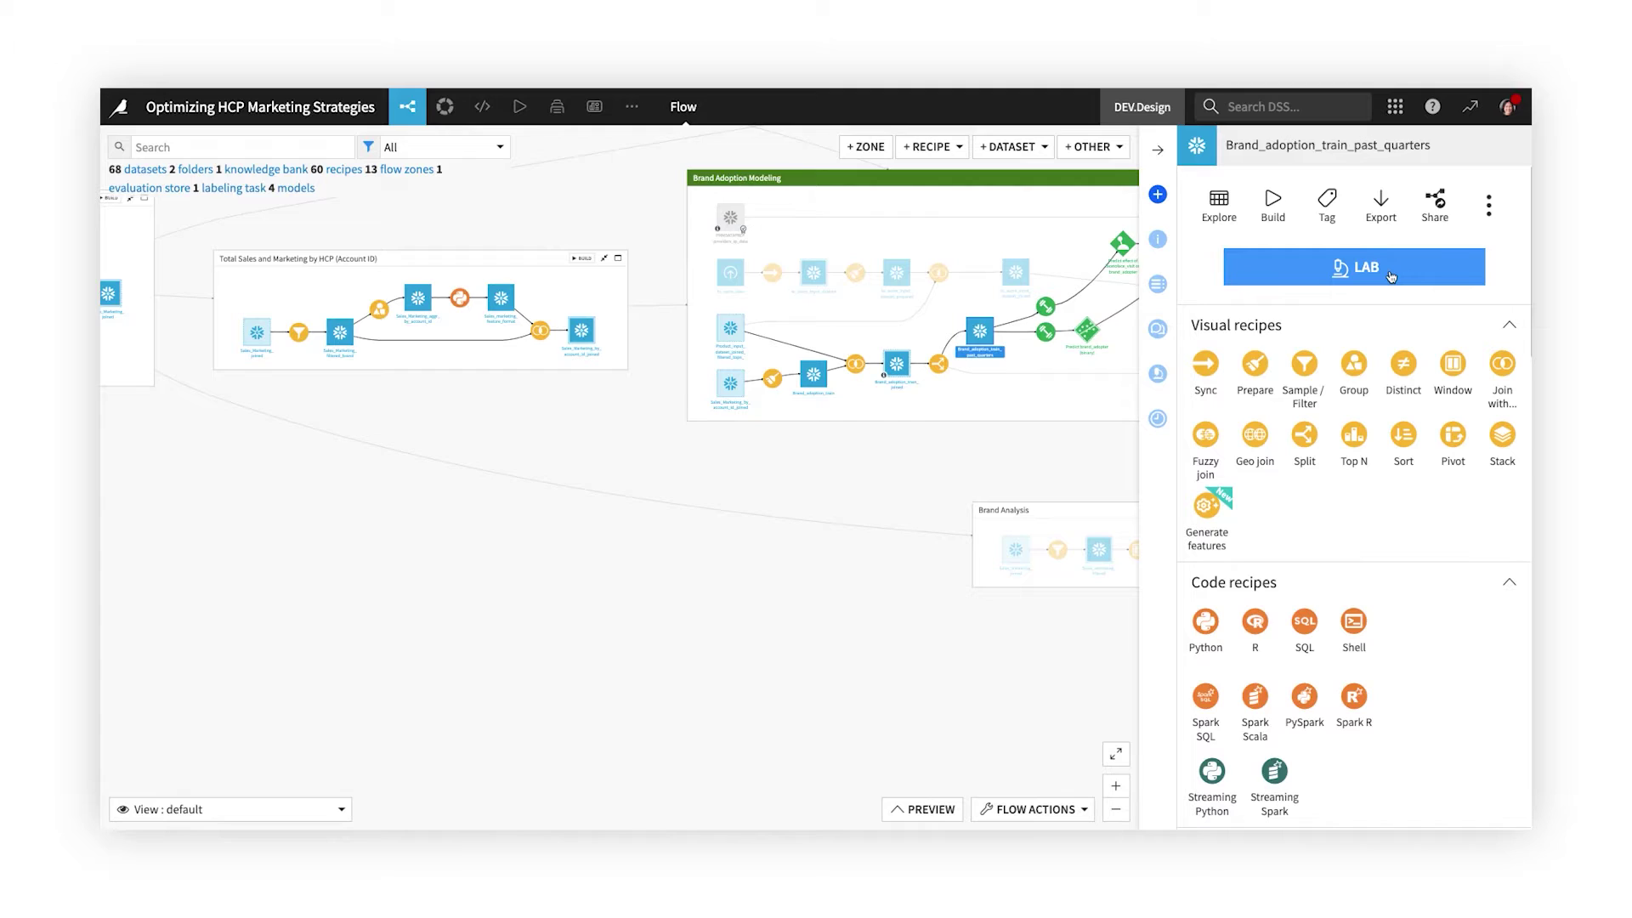
Start an AutoML prediction on brand_adopter from the dataset's Lab options
{"action": "left_click", "coordinate": [1391, 277]}
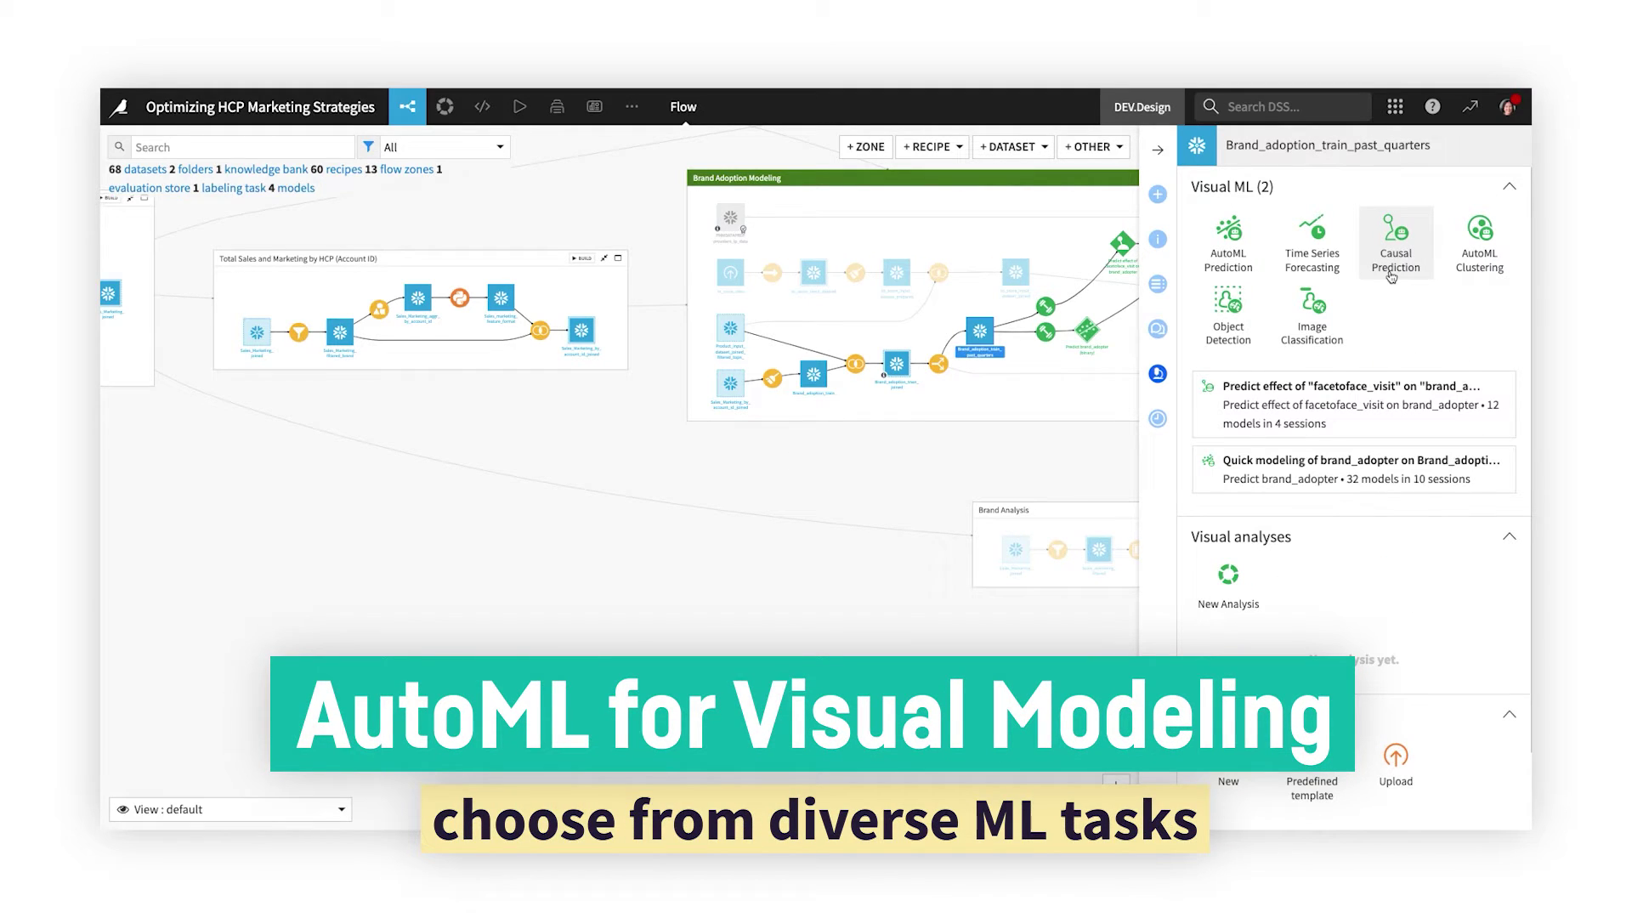
{"action": "left_click", "coordinate": [1229, 255]}
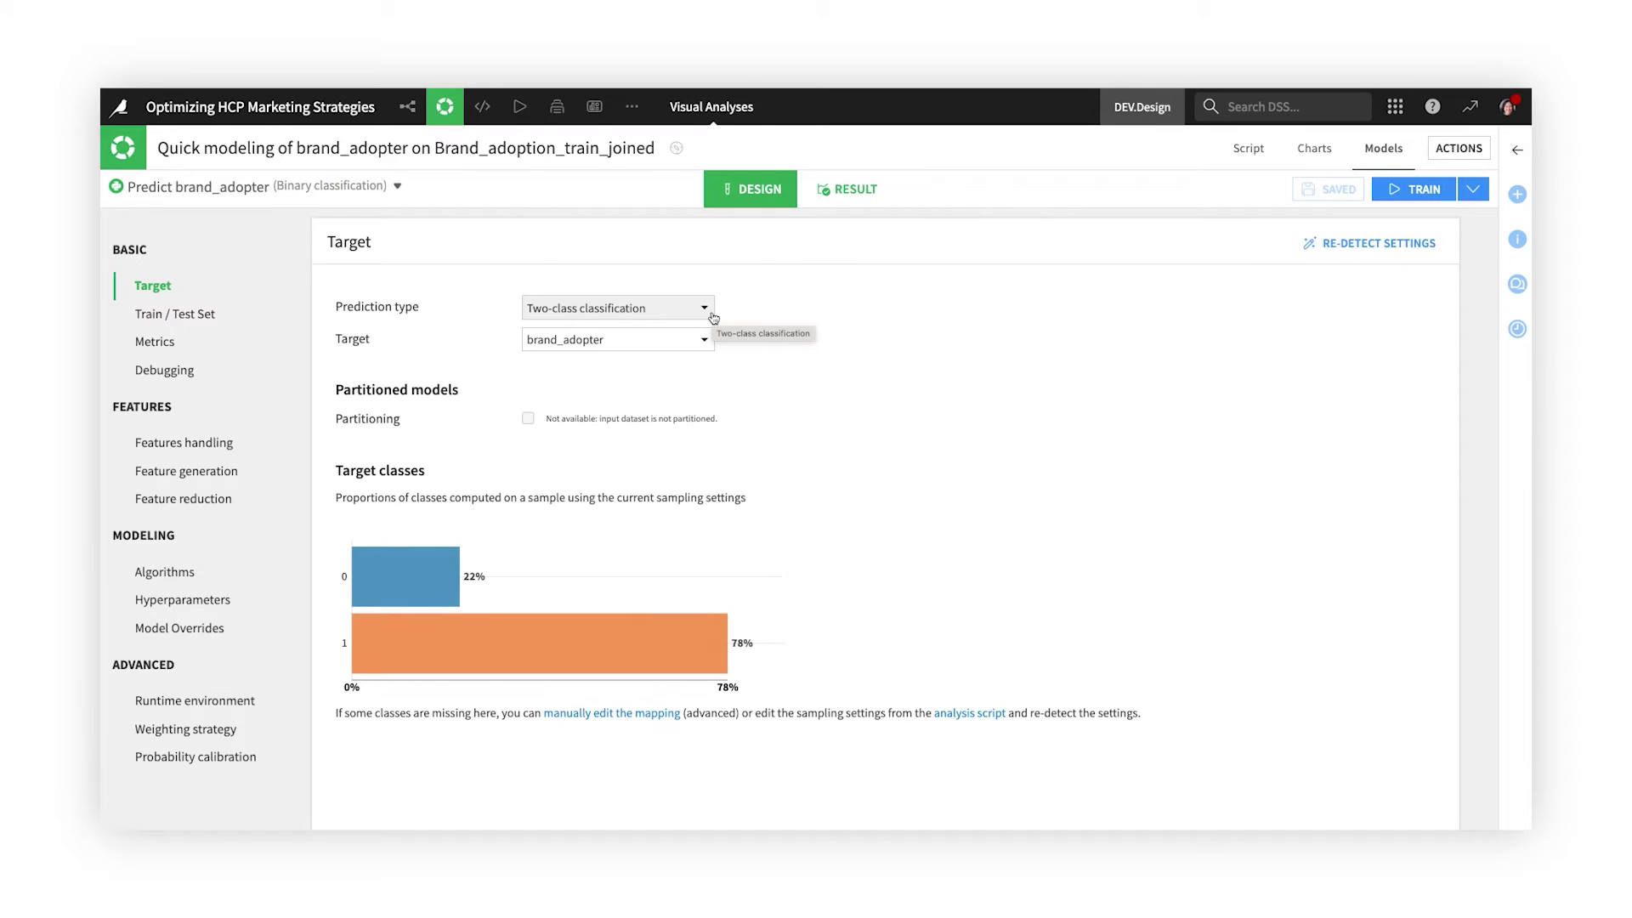
Review the Target page with the prediction type unchanged, then the Train/Test and Metrics pages
{"action": "left_click", "coordinate": [711, 316]}
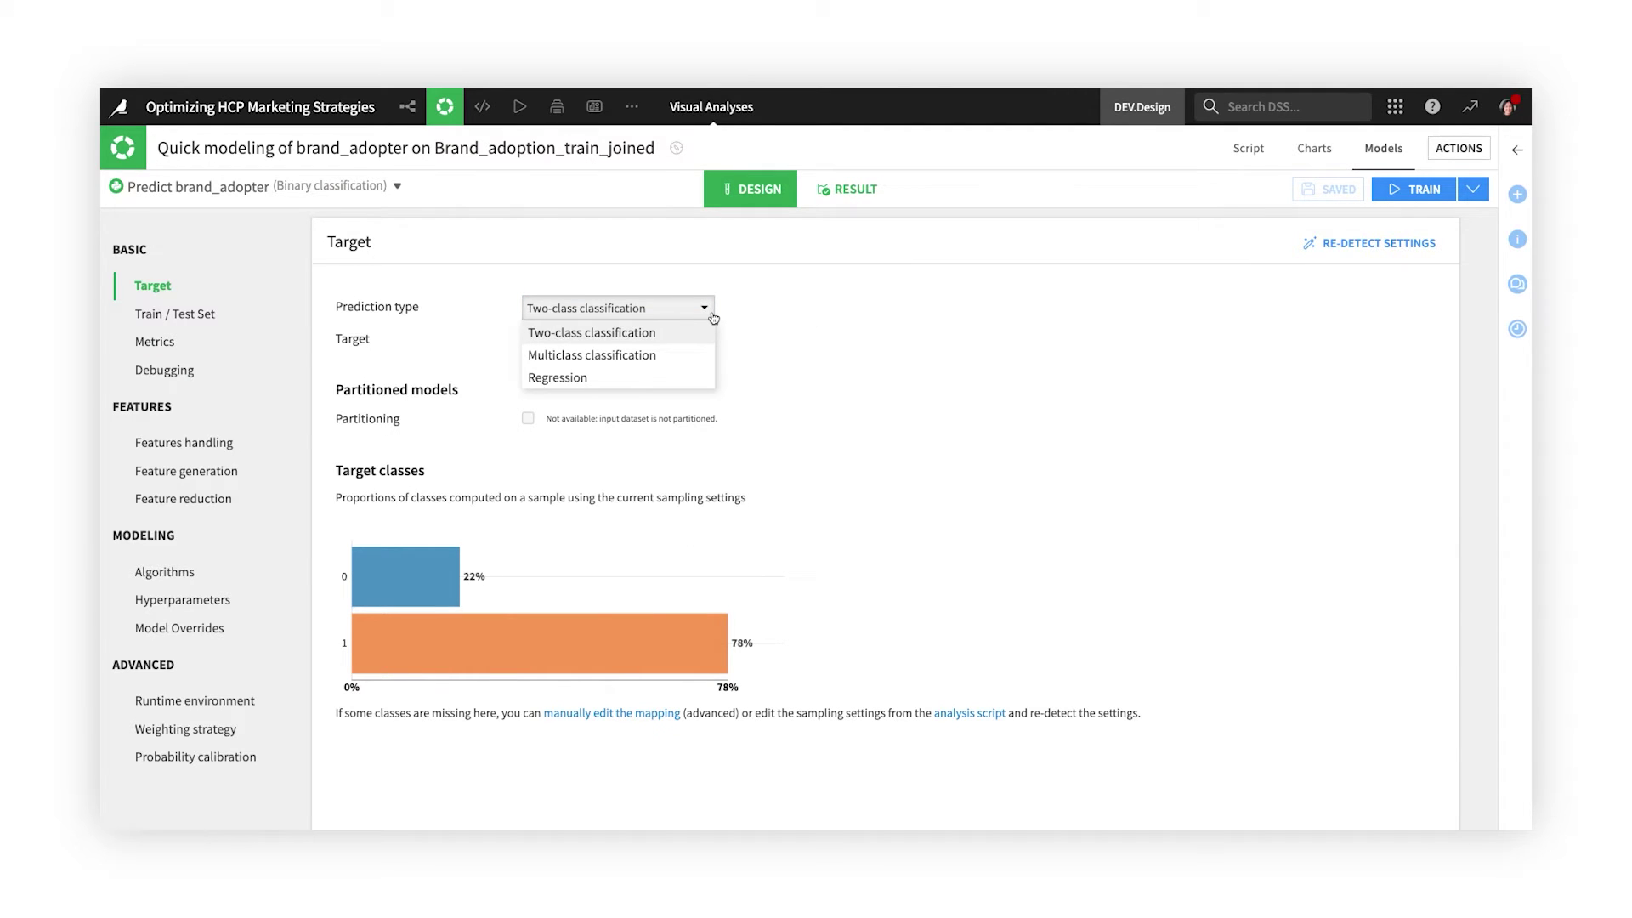
{"action": "left_click", "coordinate": [620, 308]}
{"action": "left_click", "coordinate": [204, 315]}
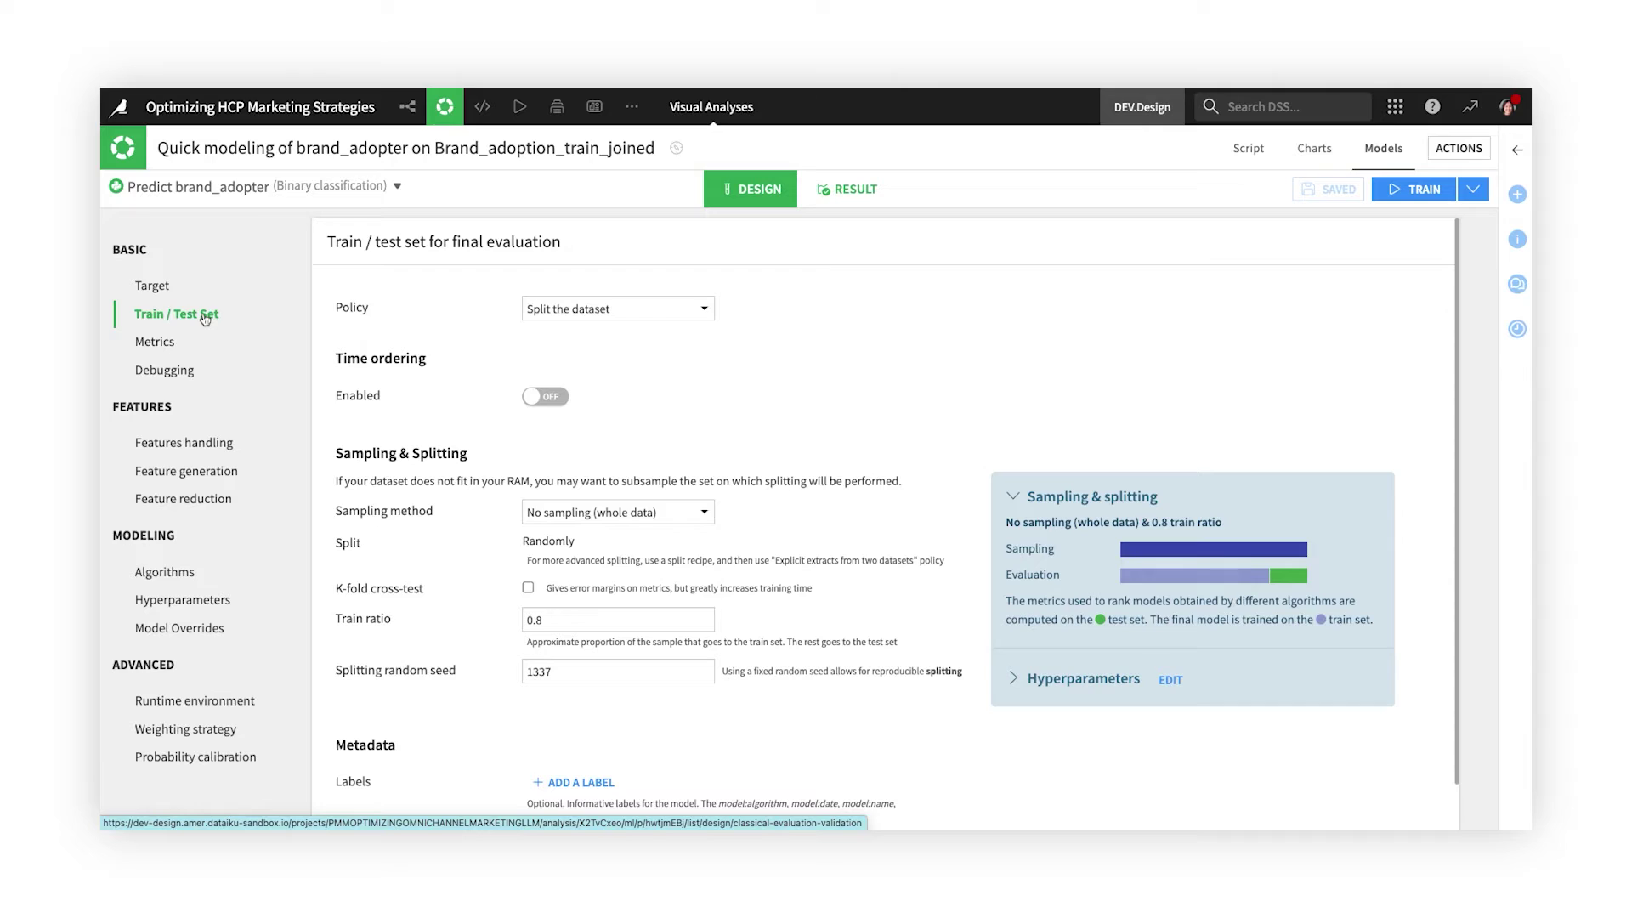
{"action": "left_click", "coordinate": [167, 342]}
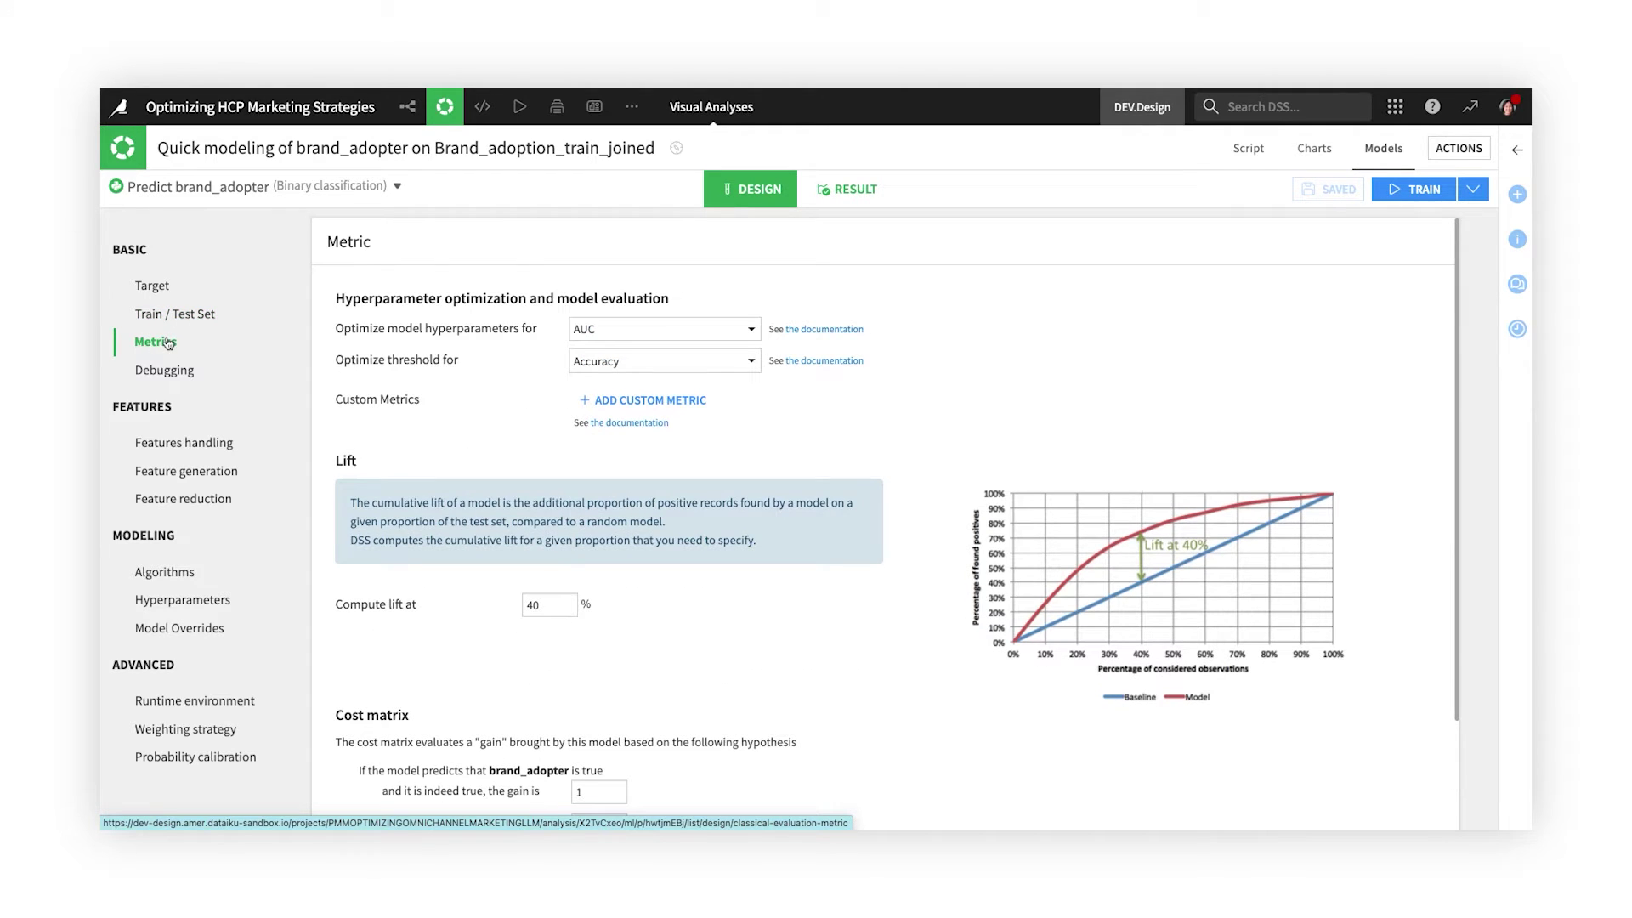
Inspect Features handling, keeping Standard rescaling for phone_avg_time_min, then the Debugging page
{"action": "left_click", "coordinate": [187, 442]}
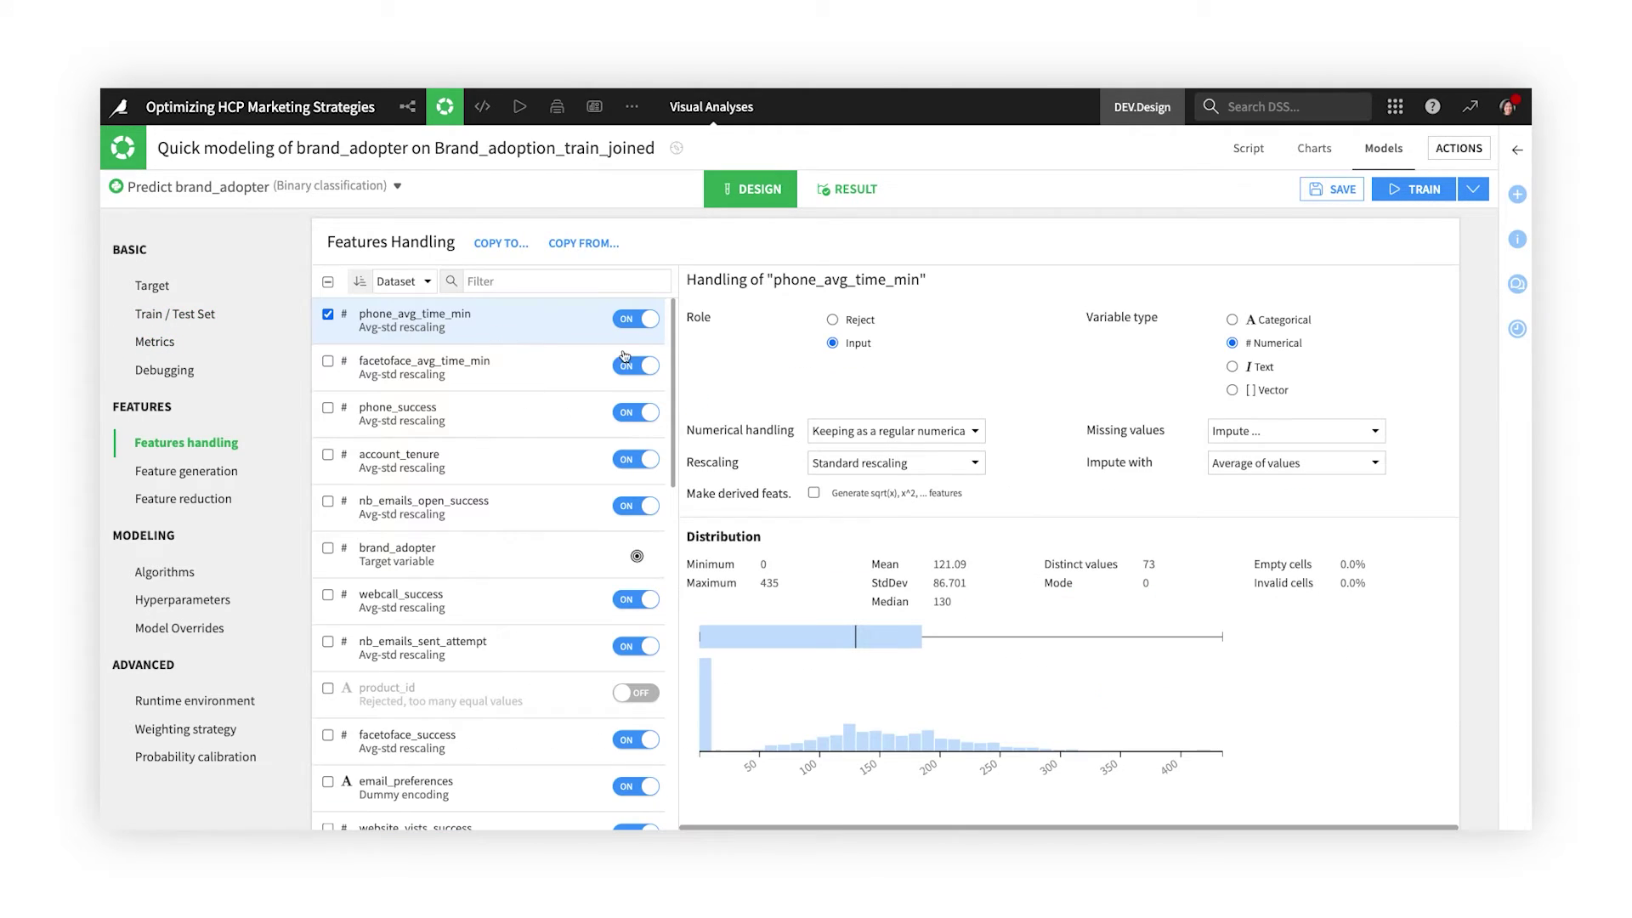
{"action": "left_click", "coordinate": [934, 465]}
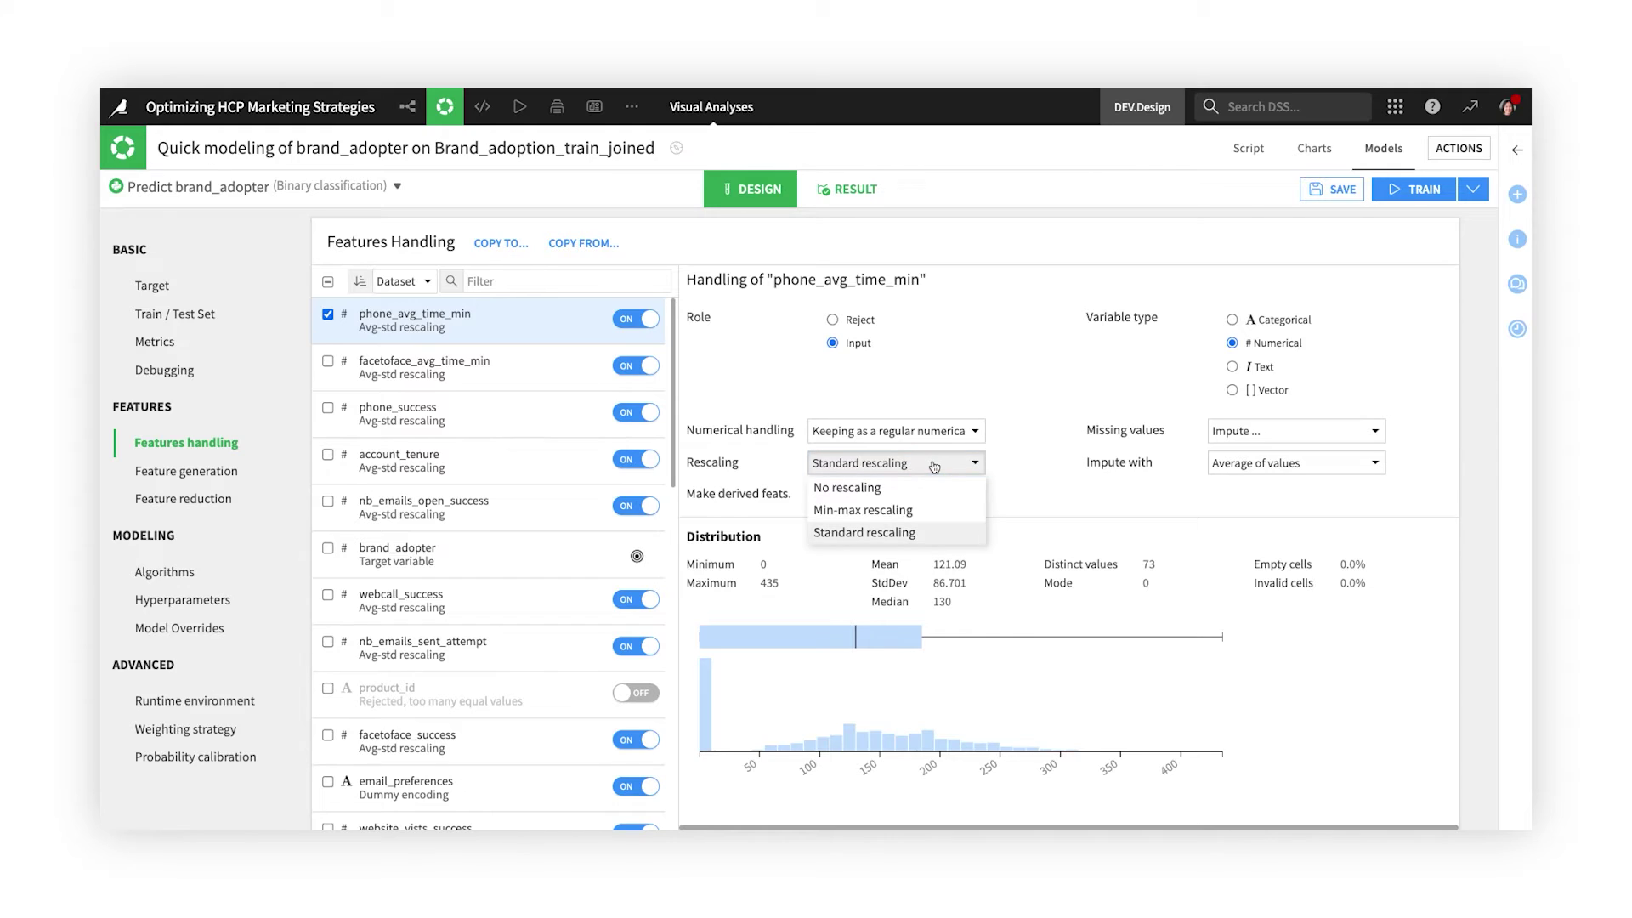
{"action": "left_click", "coordinate": [935, 464]}
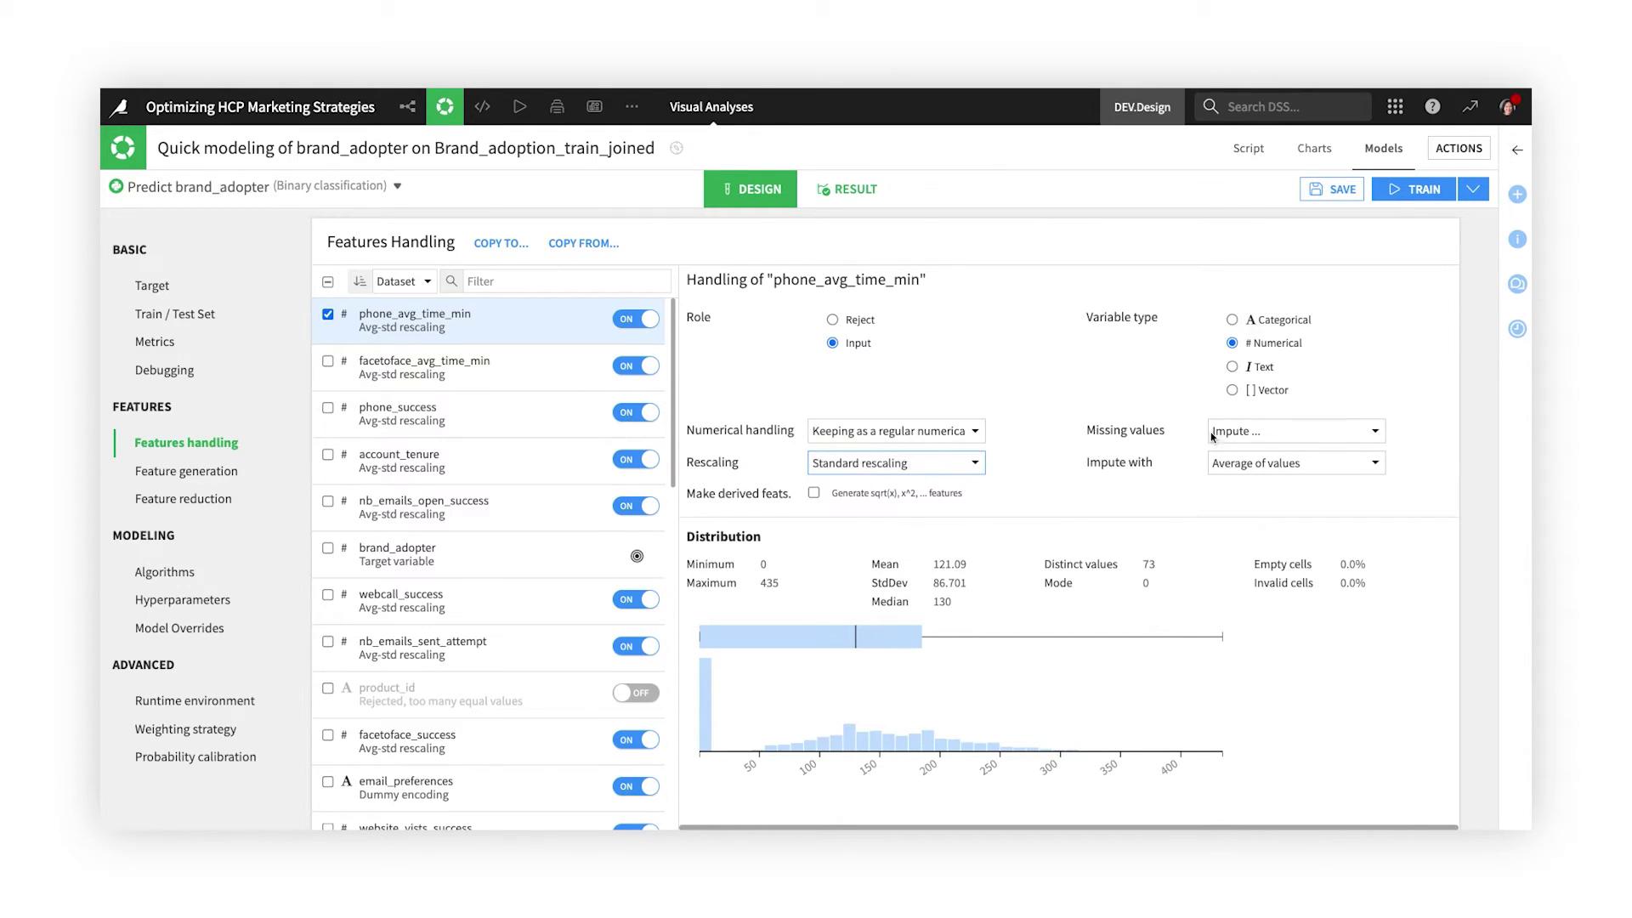
{"action": "left_click", "coordinate": [1264, 435]}
{"action": "left_click", "coordinate": [165, 370]}
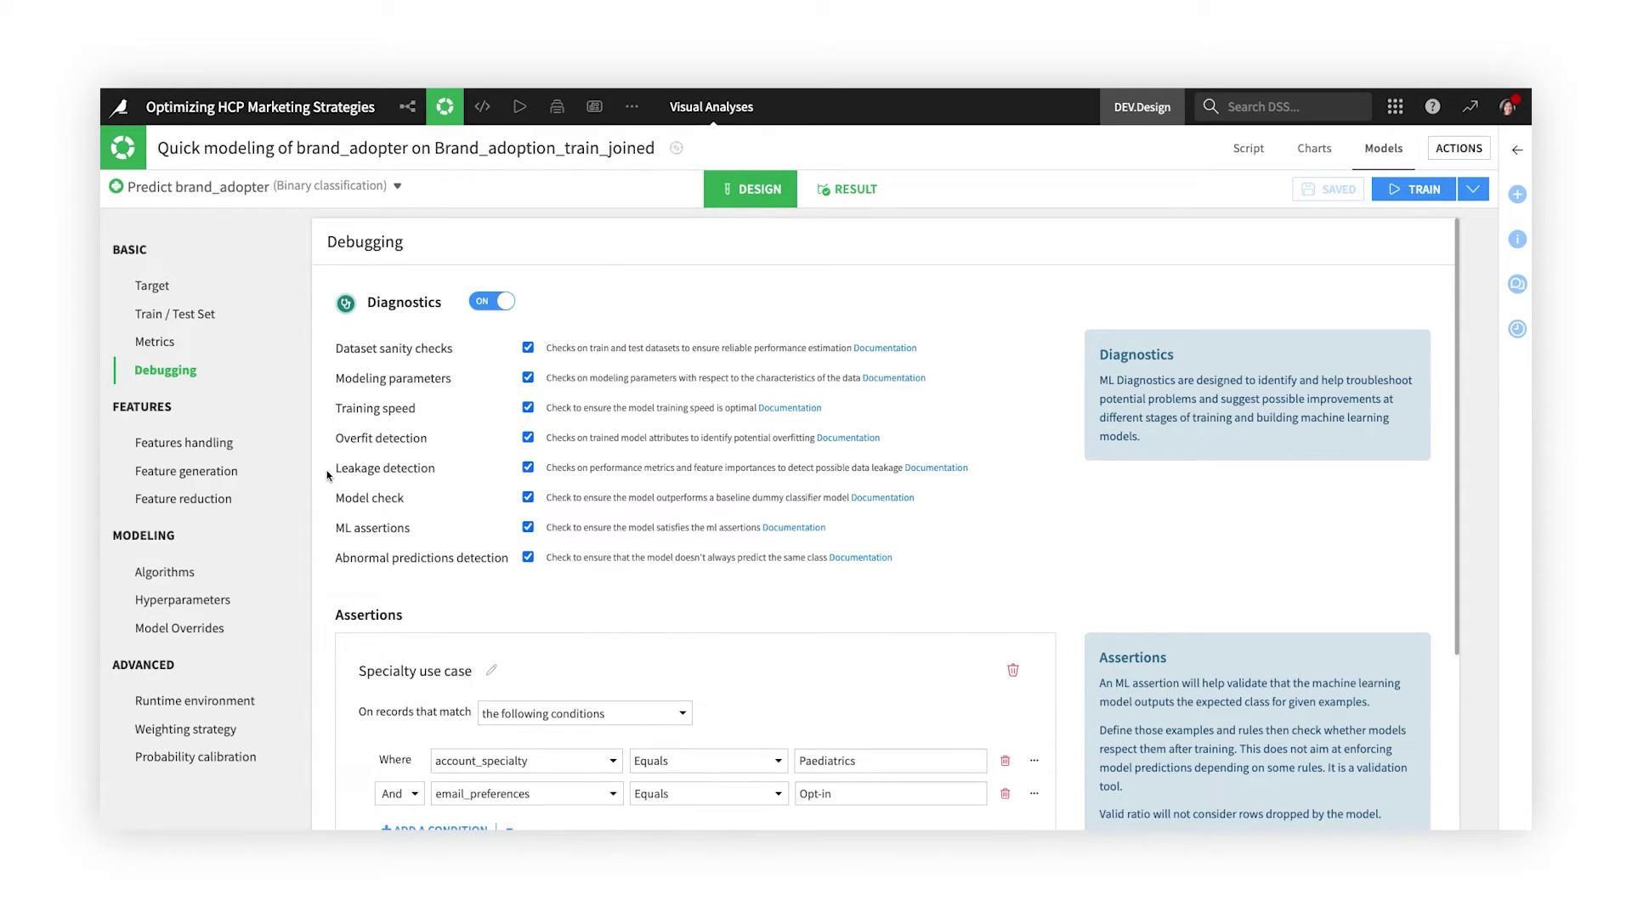
Look over Algorithms, Hyperparameters and Runtime environment containers, then show the training results
{"action": "left_click", "coordinate": [165, 573]}
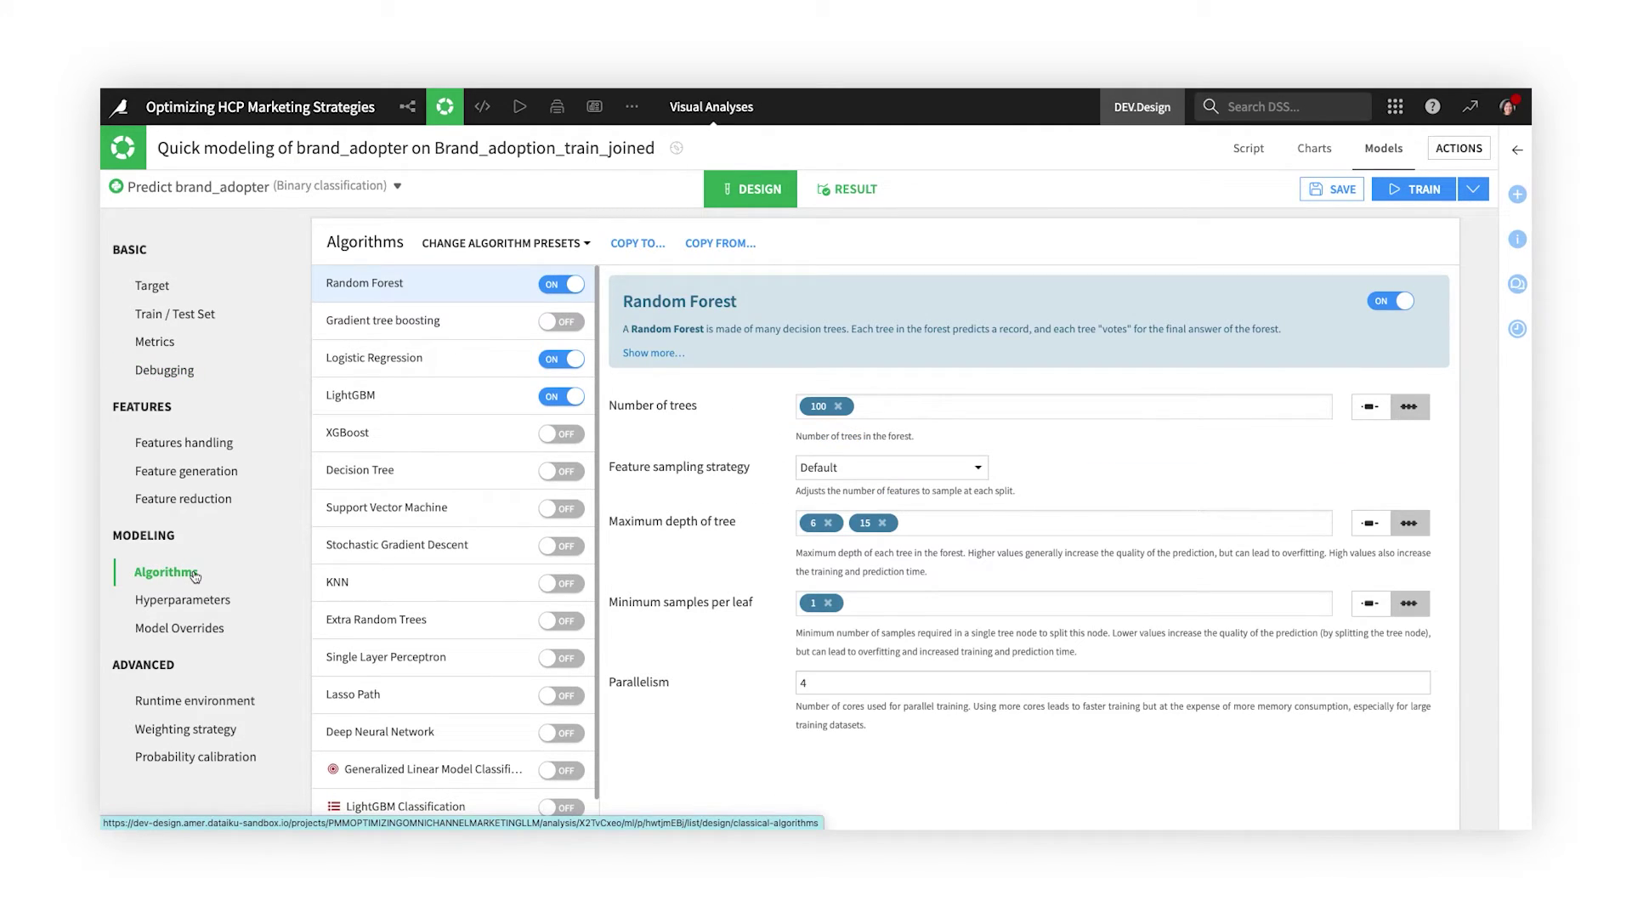
{"action": "scroll", "coordinate": [344, 629], "scroll_direction": "down", "scroll_amount": 1}
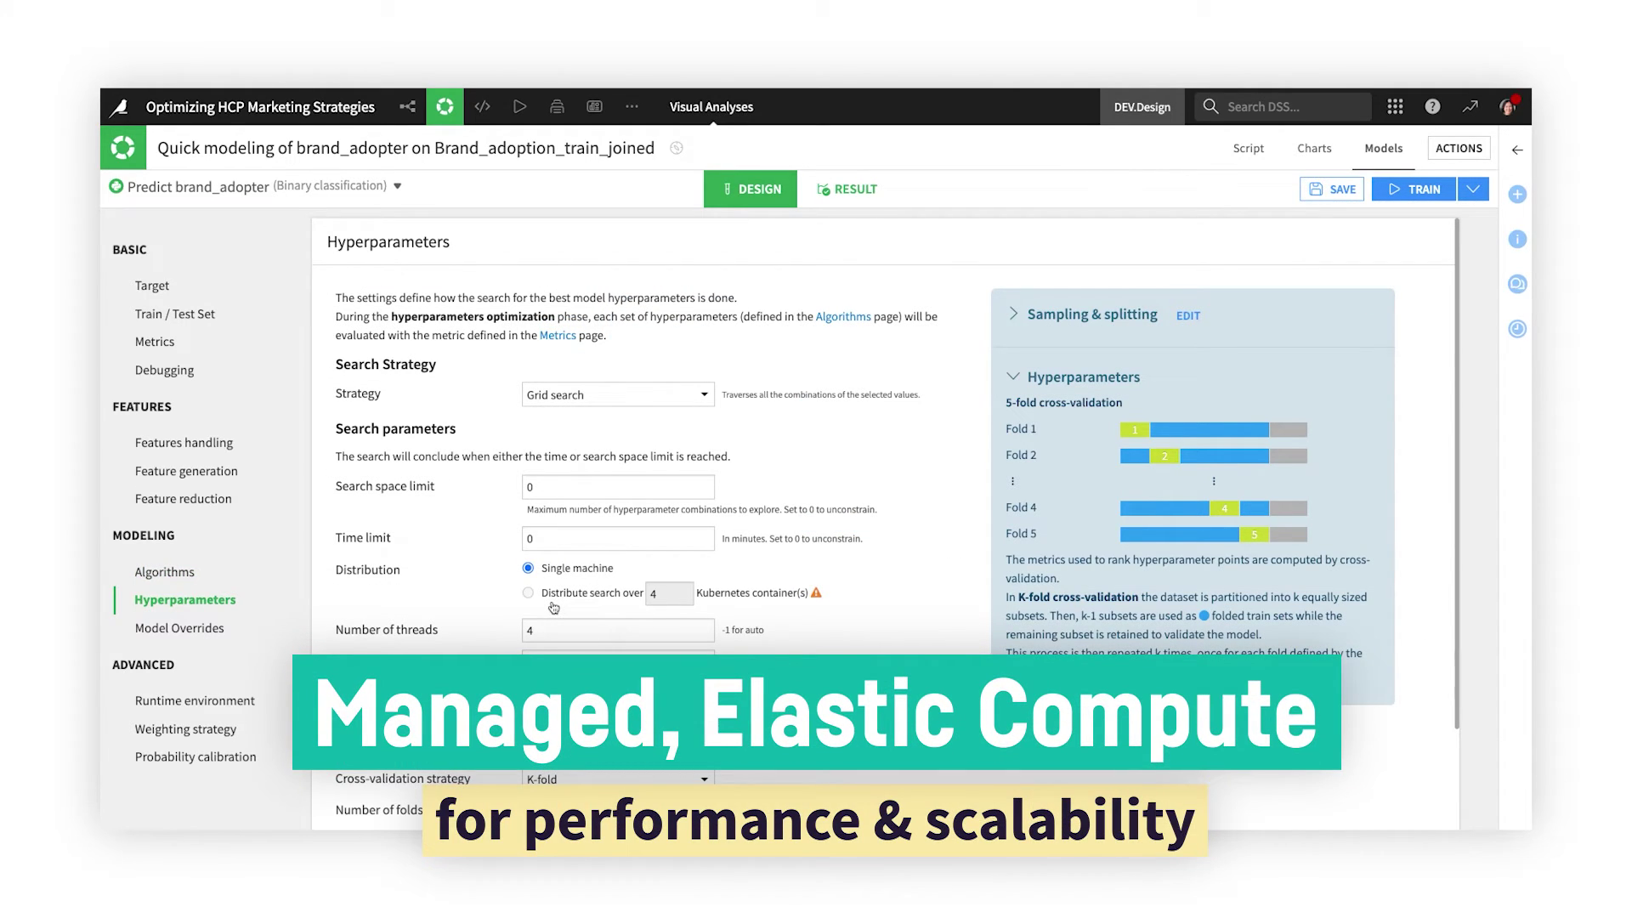
{"action": "left_click", "coordinate": [198, 701]}
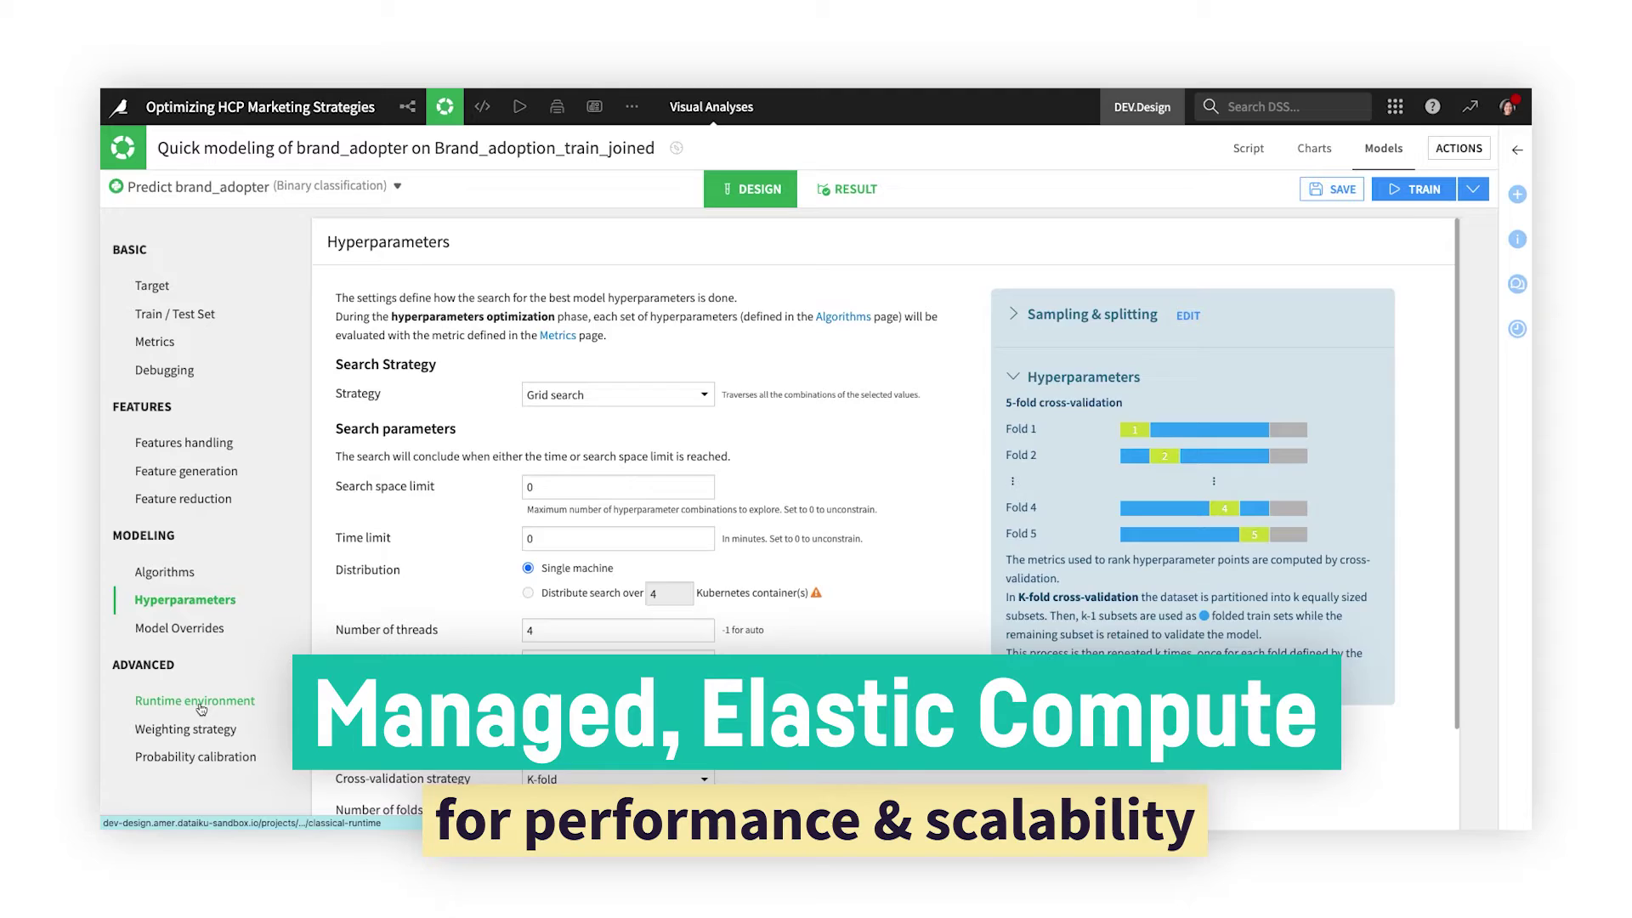
{"action": "left_click", "coordinate": [711, 459]}
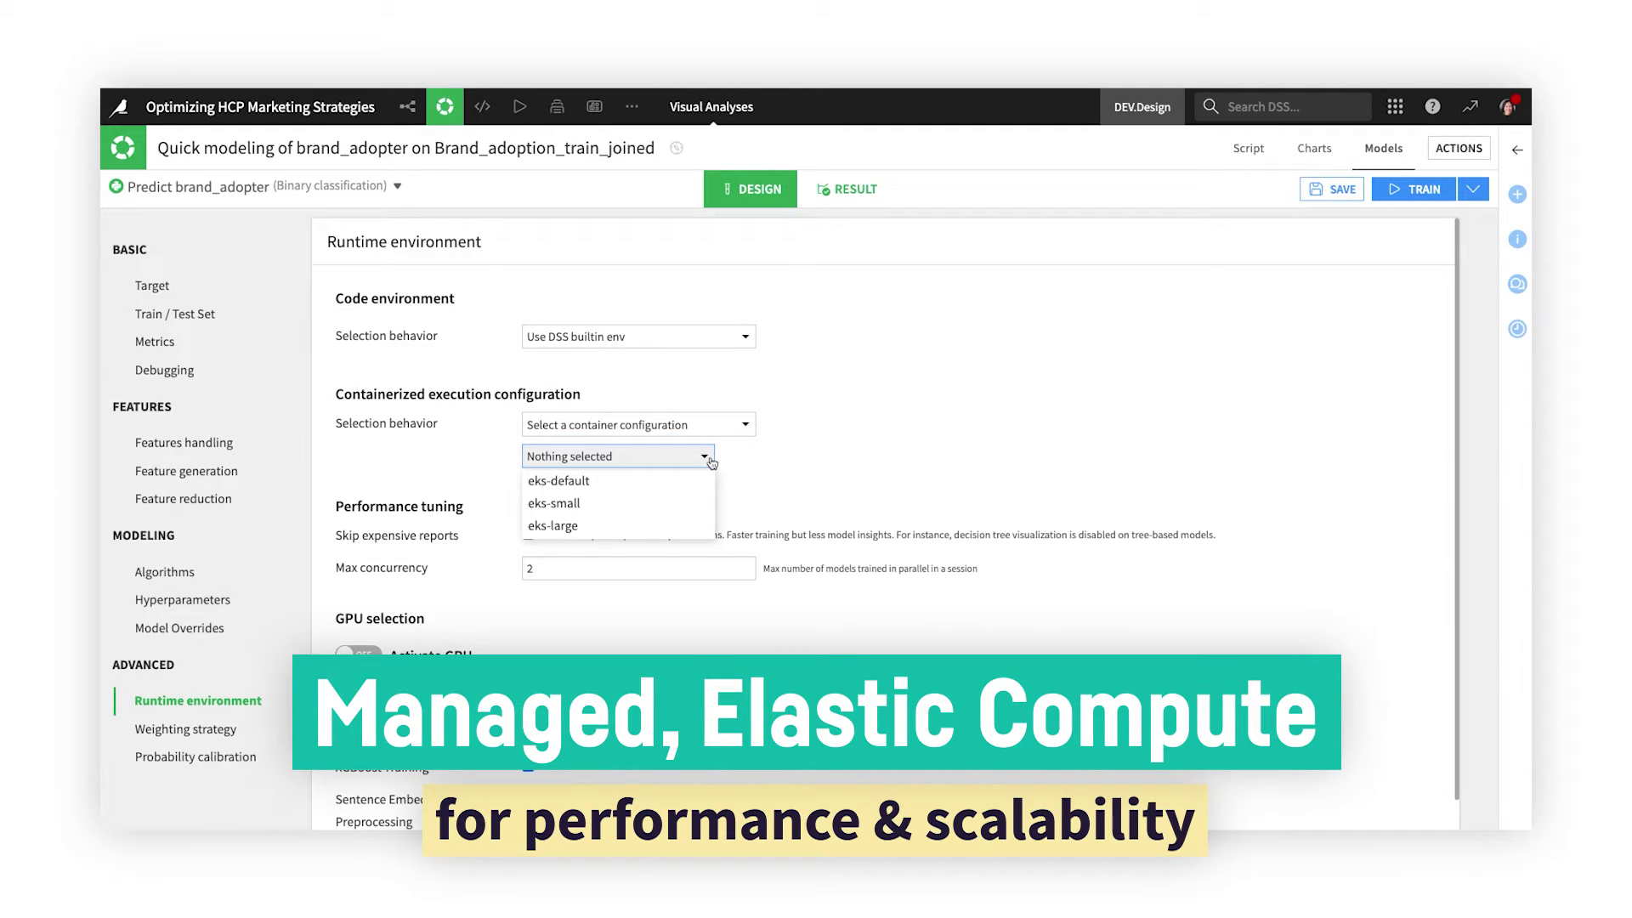
{"action": "left_click", "coordinate": [710, 459]}
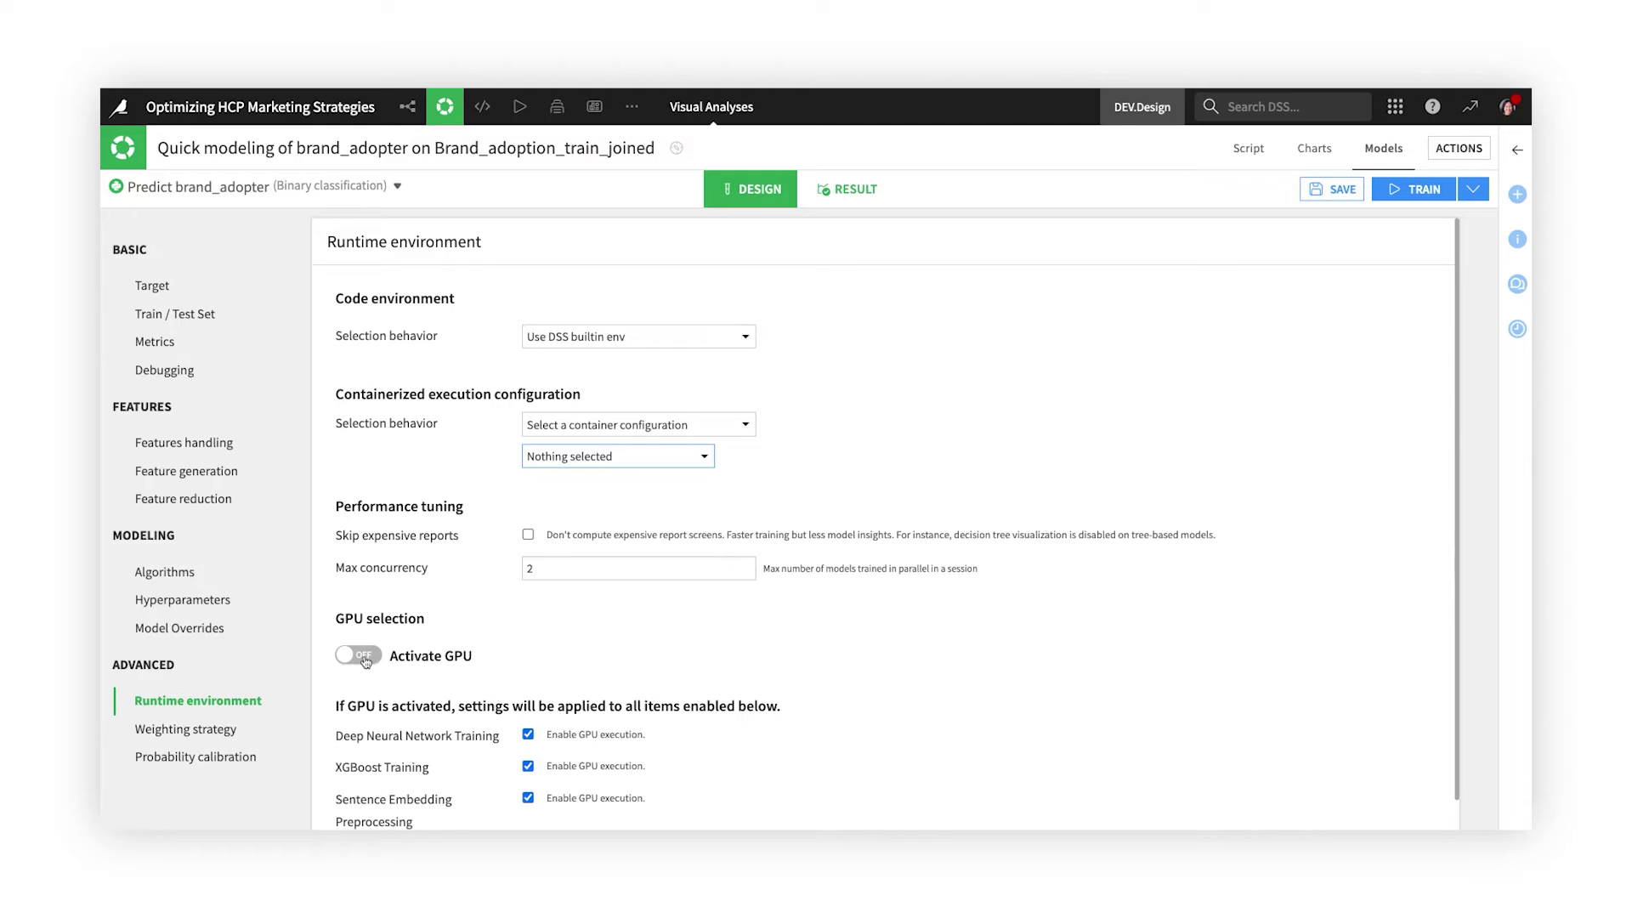
{"action": "left_click", "coordinate": [847, 189]}
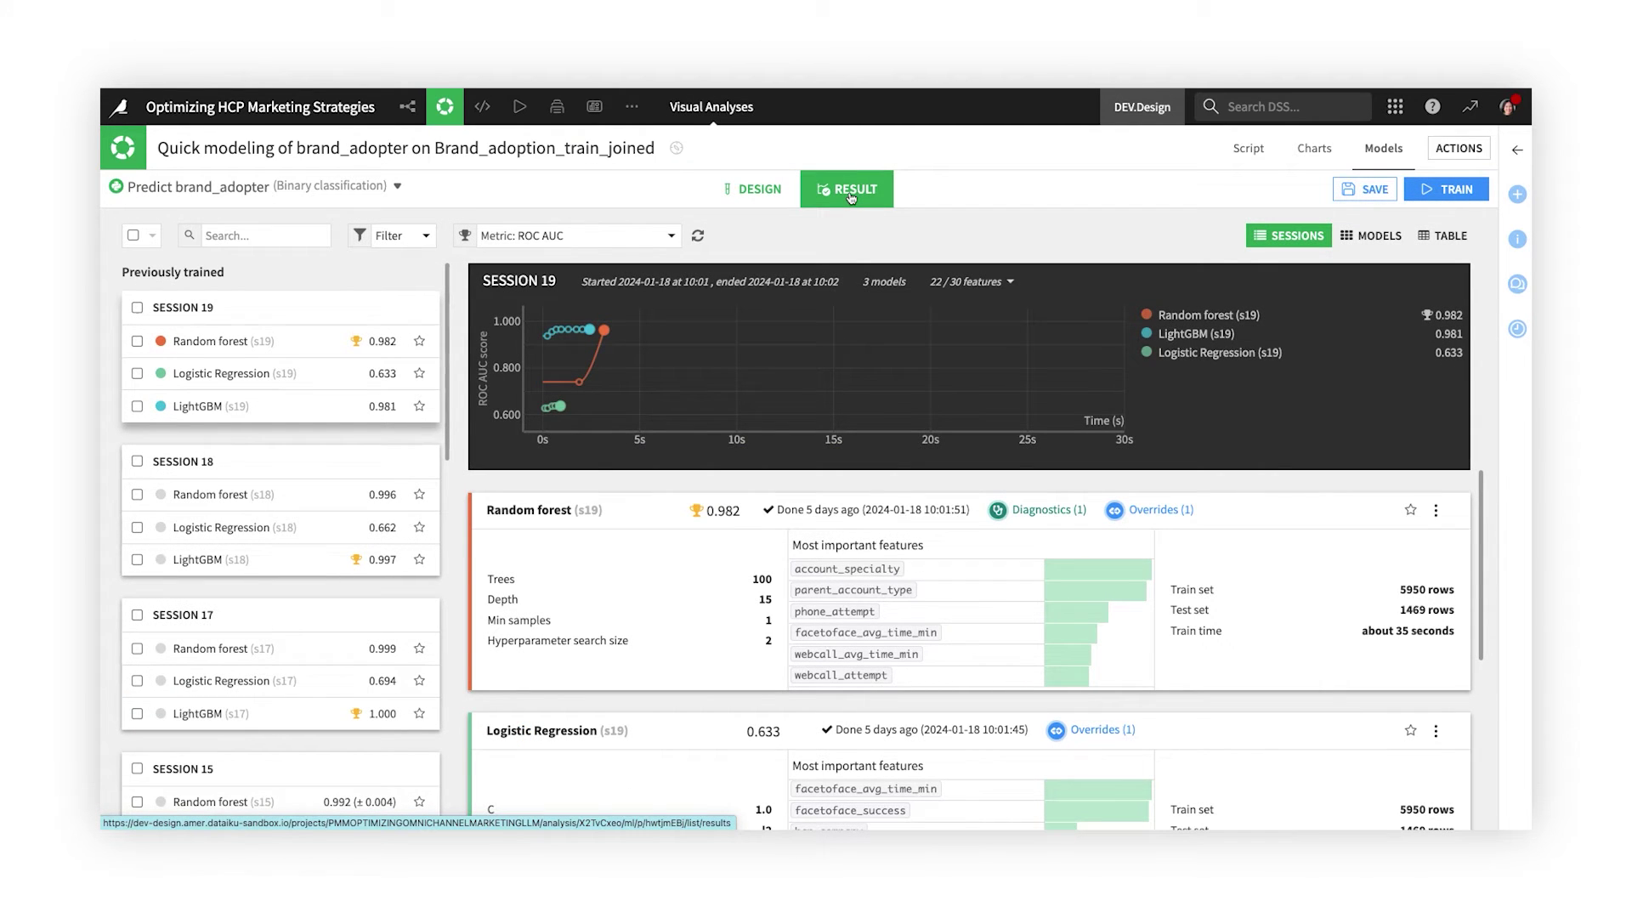
Compare every trained model's metrics in the table view and open the LightGBM (s19) report
{"action": "scroll", "coordinate": [805, 570], "scroll_direction": "down", "scroll_amount": 1}
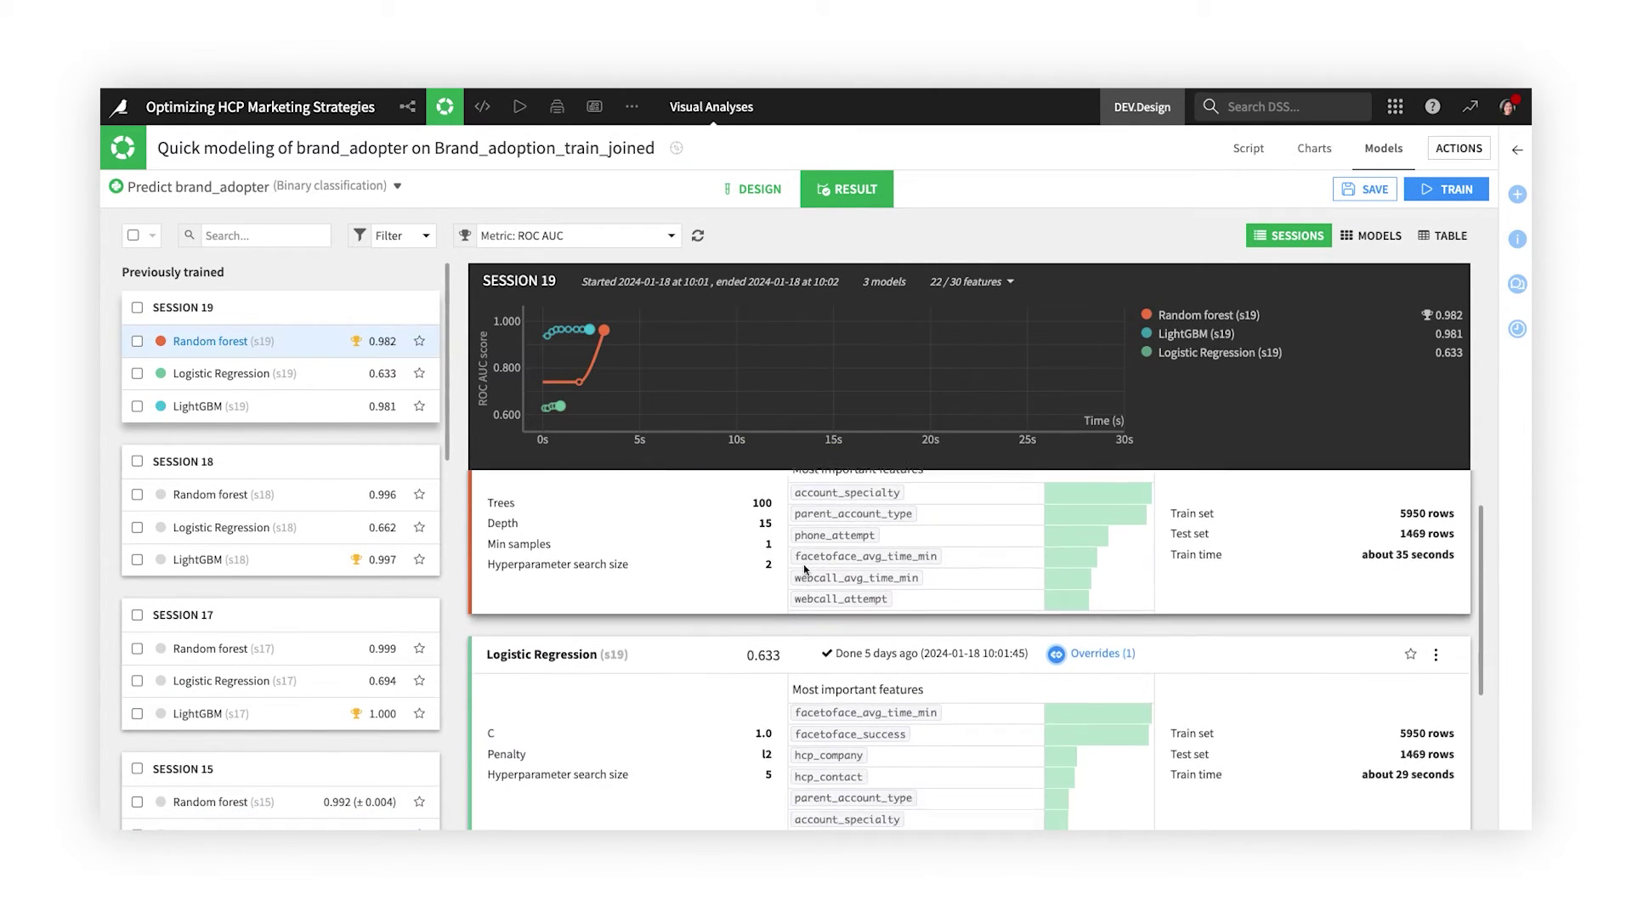
{"action": "scroll", "coordinate": [805, 569], "scroll_direction": "down", "scroll_amount": 3}
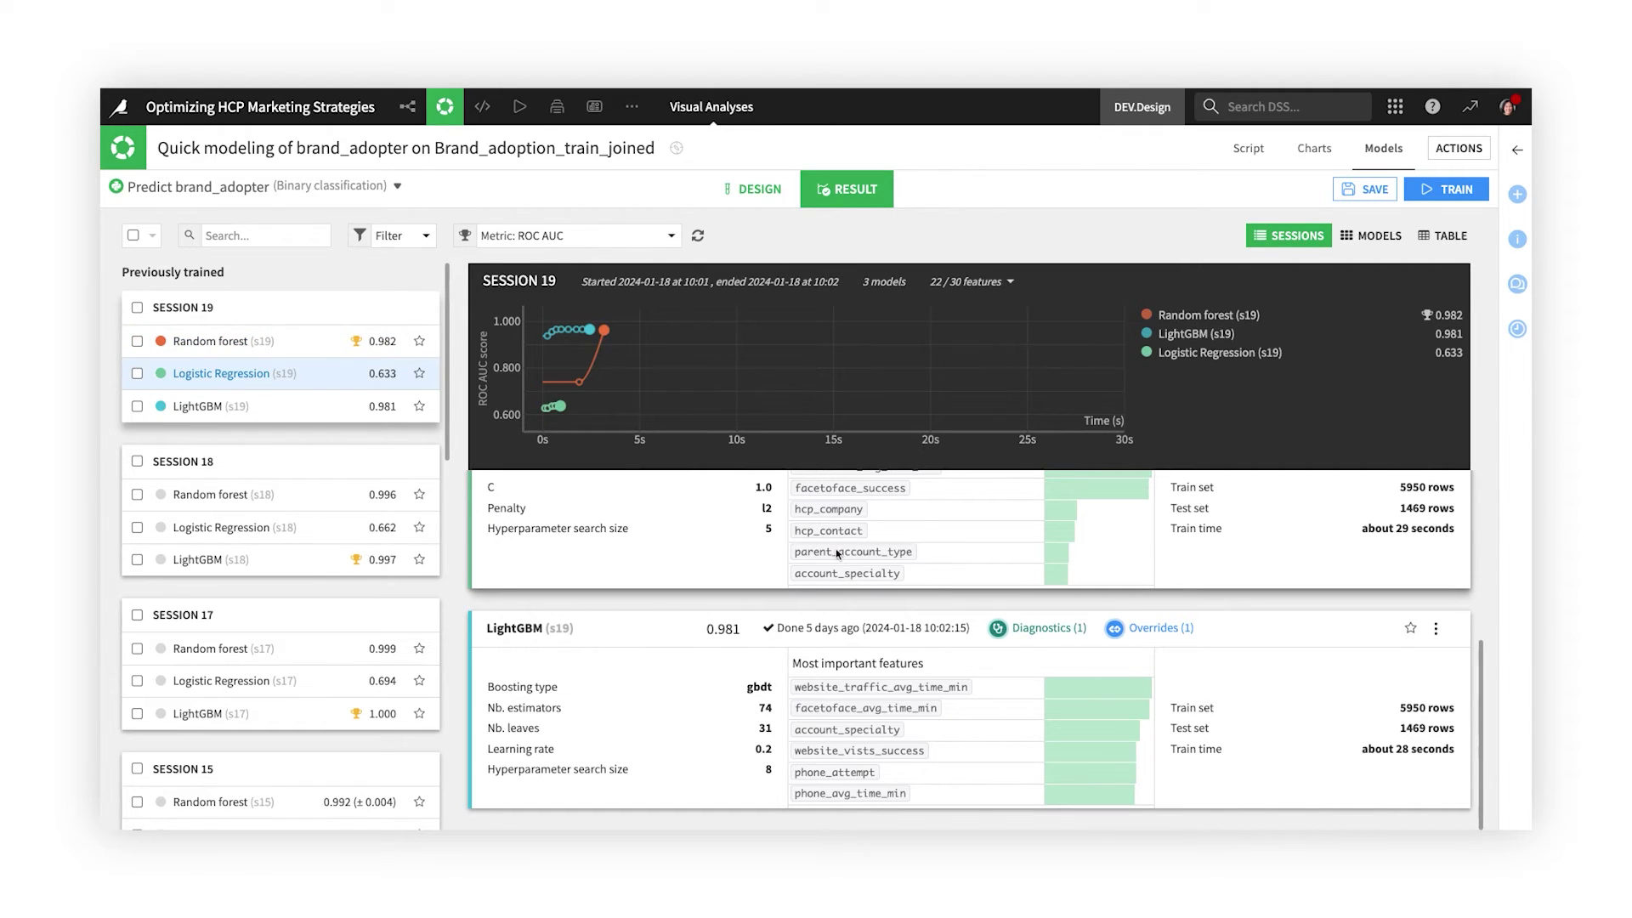
{"action": "left_click", "coordinate": [1428, 238]}
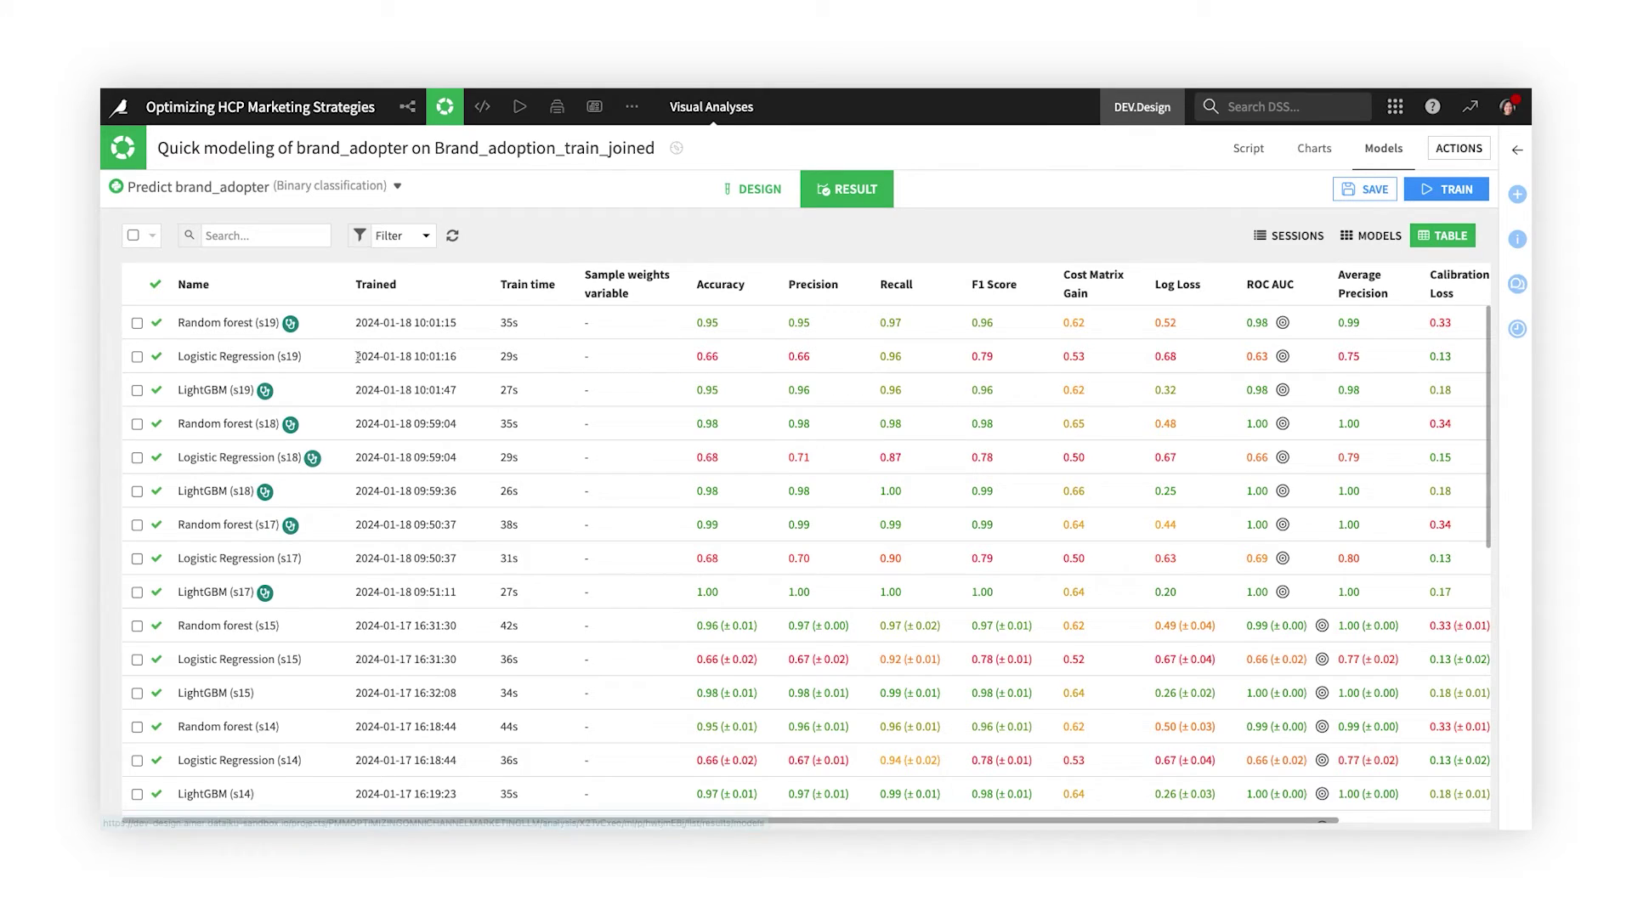
{"action": "left_click", "coordinate": [198, 391]}
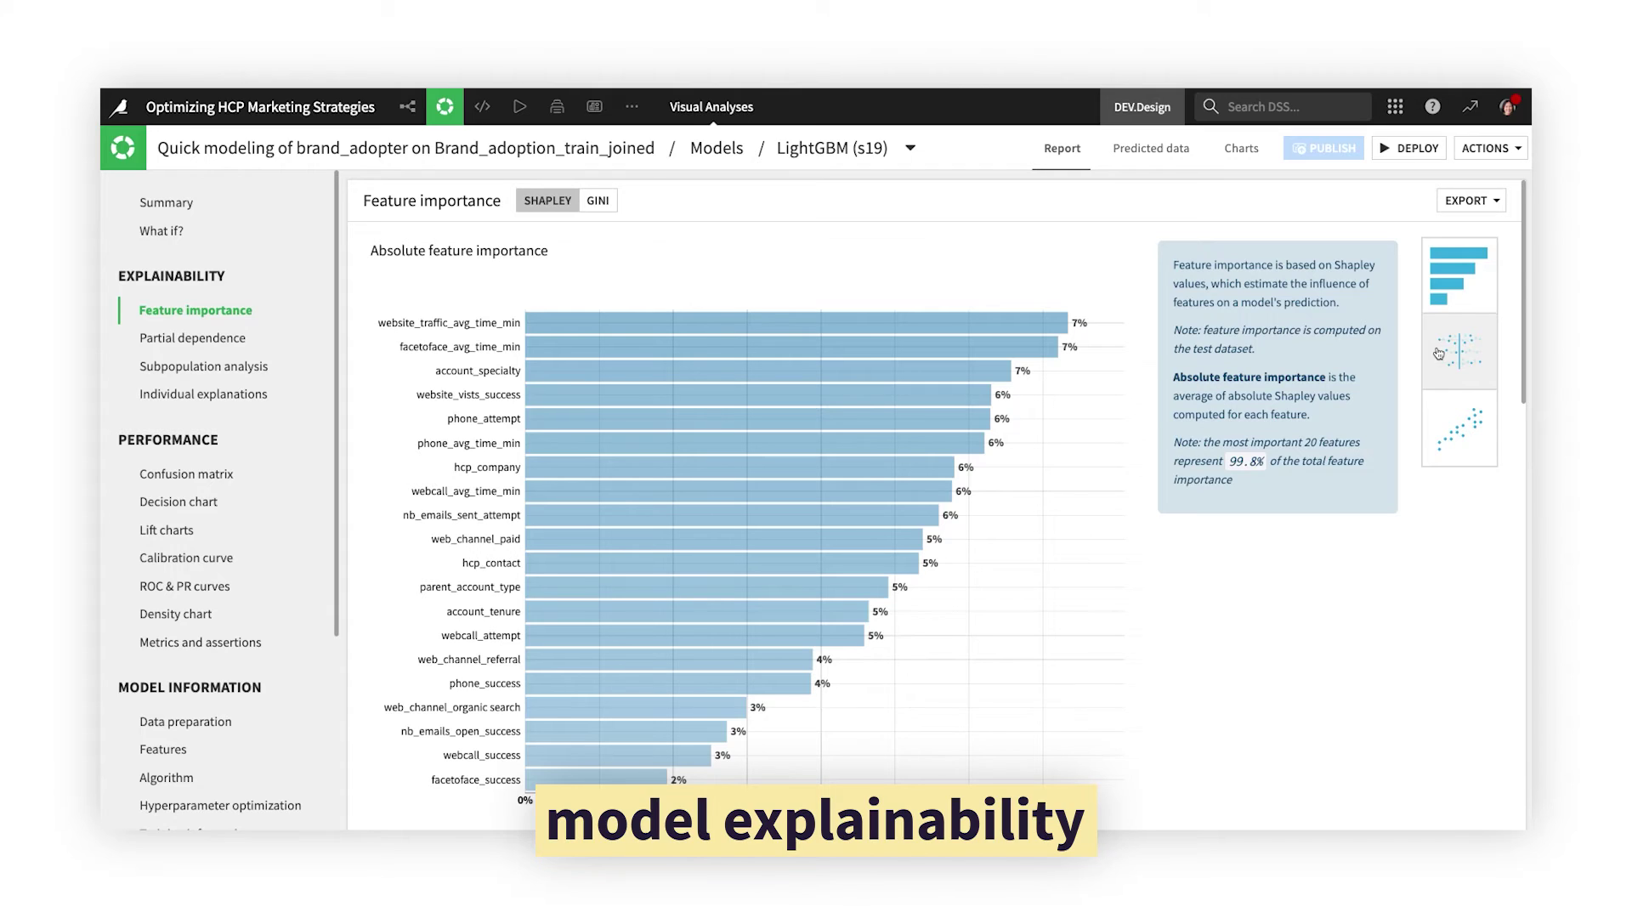
Browse LightGBM's Shapley feature effects, individual explanations and What if? counterfactuals
{"action": "left_click", "coordinate": [1438, 354]}
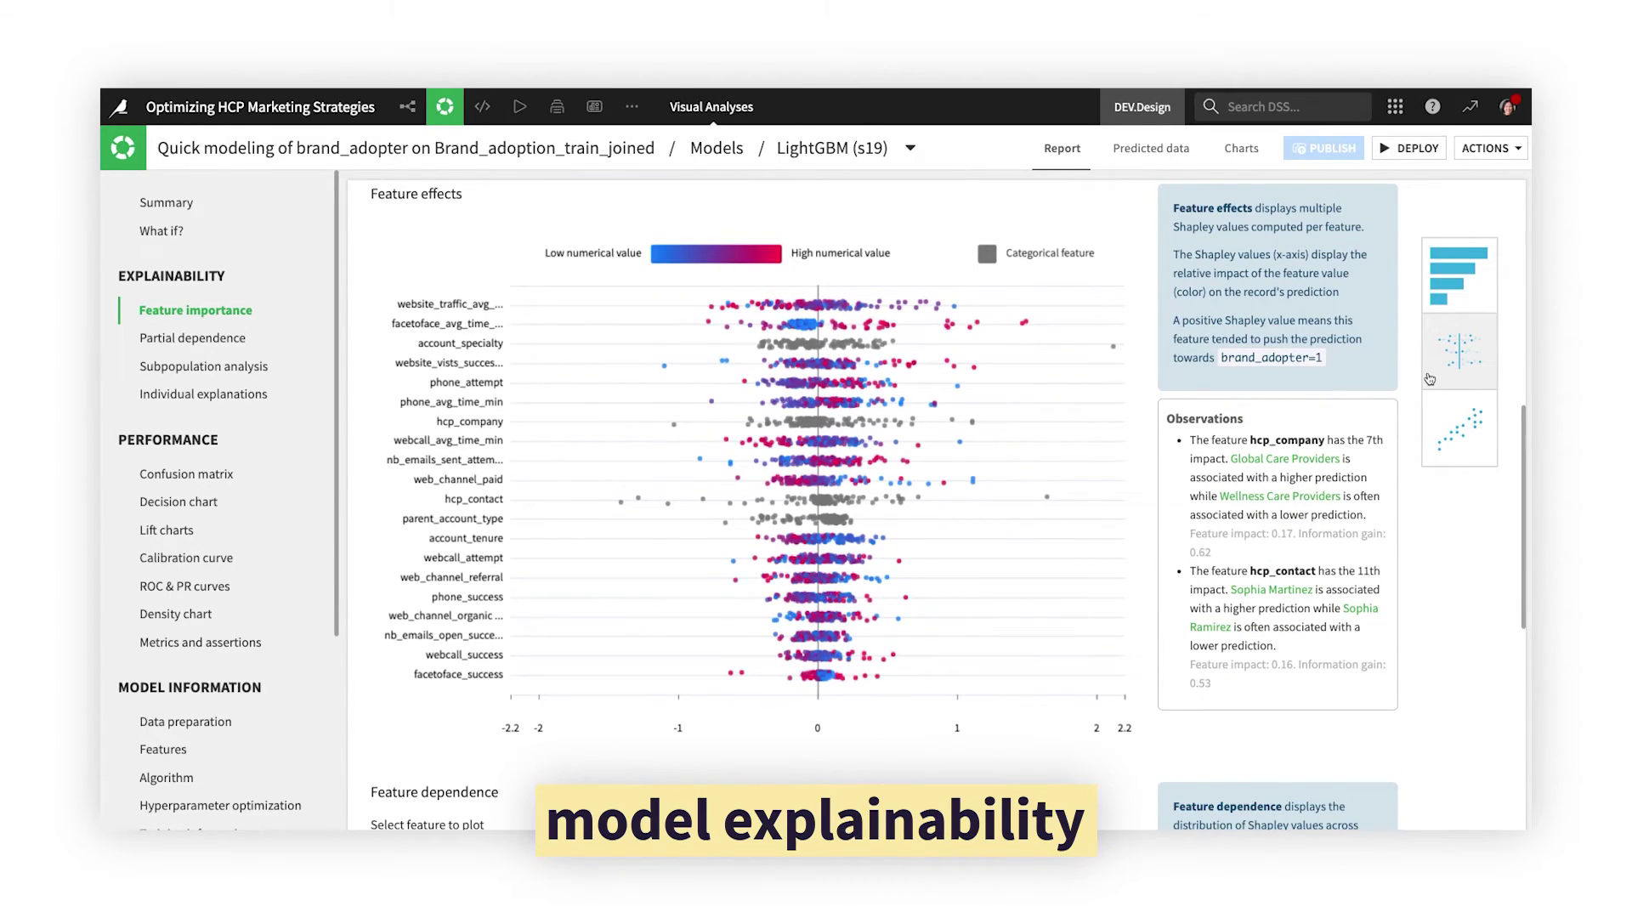
{"action": "left_click", "coordinate": [207, 394]}
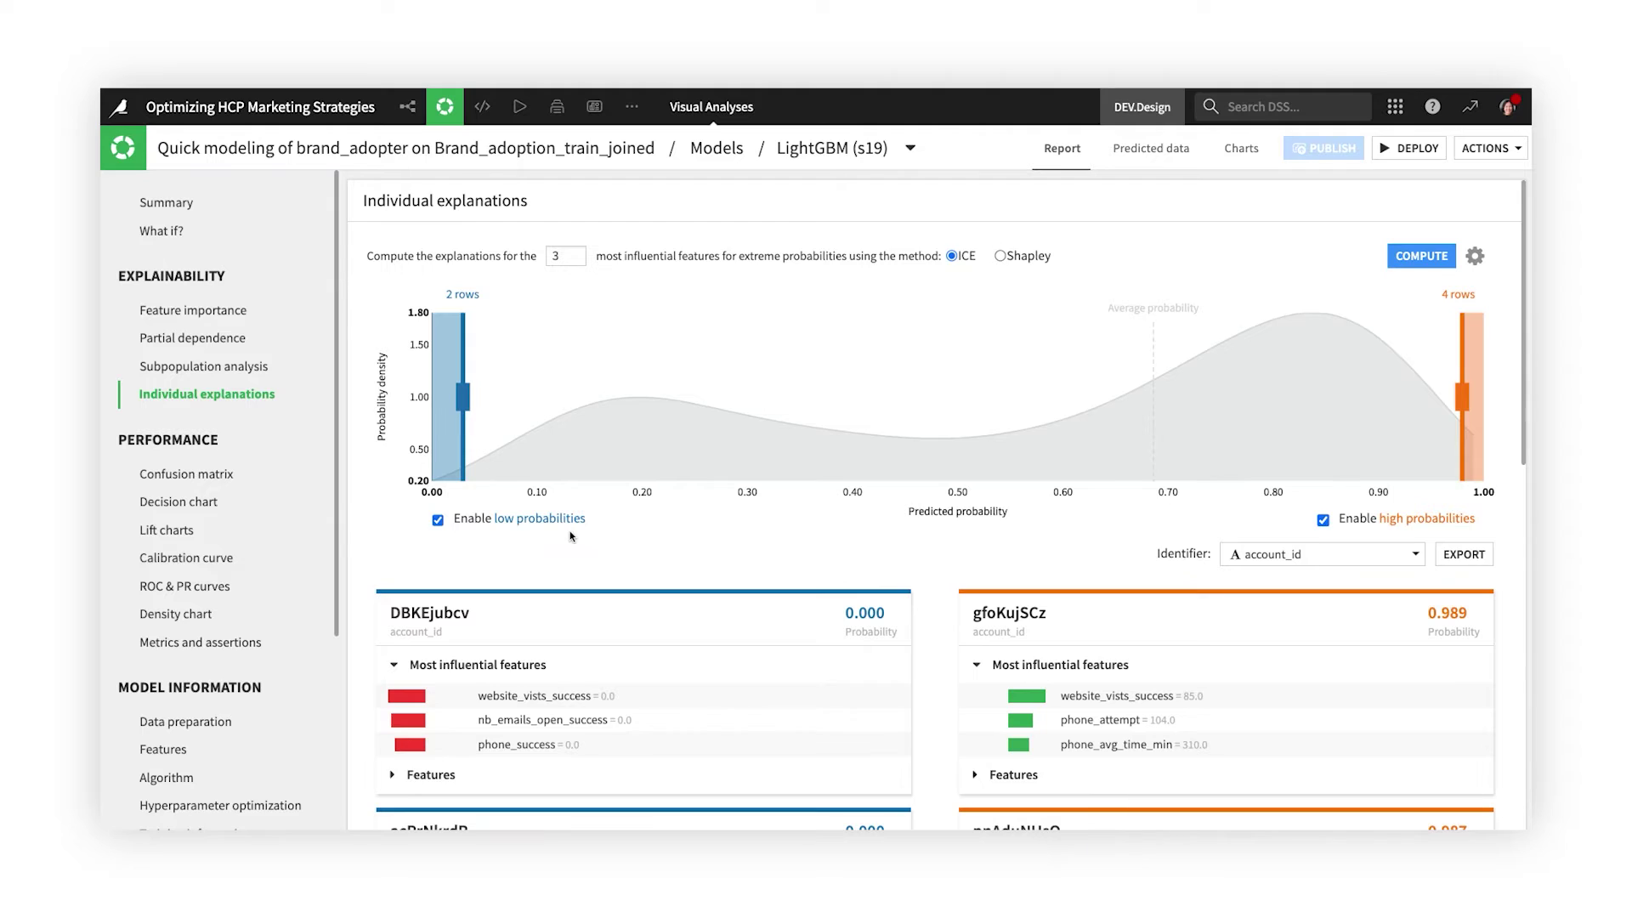
{"action": "scroll", "coordinate": [570, 536], "scroll_direction": "down", "scroll_amount": 3}
{"action": "scroll", "coordinate": [570, 536], "scroll_direction": "down", "scroll_amount": 2}
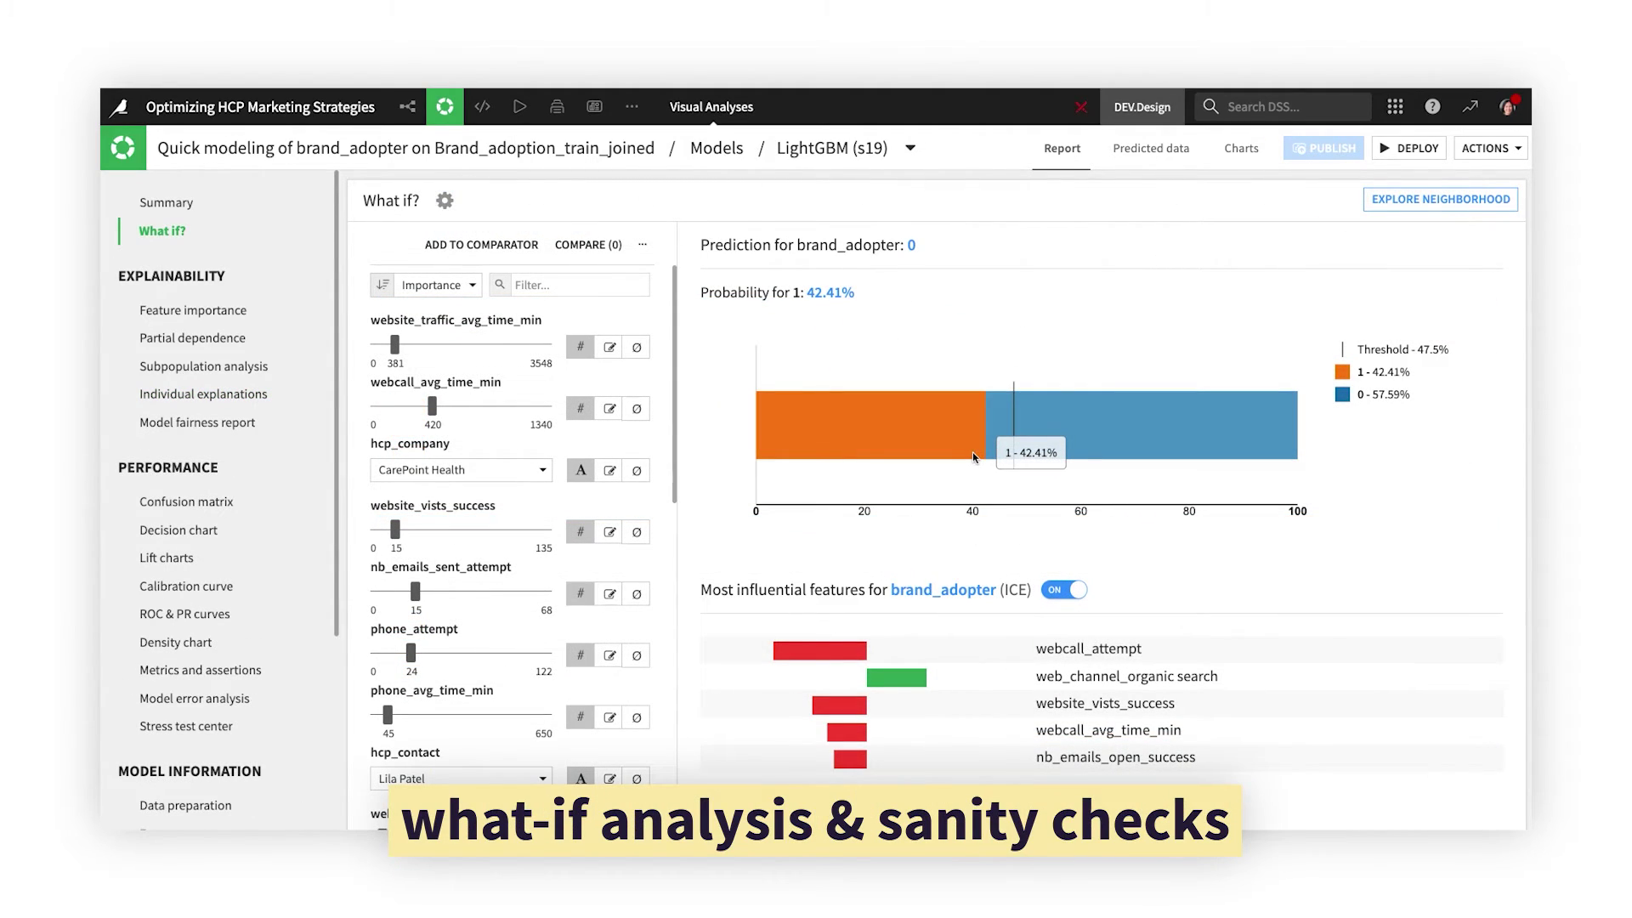
{"action": "left_click", "coordinate": [1432, 204]}
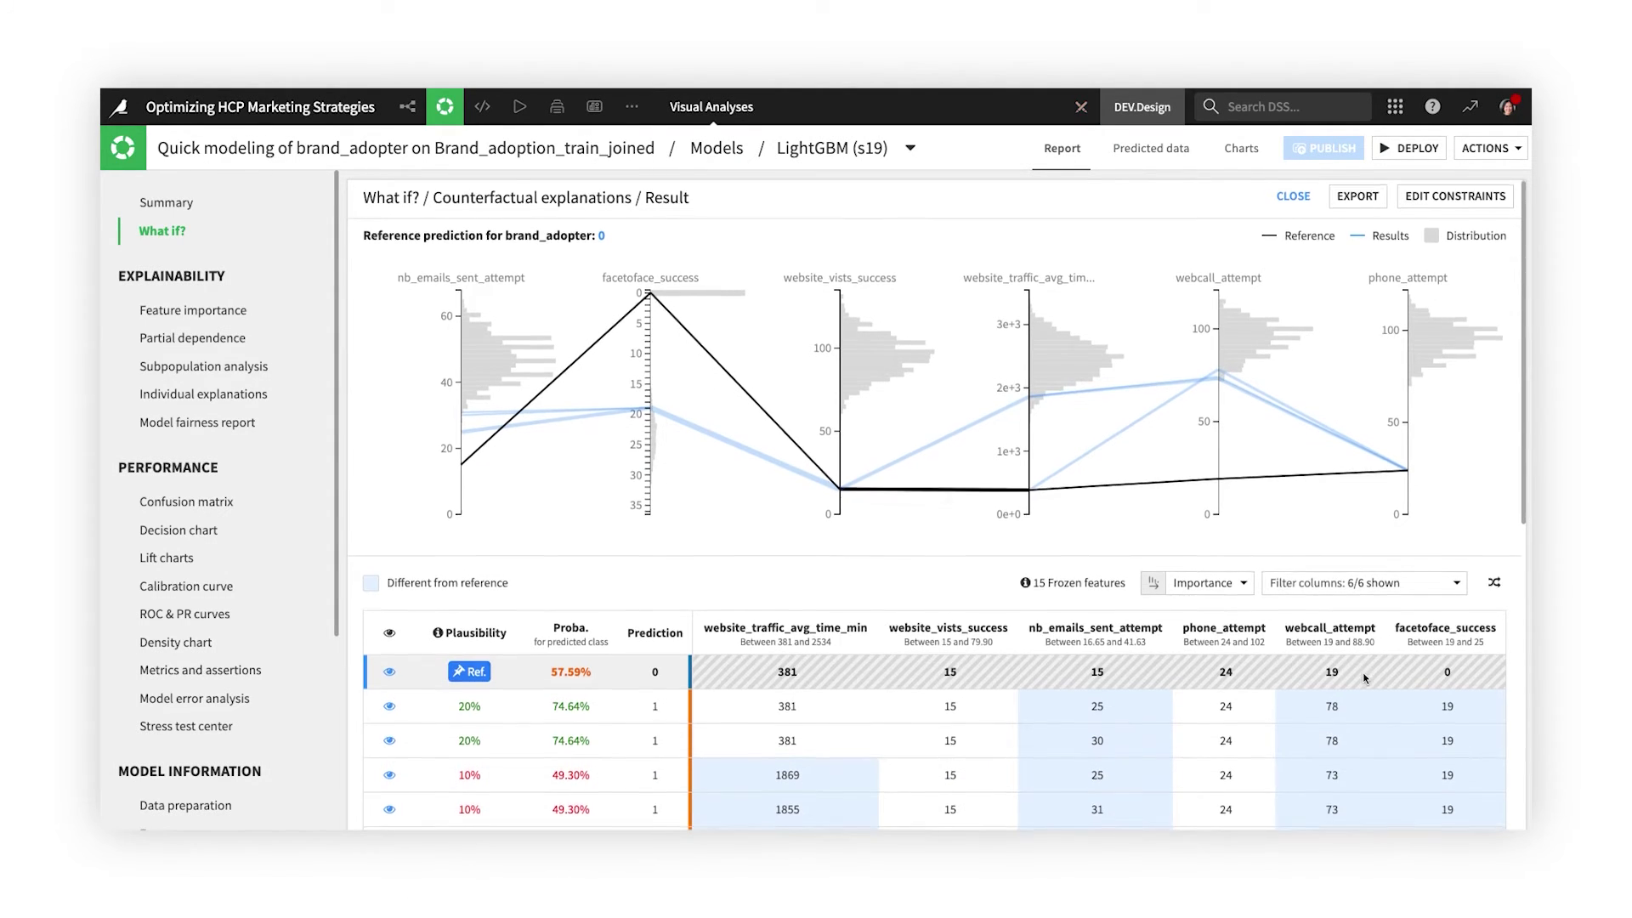
{"action": "scroll", "coordinate": [1364, 677], "scroll_direction": "down", "scroll_amount": 1}
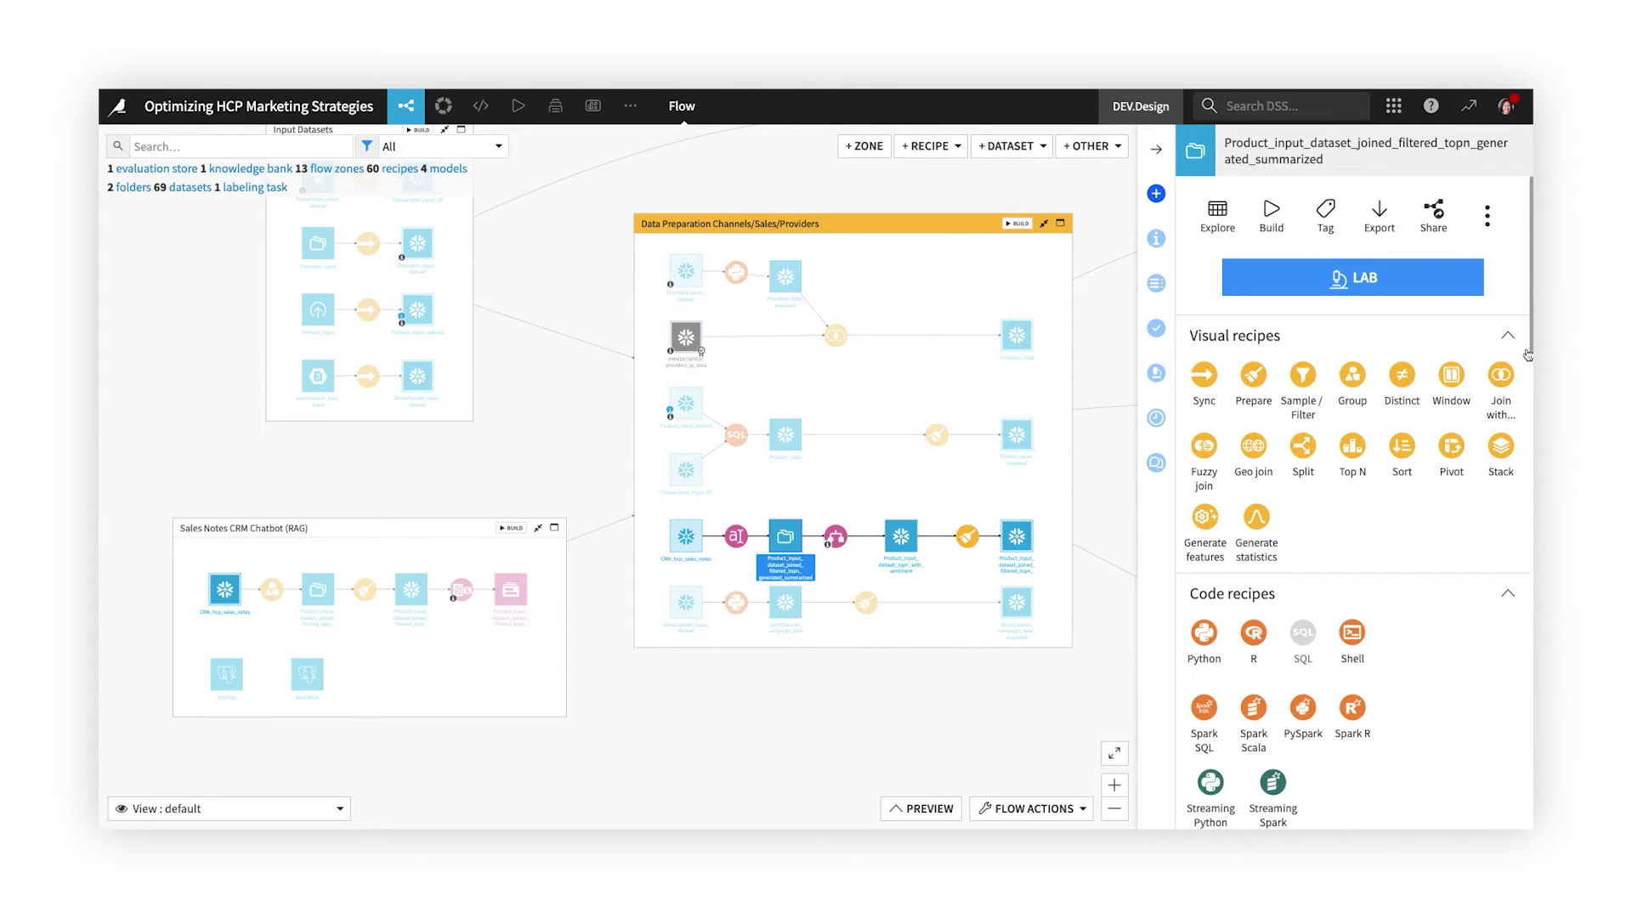
Create a Sentiment analysis text classification recipe and list the LLMs it can use
{"action": "scroll", "coordinate": [1528, 354], "scroll_direction": "down", "scroll_amount": 2}
{"action": "scroll", "coordinate": [1526, 354], "scroll_direction": "down", "scroll_amount": 4}
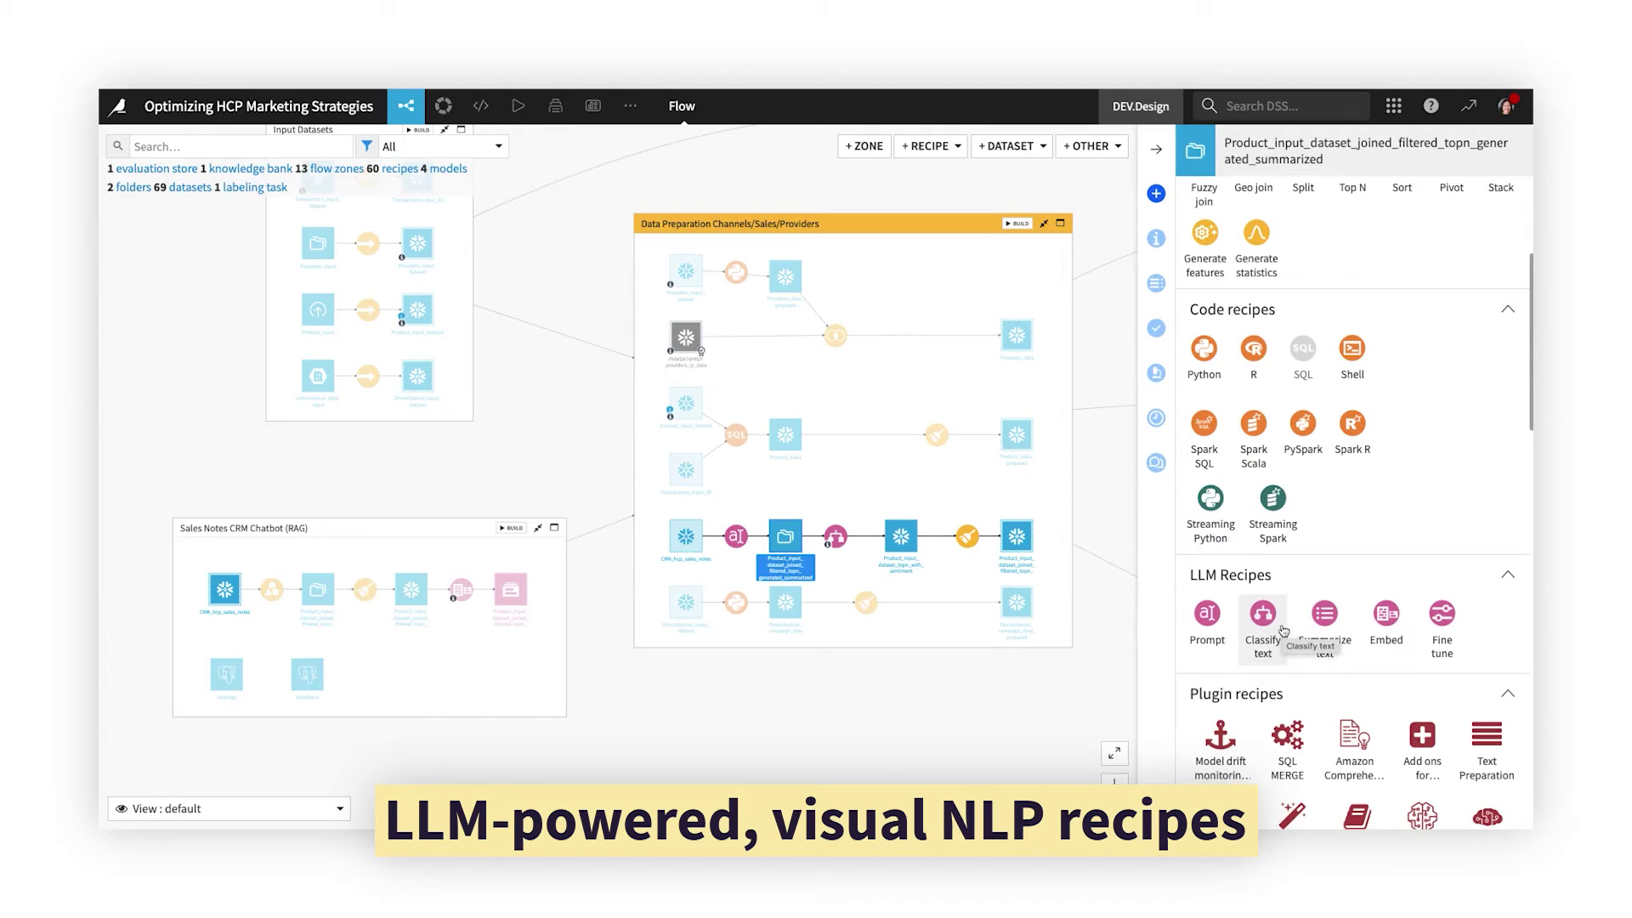
{"action": "left_click", "coordinate": [1283, 630]}
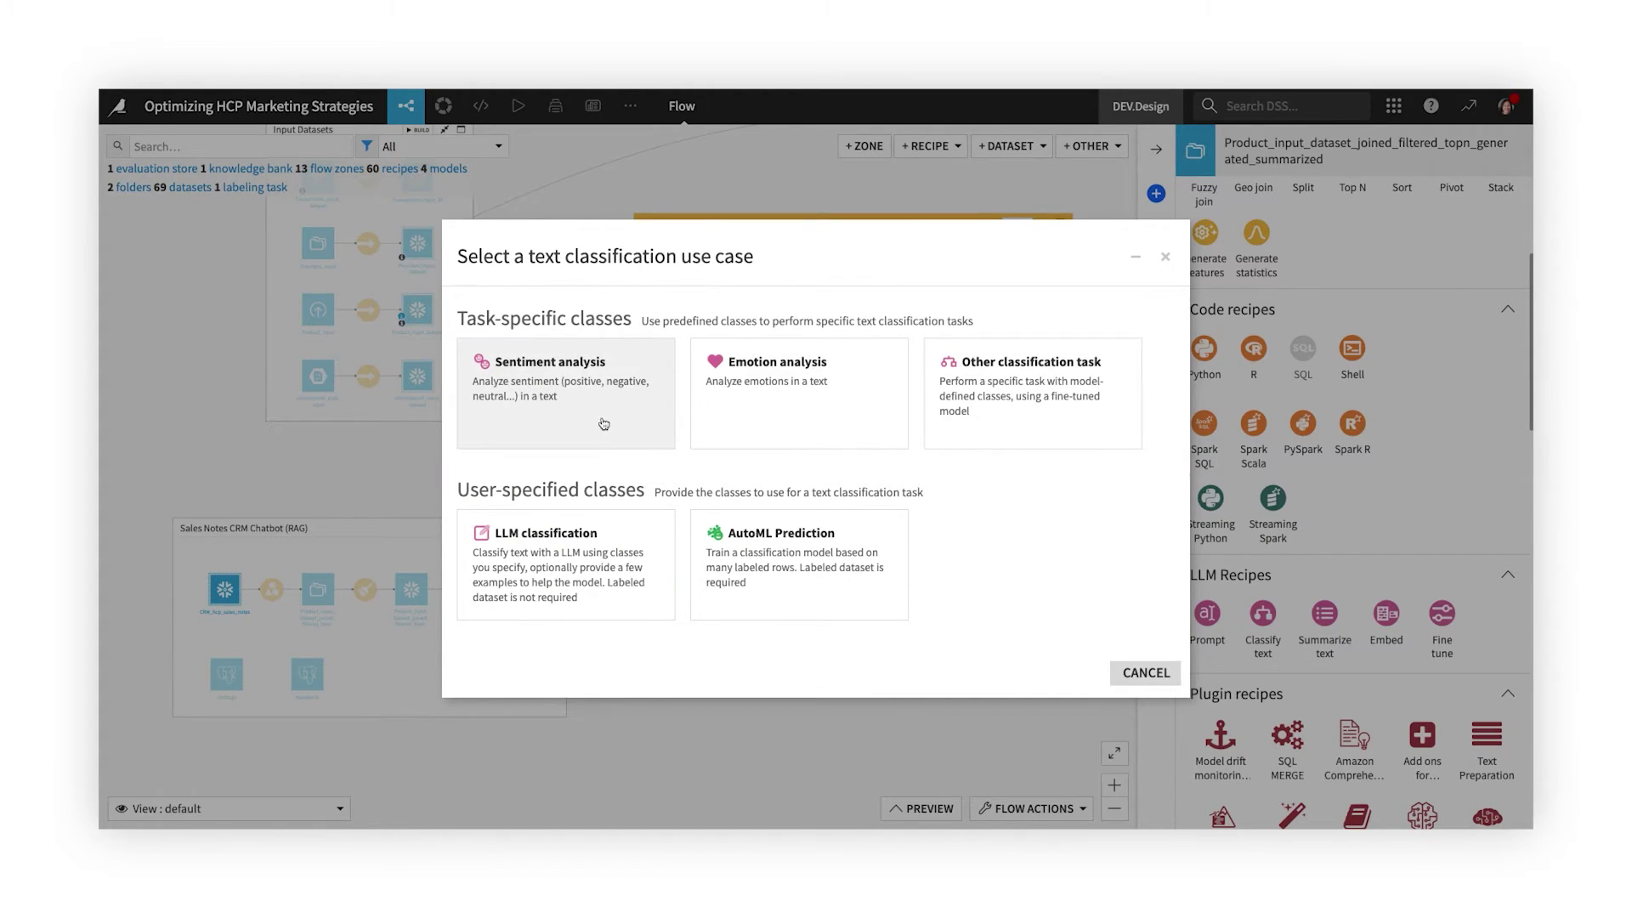
{"action": "left_click", "coordinate": [812, 285]}
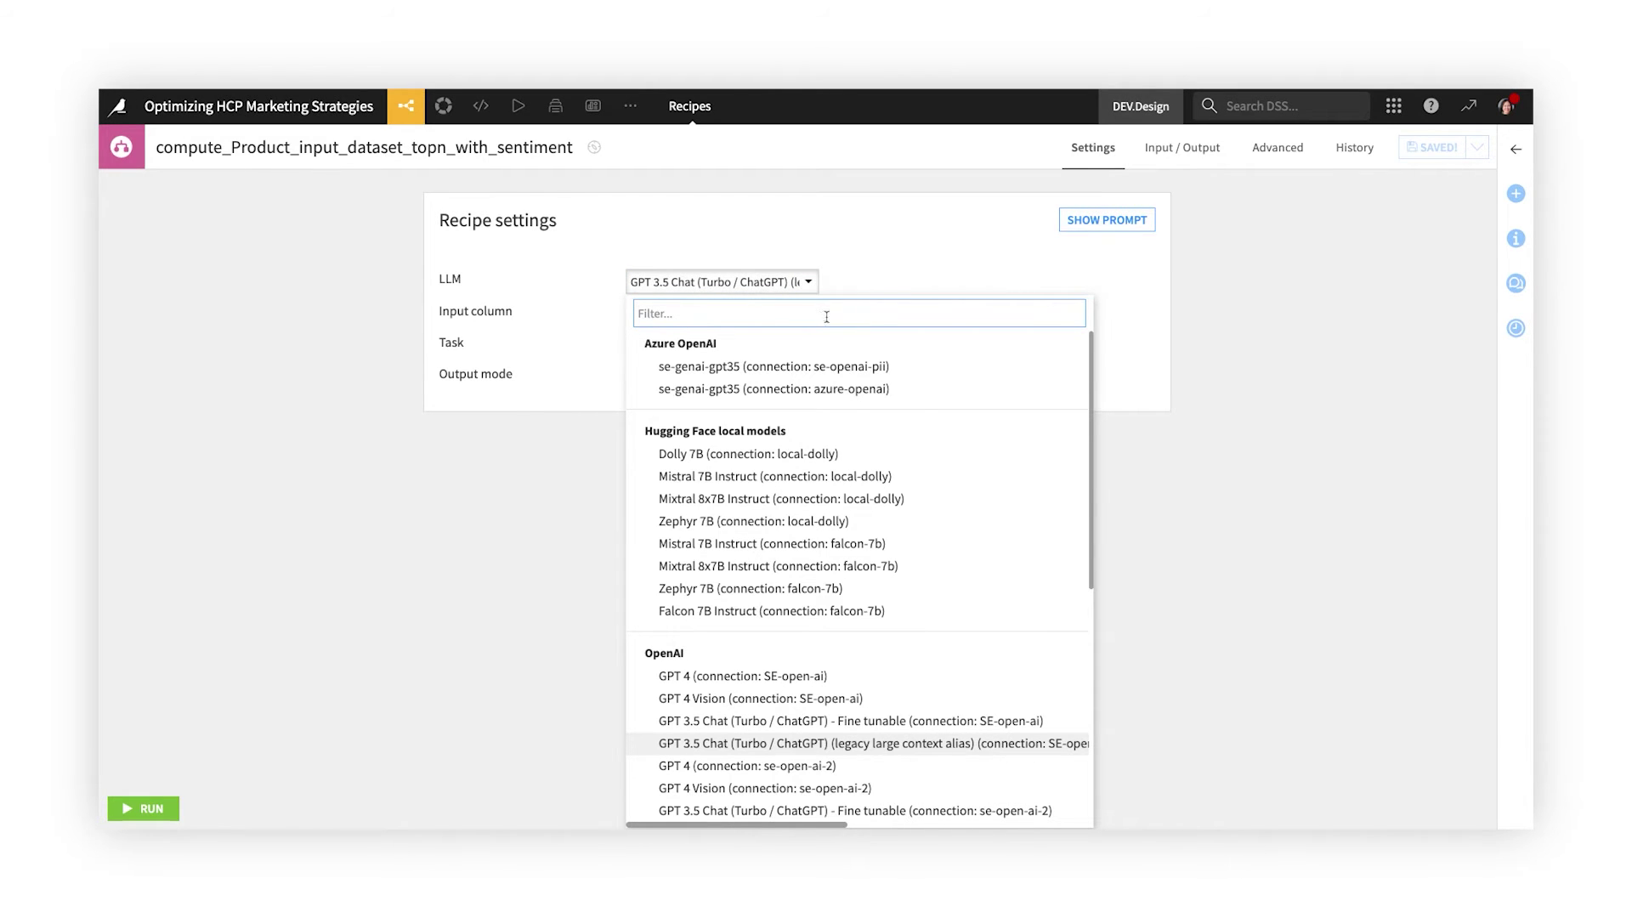
Check the recipe's classification tasks and flow position, then view the sentiment output dataset's rows
{"action": "scroll", "coordinate": [896, 462], "scroll_direction": "down", "scroll_amount": 2}
{"action": "left_click", "coordinate": [895, 291]}
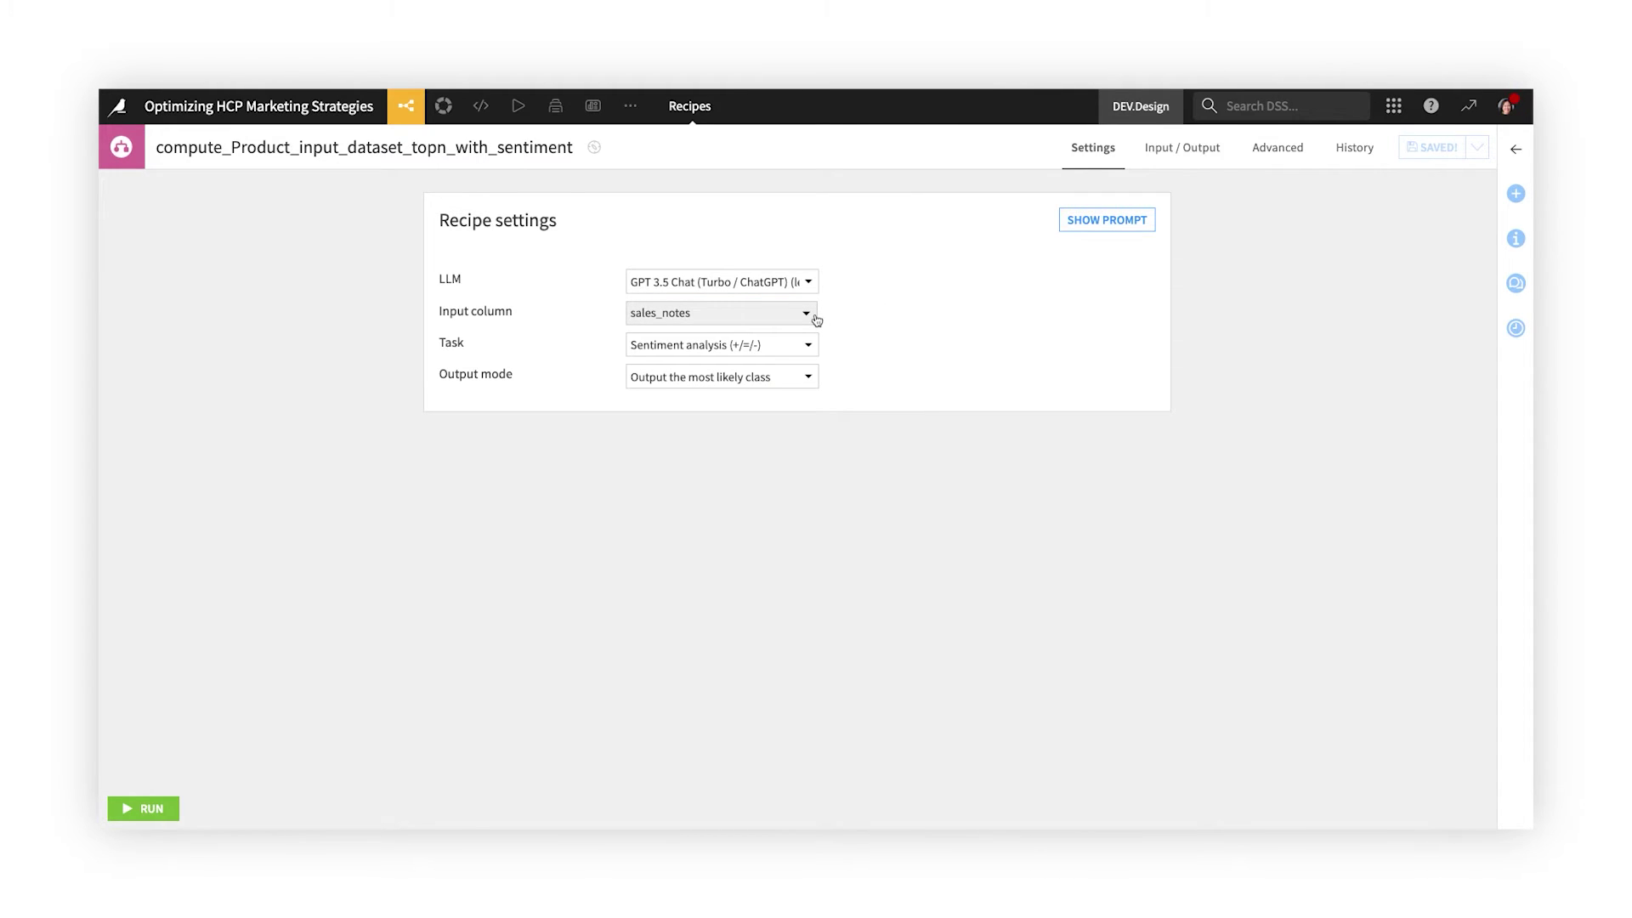
{"action": "left_click", "coordinate": [810, 347]}
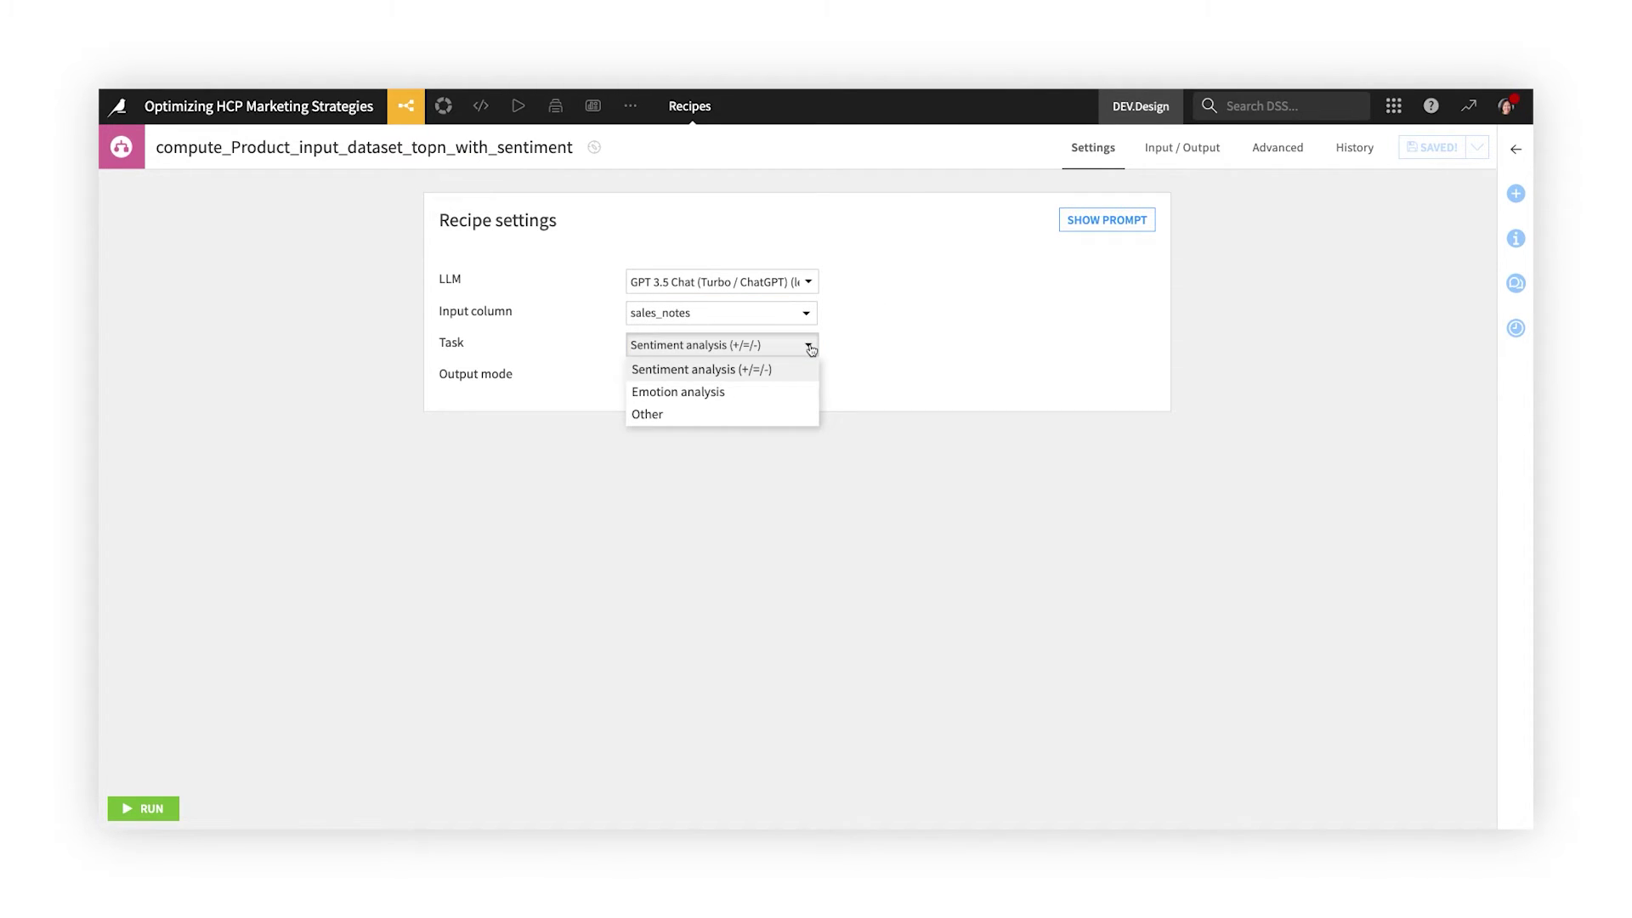
{"action": "left_click", "coordinate": [595, 149]}
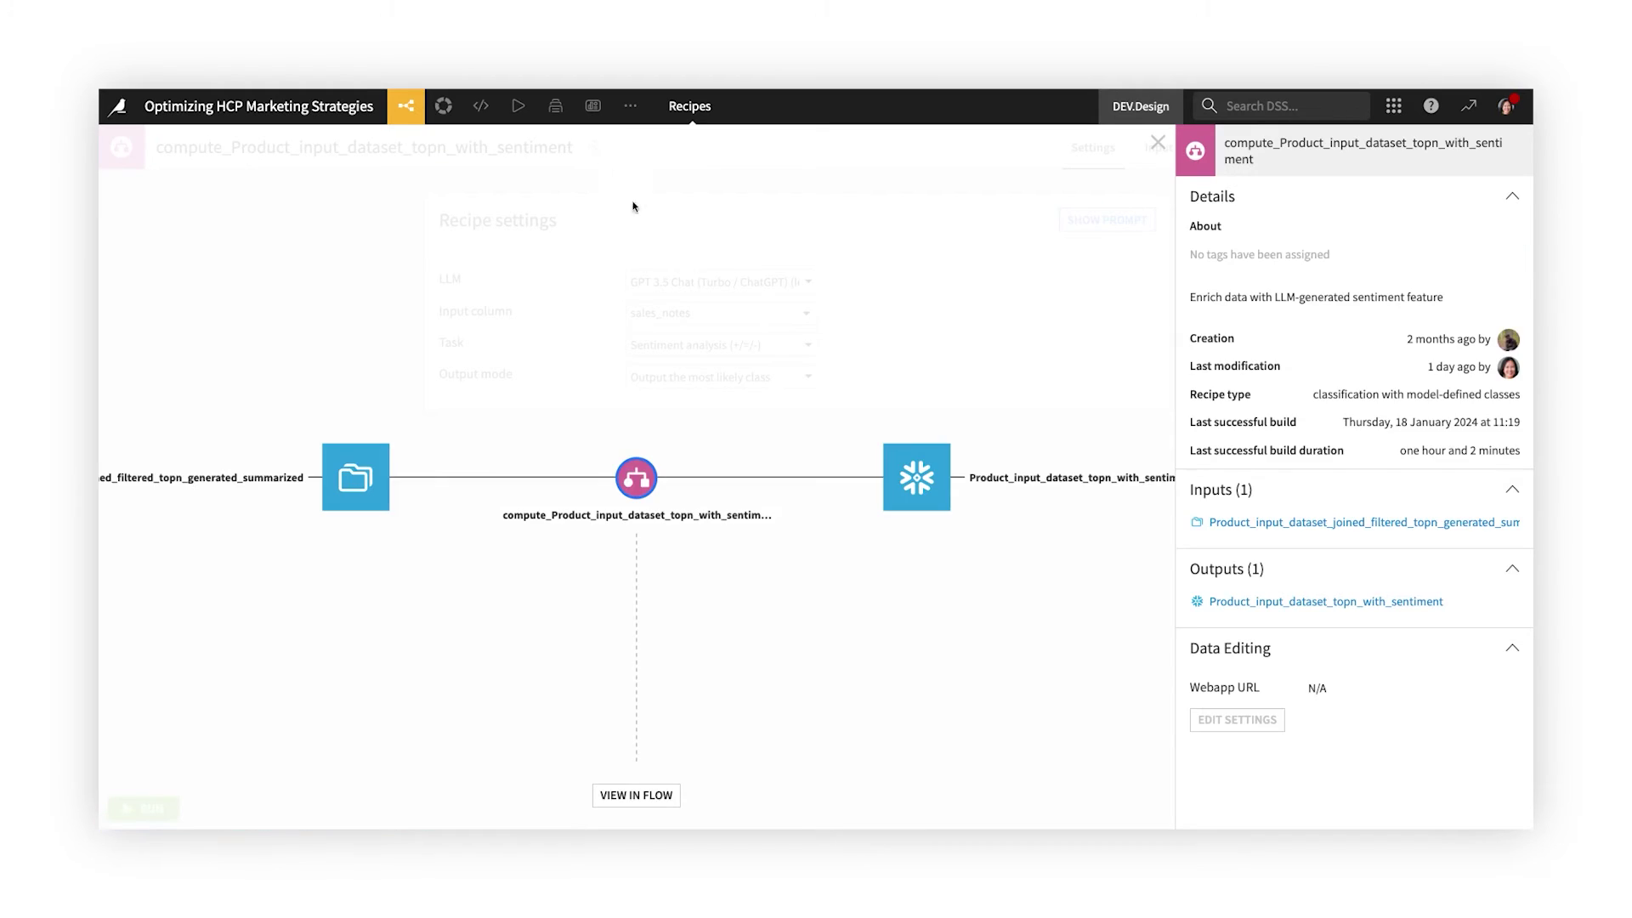
{"action": "left_click", "coordinate": [916, 477]}
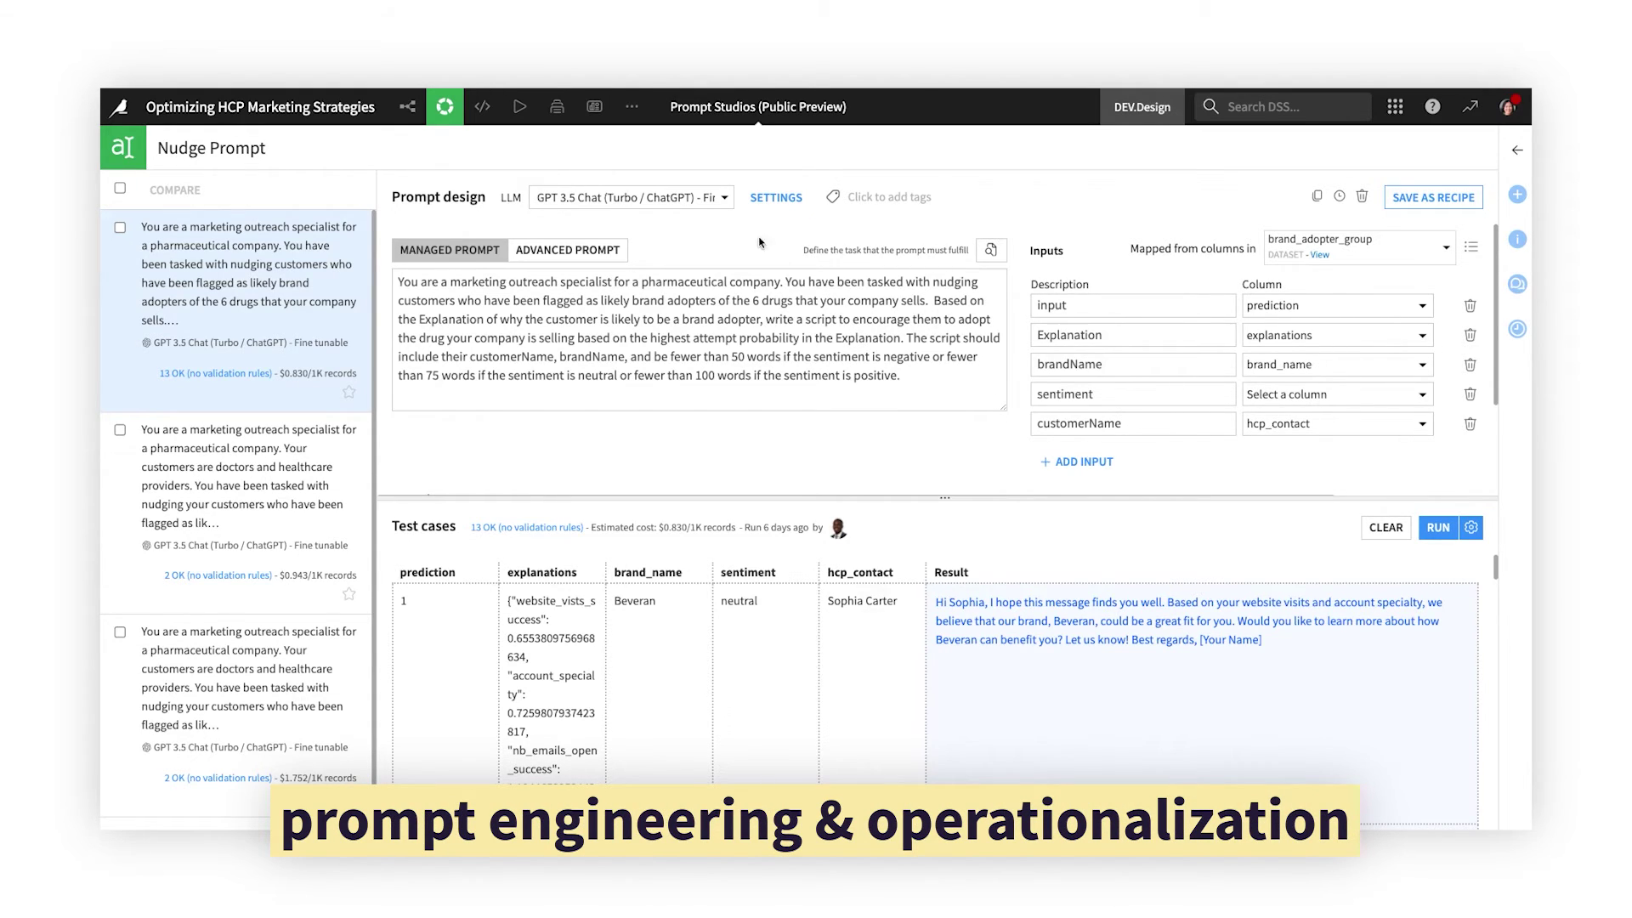
List the Nudge Prompt's available LLMs and scroll through the prompt design
{"action": "left_click", "coordinate": [724, 200]}
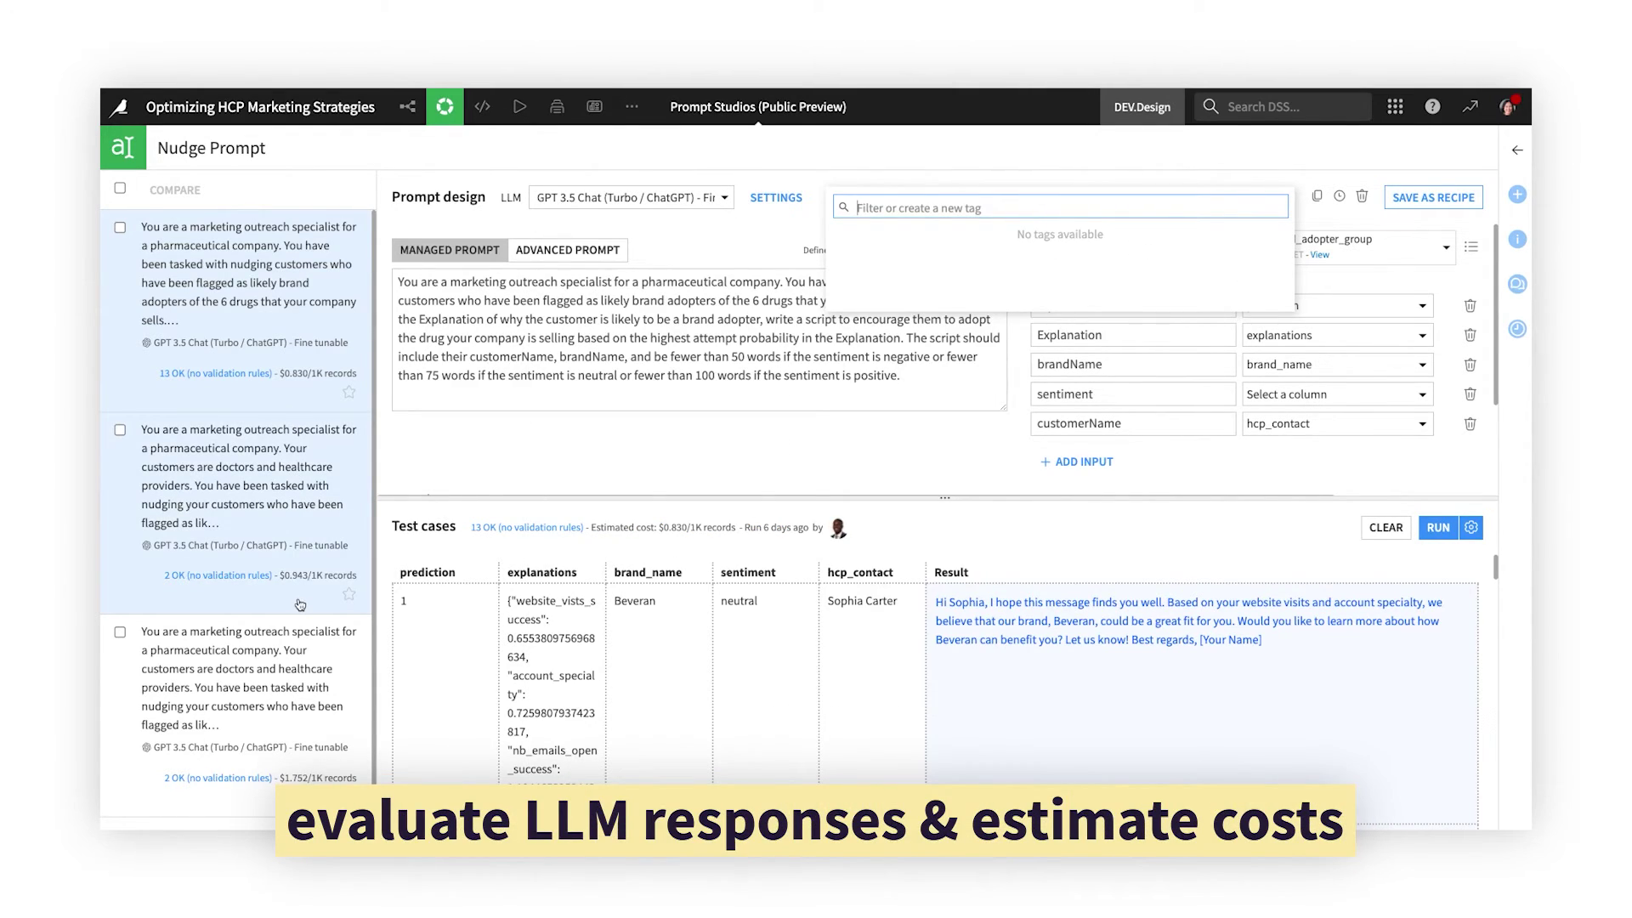
{"action": "scroll", "coordinate": [299, 604], "scroll_direction": "down", "scroll_amount": 1}
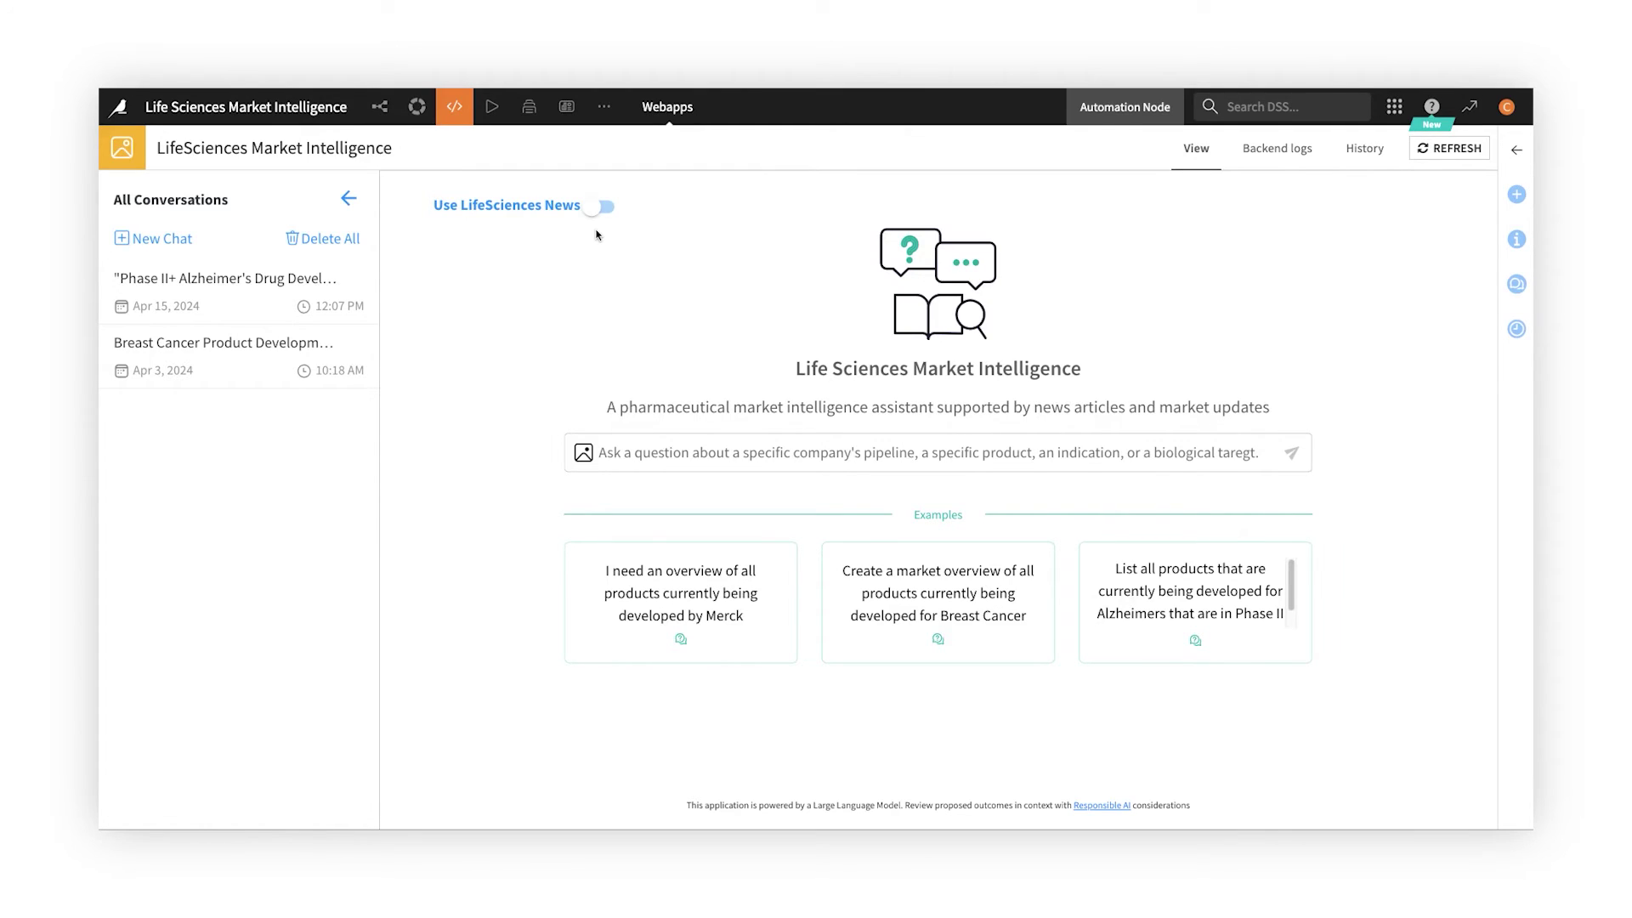
With LifeSciences News enabled, ask which Alzheimer's products under development are in Phase II or above
{"action": "left_click", "coordinate": [600, 207]}
{"action": "left_click", "coordinate": [626, 452]}
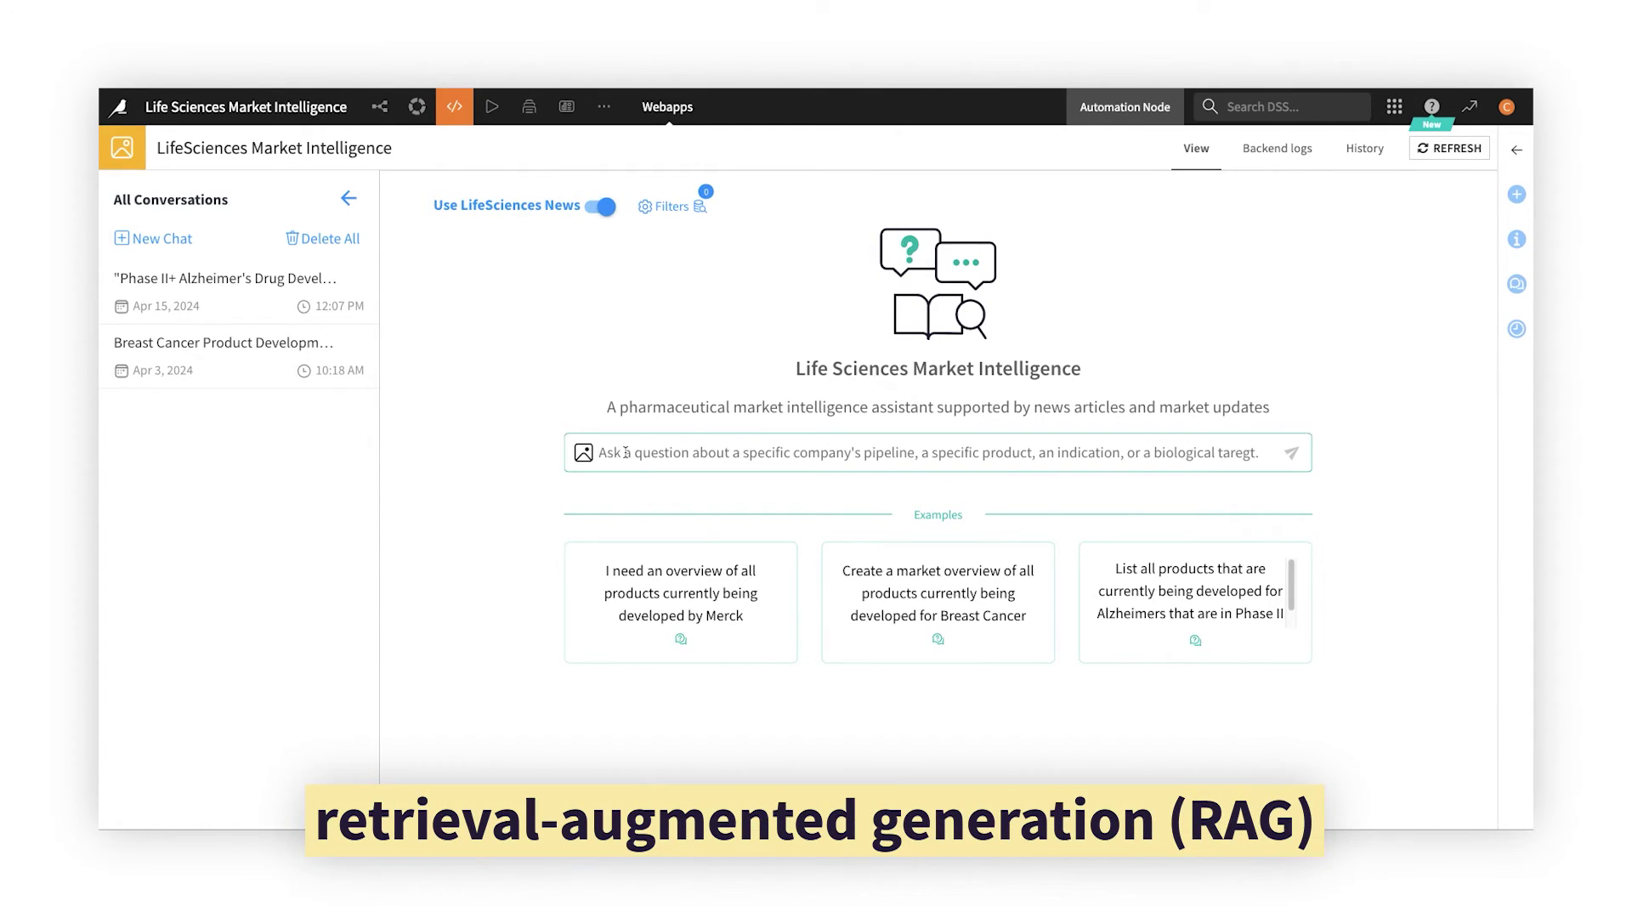
{"action": "type", "text": "Which products currently under devel"}
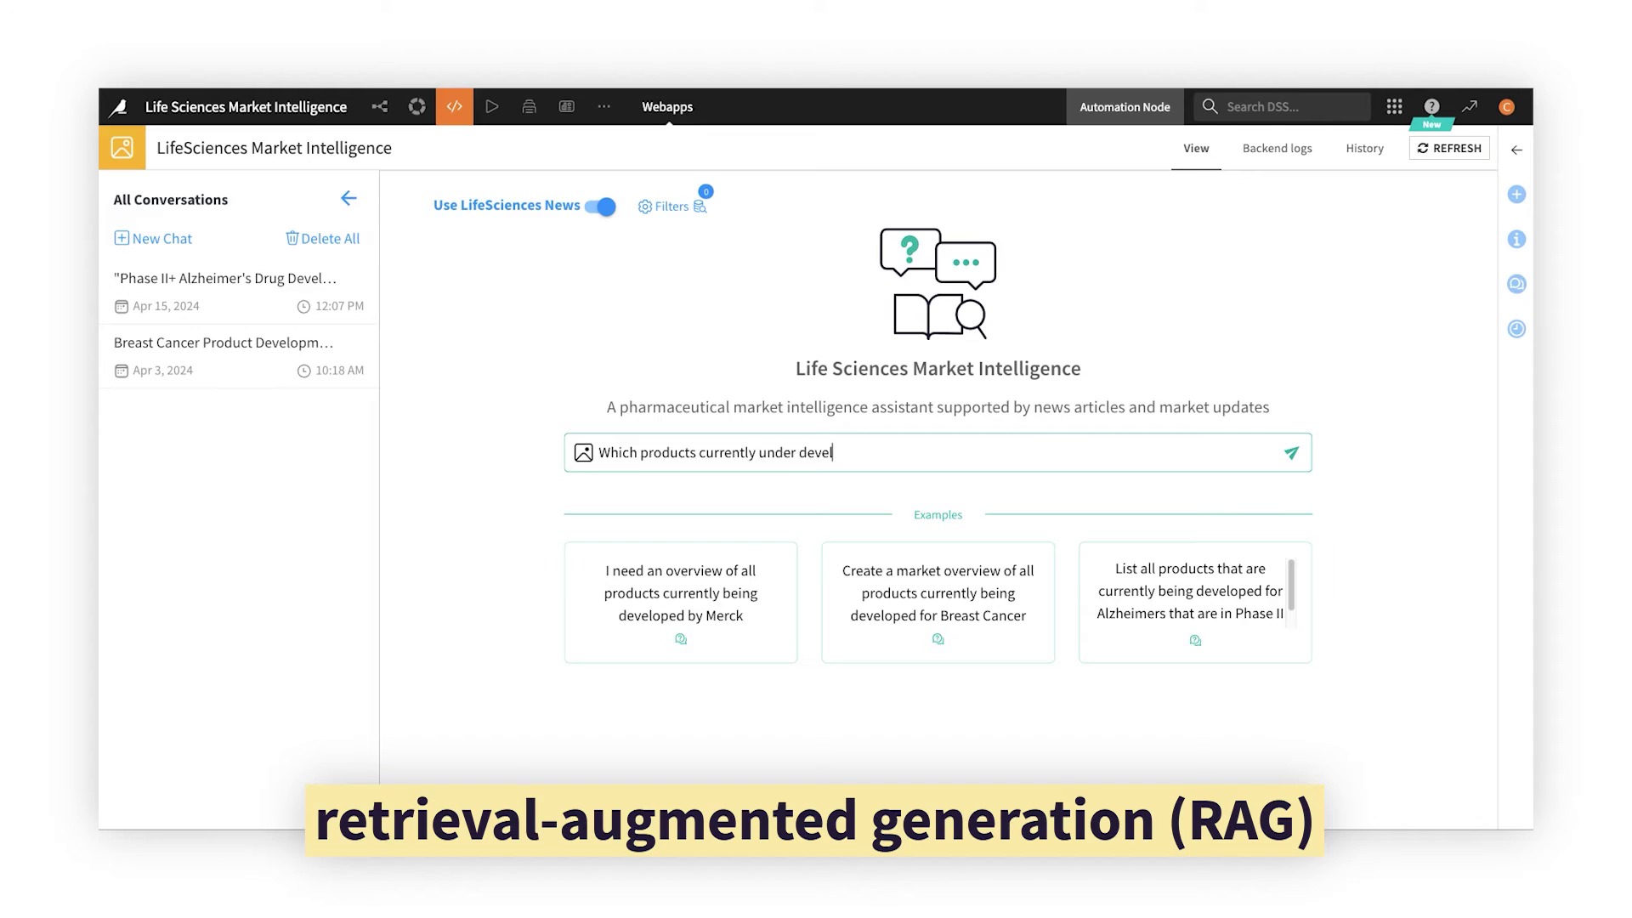
{"action": "type", "text": "opment for Alzheimers are in Phase"}
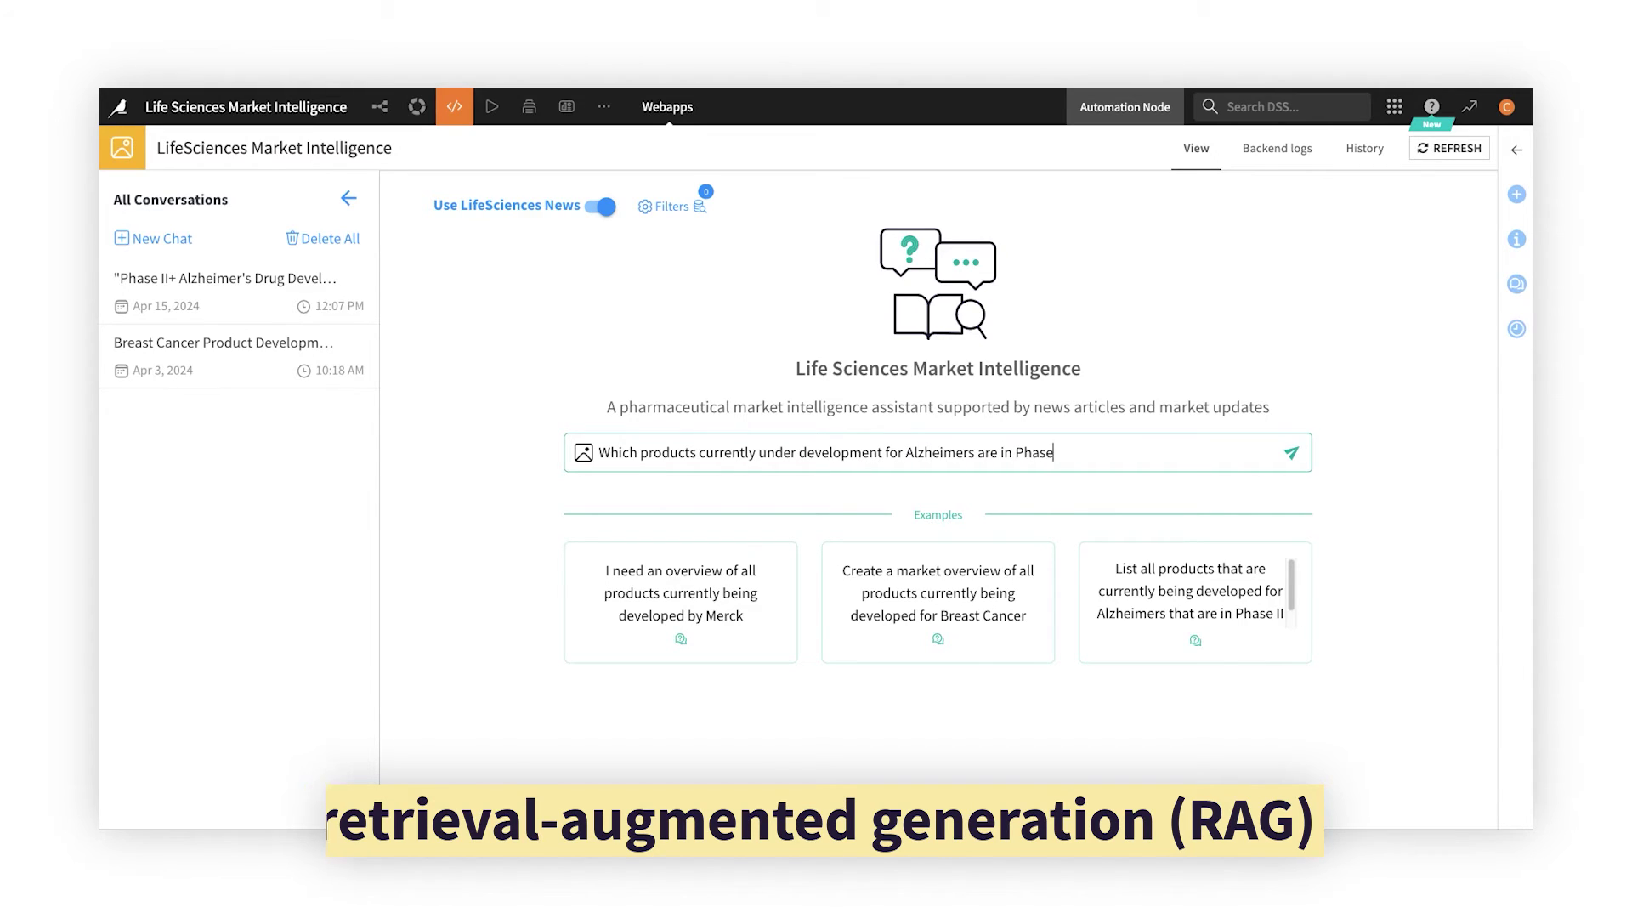
{"action": "type", "text": " II or above"}
{"action": "key", "text": "Return"}
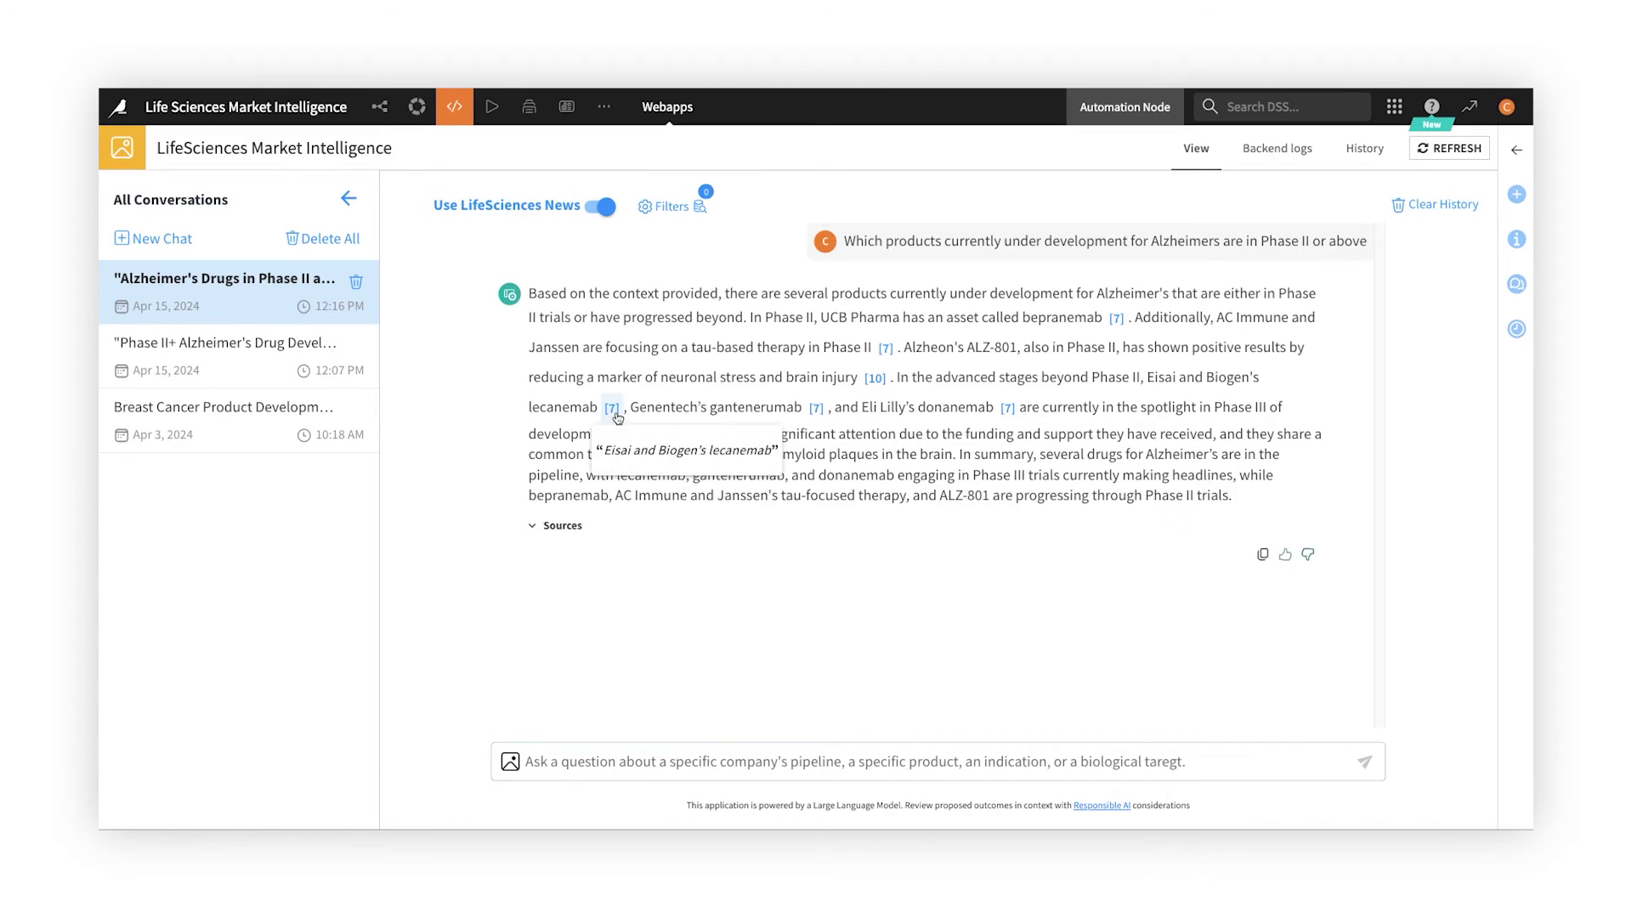
Expand and scroll through the sources cited in the chatbot's answer
{"action": "mouse_move", "coordinate": [871, 382]}
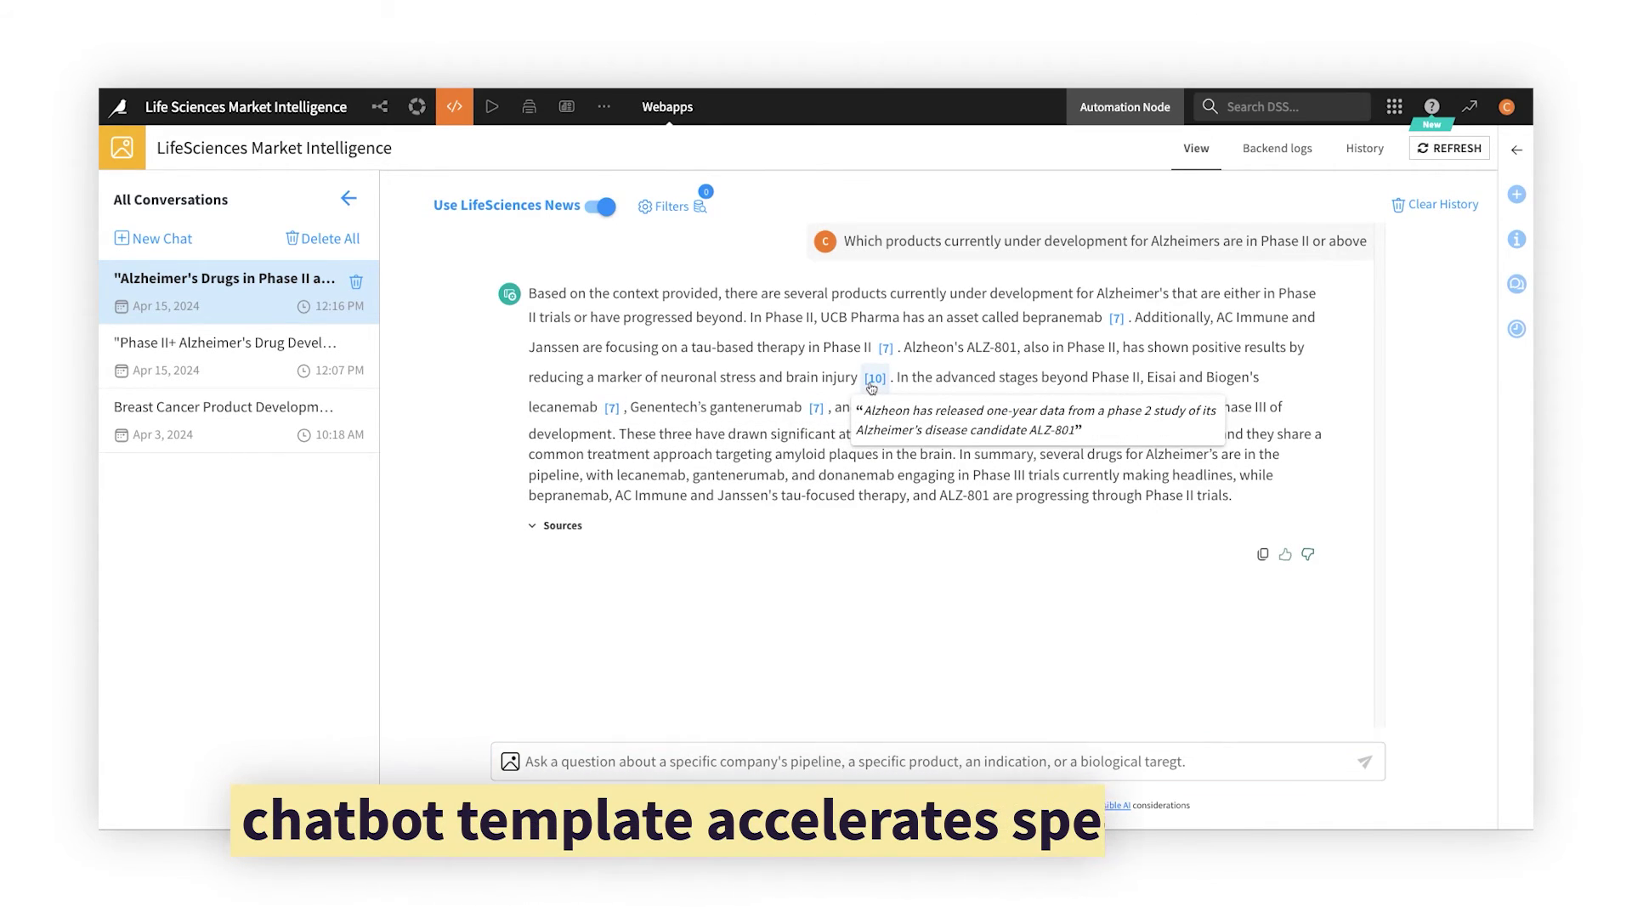
{"action": "left_click", "coordinate": [559, 526]}
{"action": "scroll", "coordinate": [629, 604], "scroll_direction": "down", "scroll_amount": 5}
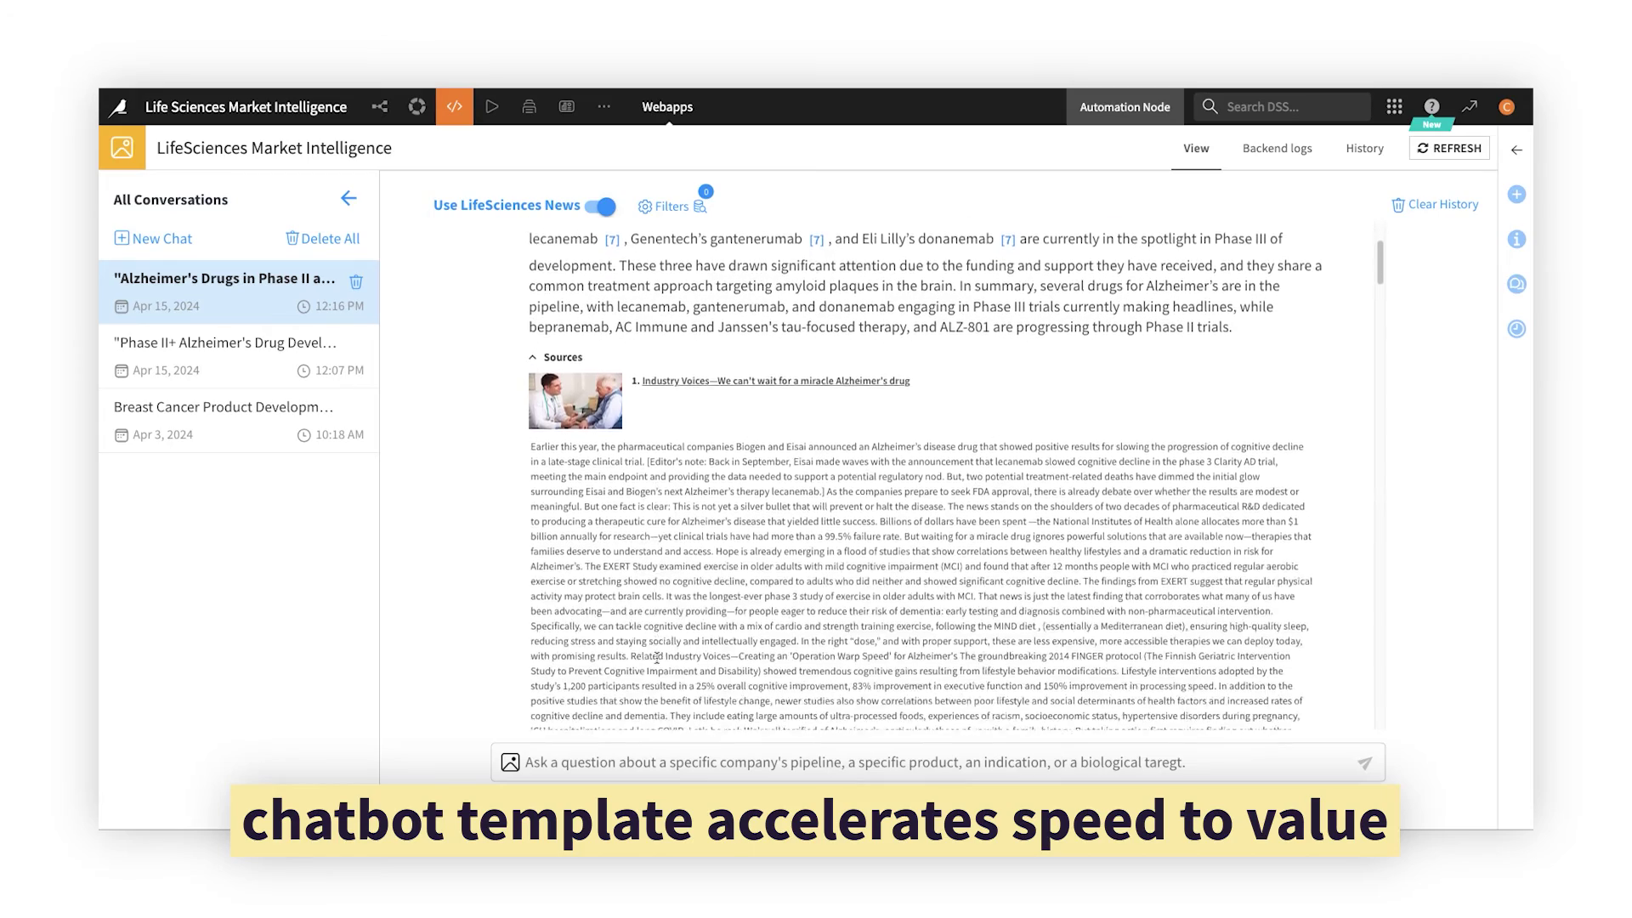
{"action": "scroll", "coordinate": [656, 660], "scroll_direction": "down", "scroll_amount": 4}
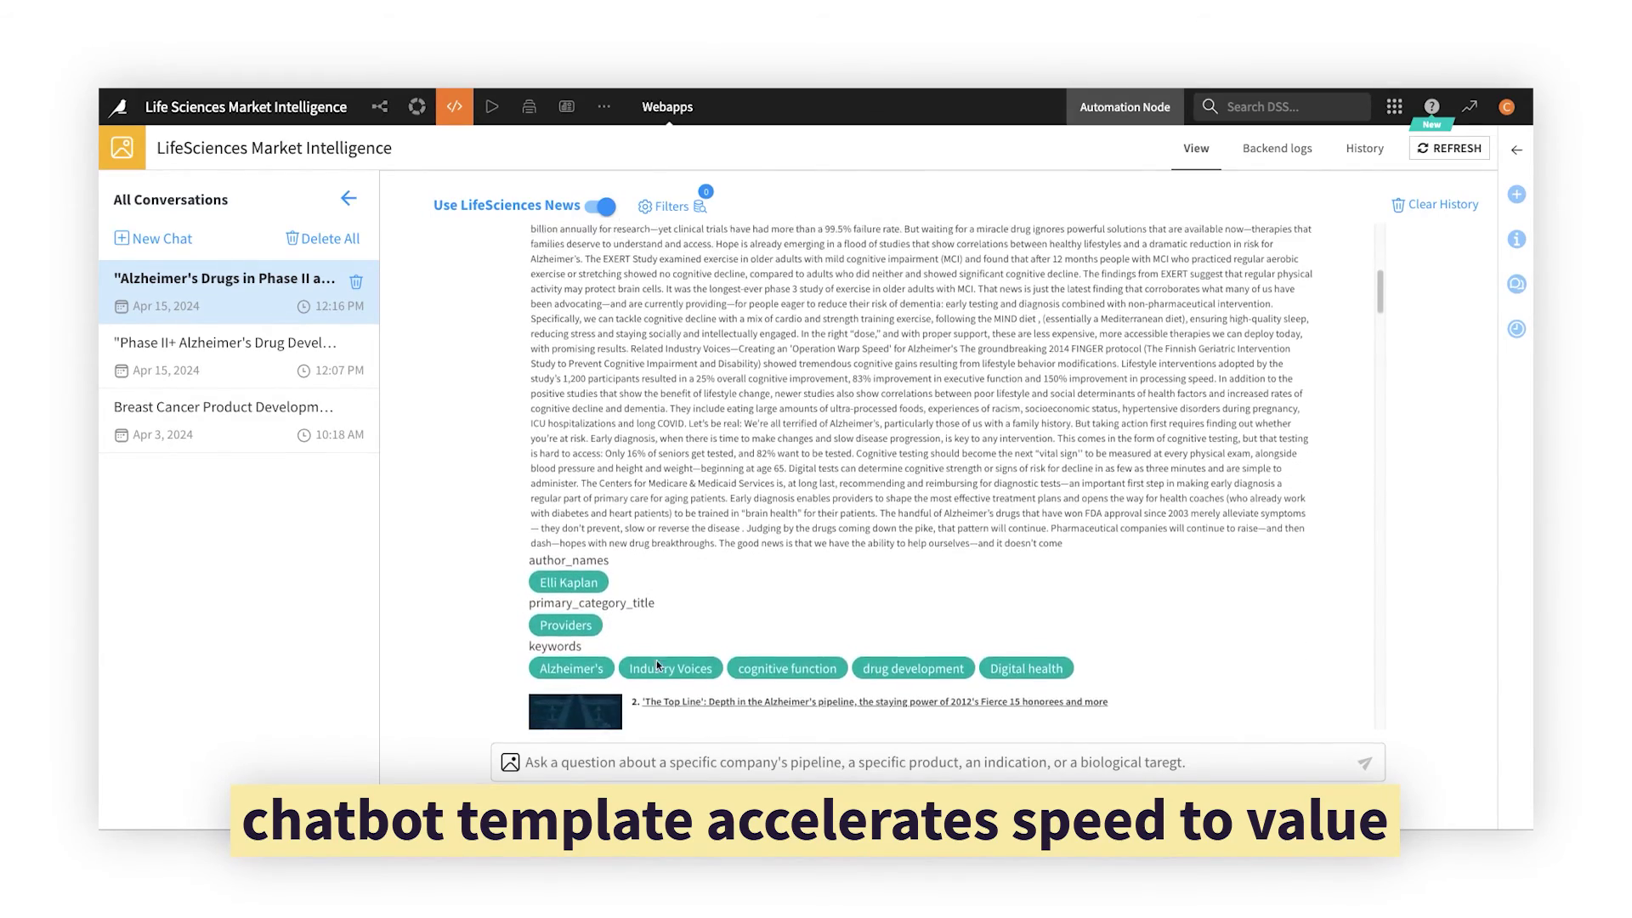
{"action": "scroll", "coordinate": [657, 666], "scroll_direction": "down", "scroll_amount": 4}
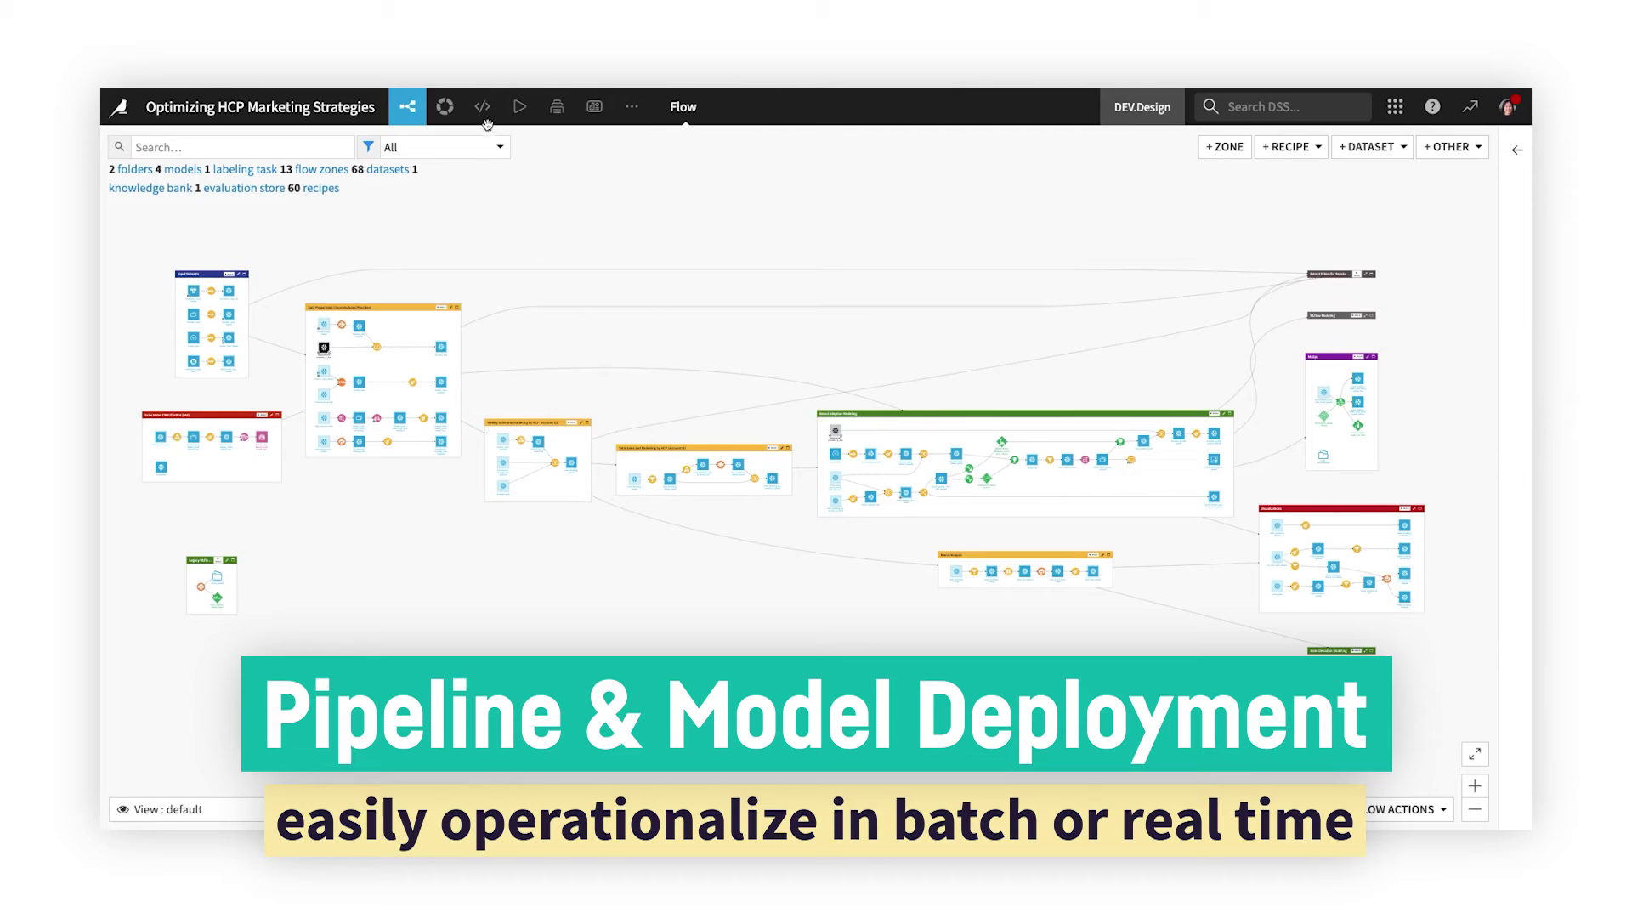
Open the MLOps scenario from the project's scenario list
{"action": "mouse_move", "coordinate": [519, 107]}
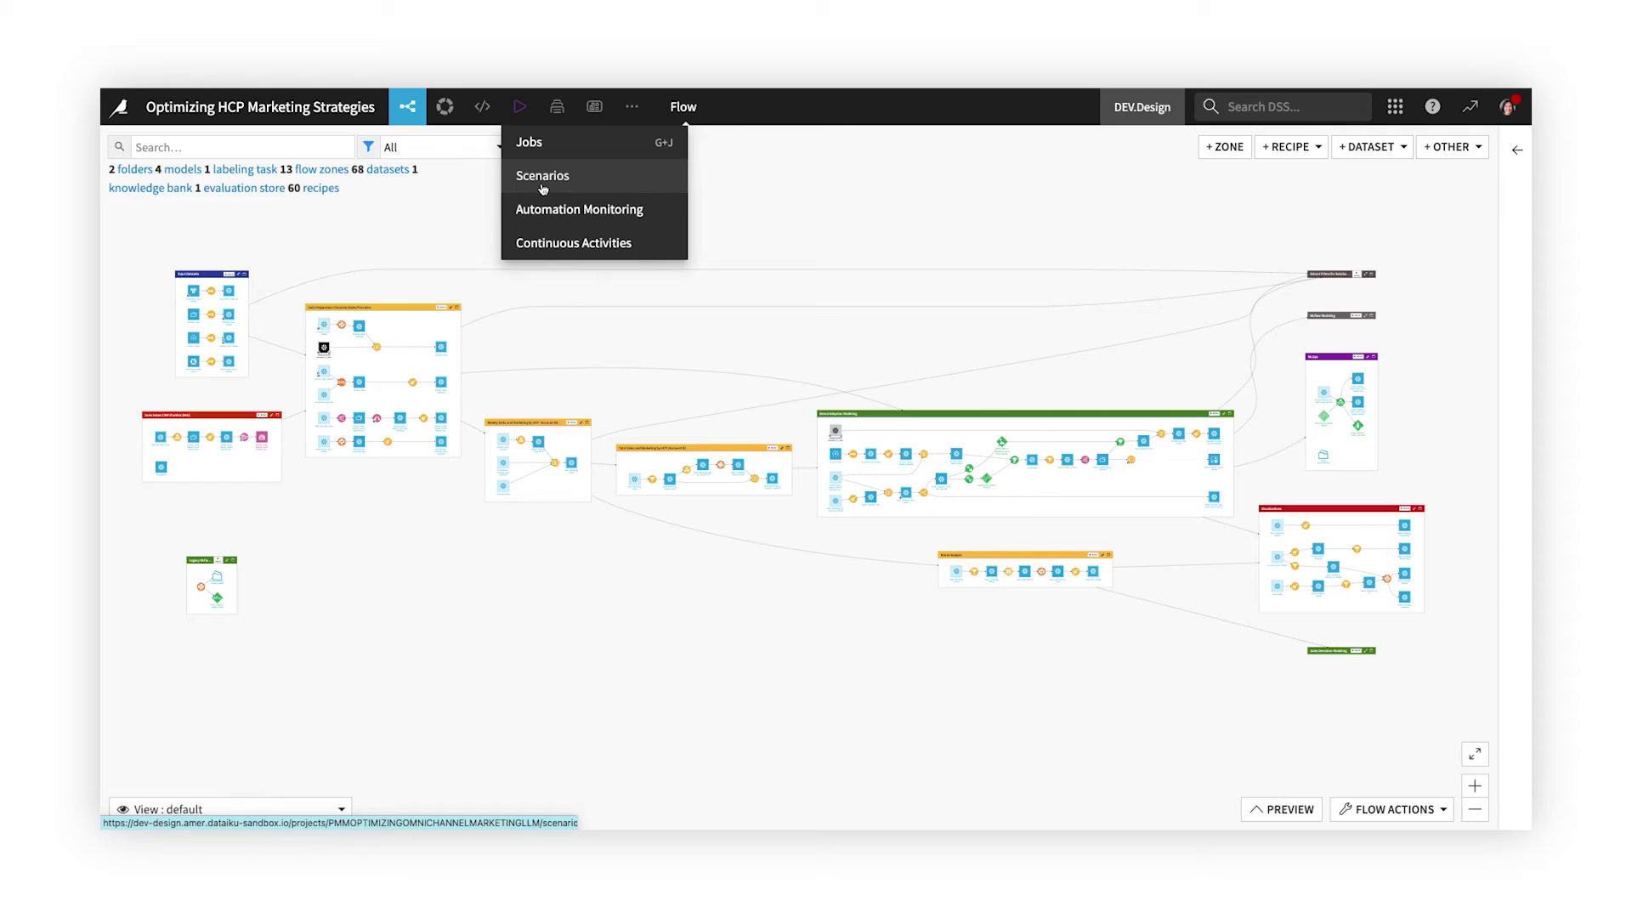
{"action": "left_click", "coordinate": [542, 180]}
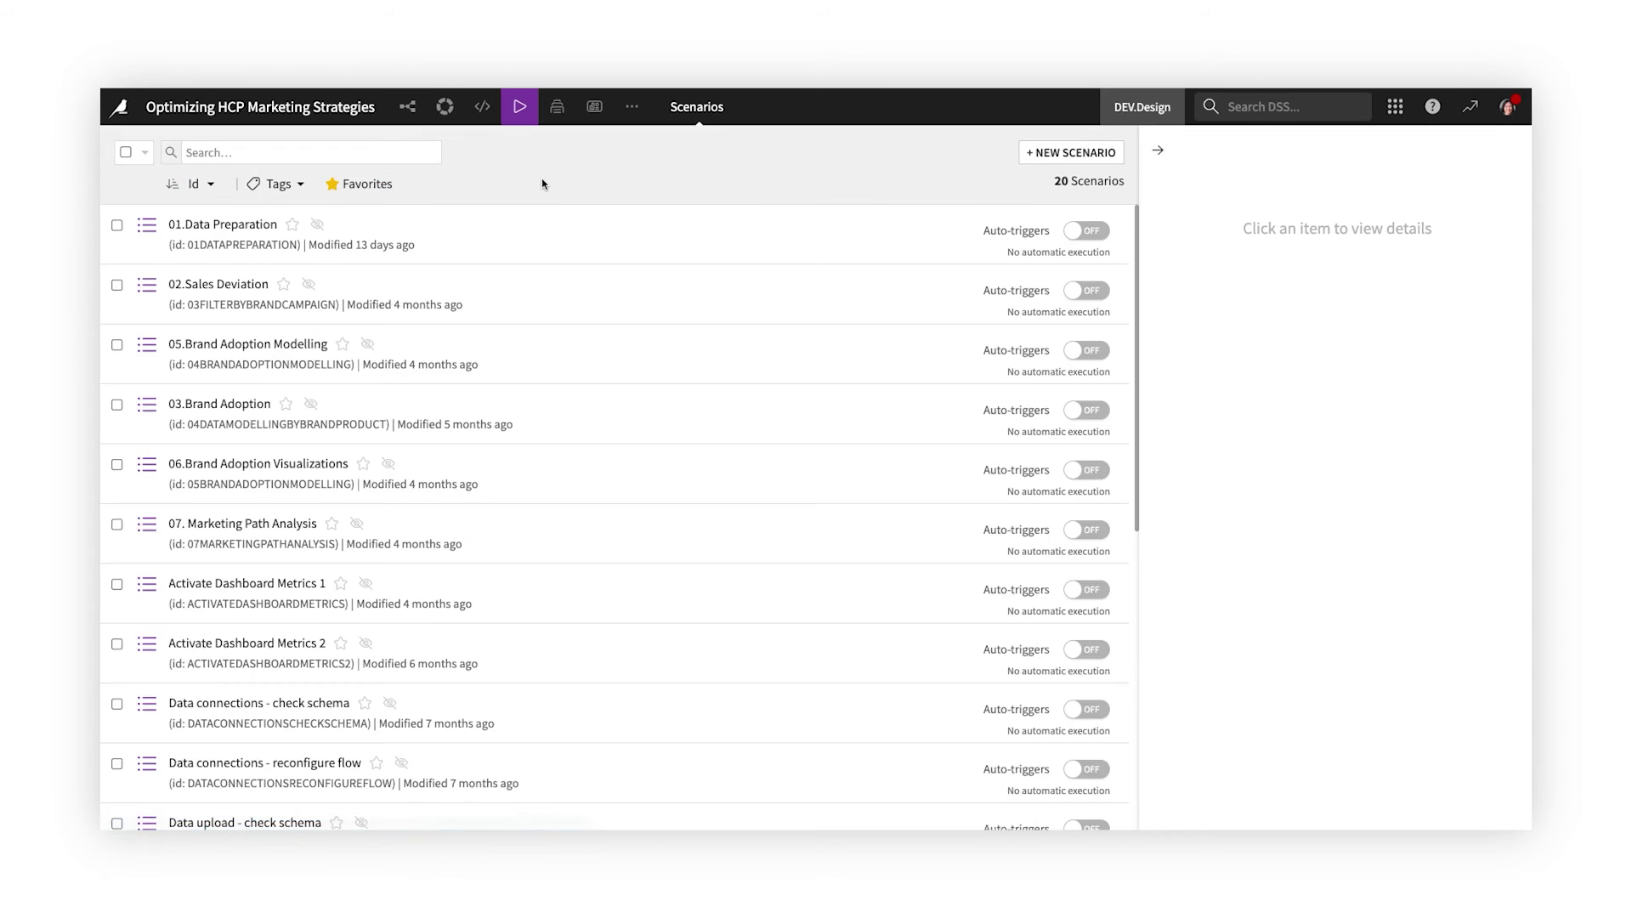
{"action": "scroll", "coordinate": [270, 559], "scroll_direction": "down", "scroll_amount": 7}
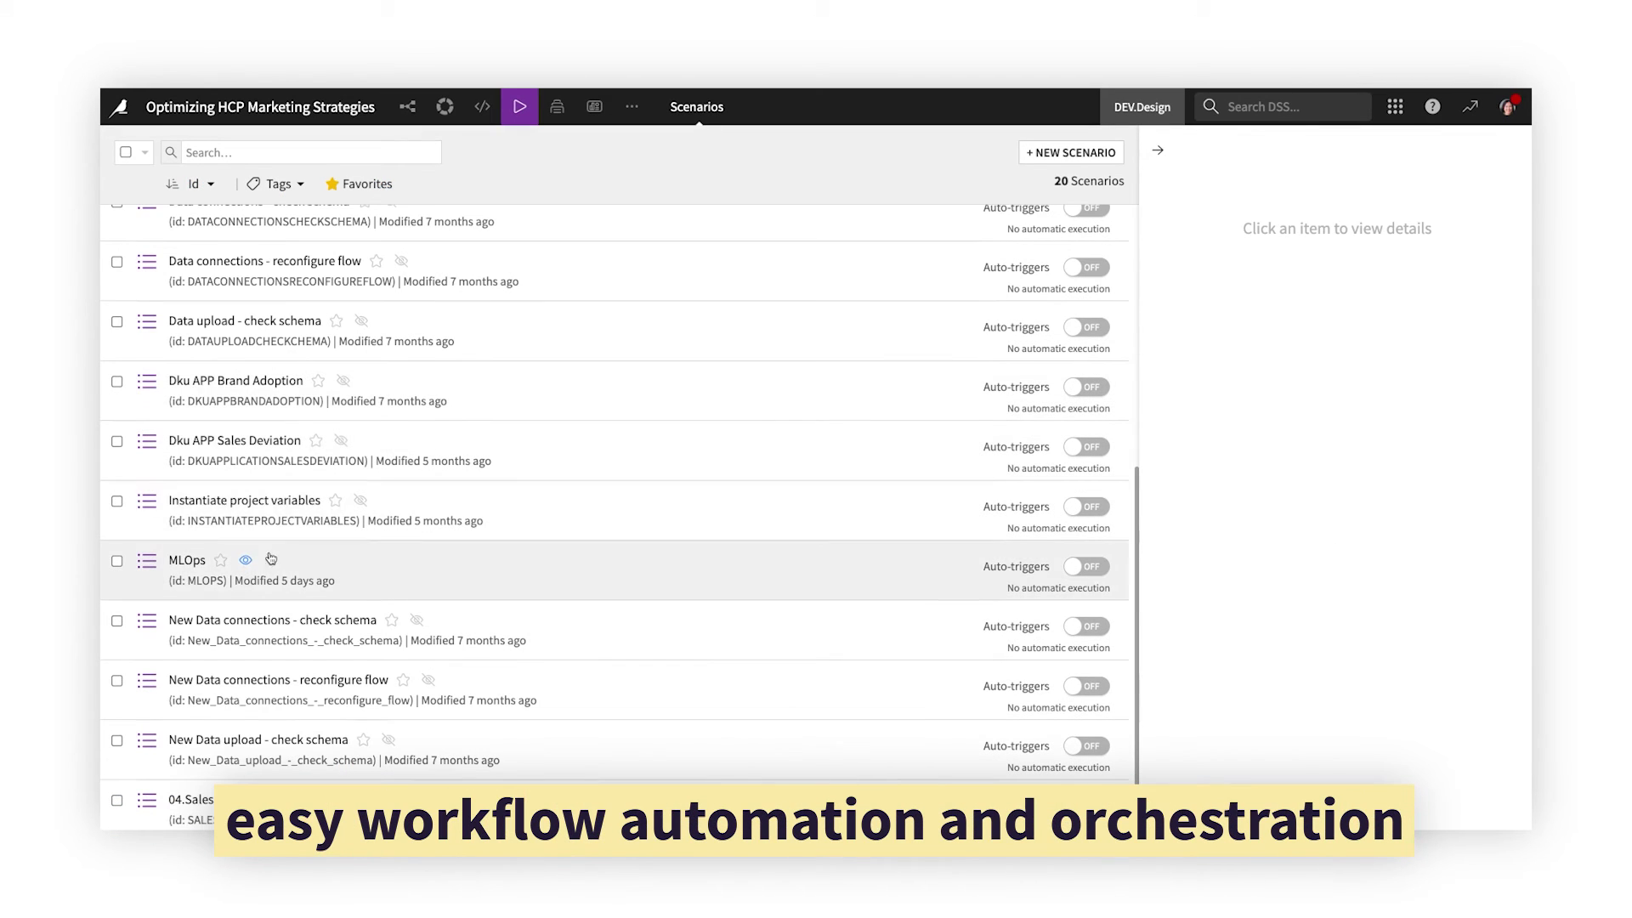
{"action": "left_click", "coordinate": [189, 561]}
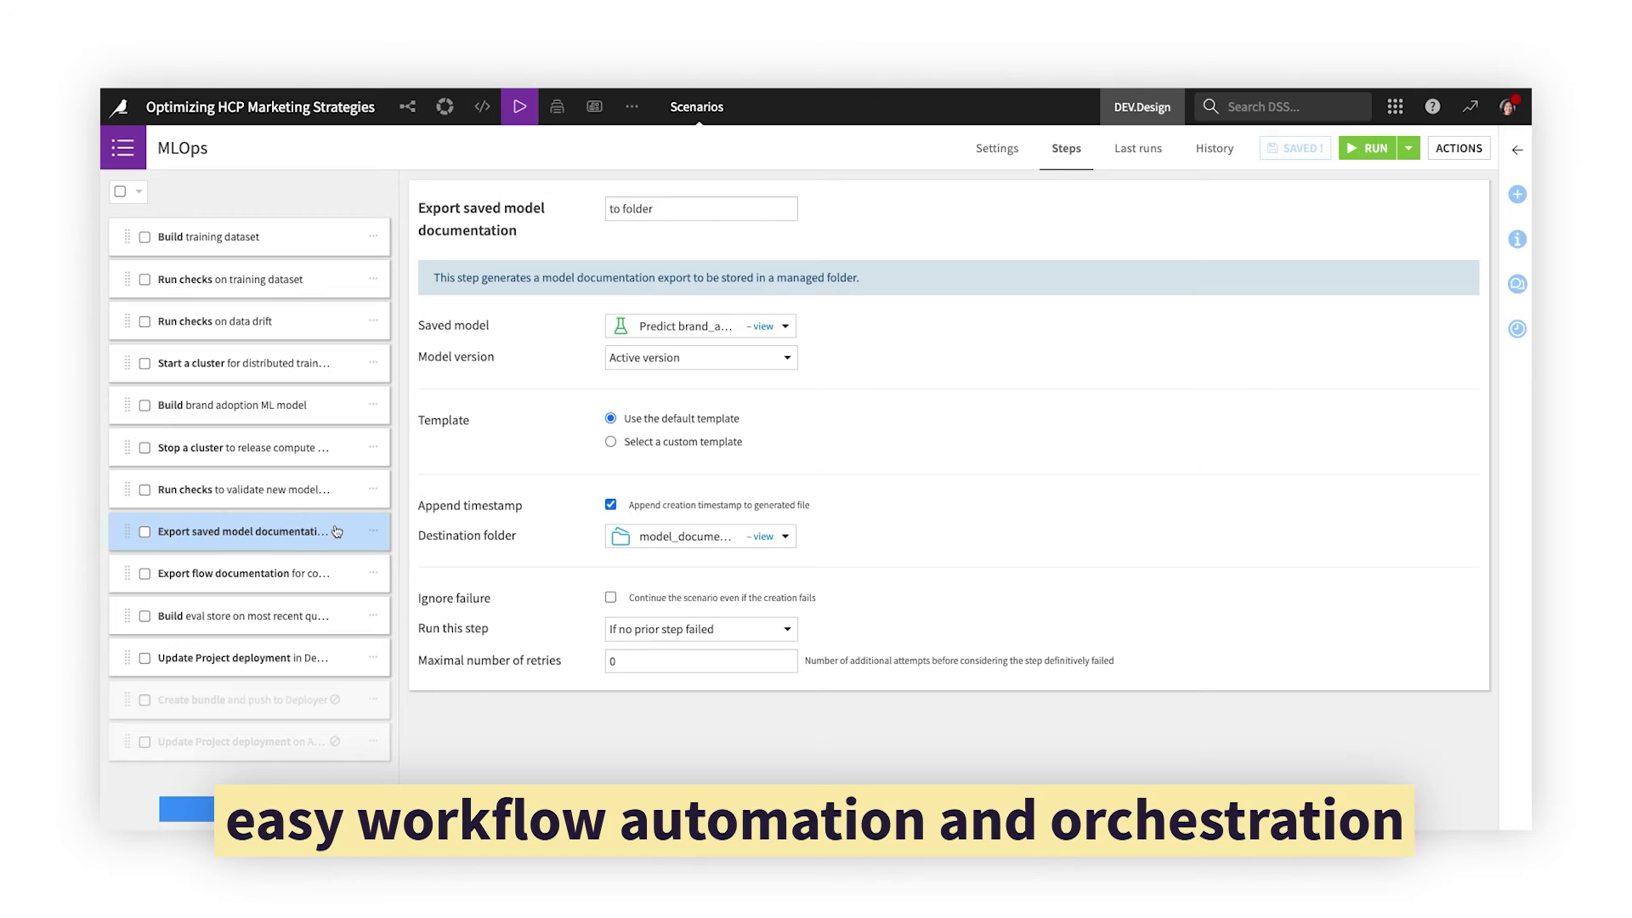
Inspect the Update Project deployment step and addable step types, then the available trigger kinds
{"action": "left_click", "coordinate": [327, 647]}
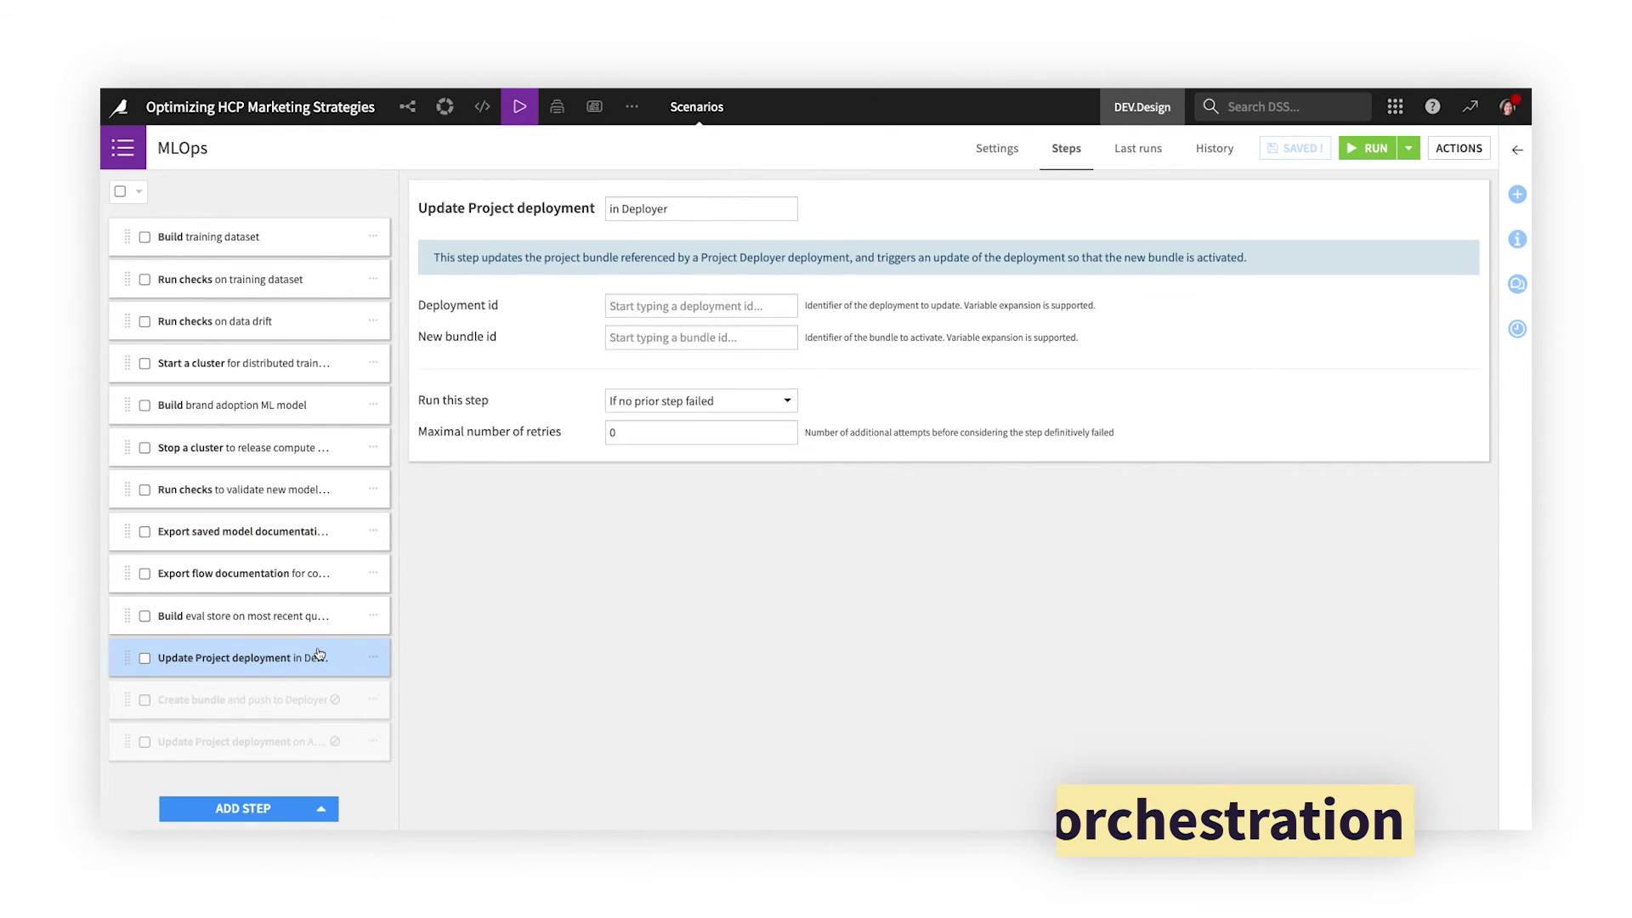
{"action": "left_click", "coordinate": [309, 807]}
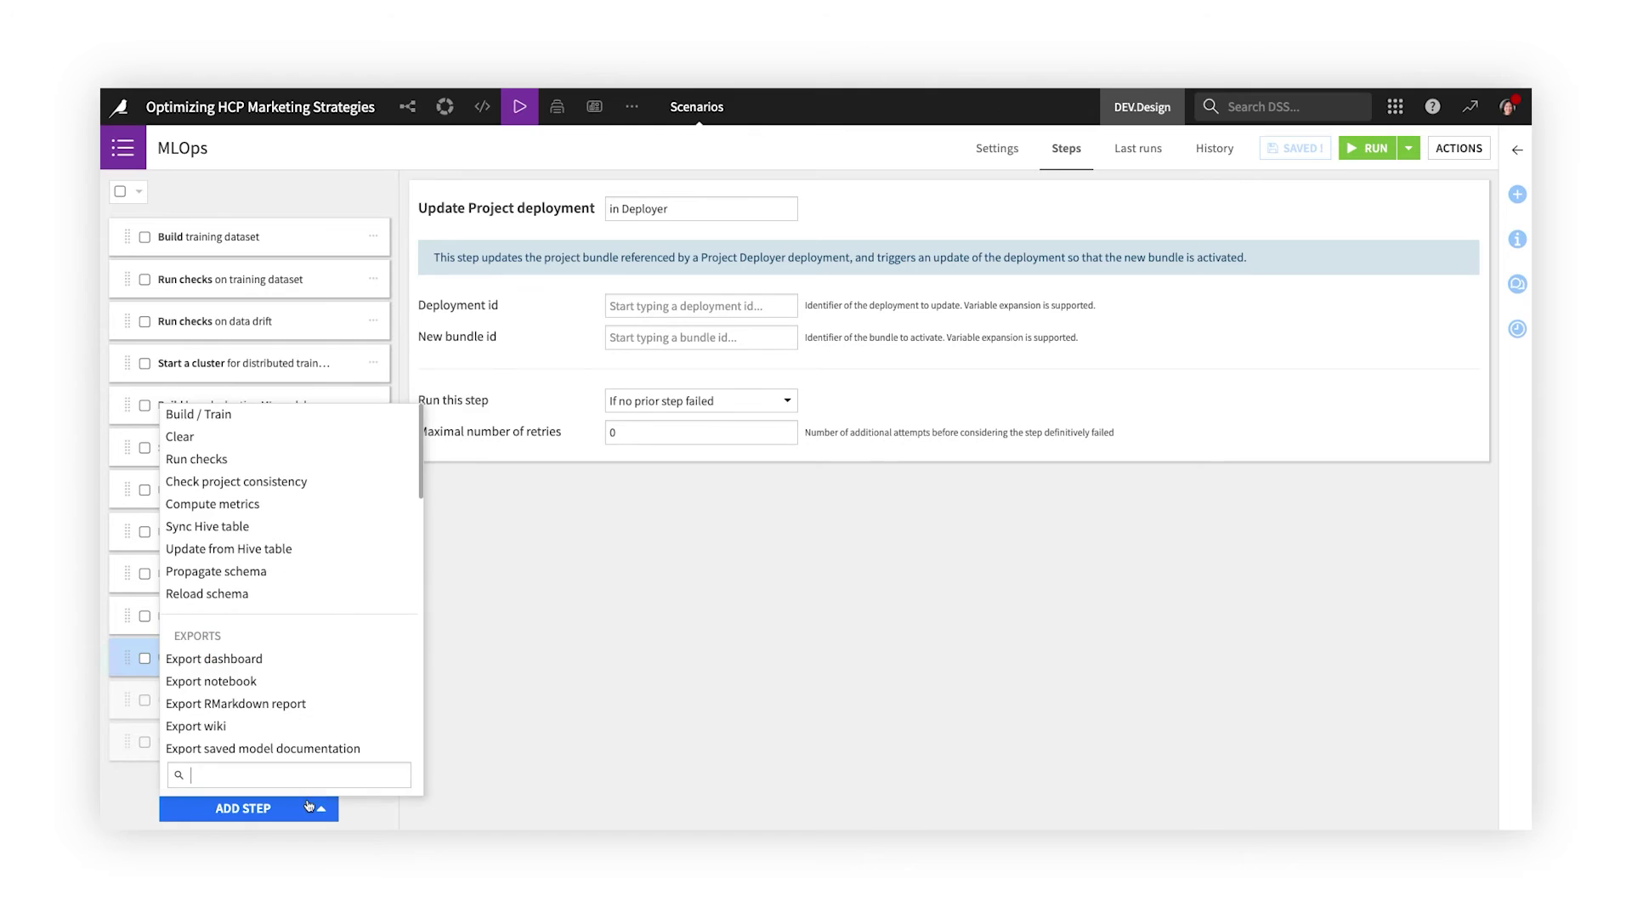
{"action": "scroll", "coordinate": [330, 729], "scroll_direction": "down", "scroll_amount": 4}
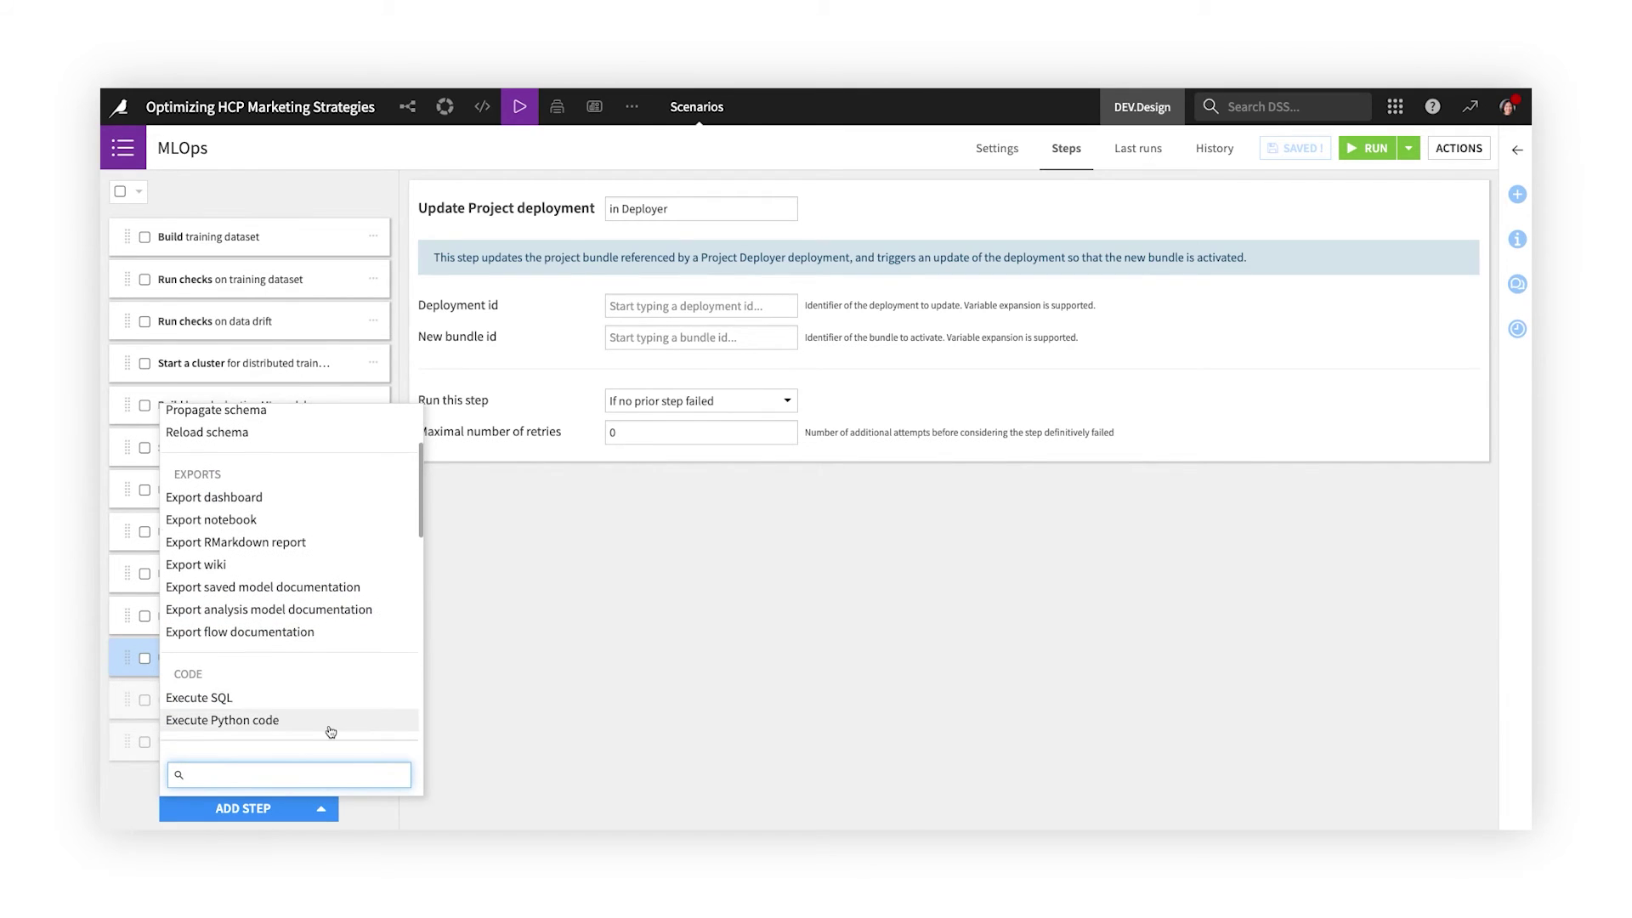
{"action": "scroll", "coordinate": [330, 731], "scroll_direction": "down", "scroll_amount": 5}
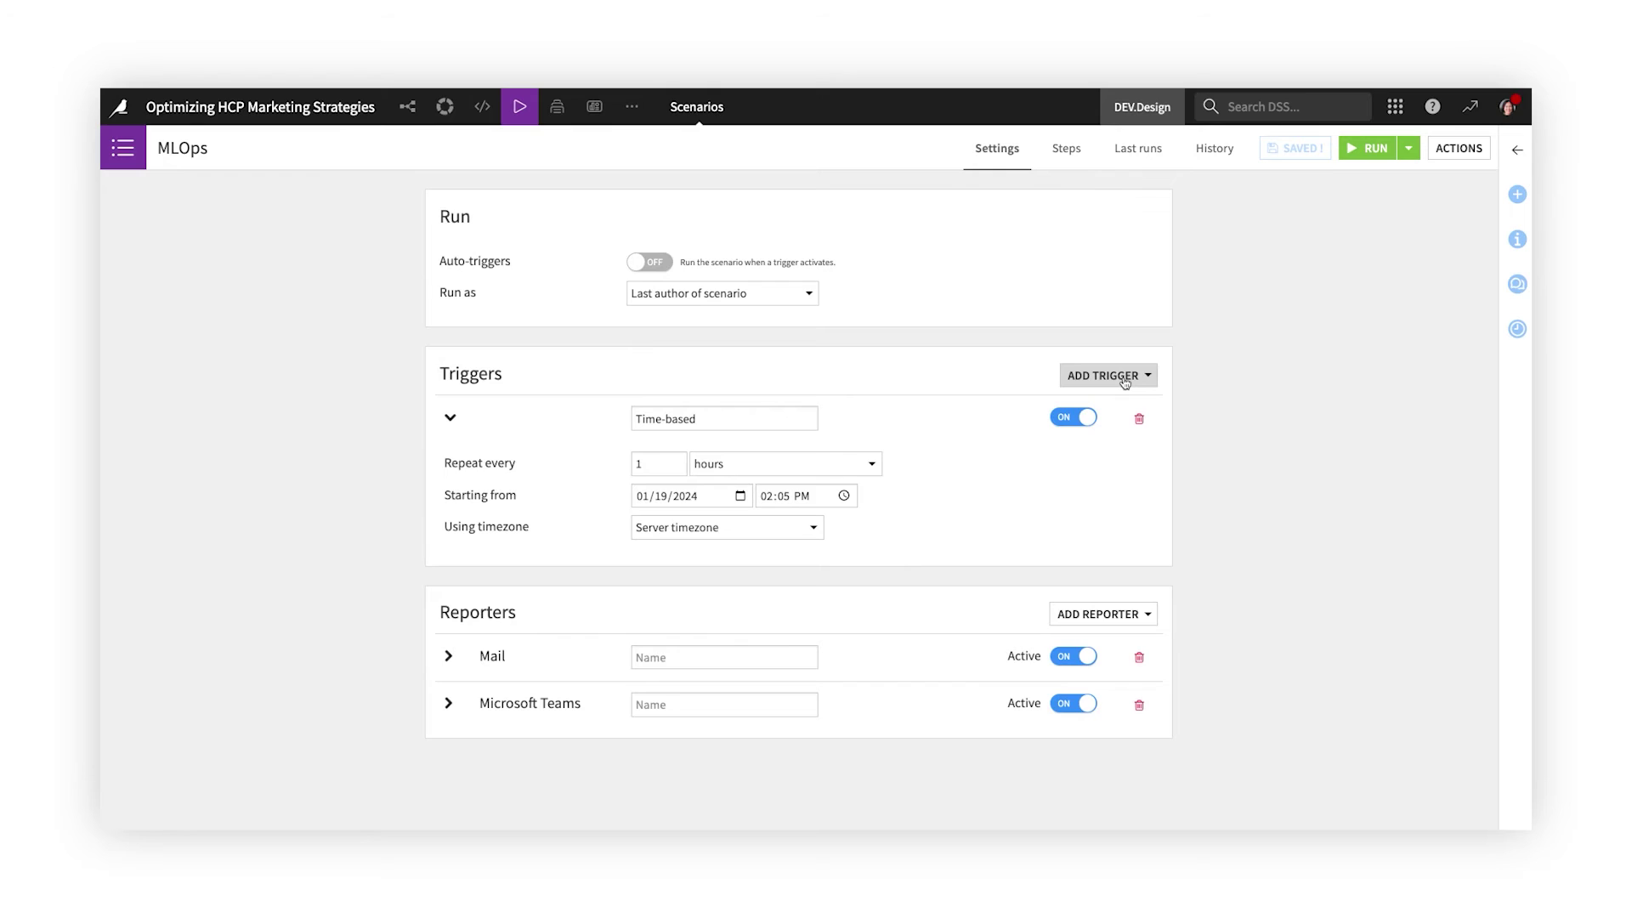
{"action": "left_click", "coordinate": [1125, 382]}
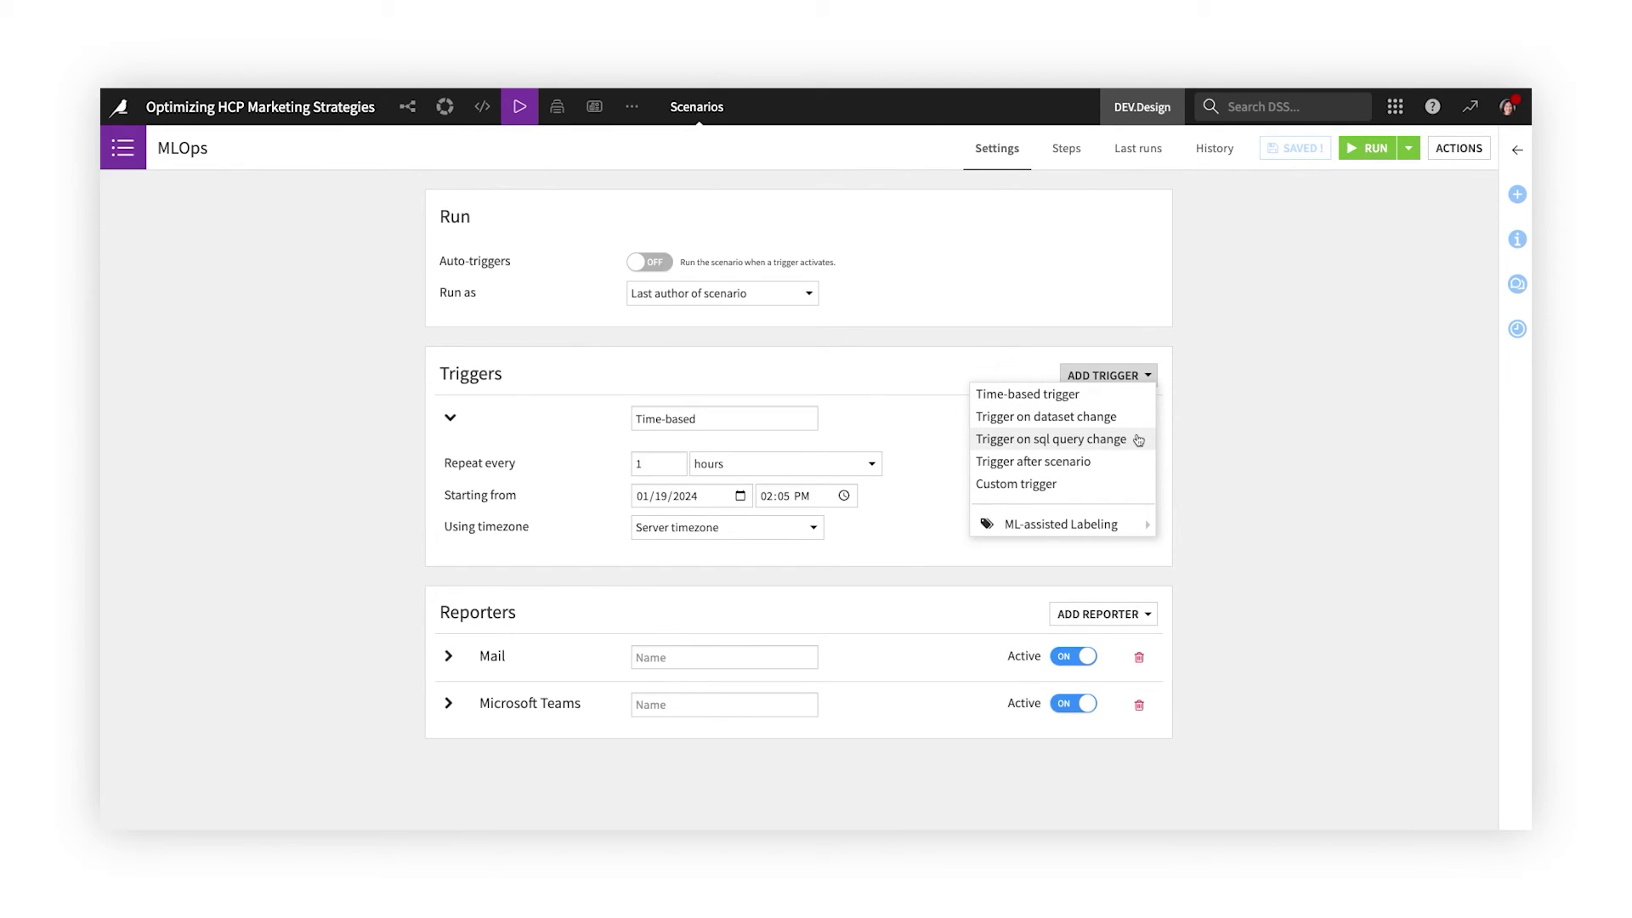
Review reporter options and the Microsoft Teams reporter's run condition and message
{"action": "left_click", "coordinate": [1163, 449]}
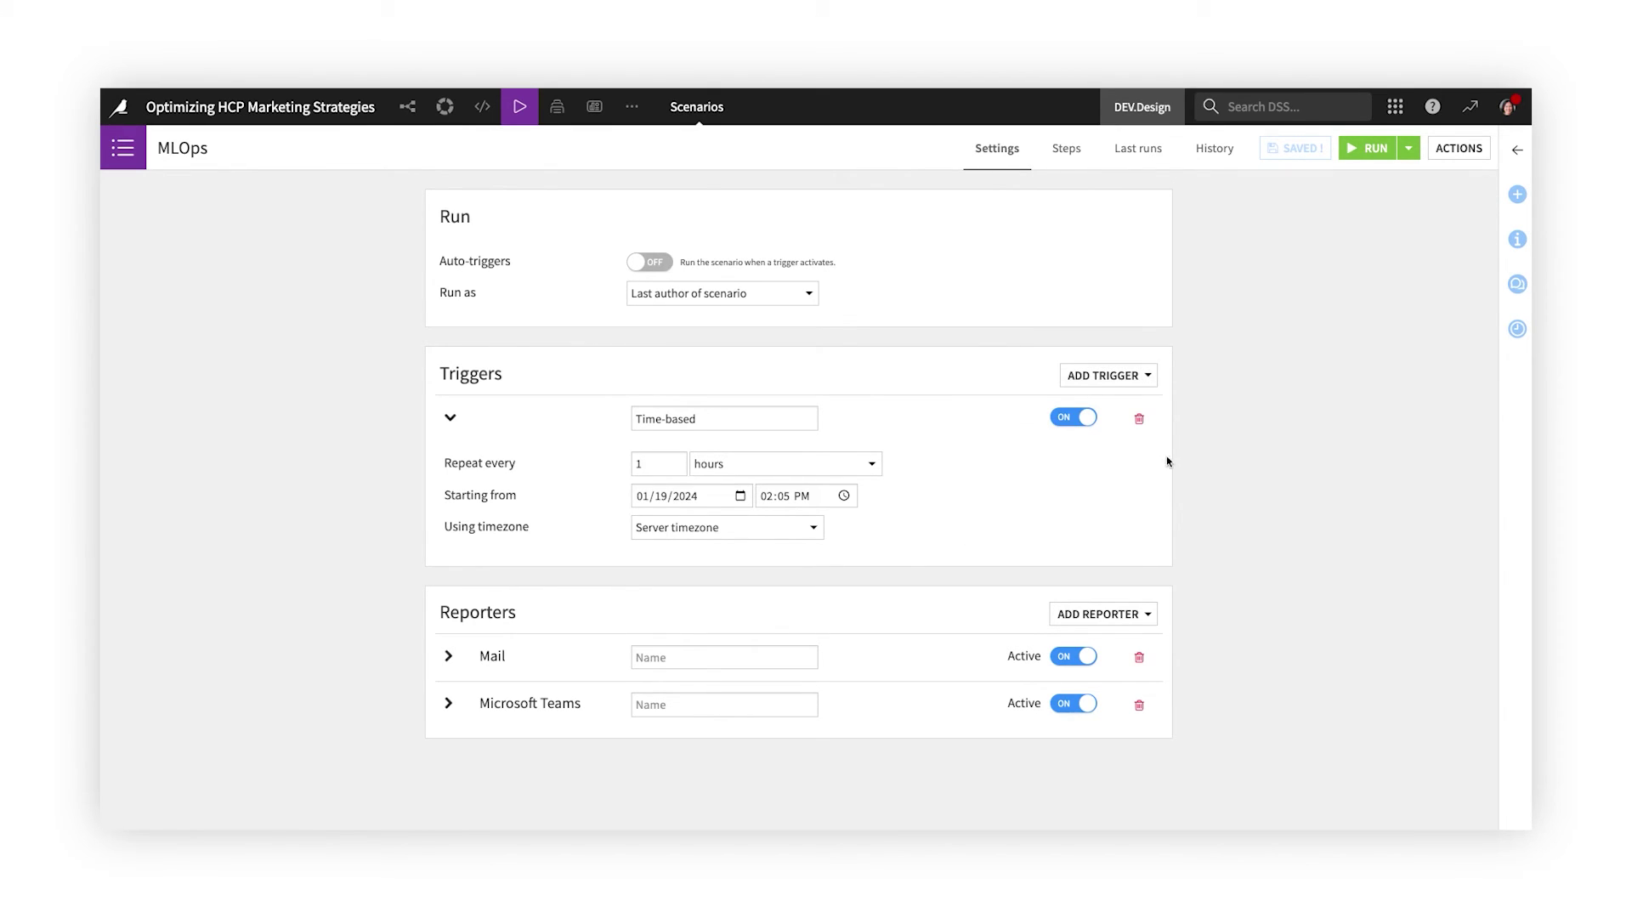
{"action": "left_click", "coordinate": [1135, 627]}
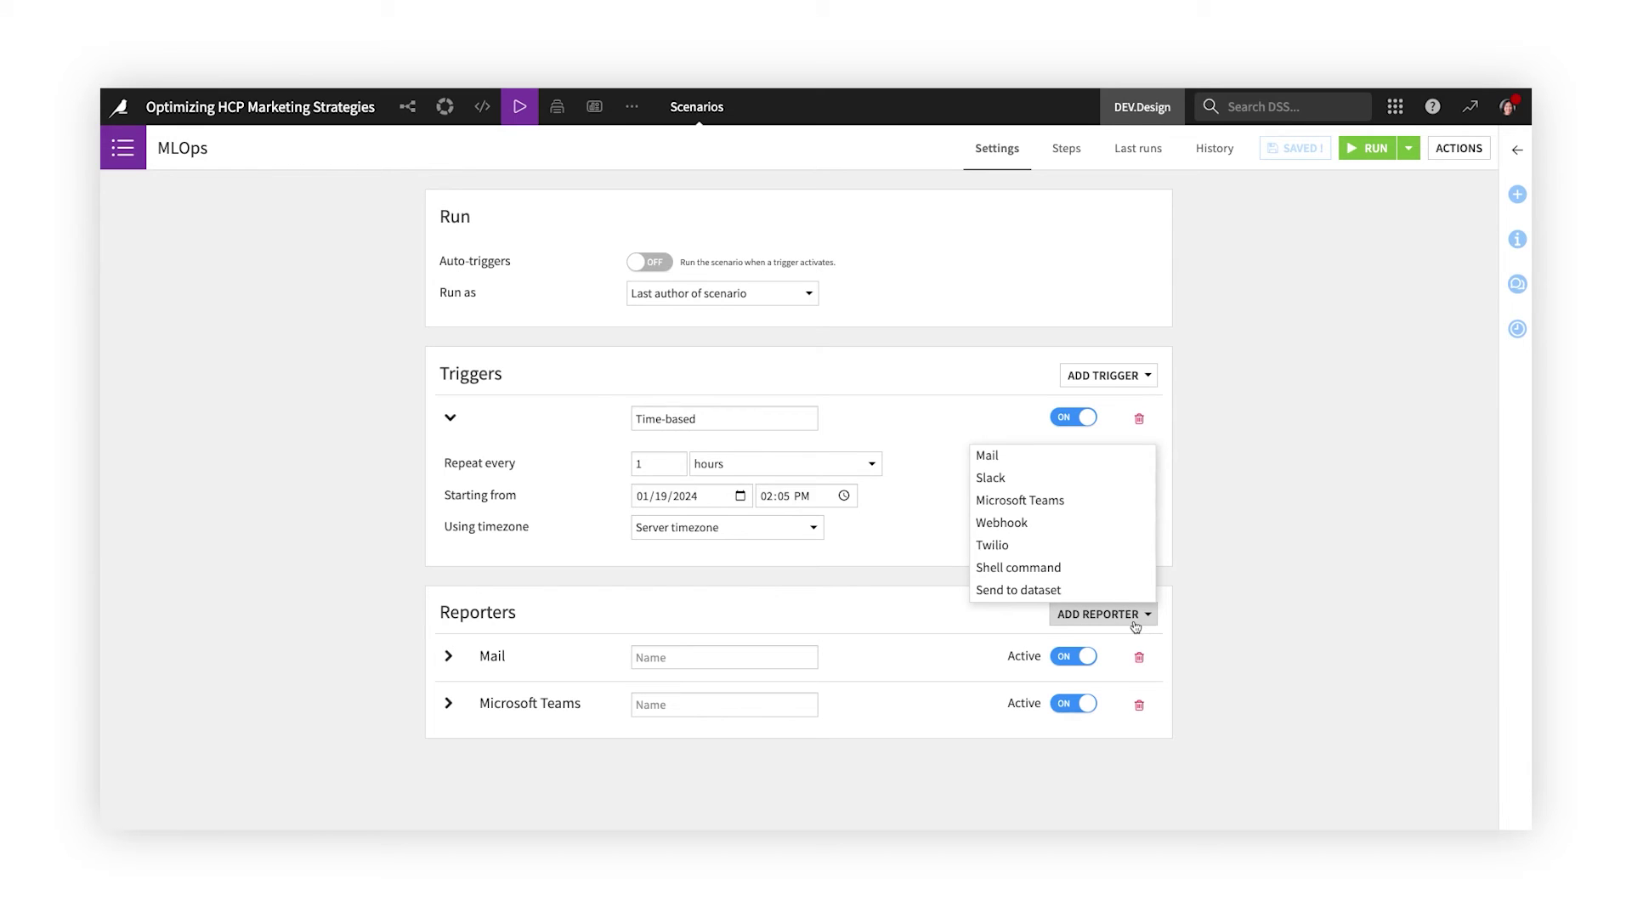
{"action": "left_click", "coordinate": [449, 705]}
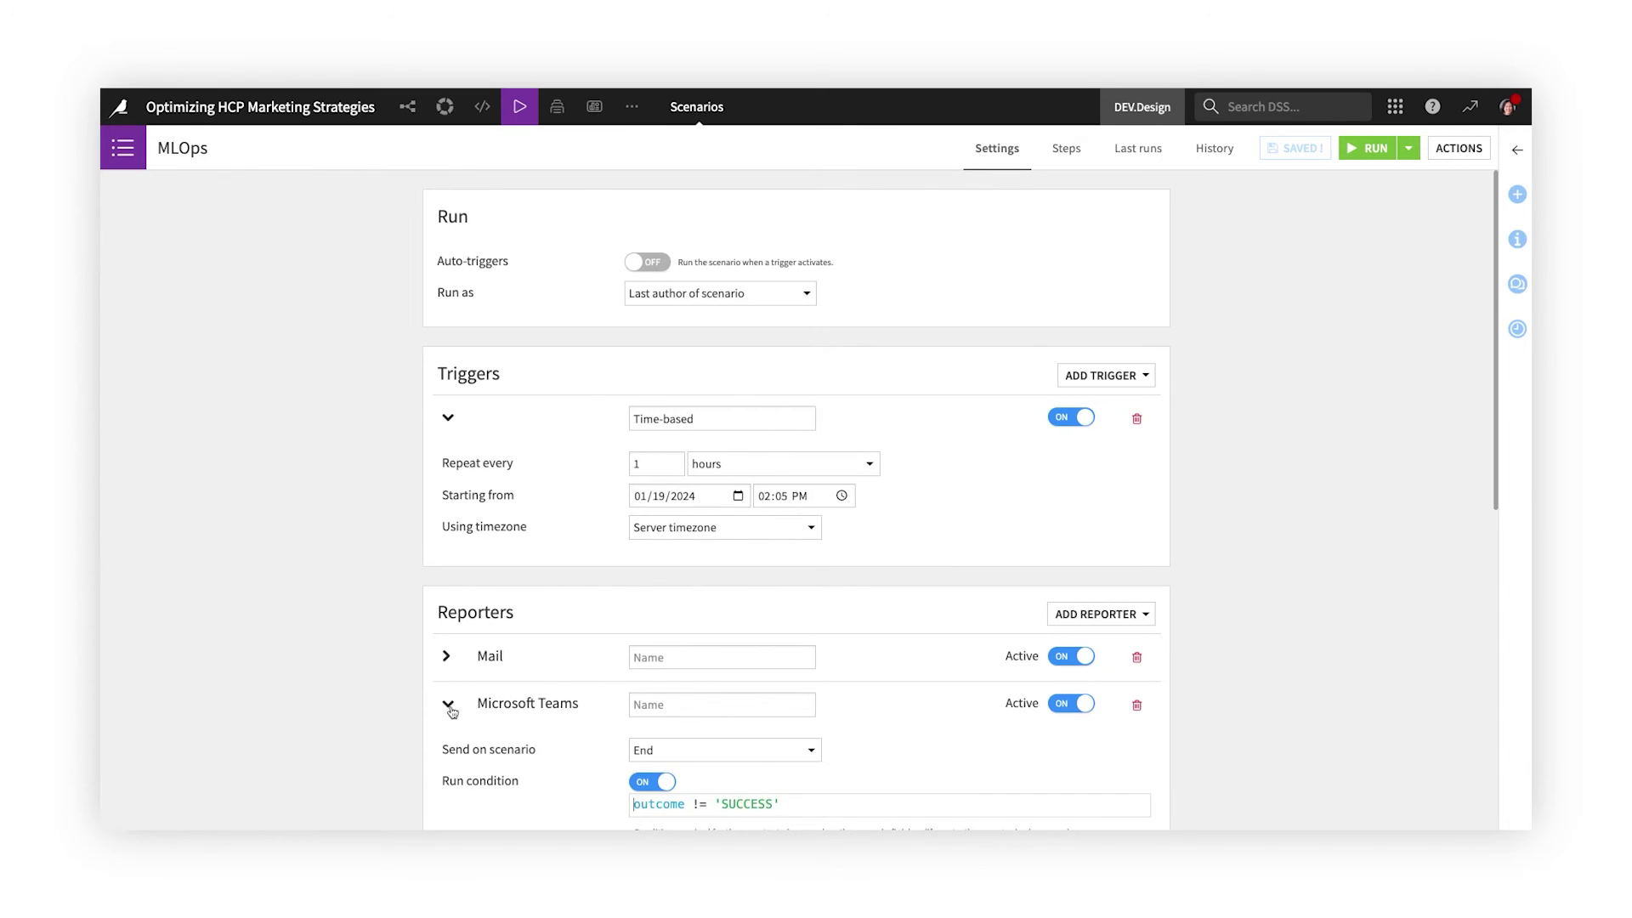
{"action": "scroll", "coordinate": [452, 712], "scroll_direction": "down", "scroll_amount": 2}
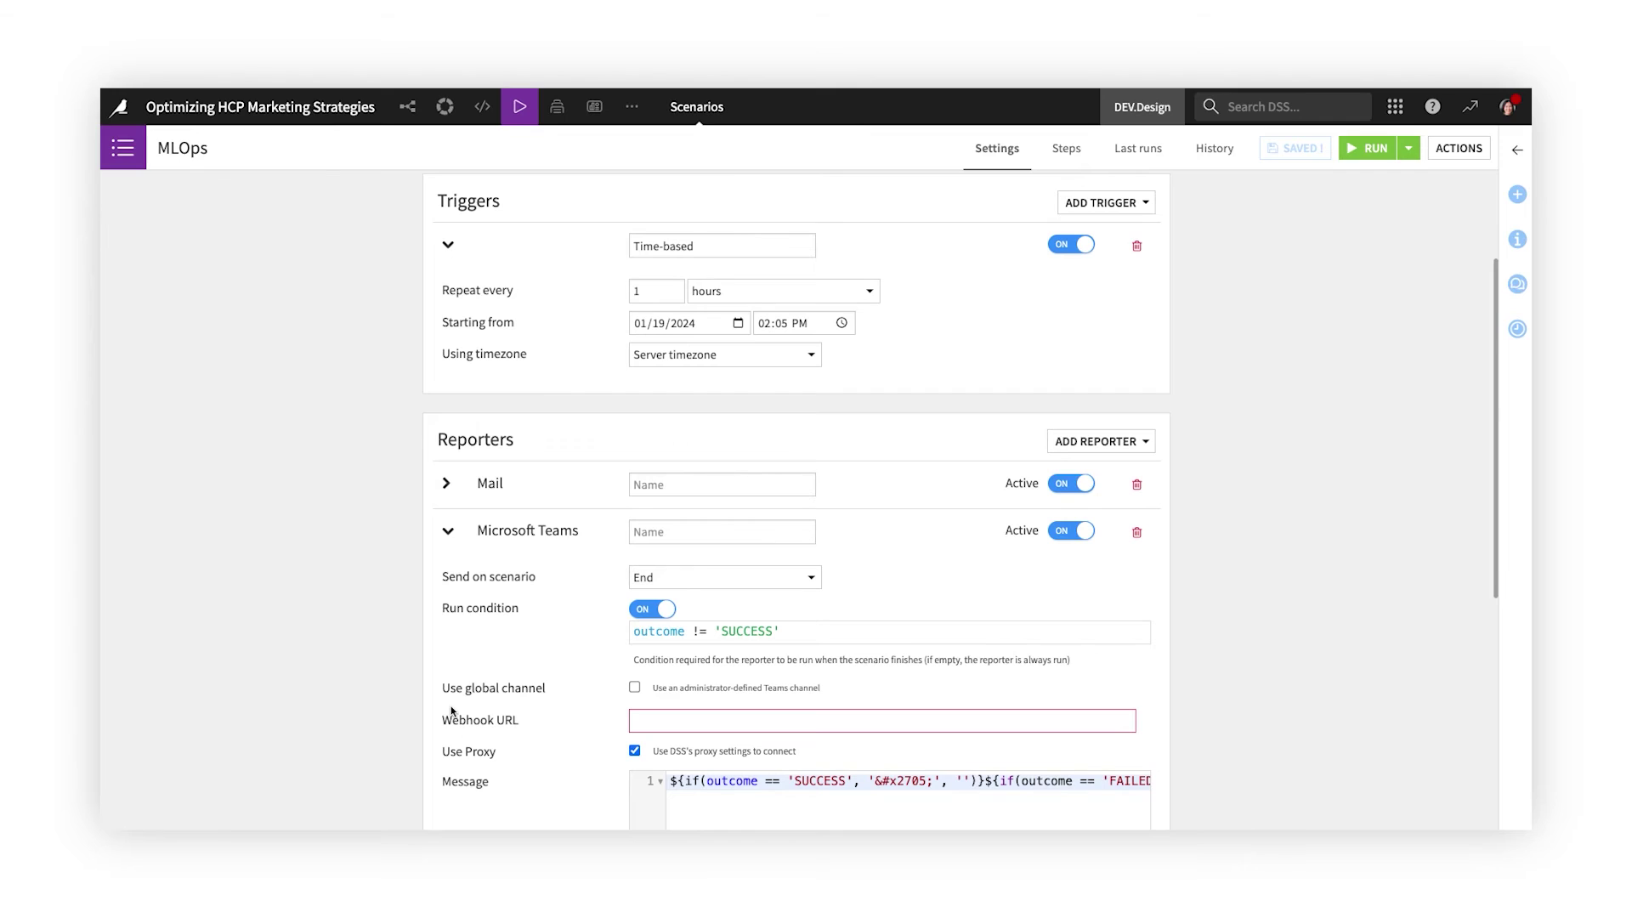
{"action": "scroll", "coordinate": [451, 712], "scroll_direction": "down", "scroll_amount": 1}
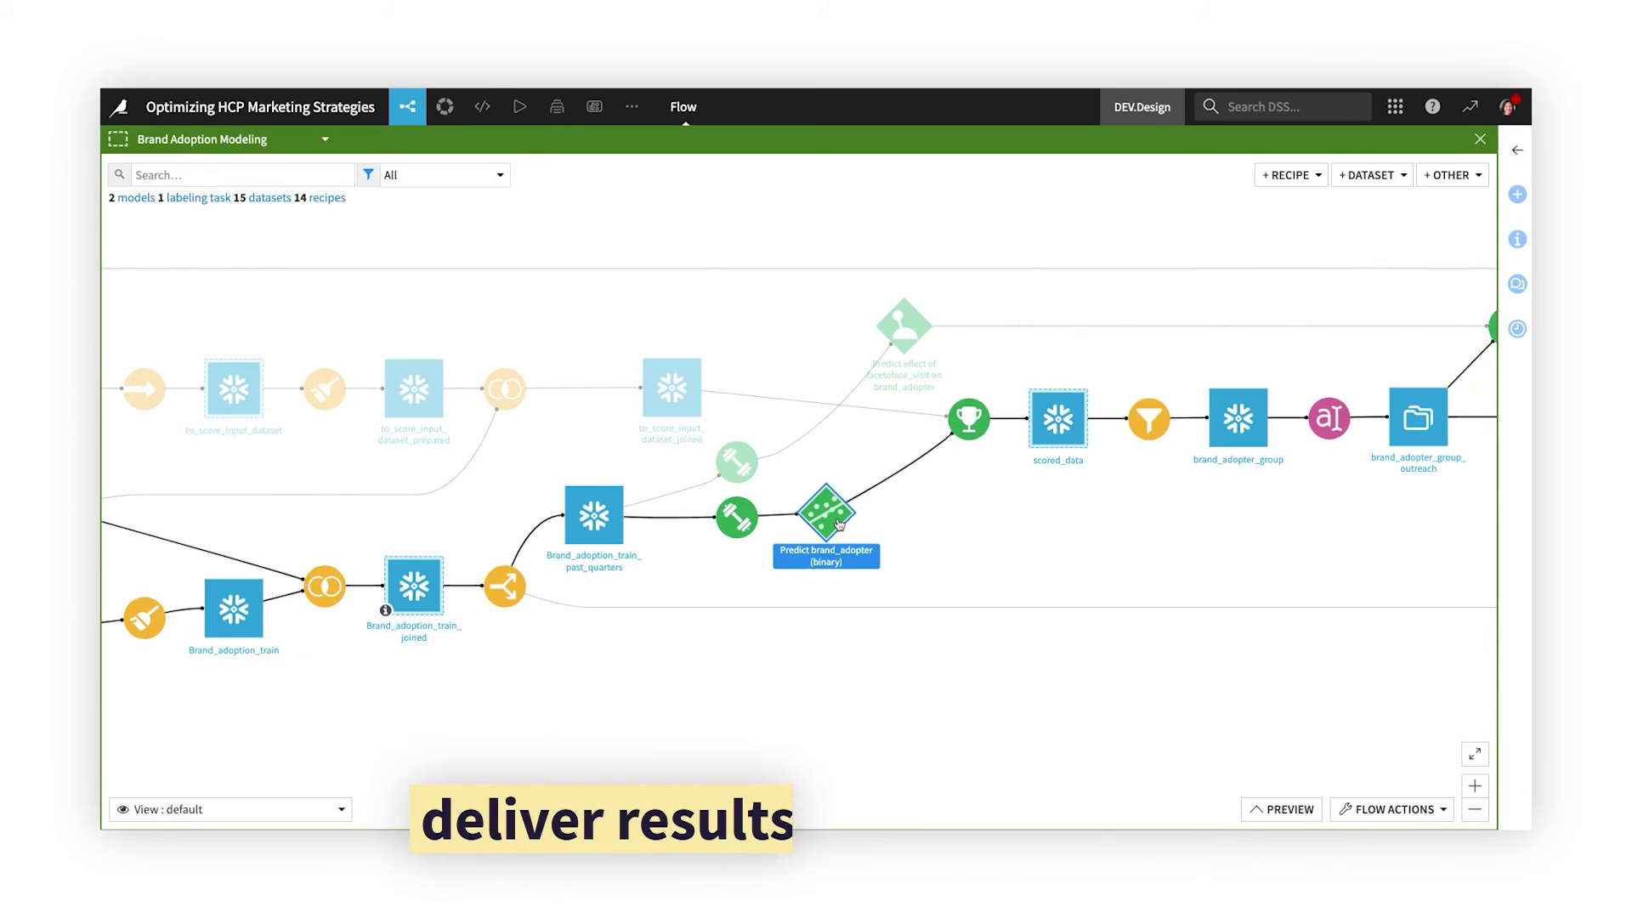
Create a scoring API service from the Predict brand_adopter model
{"action": "left_click", "coordinate": [839, 525]}
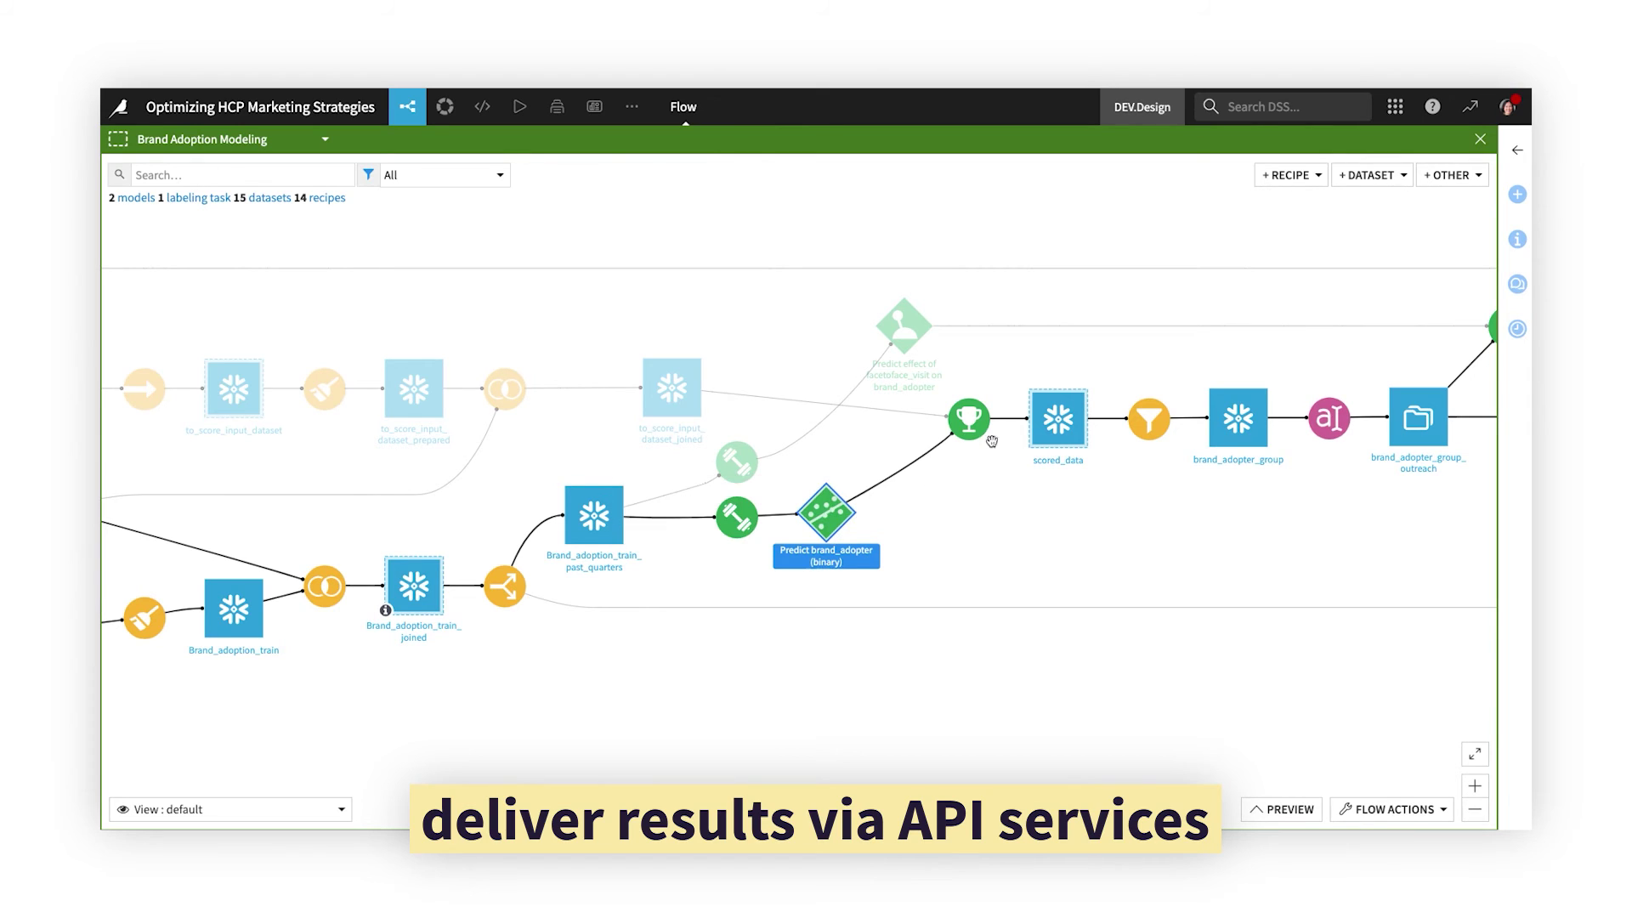
{"action": "left_click", "coordinate": [1518, 194]}
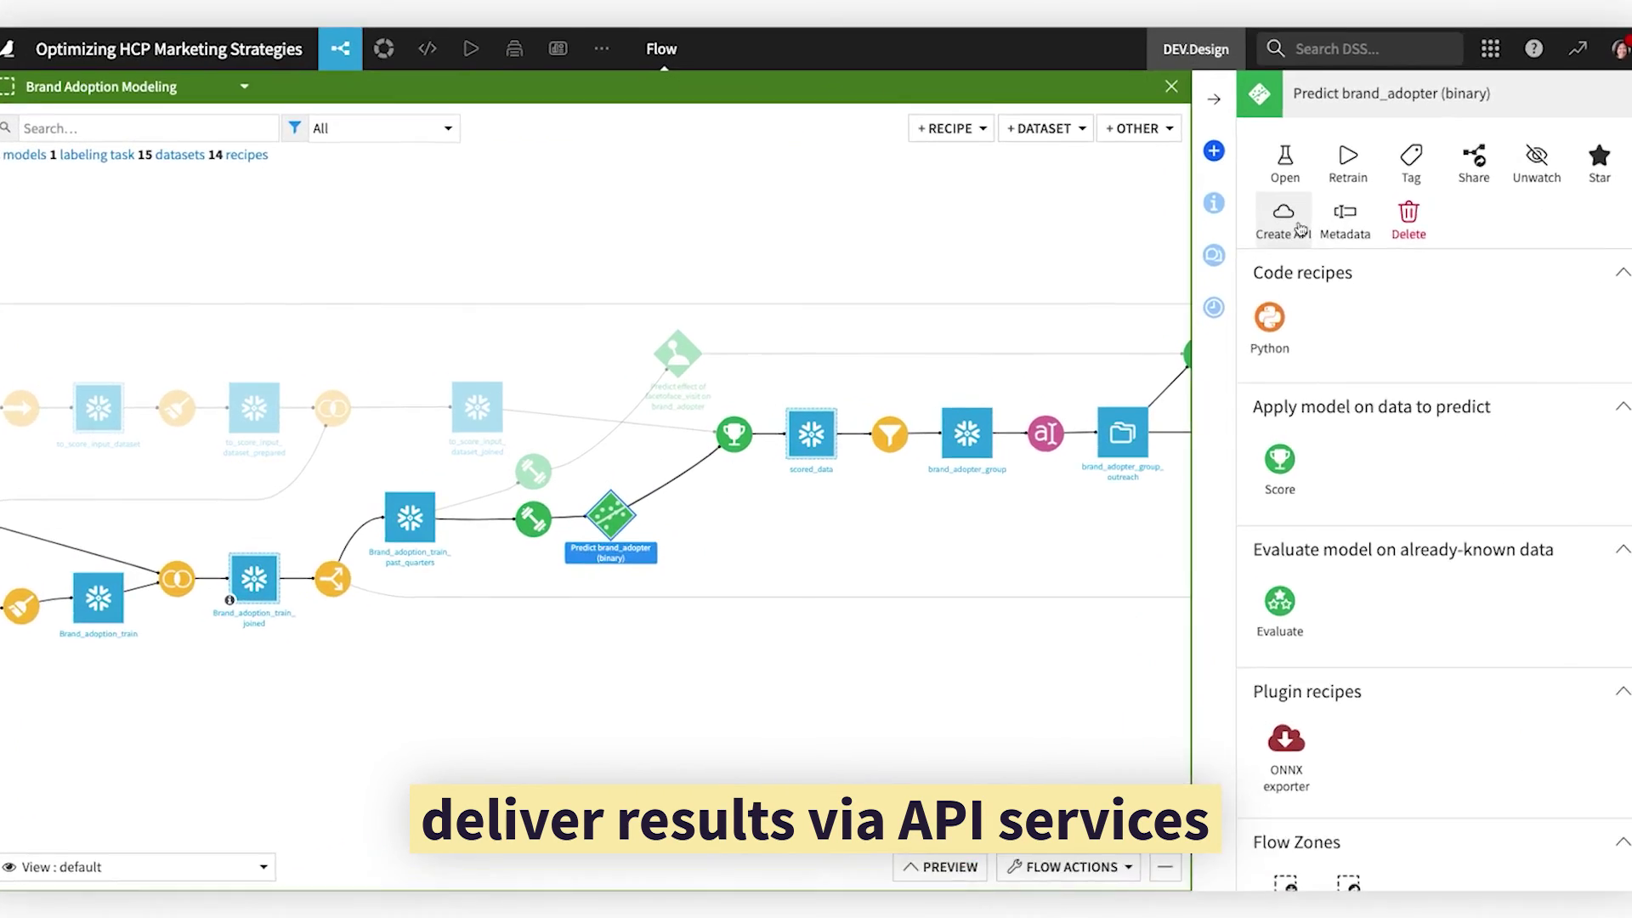
{"action": "left_click", "coordinate": [1217, 249]}
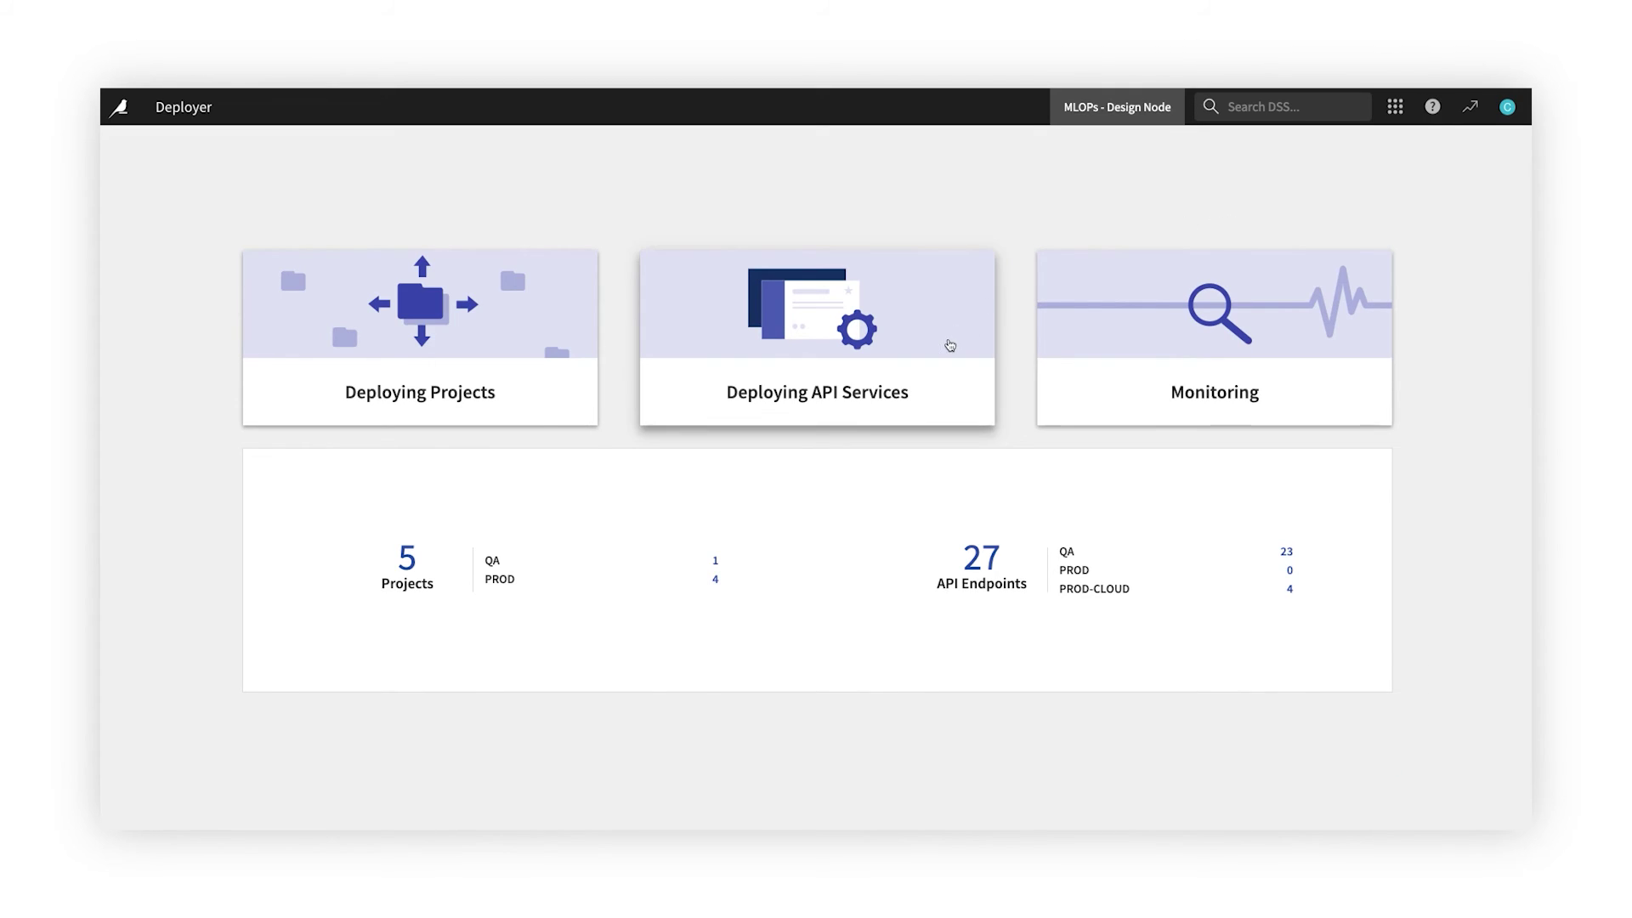
Open API Services' Infrastructures list and browse the available New Infrastructure types
{"action": "left_click", "coordinate": [949, 340]}
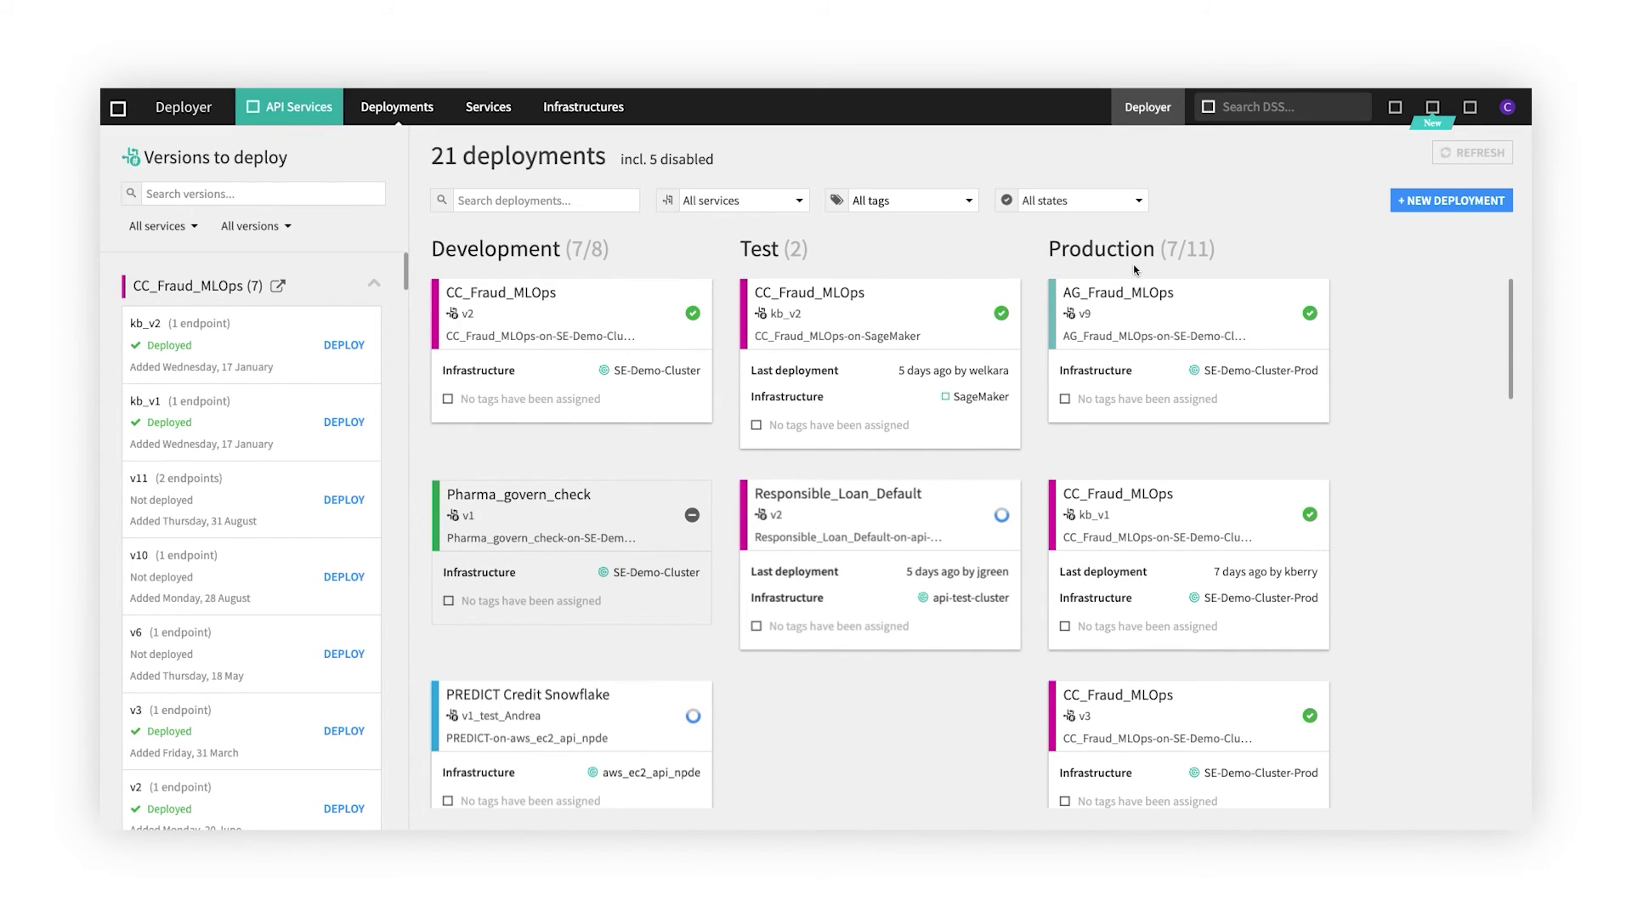
{"action": "left_click", "coordinate": [609, 112]}
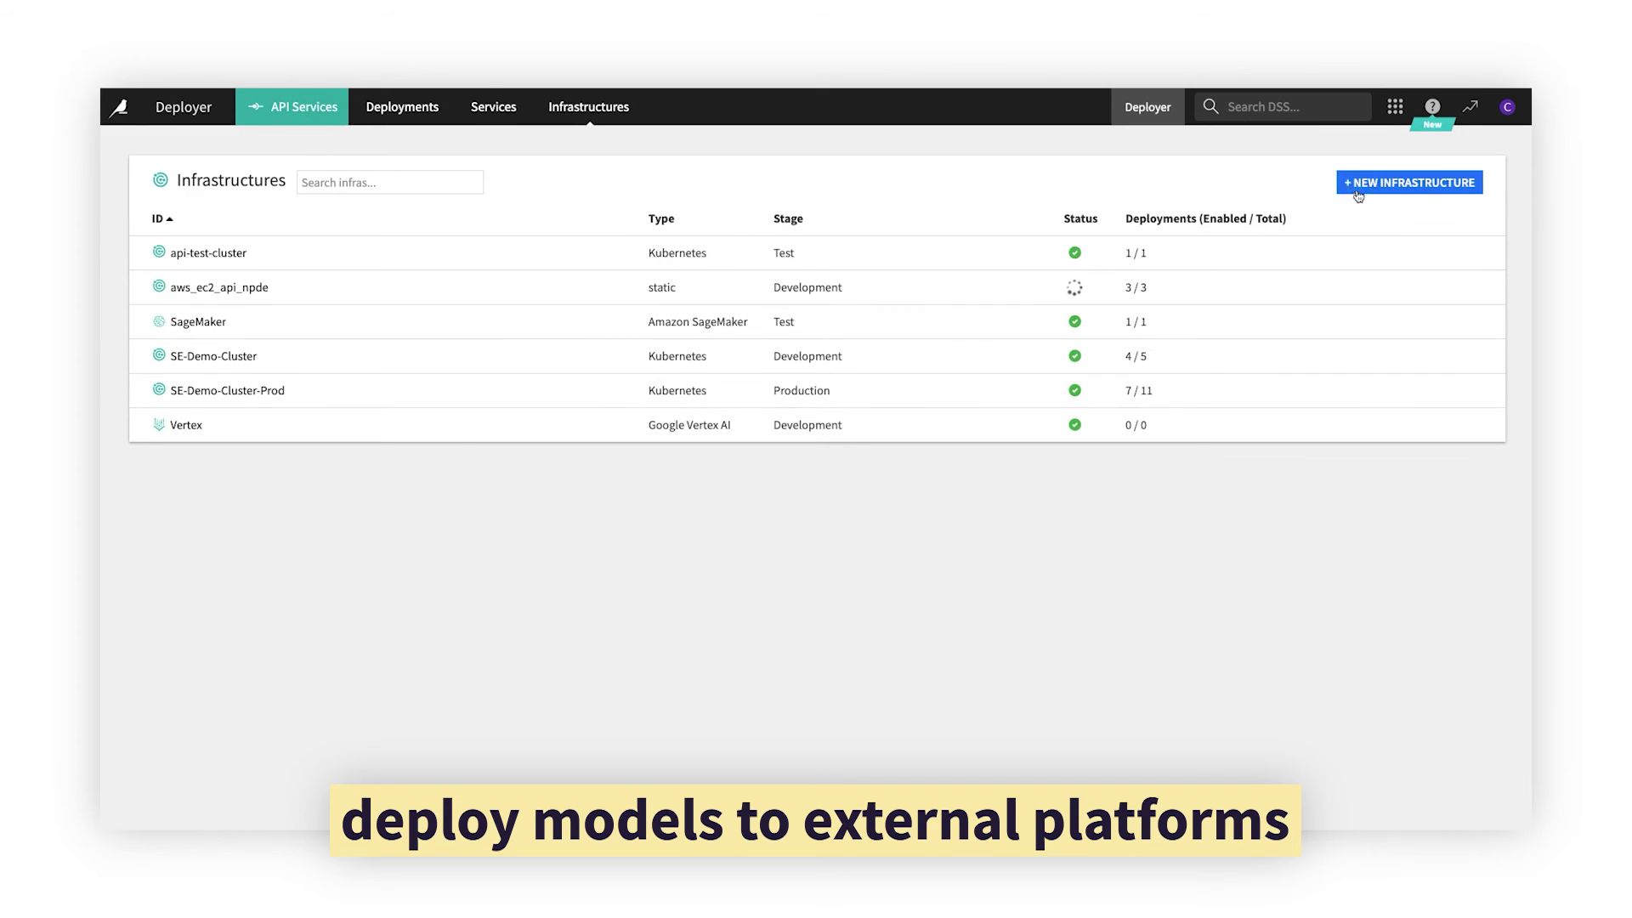
{"action": "left_click", "coordinate": [1410, 182]}
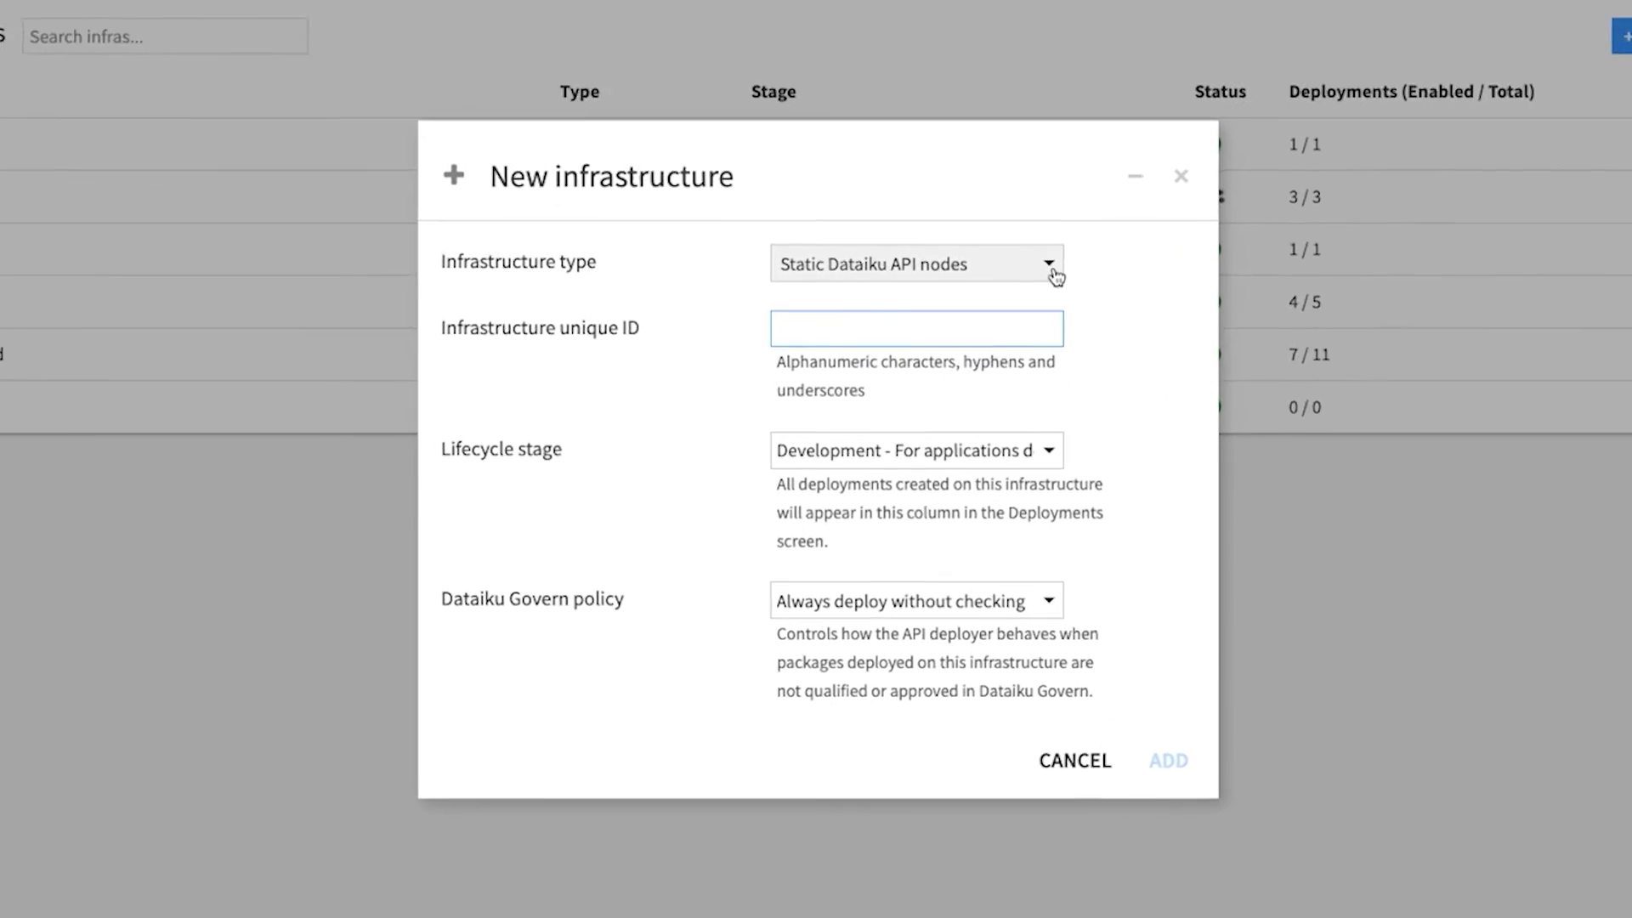
{"action": "left_click", "coordinate": [1051, 267]}
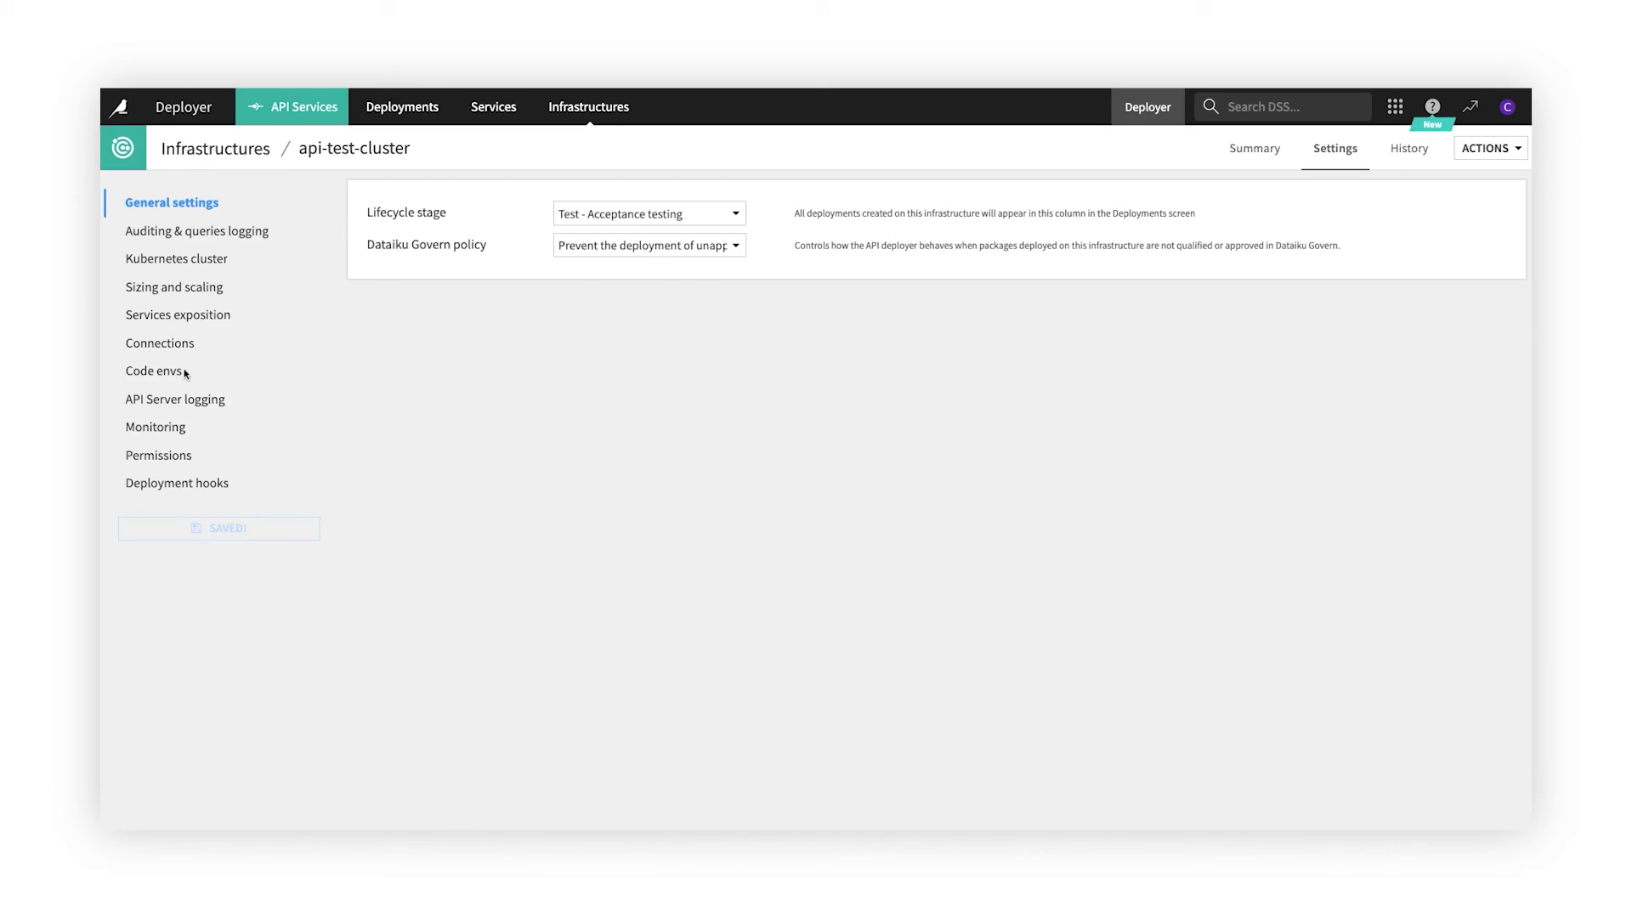
Review api-test-cluster's Code envs, Connections, Sizing and scaling, Auditing and General settings, including Govern policy choices
{"action": "left_click", "coordinate": [182, 373]}
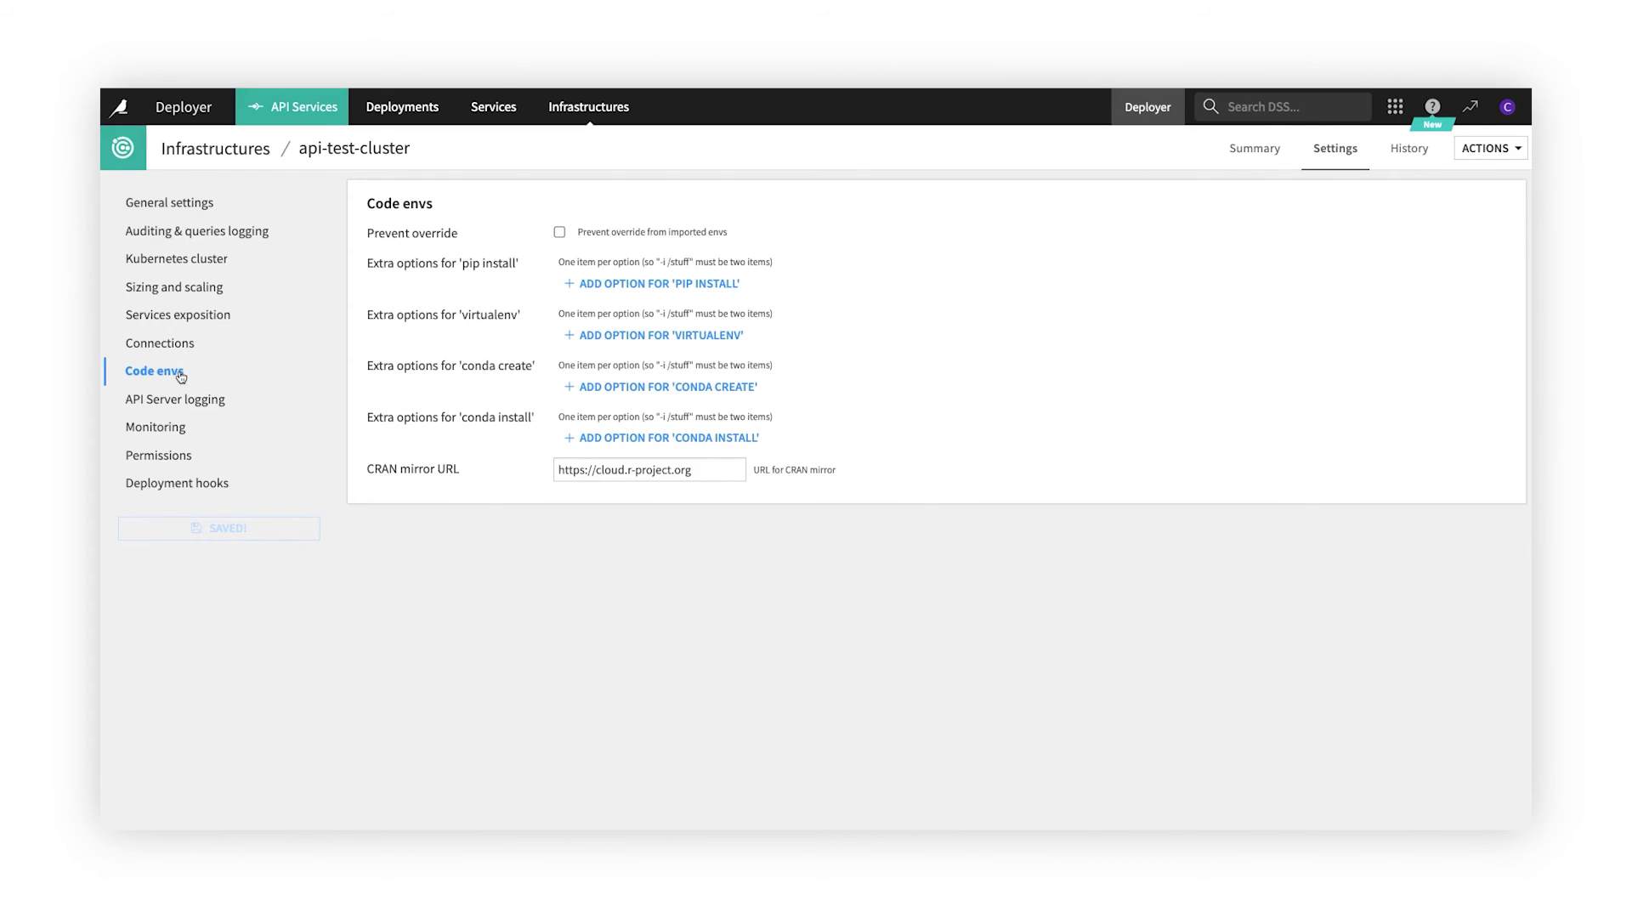
{"action": "left_click", "coordinate": [181, 349]}
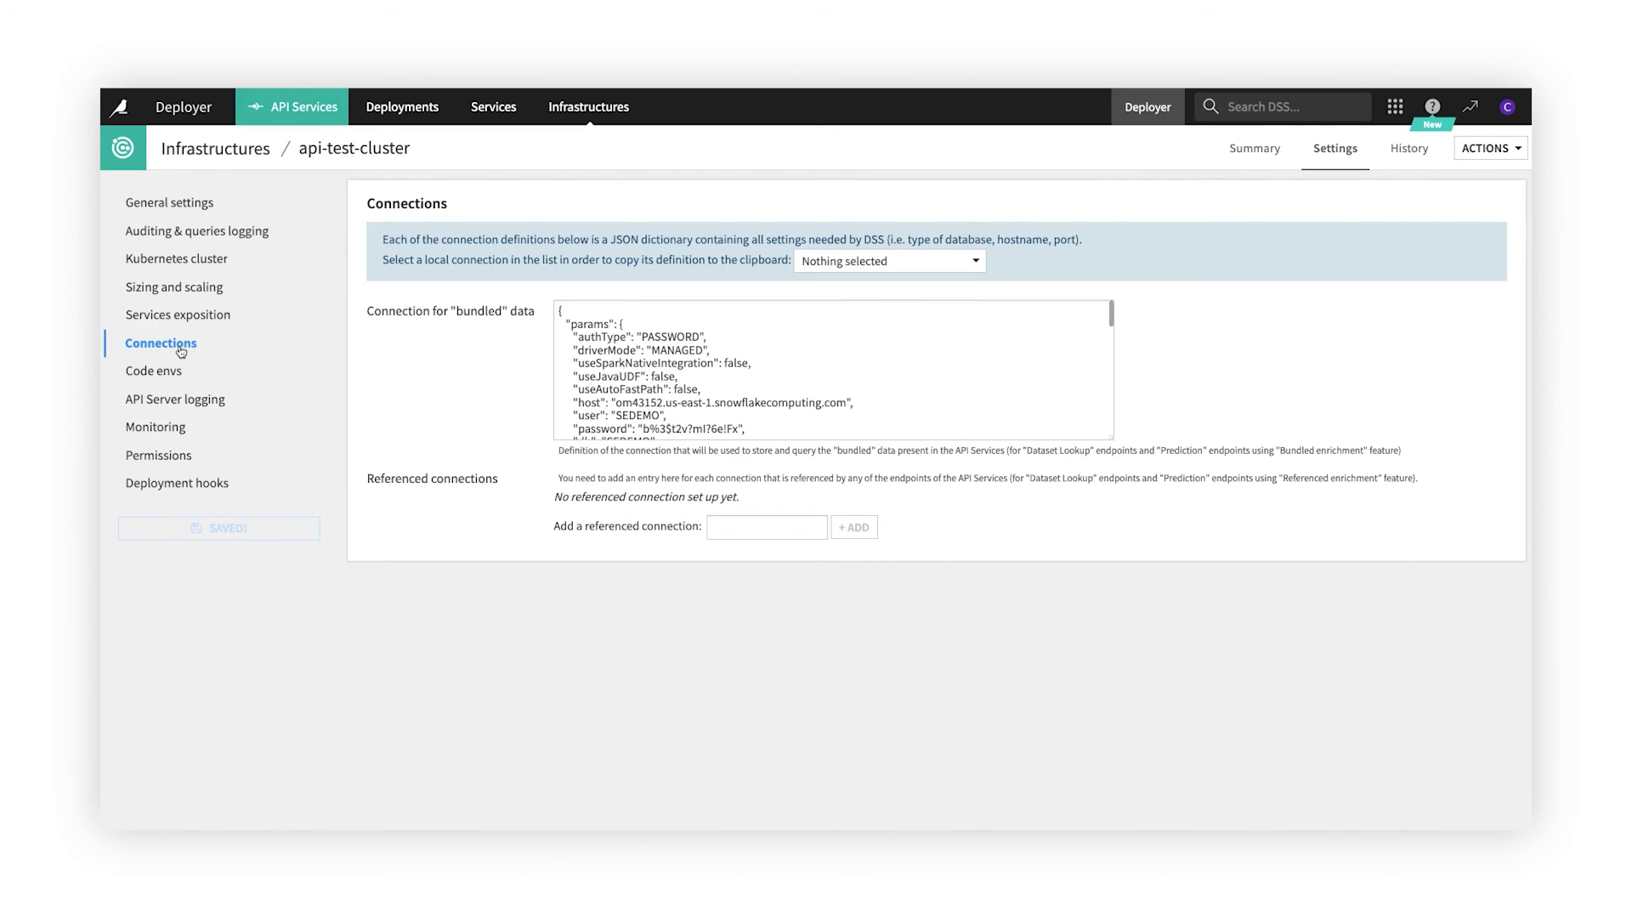
{"action": "left_click", "coordinate": [195, 291]}
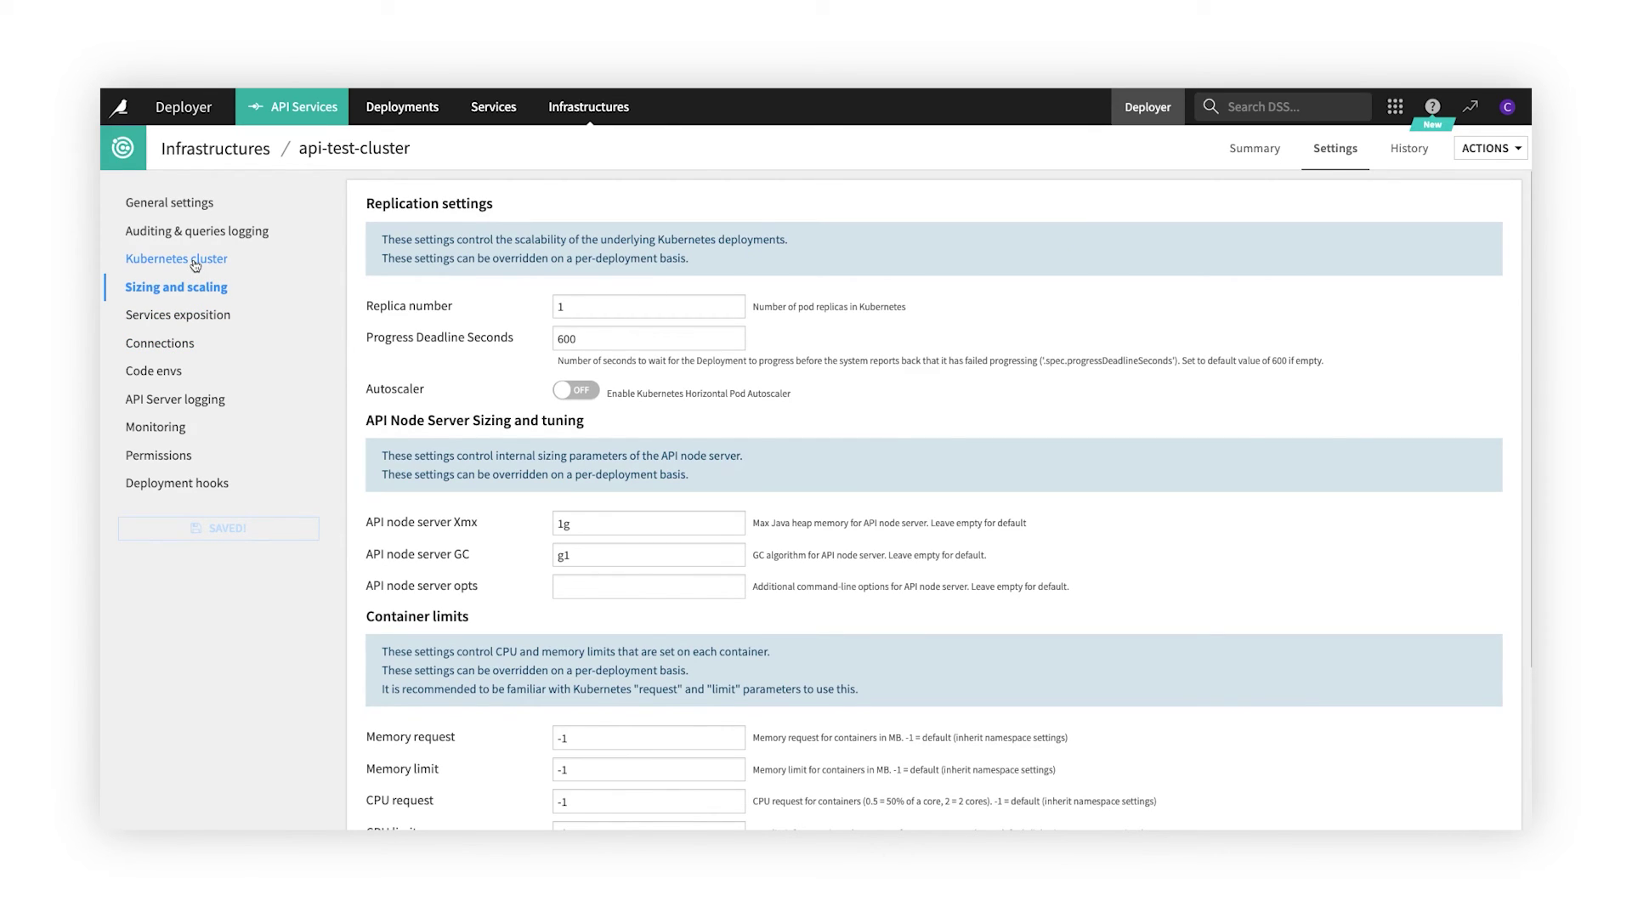
{"action": "left_click", "coordinate": [195, 232]}
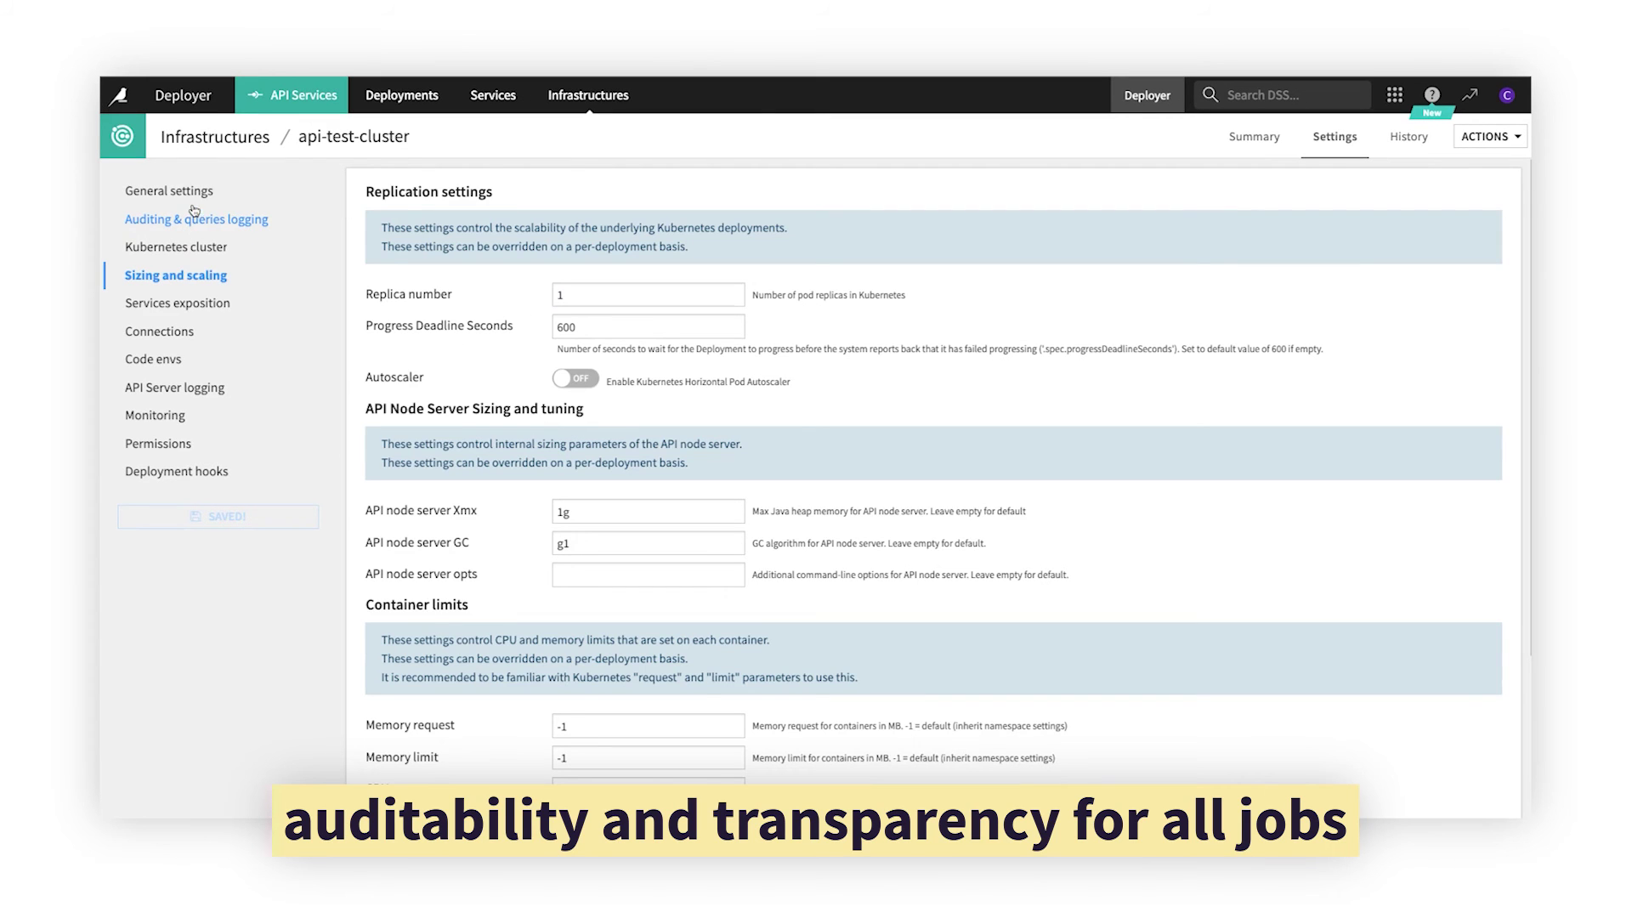
{"action": "left_click", "coordinate": [181, 203]}
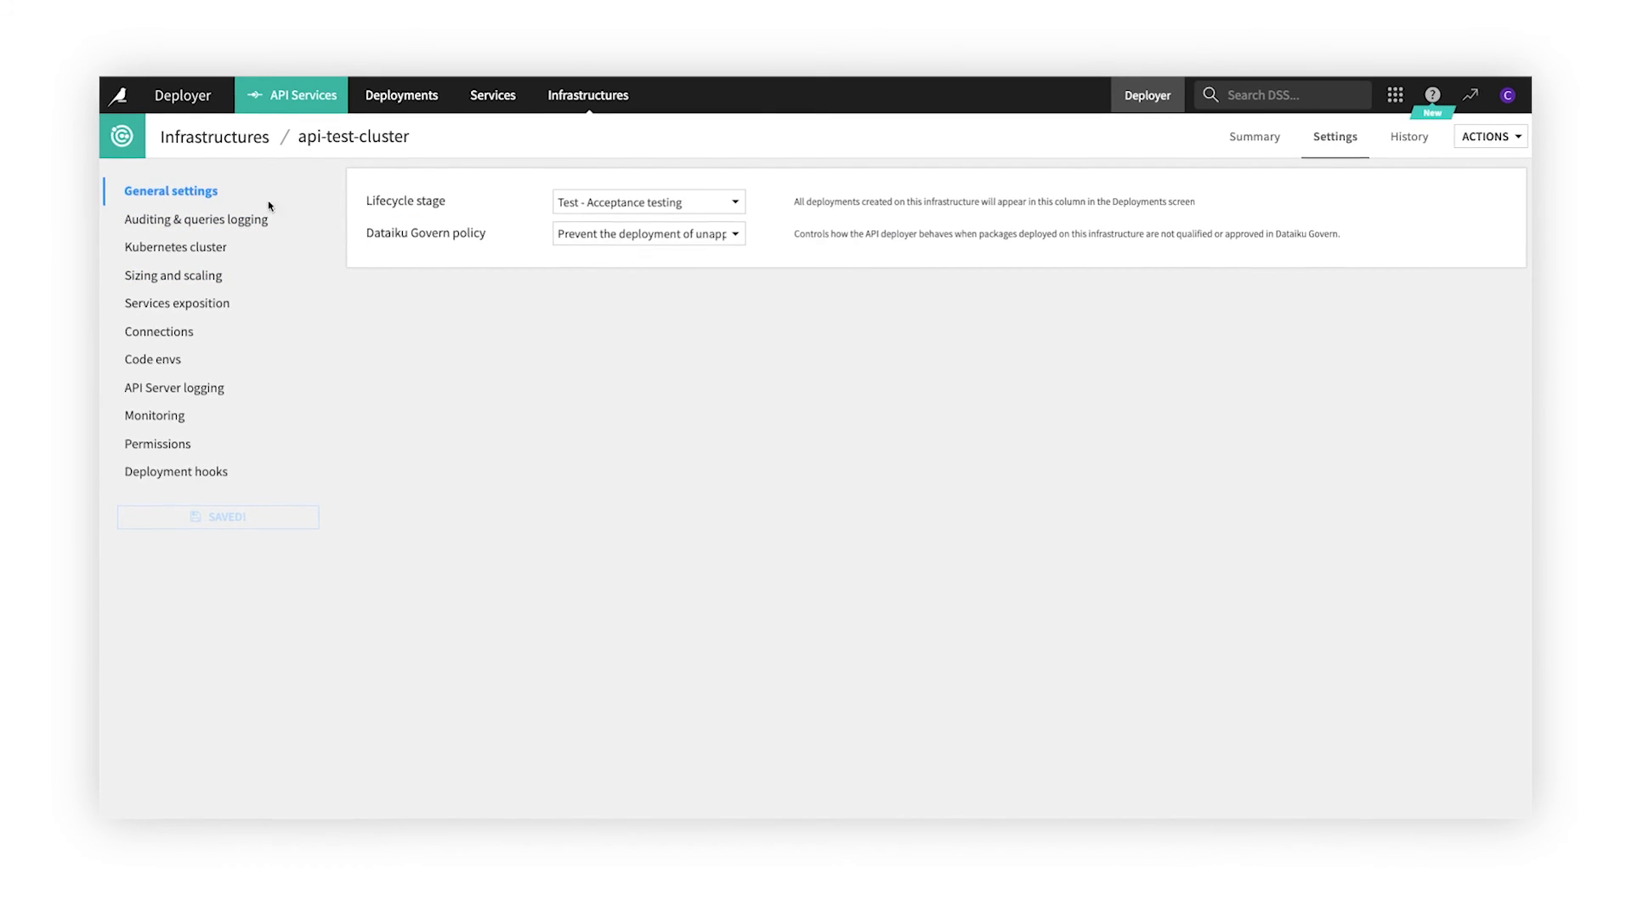
{"action": "left_click", "coordinate": [680, 240]}
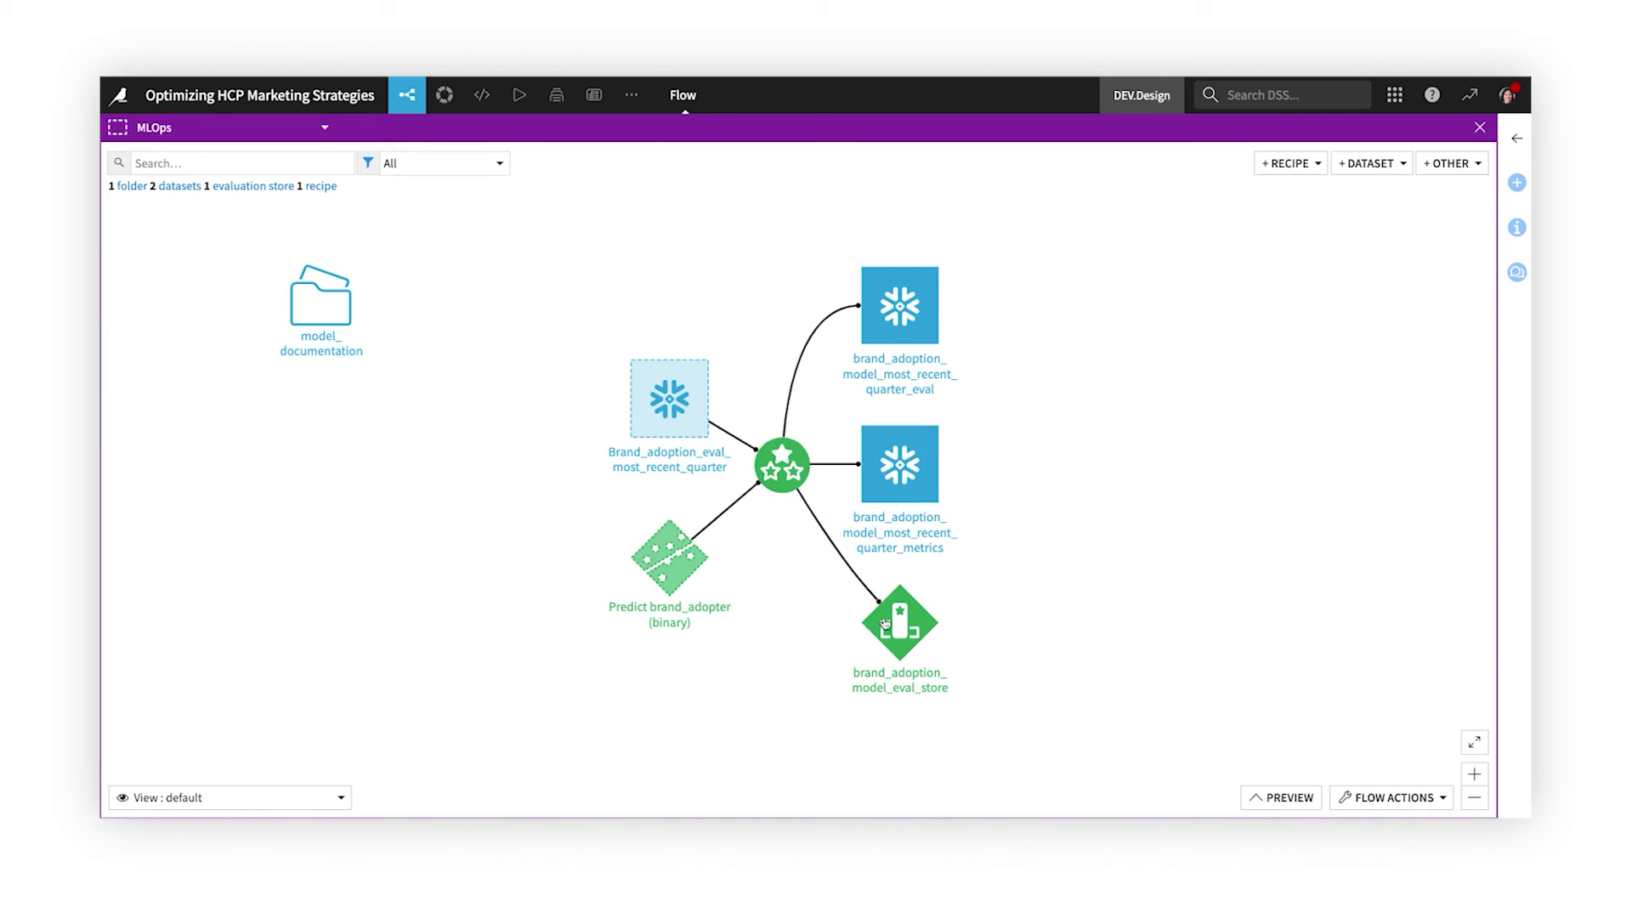
{"action": "double_click", "coordinate": [886, 626]}
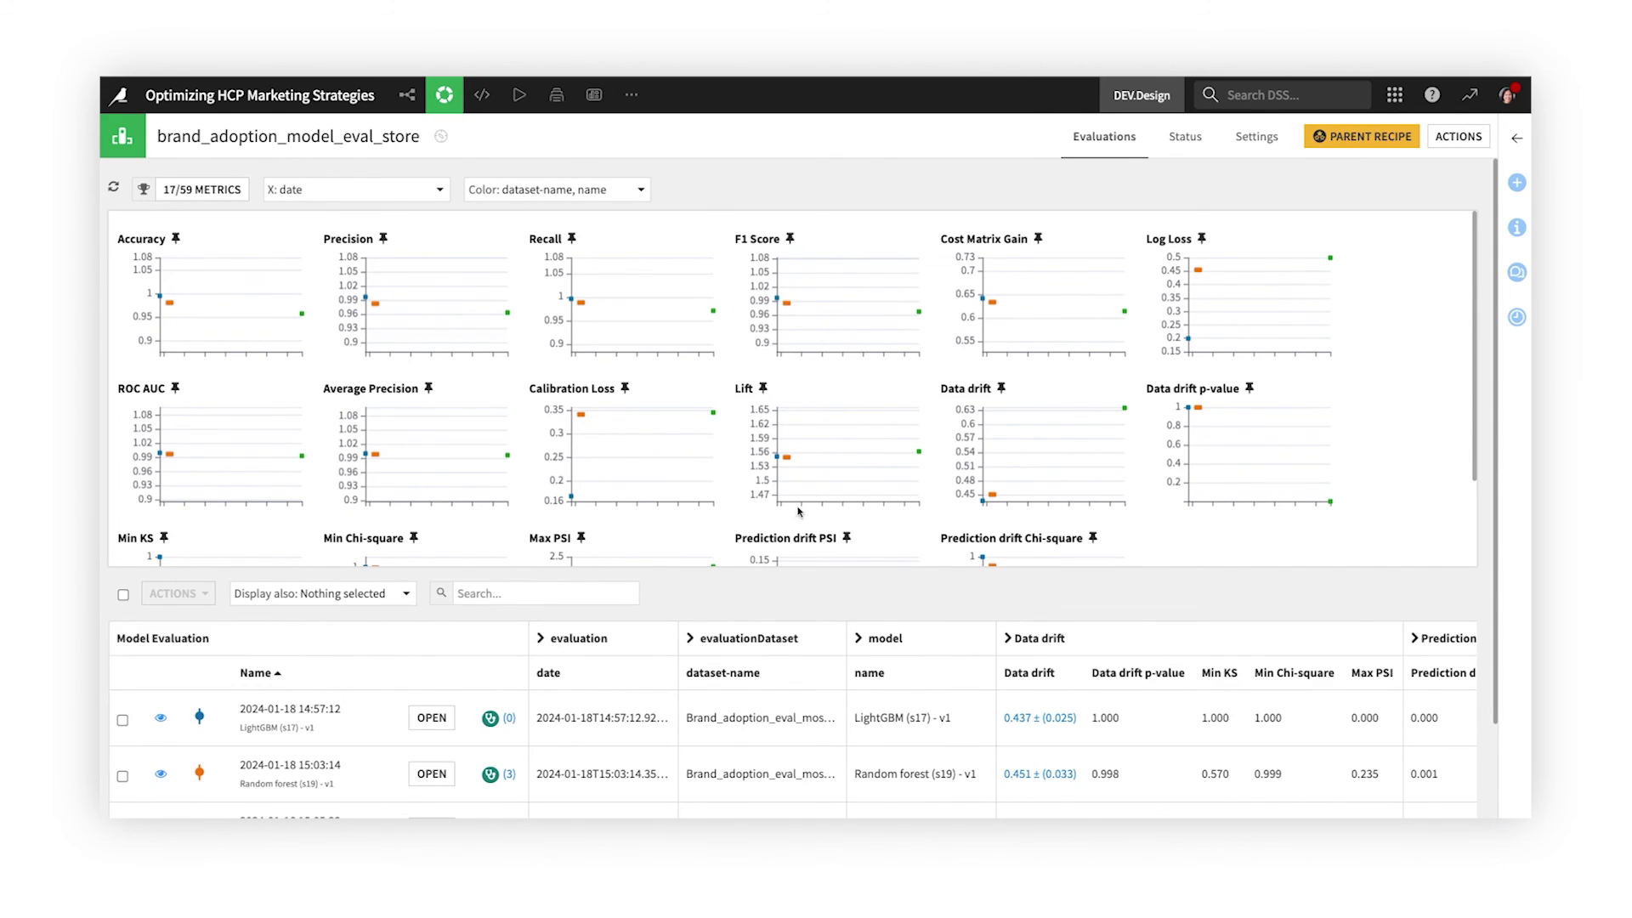
{"action": "scroll", "coordinate": [727, 587], "scroll_direction": "down", "scroll_amount": 1}
{"action": "scroll", "coordinate": [723, 595], "scroll_direction": "down", "scroll_amount": 3}
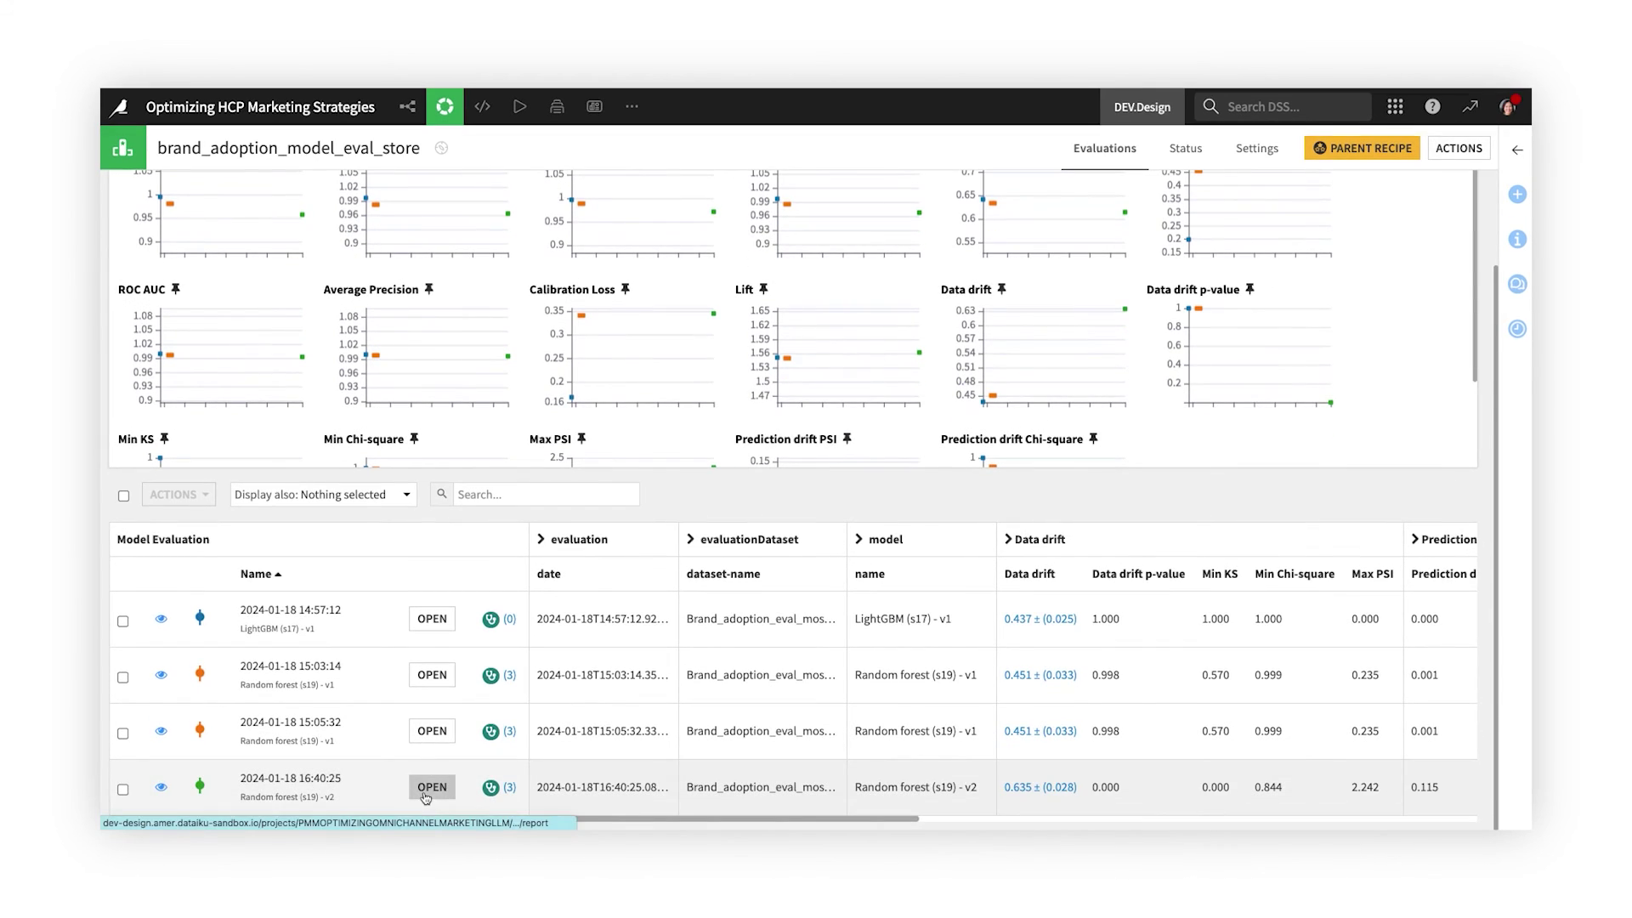
{"action": "left_click", "coordinate": [423, 782]}
View the evaluation's Input, Prediction and Performance drift analyses
{"action": "left_click", "coordinate": [216, 507]}
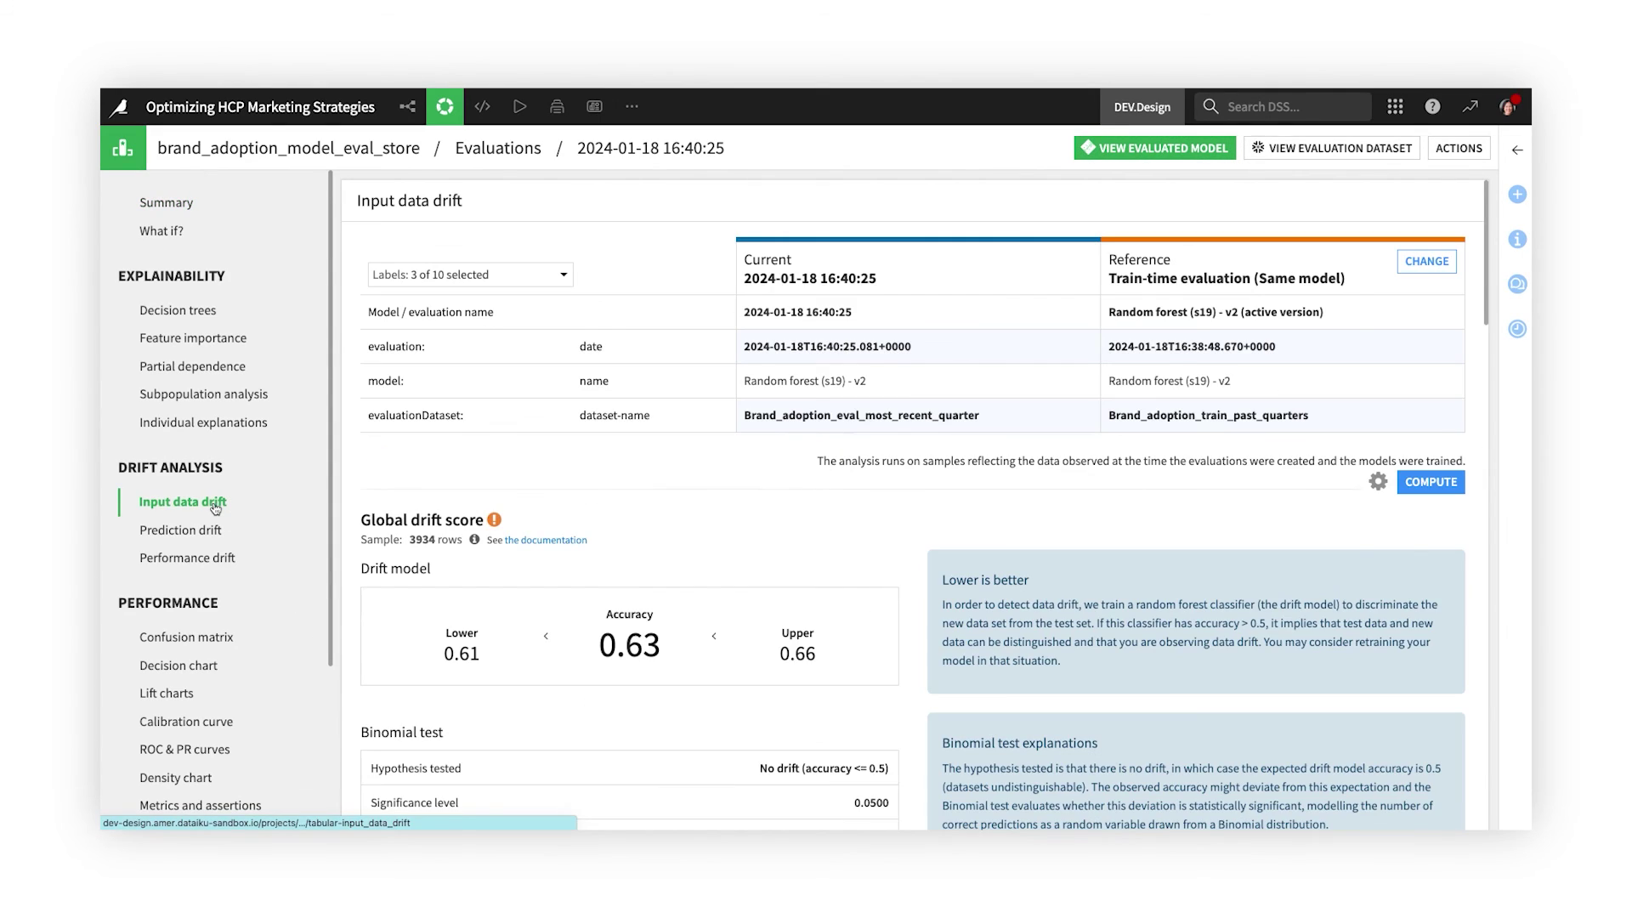
{"action": "left_click", "coordinate": [206, 532]}
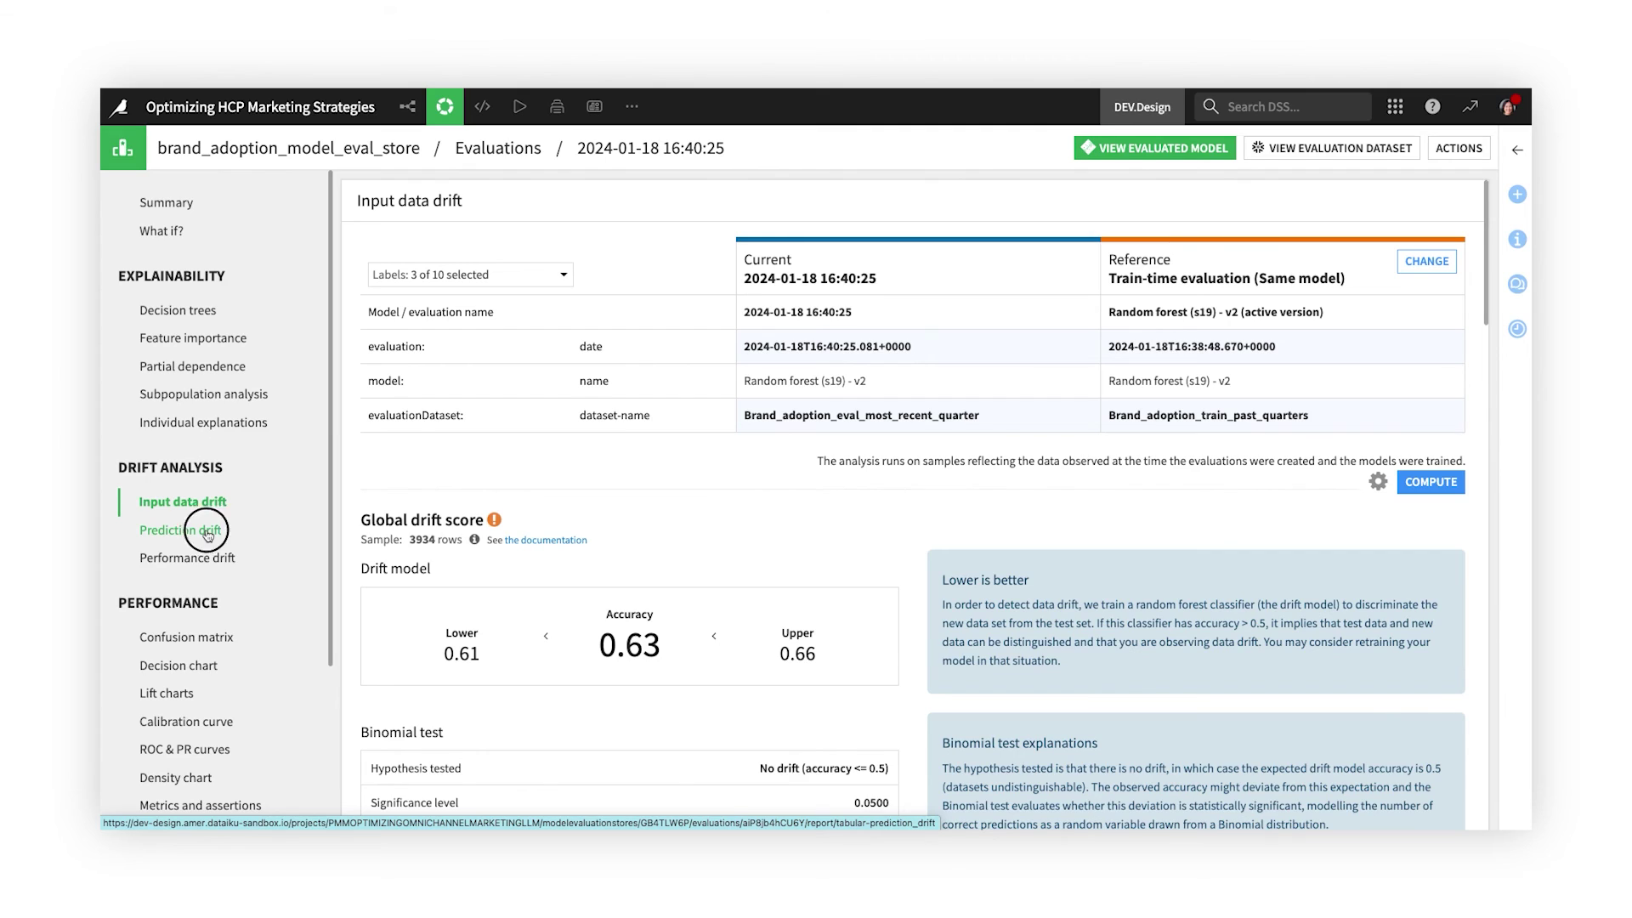
{"action": "left_click", "coordinate": [203, 560]}
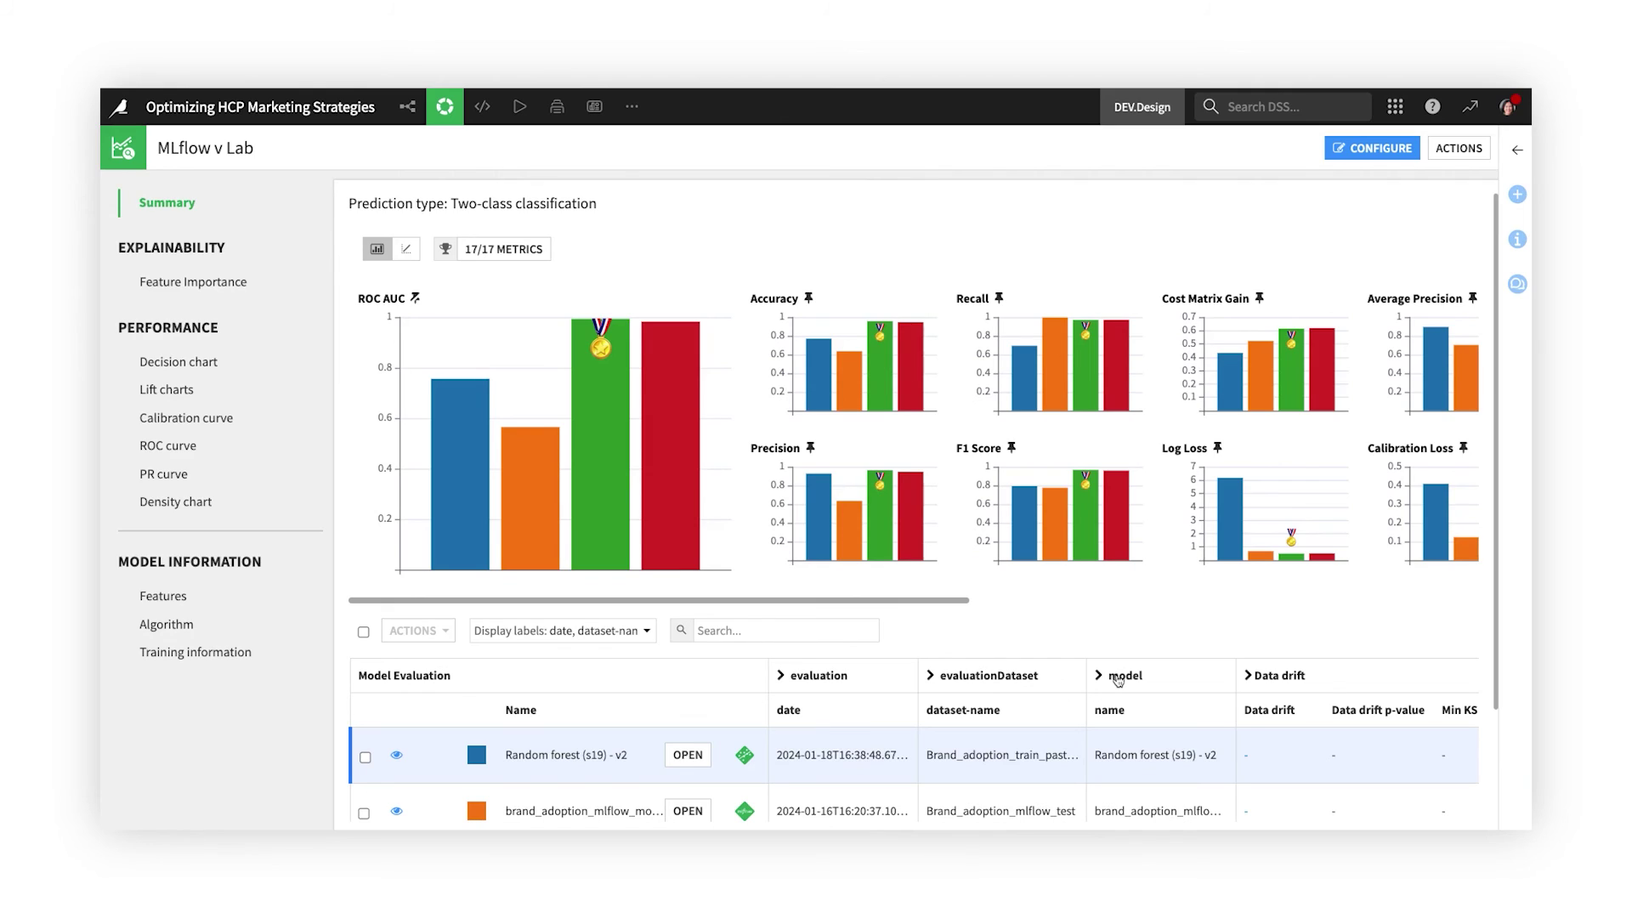
{"action": "mouse_move", "coordinate": [681, 418]}
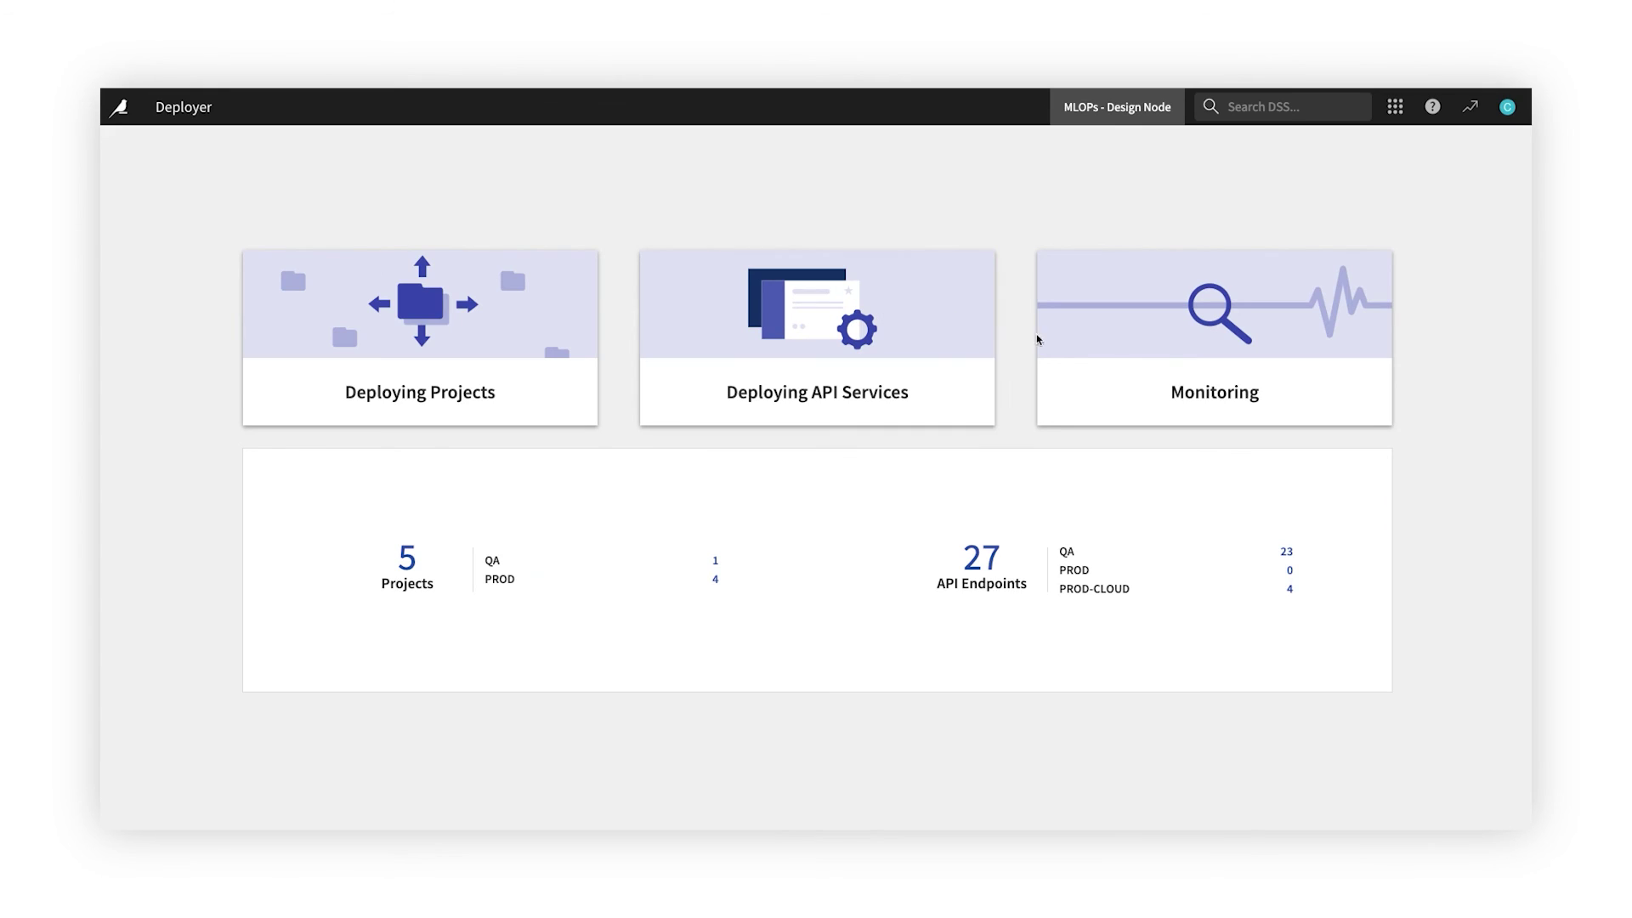
Open Unified Monitoring and compare the Dataiku Projects and API Endpoints status tabs
{"action": "left_click", "coordinate": [1059, 352]}
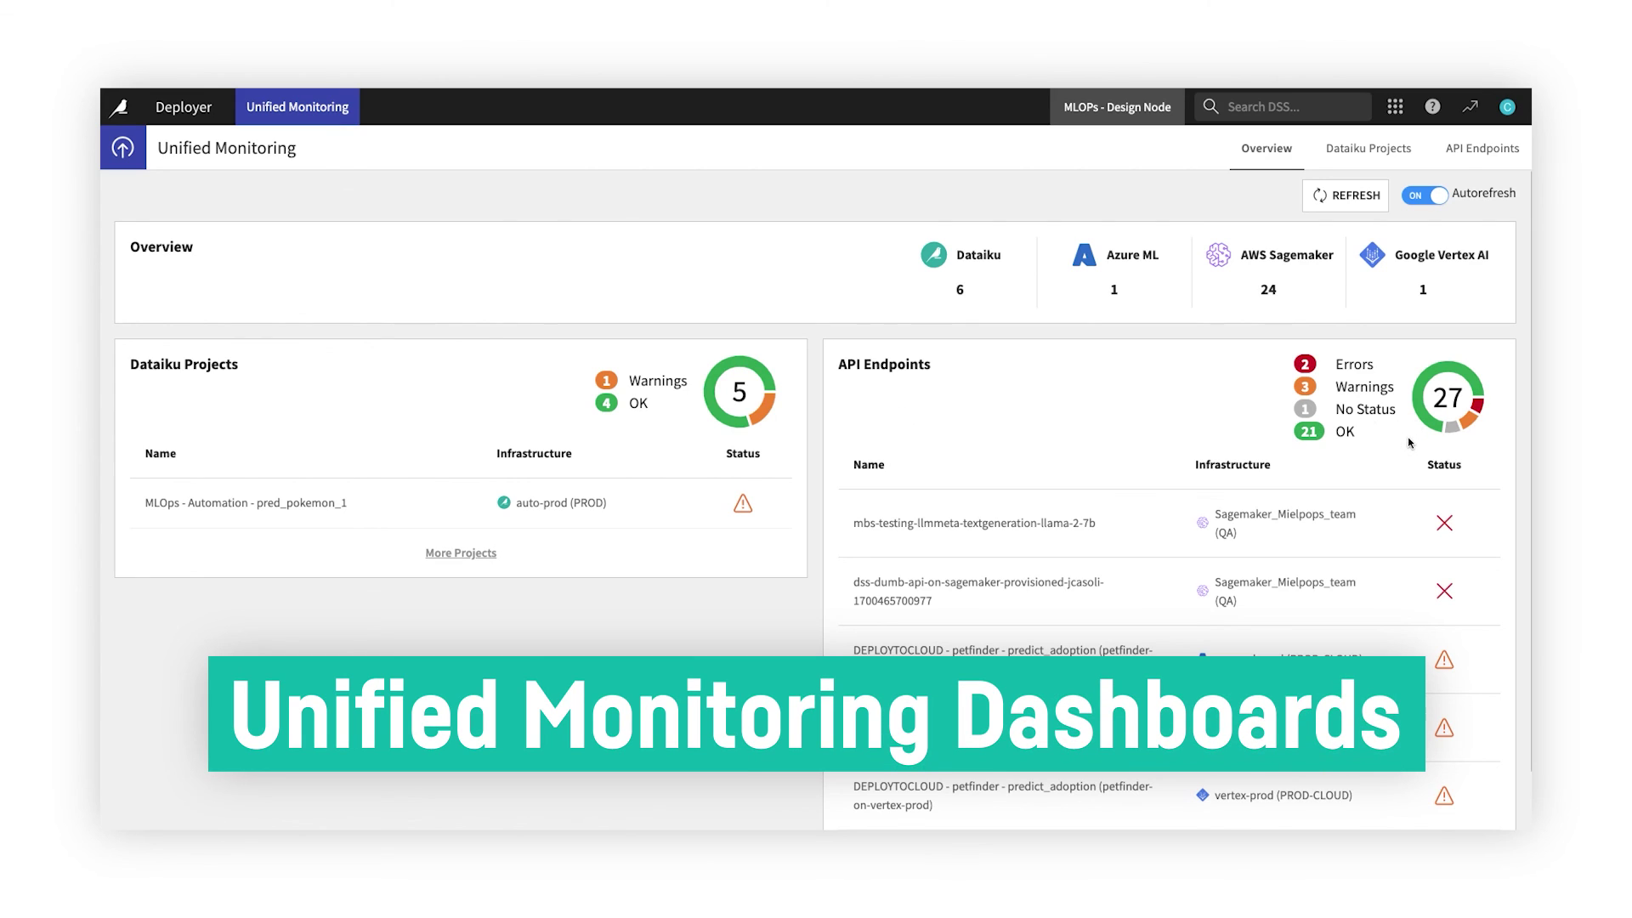
{"action": "scroll", "coordinate": [1408, 443], "scroll_direction": "down", "scroll_amount": 1}
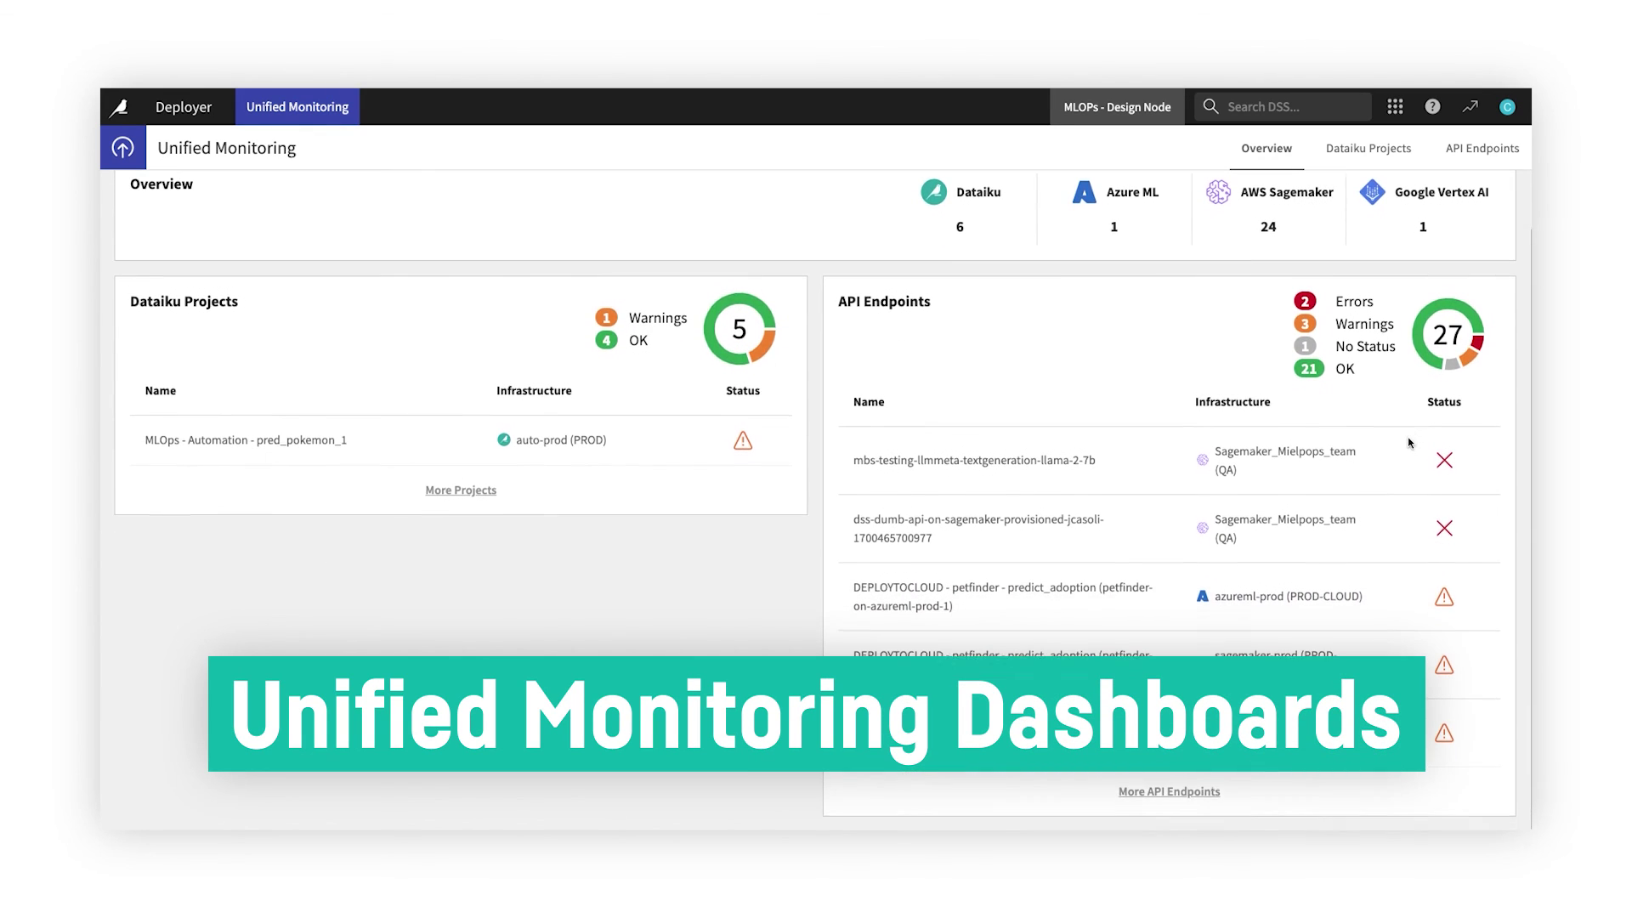
{"action": "scroll", "coordinate": [1409, 443], "scroll_direction": "up", "scroll_amount": 1}
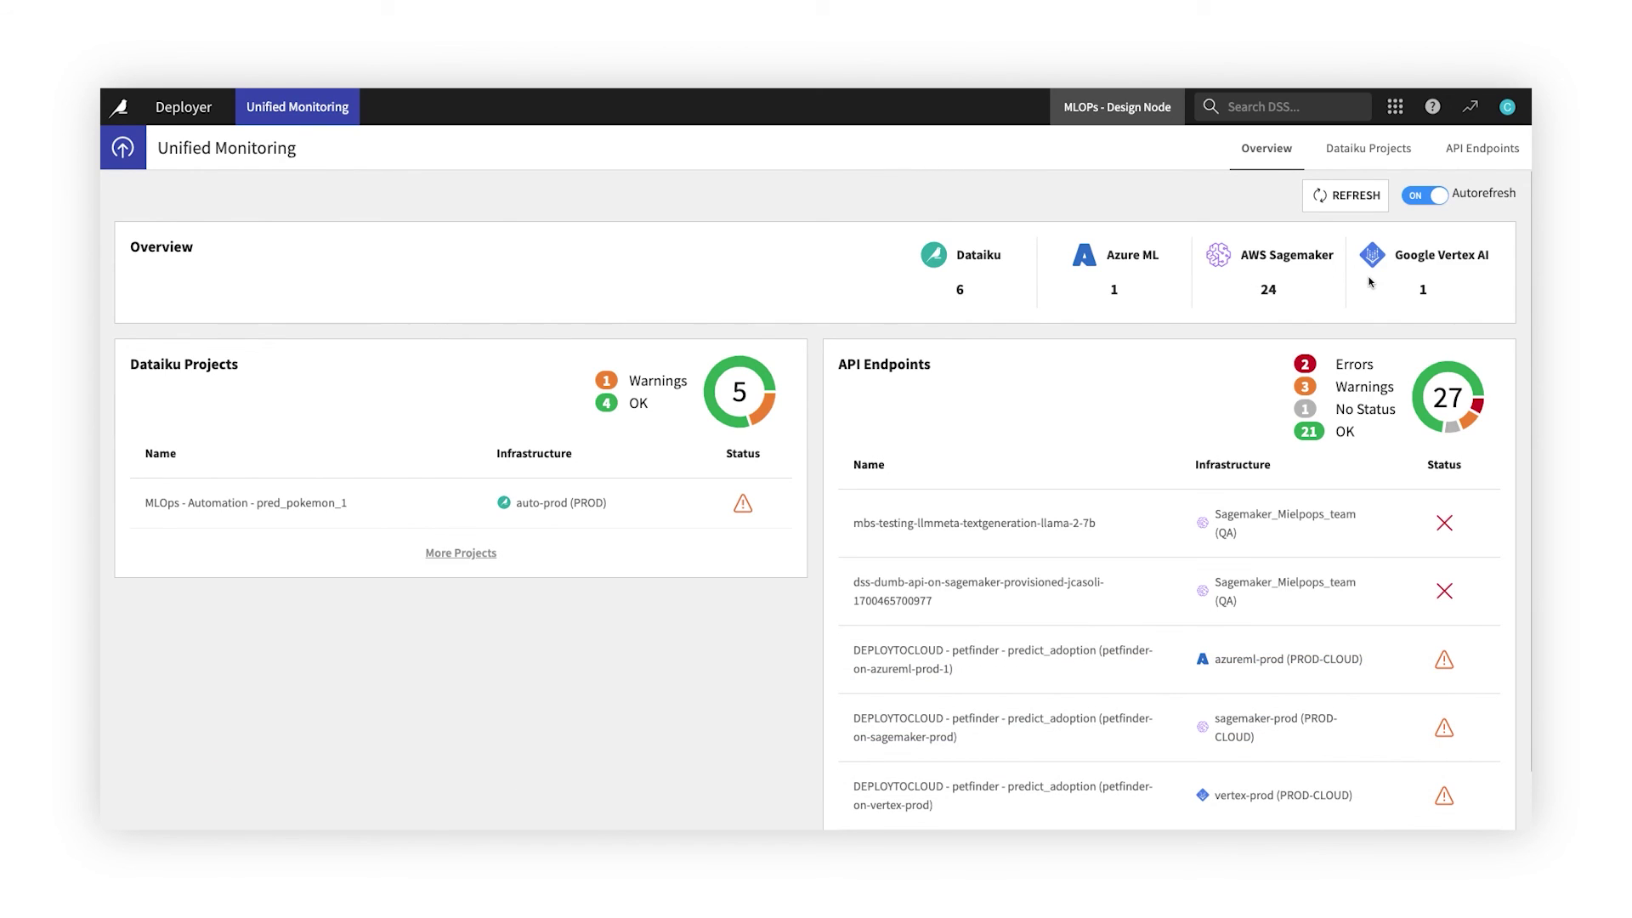
{"action": "left_click", "coordinate": [1391, 154]}
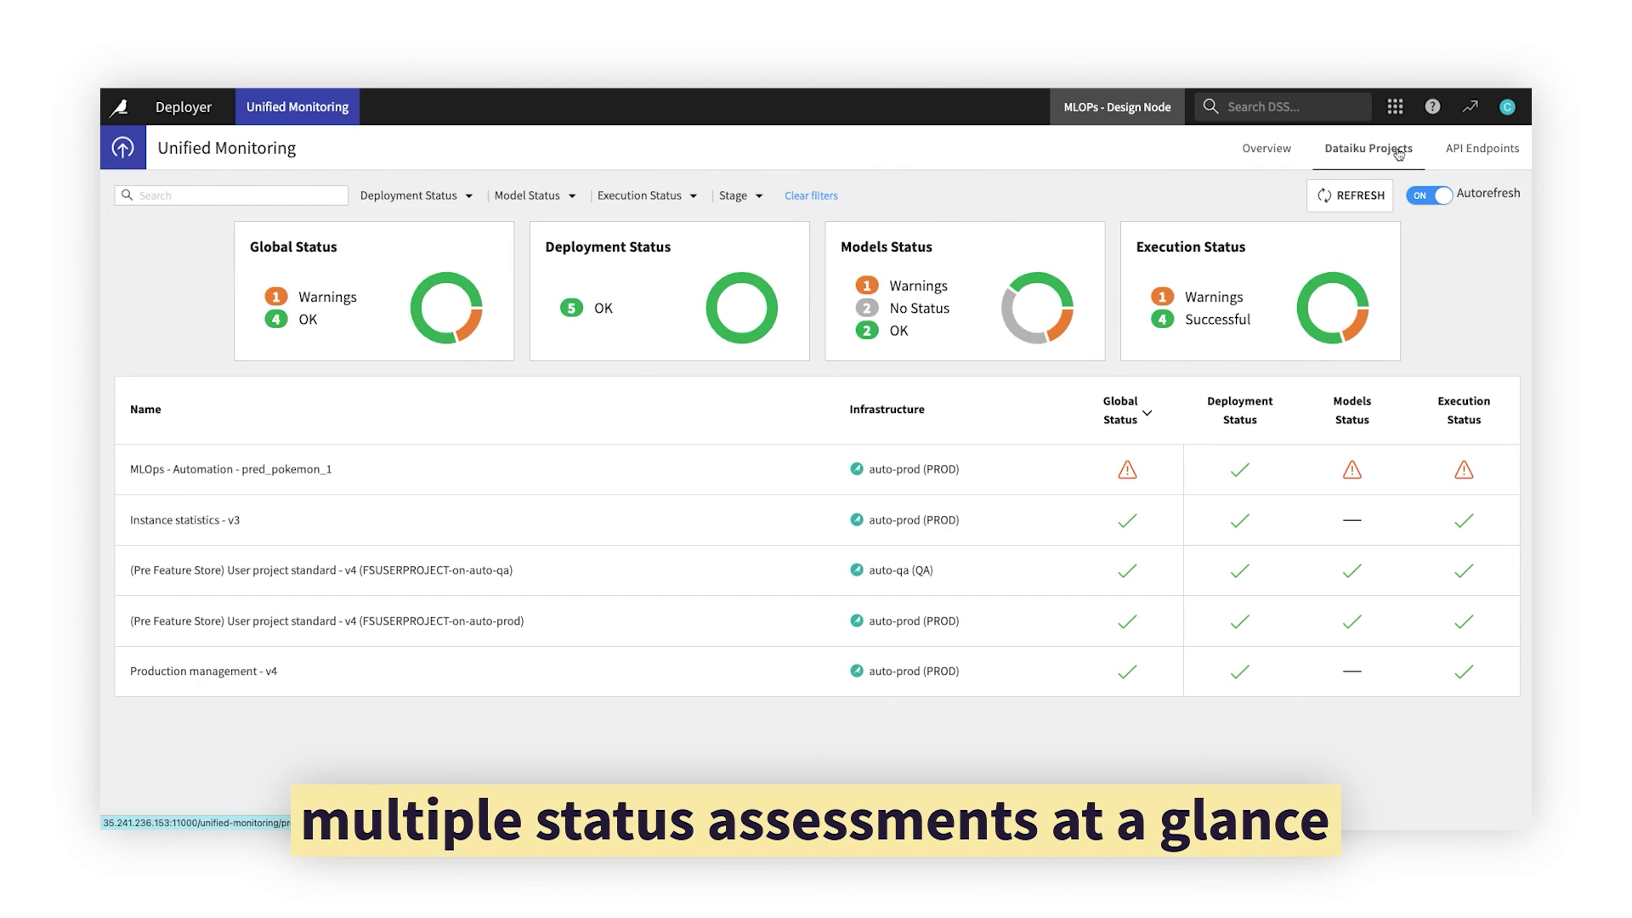
{"action": "left_click", "coordinate": [1470, 155]}
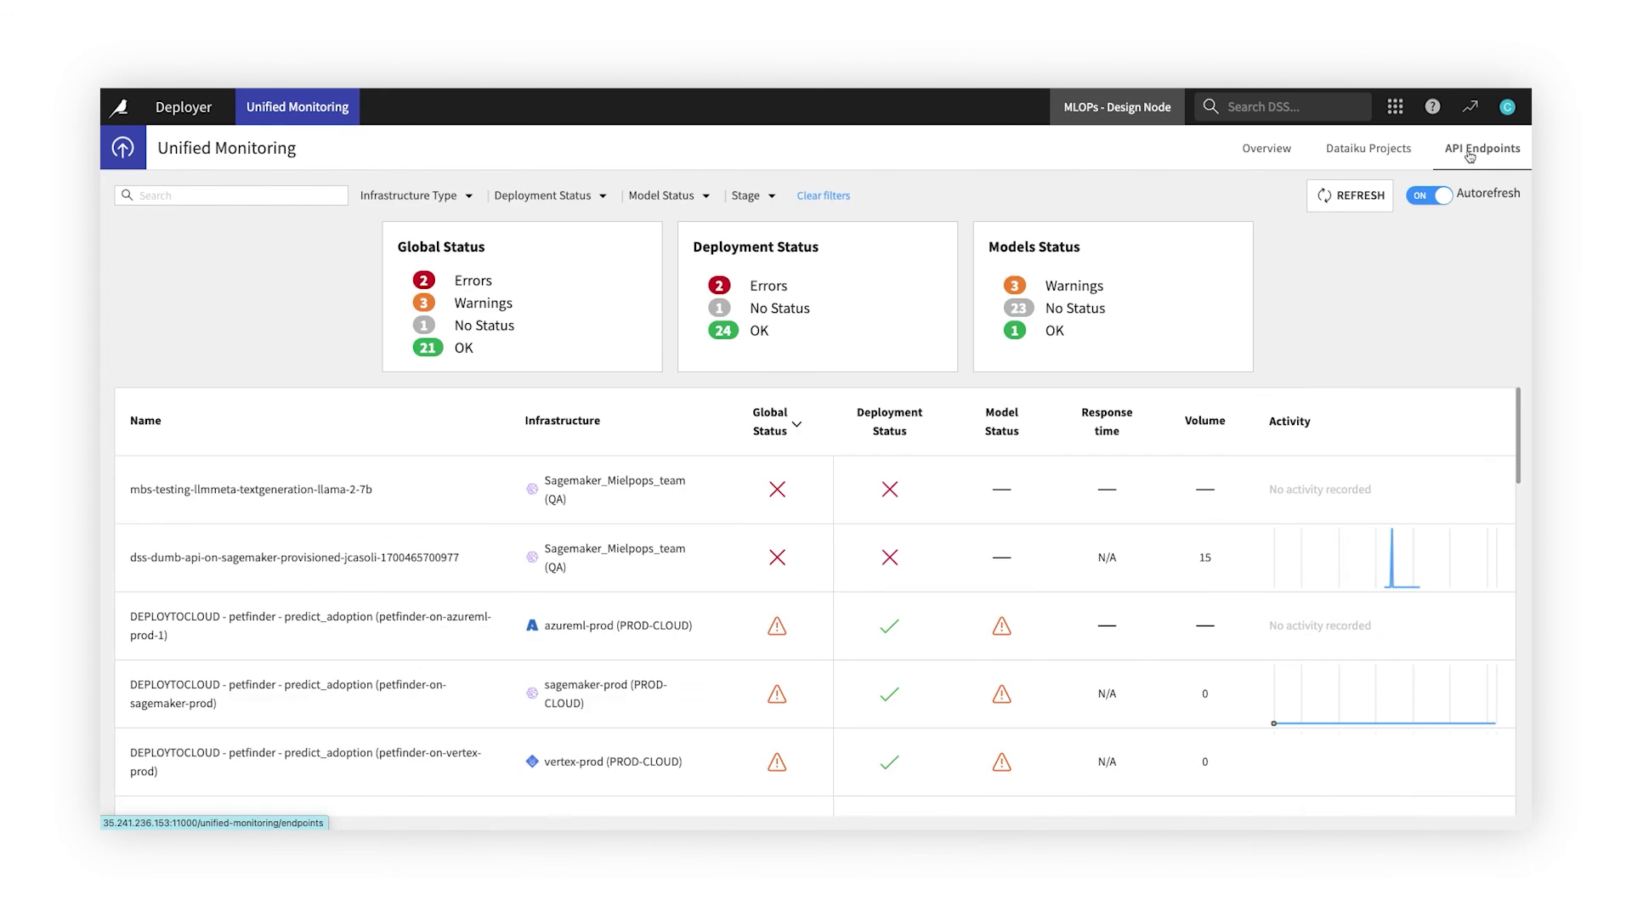
{"action": "left_click_drag", "start_coordinate": [1516, 398], "coordinate": [1508, 521]}
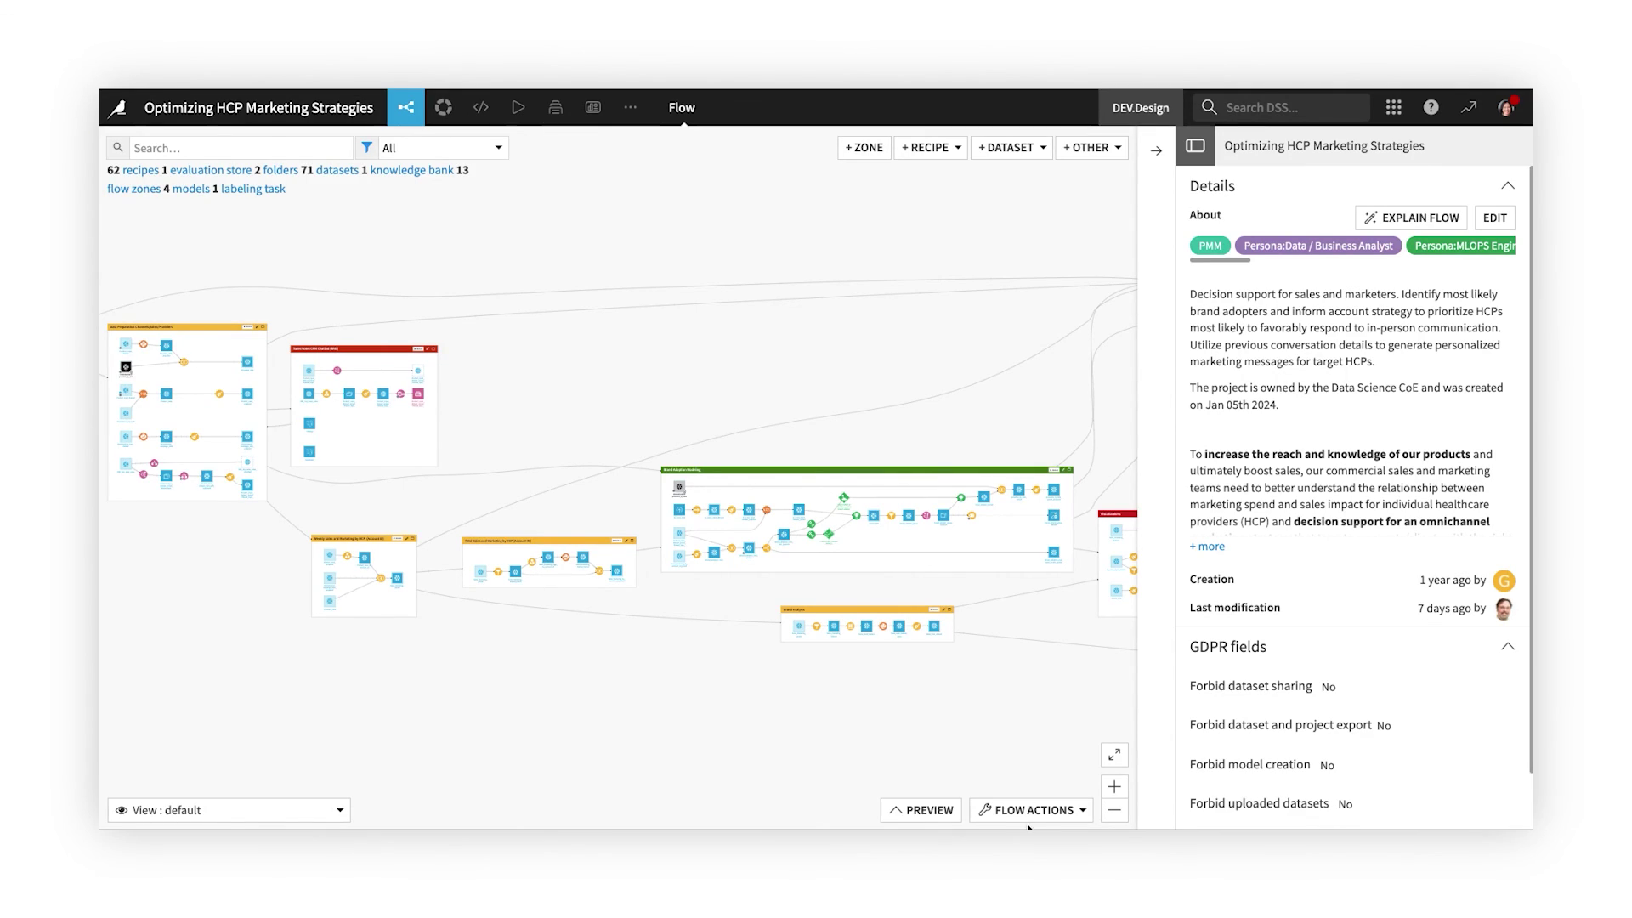
Glance at Flow Actions, reset the Flow zoom, then return to the Dataiku home page
{"action": "left_click", "coordinate": [1082, 810]}
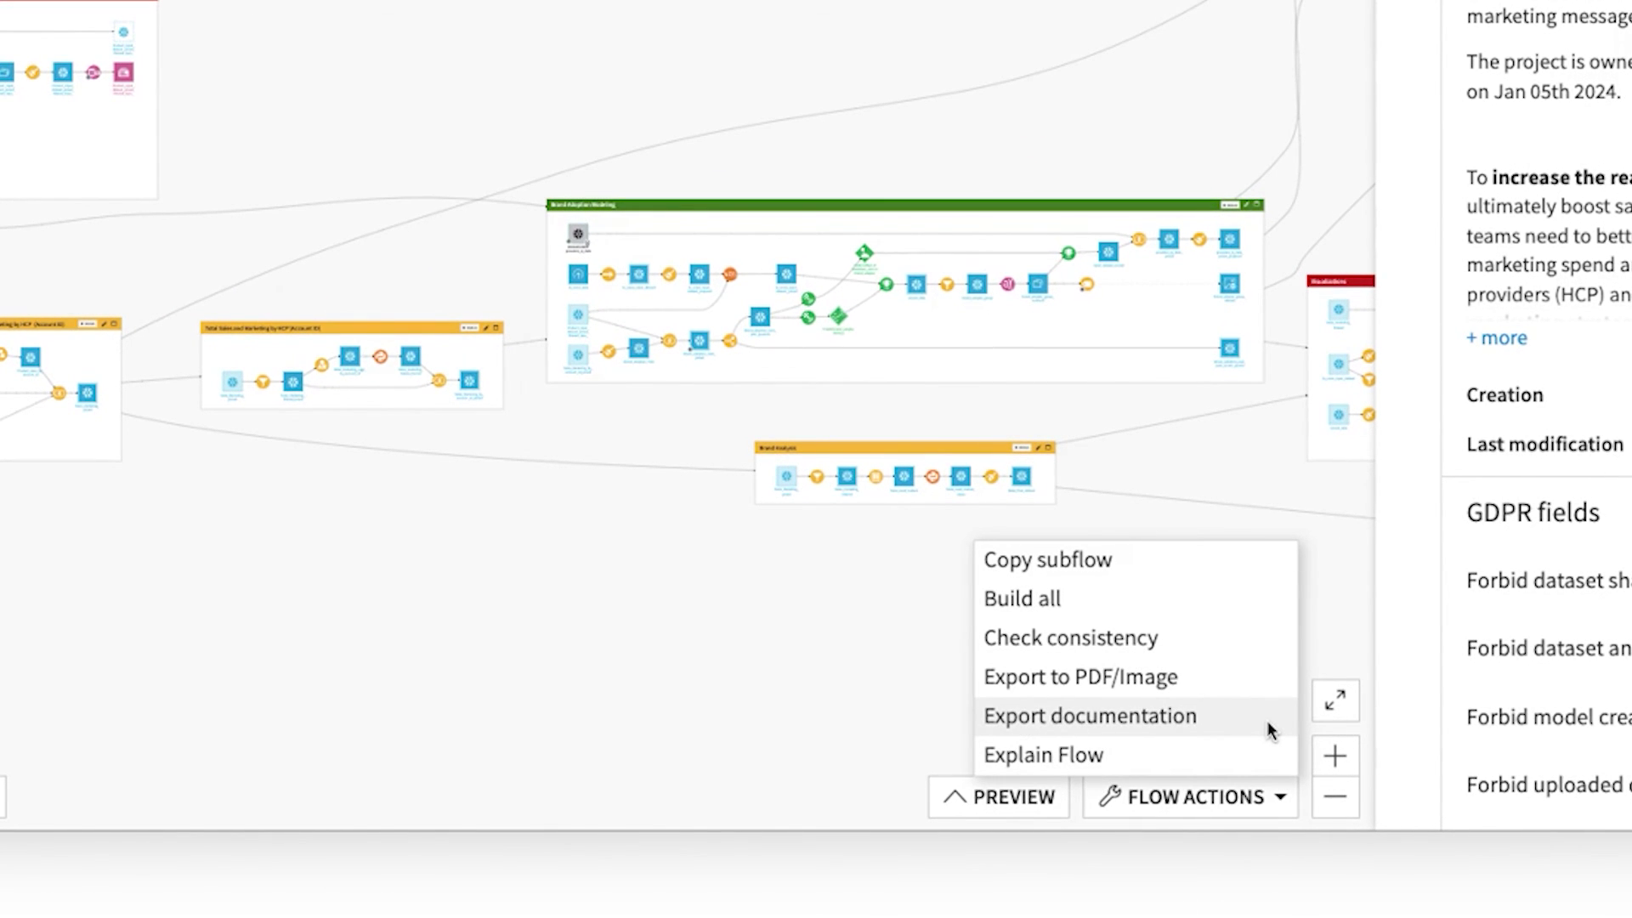
{"action": "left_click", "coordinate": [1340, 656]}
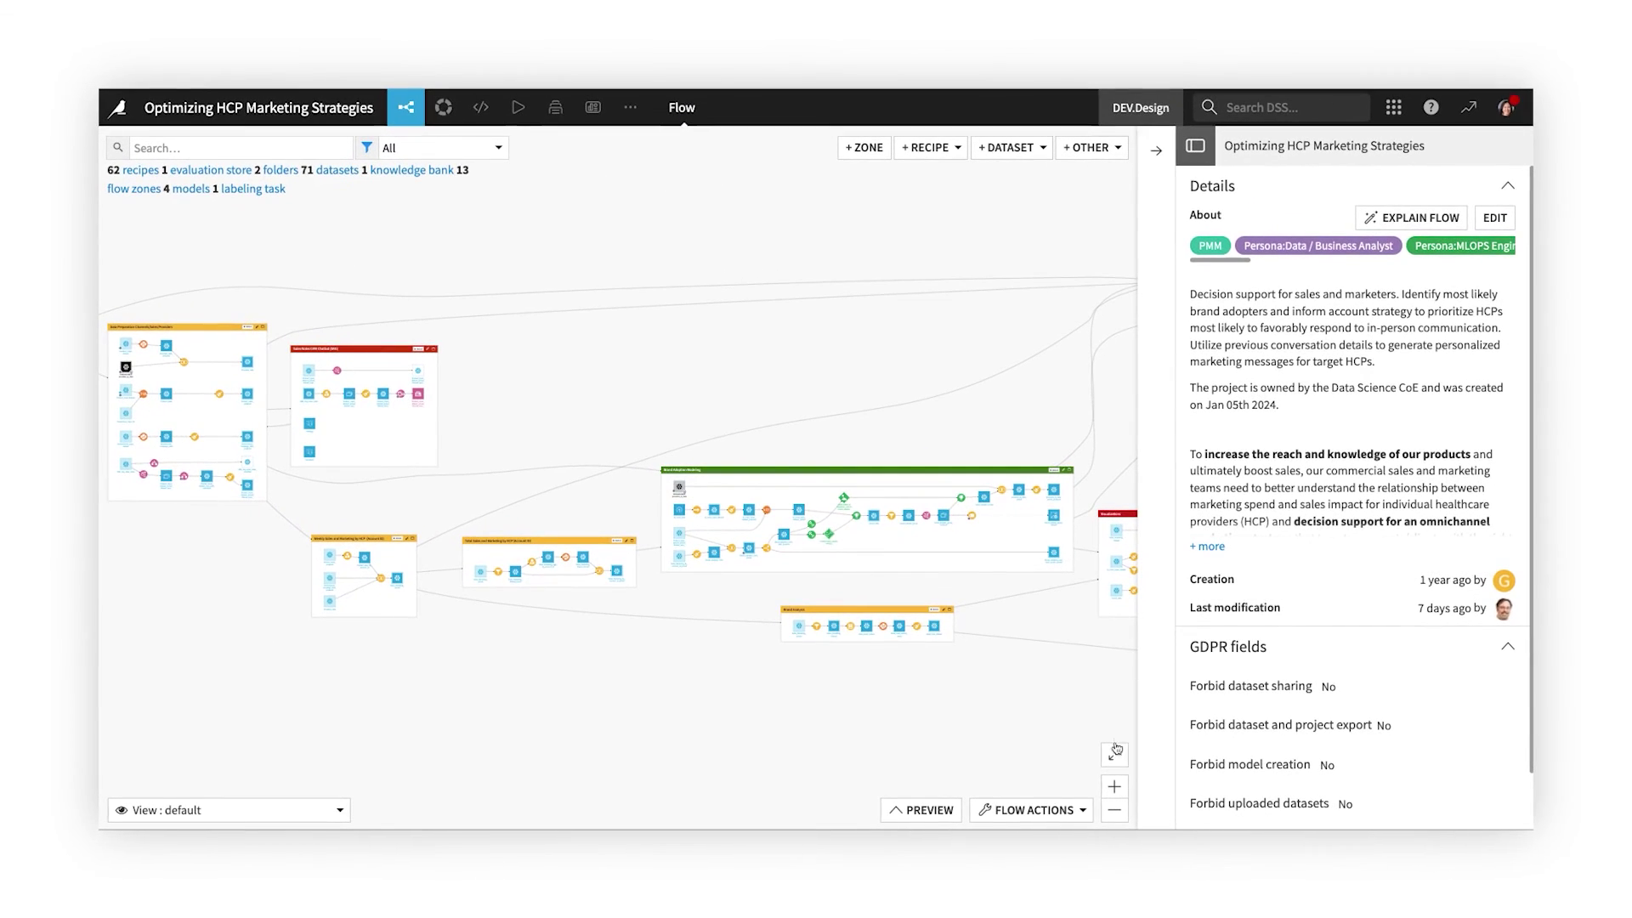
{"action": "left_click", "coordinate": [1116, 755]}
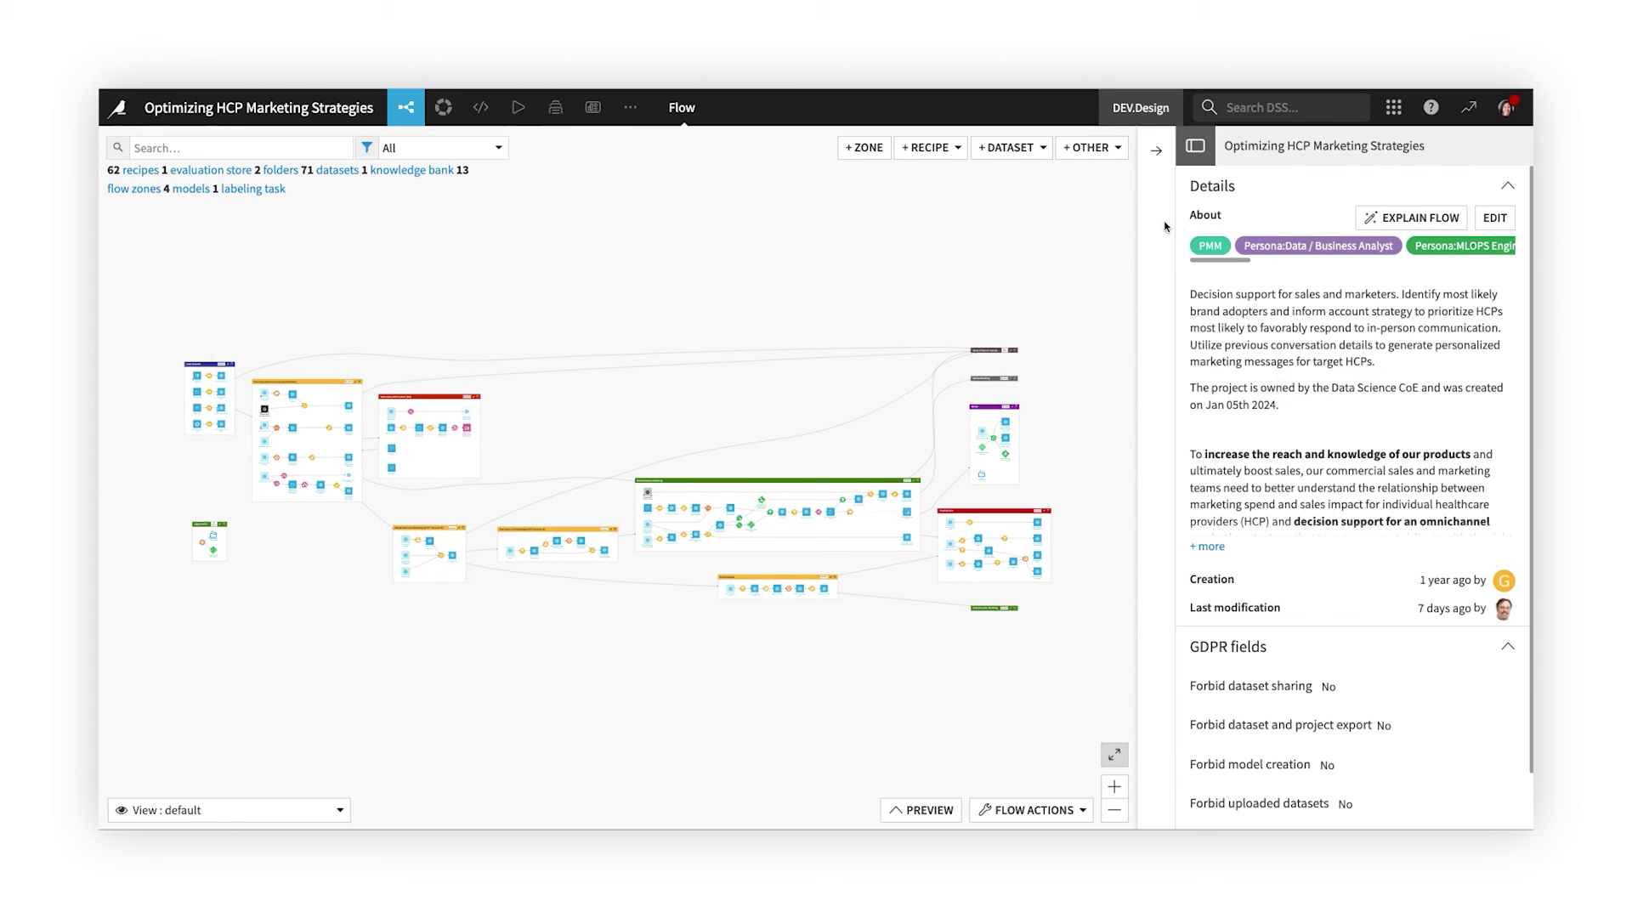
{"action": "left_click", "coordinate": [119, 109]}
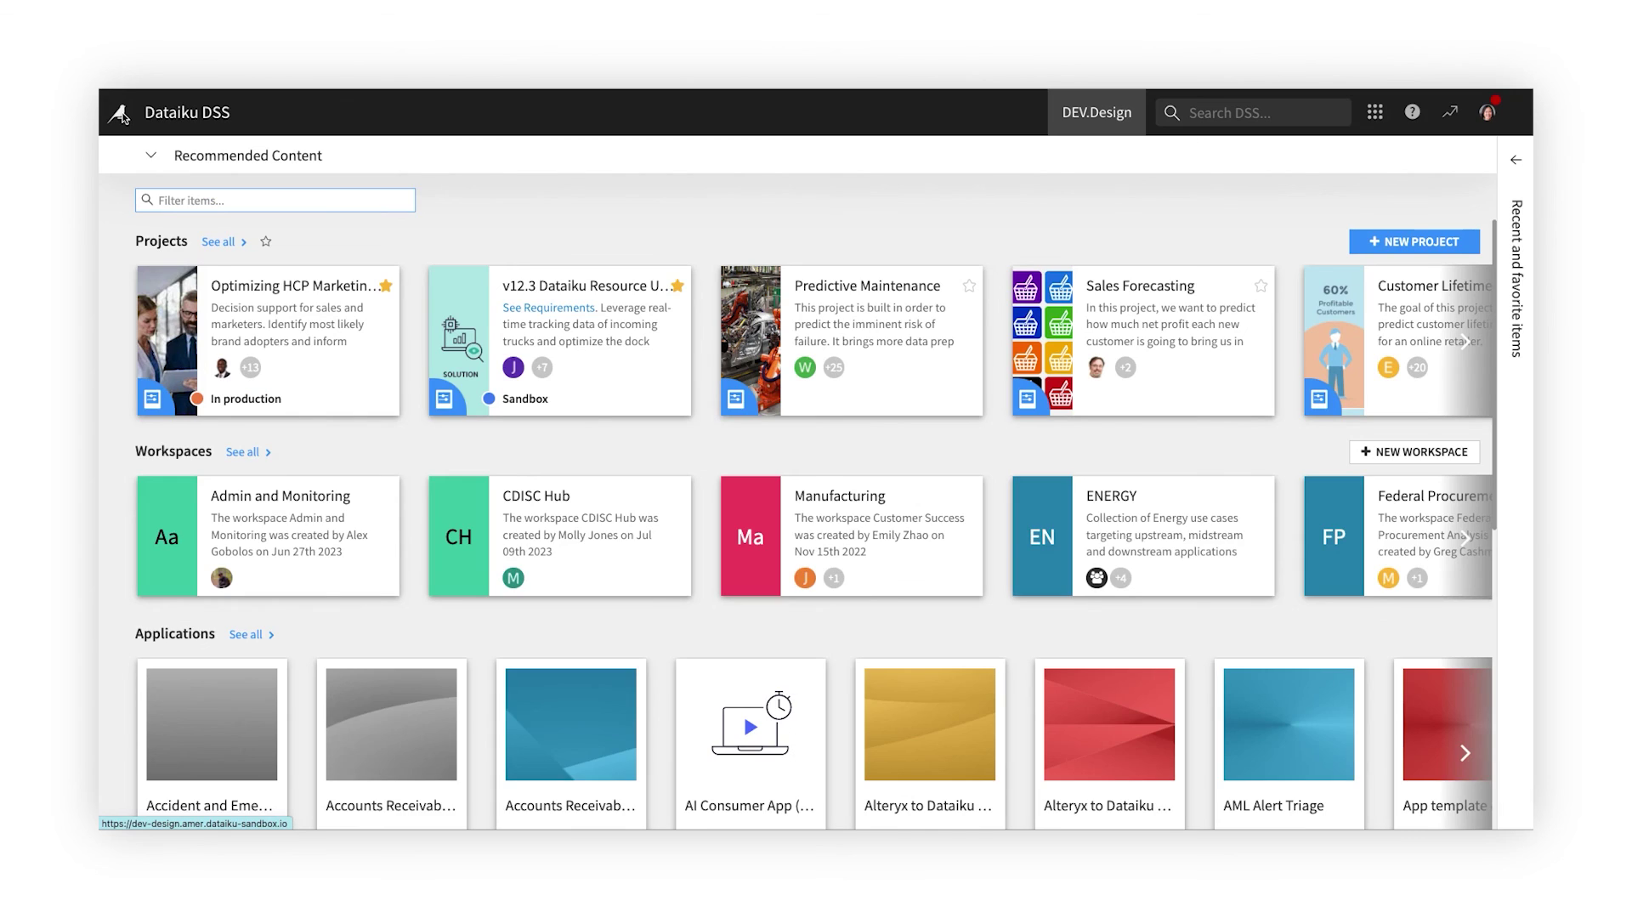